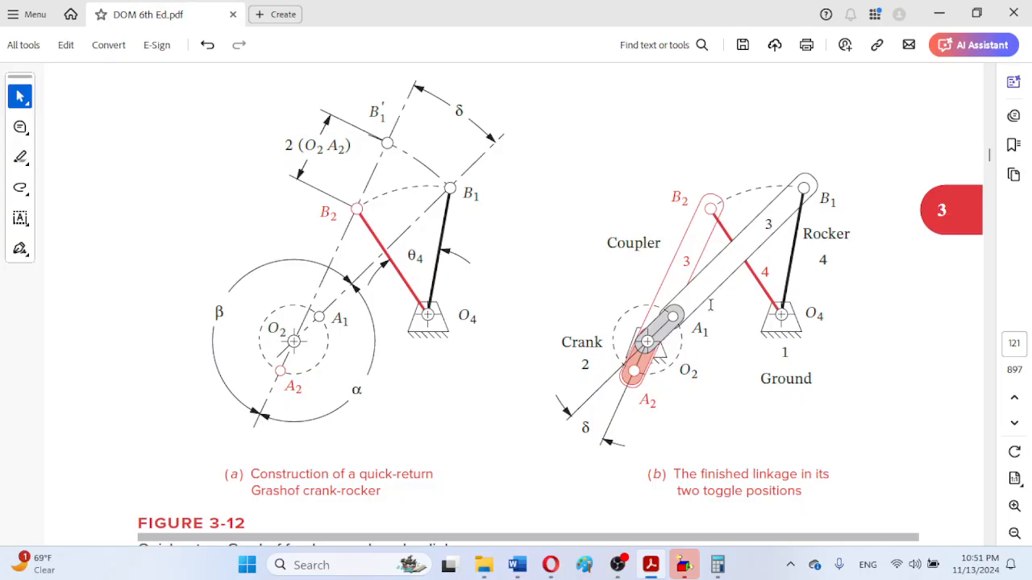
- Examine the quick-return crank-rocker construction in Figure 3-12, then switch to Word and view the linkage drawing on page 11
scroll(700, 391, "down", 2)
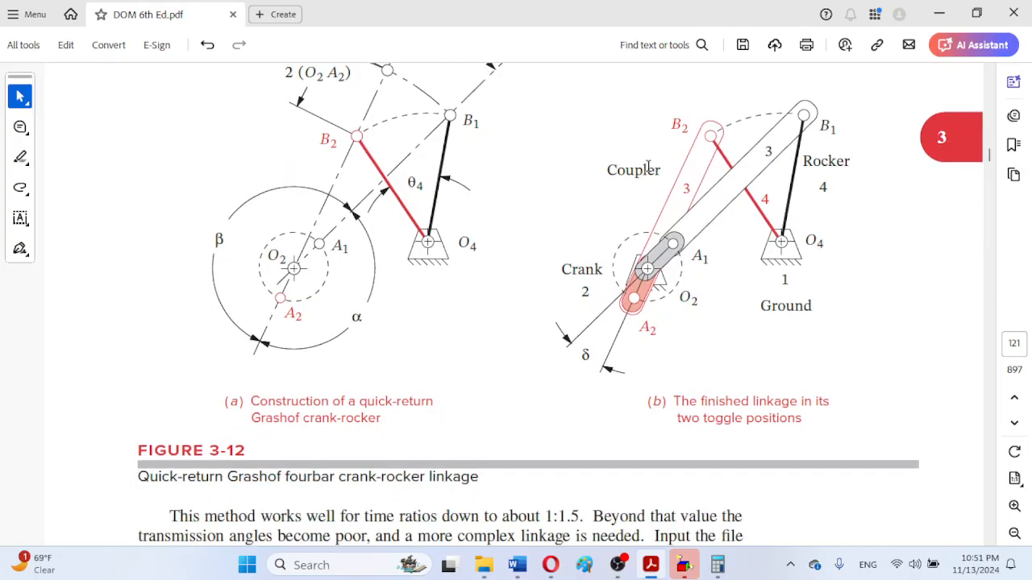
scroll(588, 423, "down", 2)
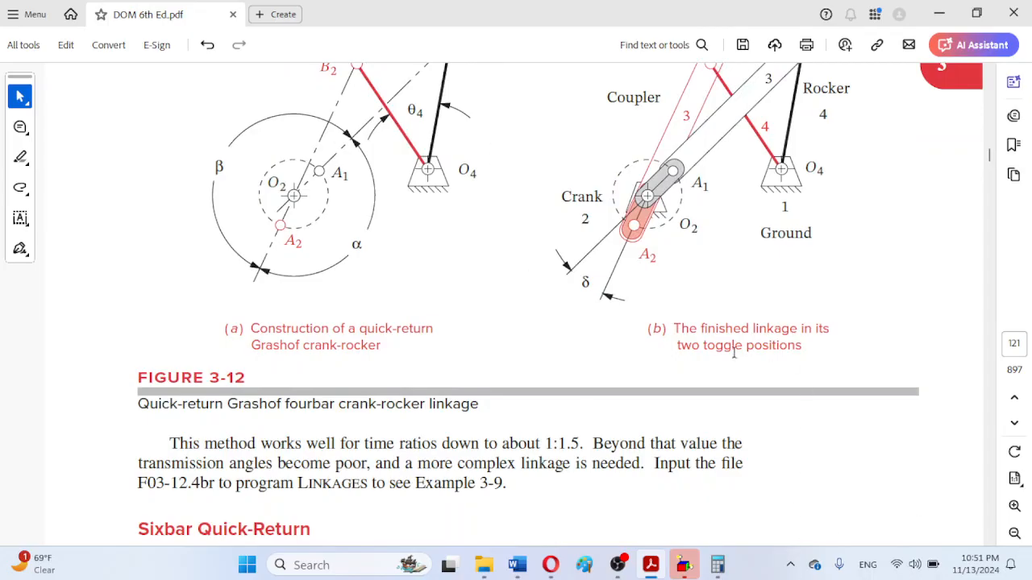
scroll(472, 540, "down", 5)
scroll(468, 533, "up", 4)
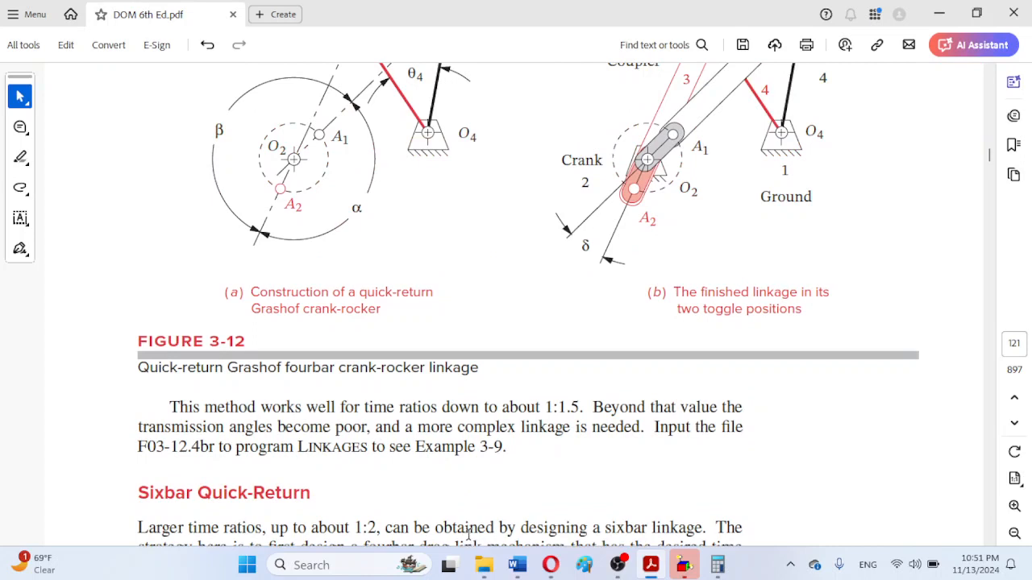
left_click(517, 567)
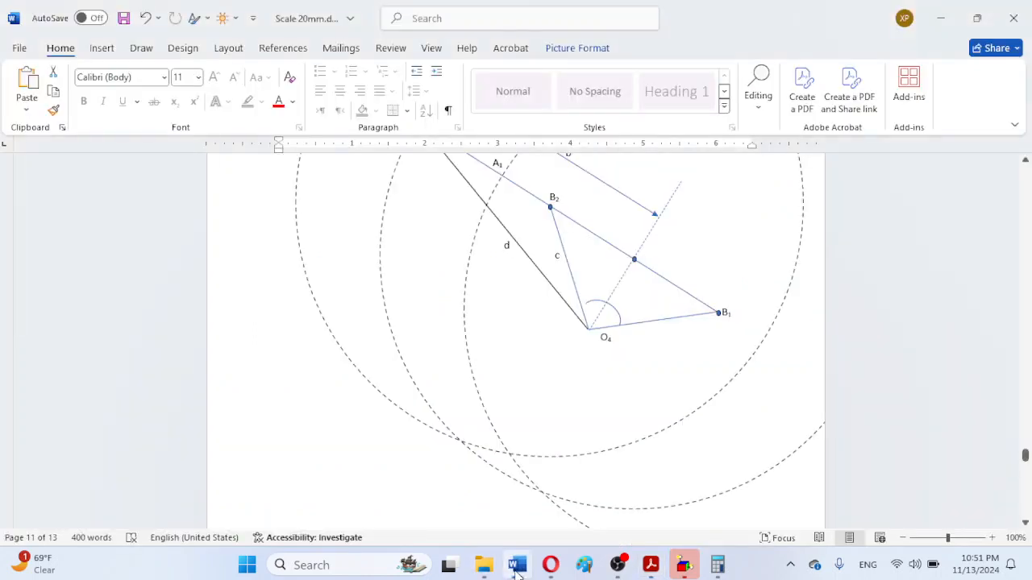
scroll(721, 357, "up", 3)
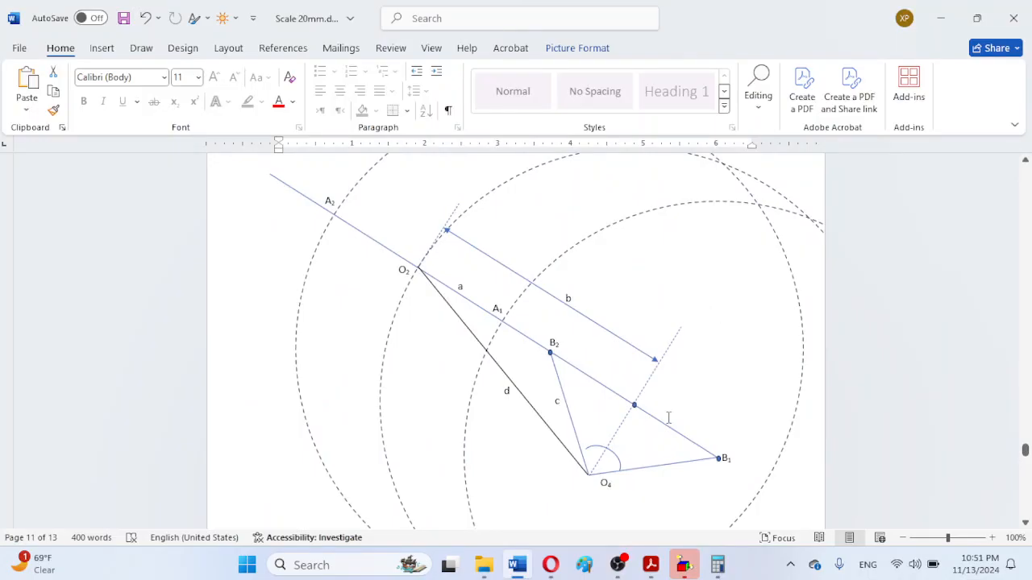
scroll(668, 416, "down", 1)
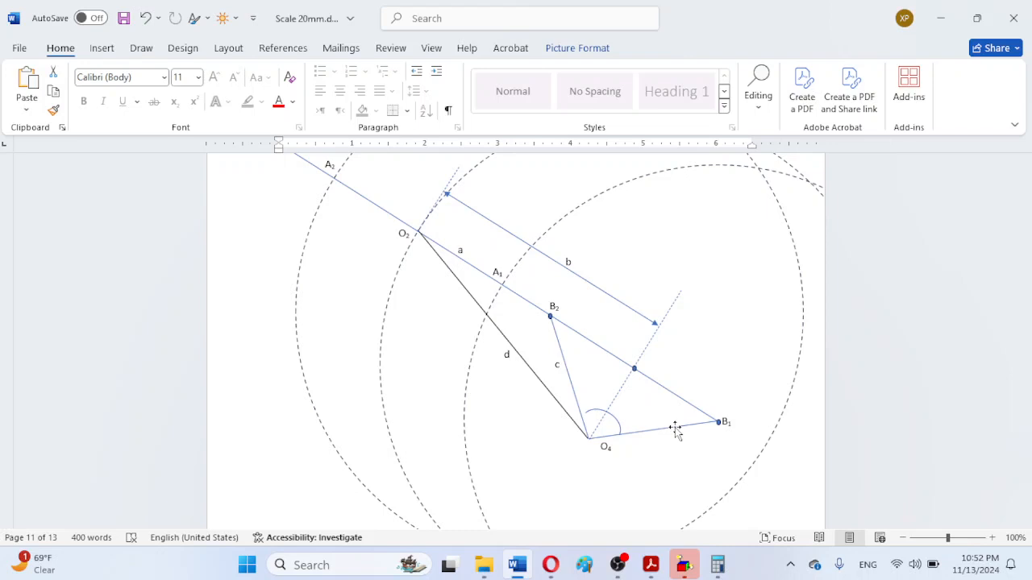
left_click(676, 430)
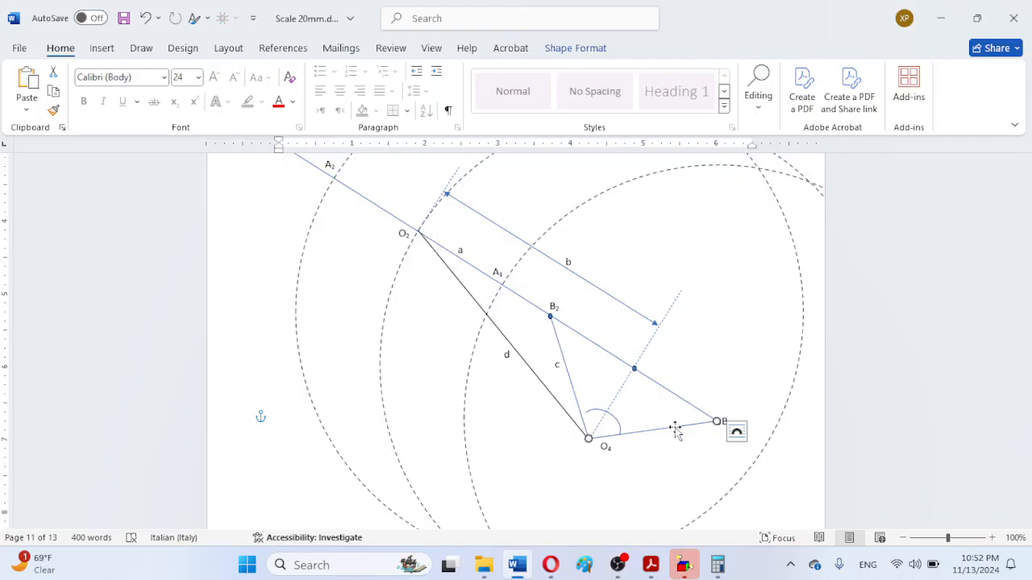
left_click(568, 366)
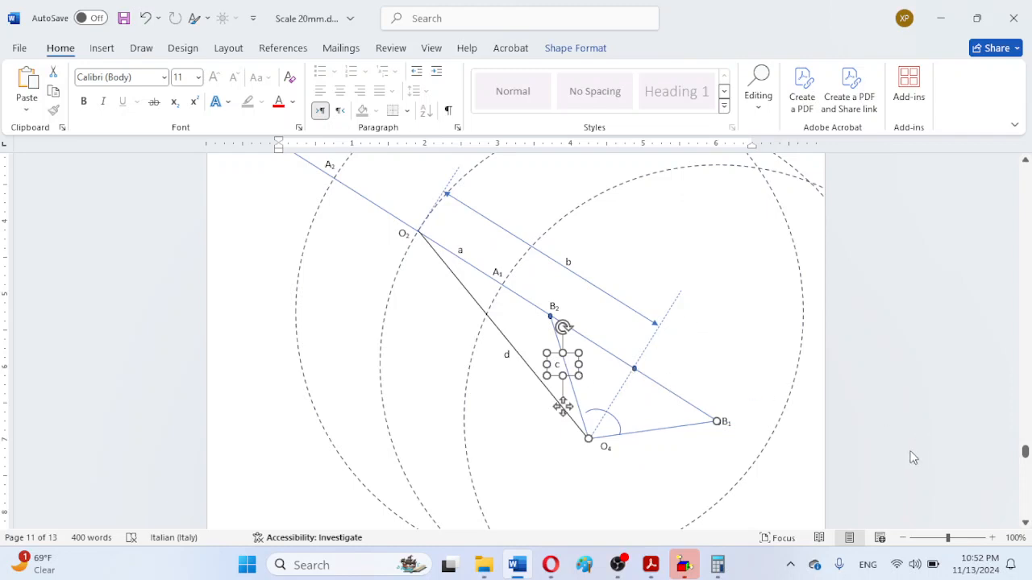
left_click(554, 353)
left_click(573, 450)
scroll(601, 392, "up", 1)
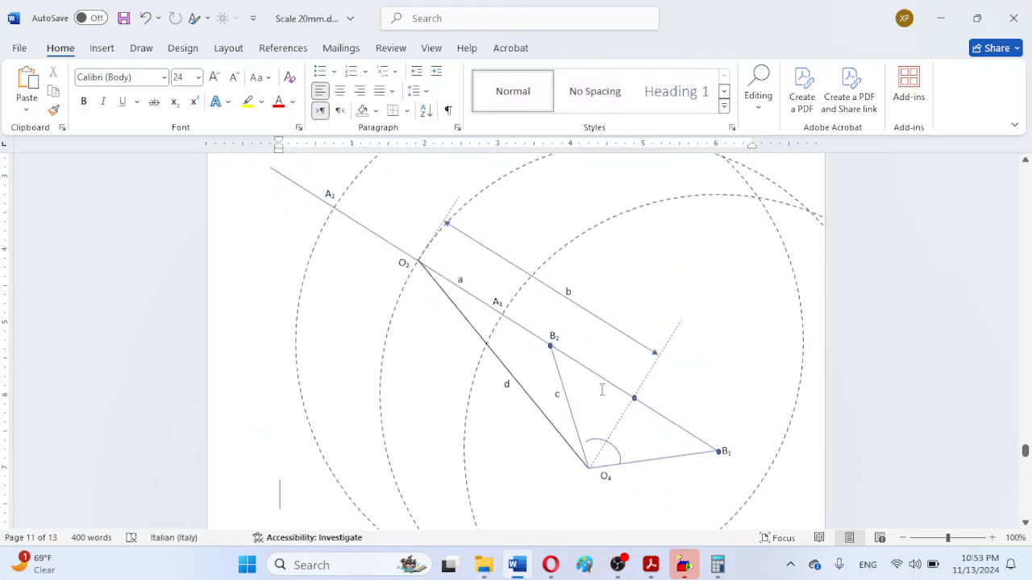
scroll(612, 395, "down", 2)
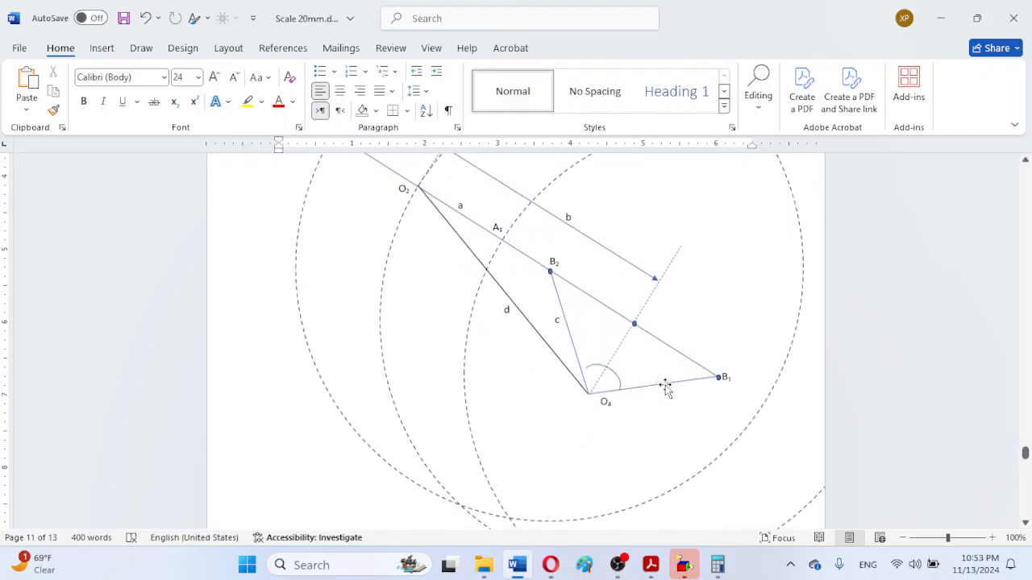
- Select both rocker lines from O4, the angle arc, the midpoint dot and the dotted bisector together, and copy them
left_click(666, 386)
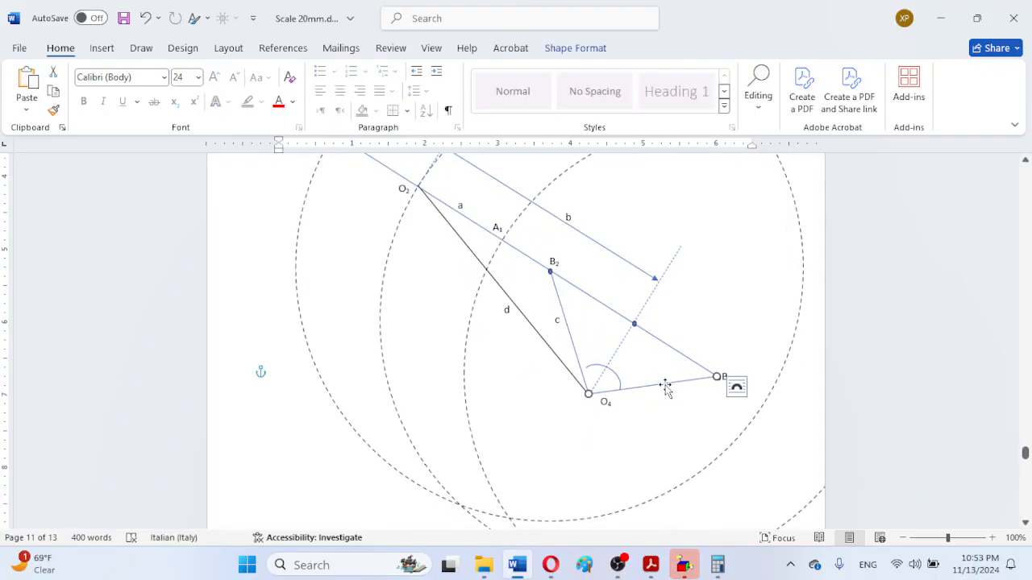
left_click(581, 366)
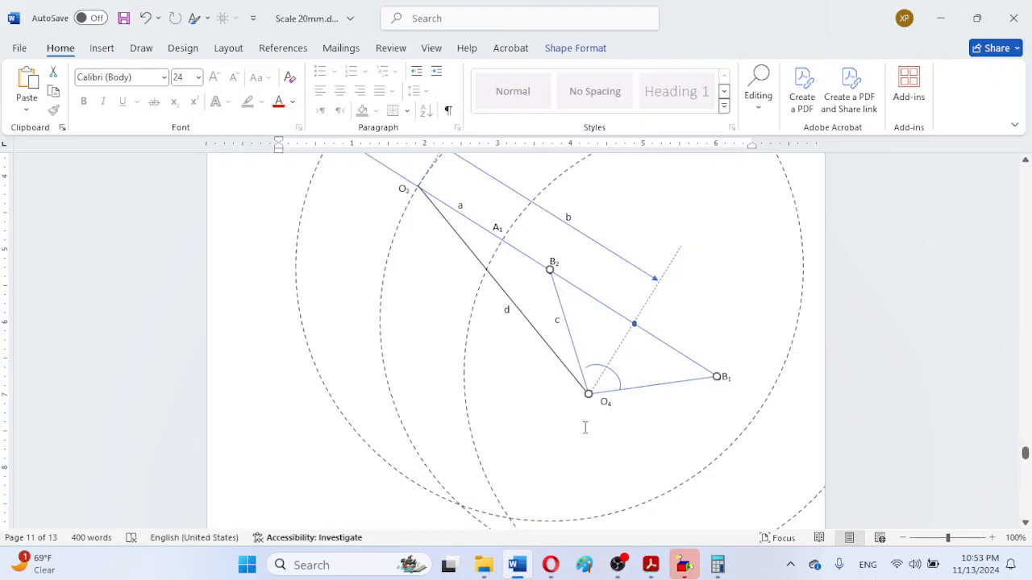
scroll(613, 468, "up", 1)
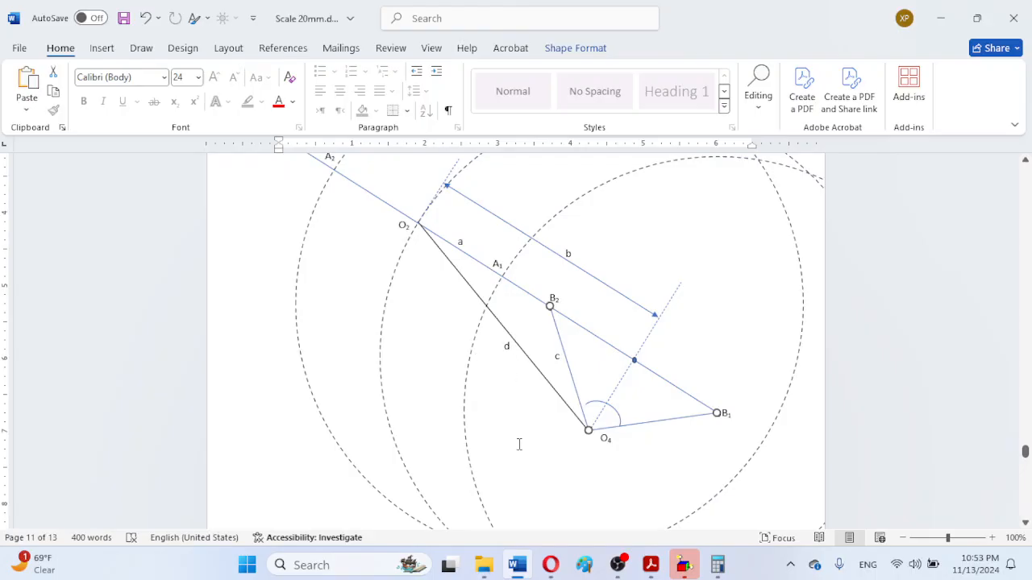
scroll(519, 444, "up", 1)
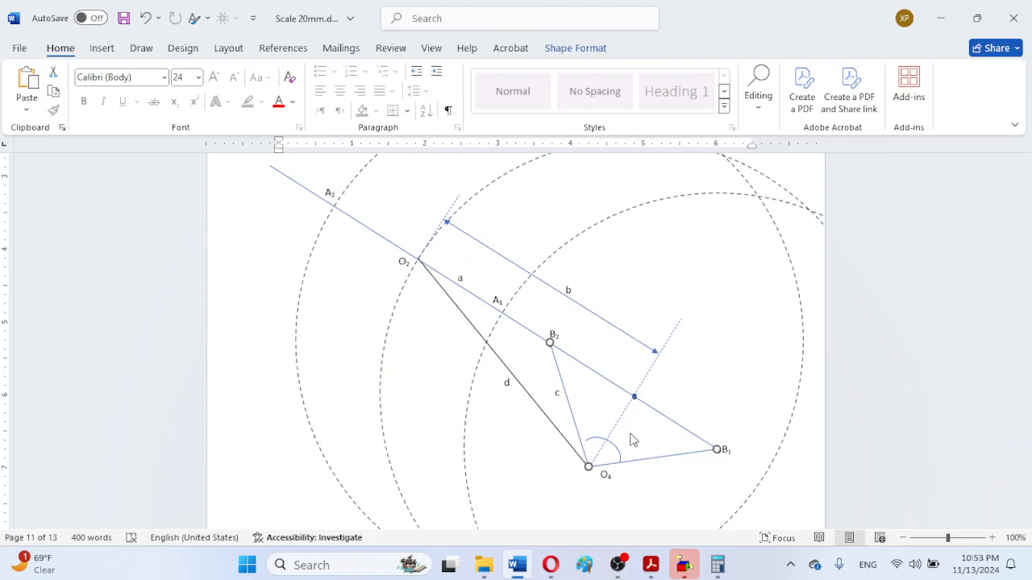
scroll(633, 461, "down", 2)
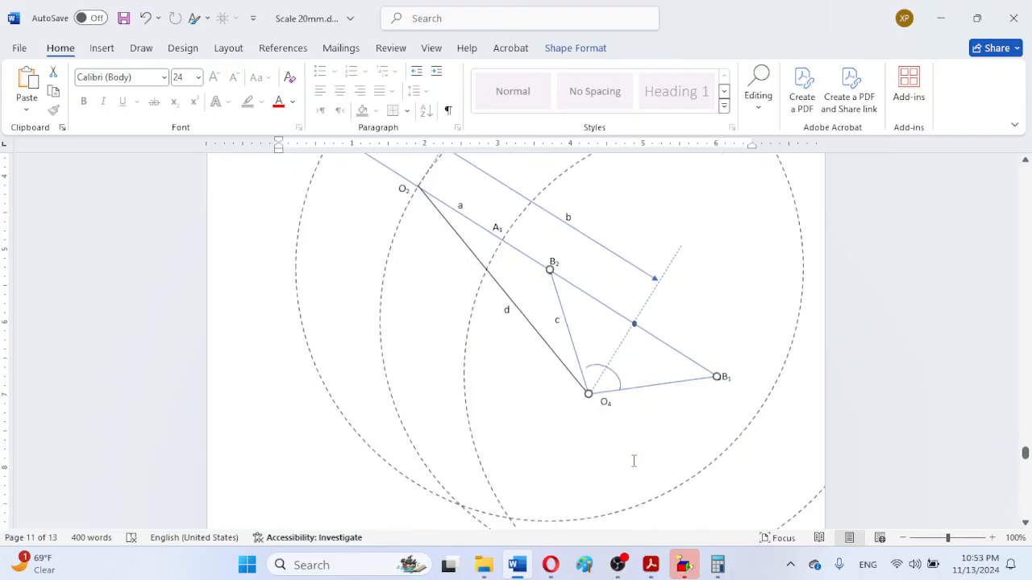
left_click(622, 385)
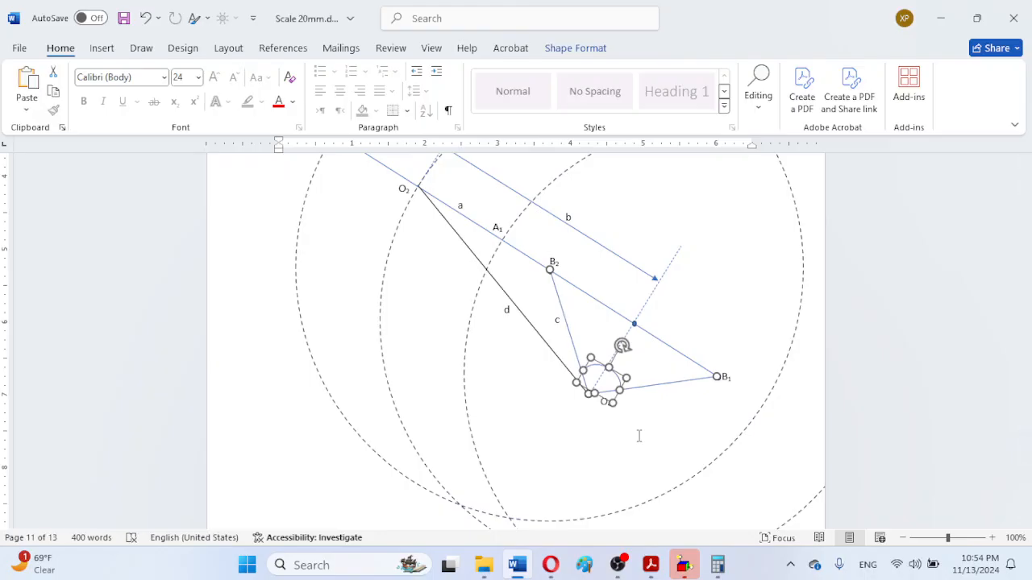
left_click(634, 324)
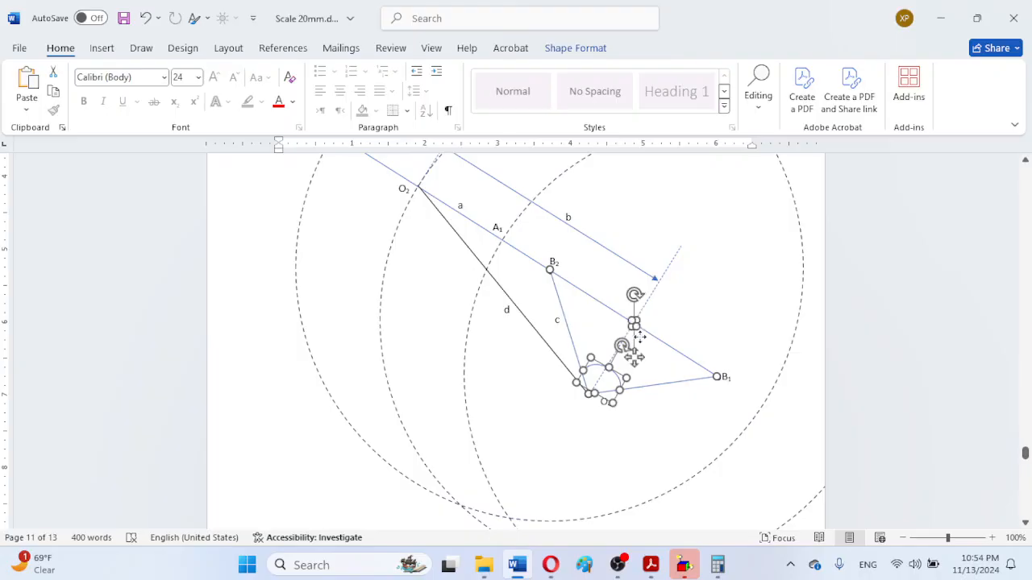
left_click(653, 294, "shift")
- Paste the copied rocker lines, arc, dot and dotted bisector onto the blank page 13
scroll(709, 407, "down", 10)
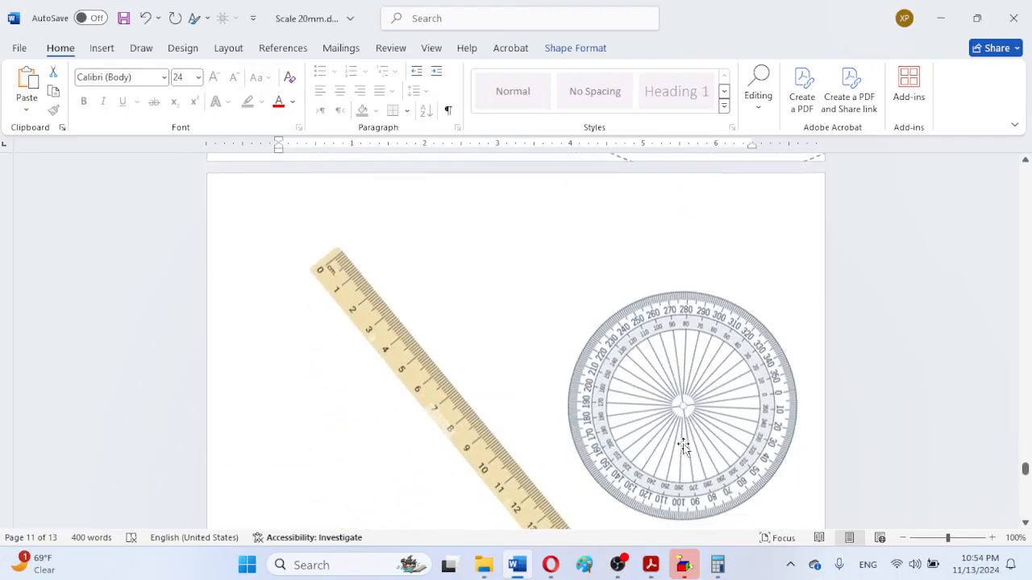
scroll(684, 444, "down", 1)
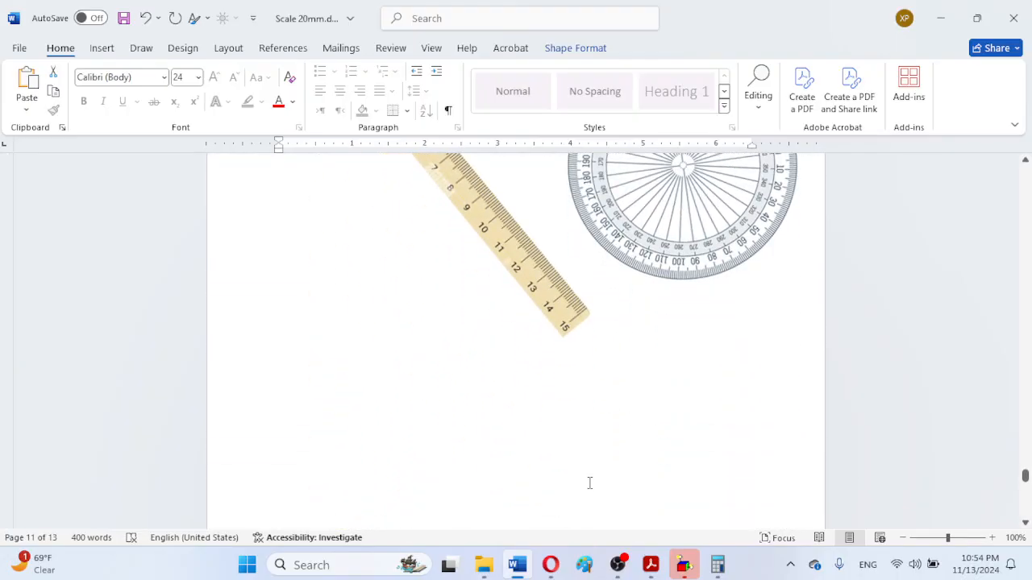
left_click(610, 457)
scroll(610, 456, "down", 8)
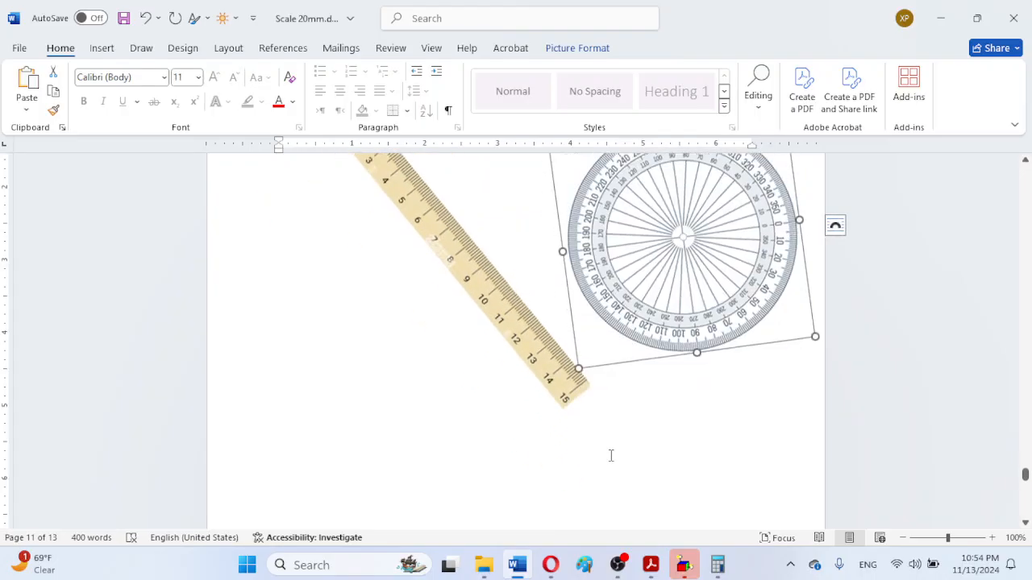
left_click(609, 448)
scroll(609, 448, "down", 7)
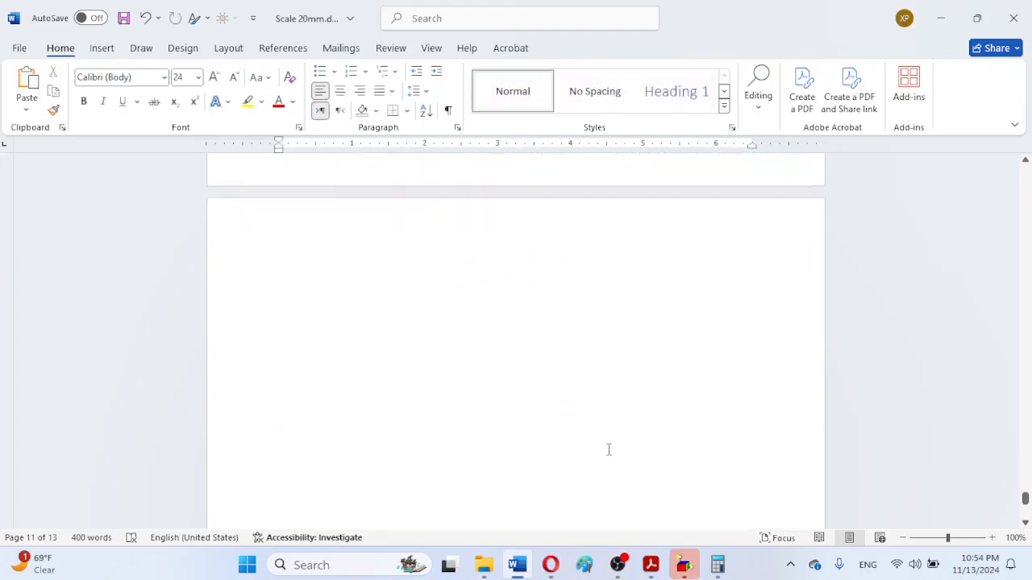
scroll(608, 449, "up", 1)
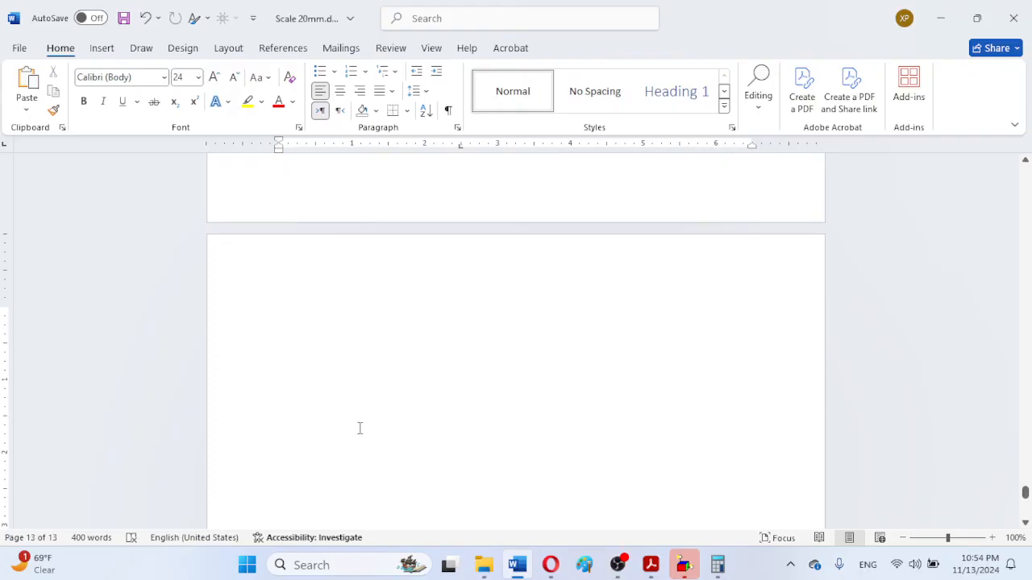
scroll(419, 411, "down", 3)
double_click(487, 399)
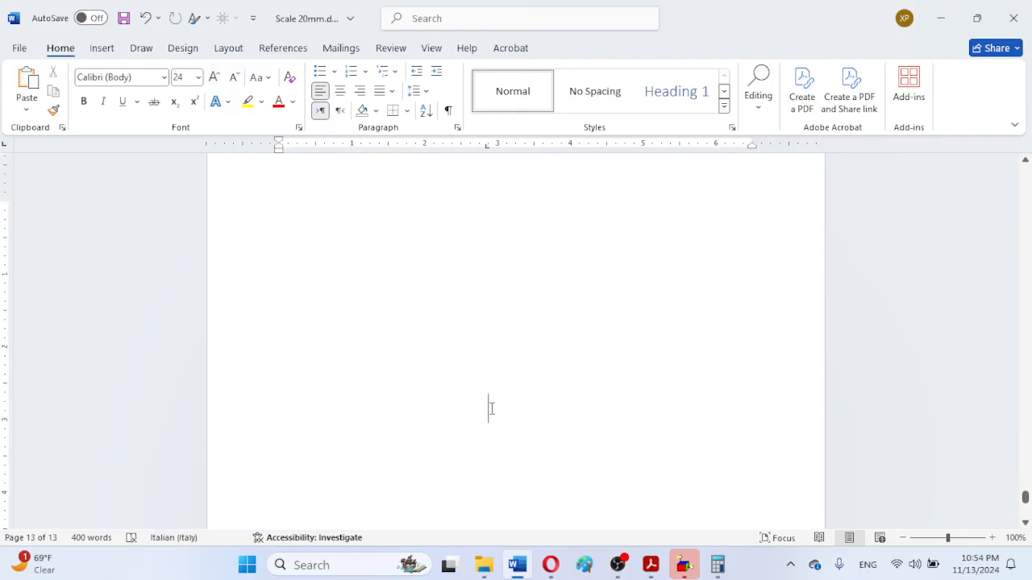
scroll(495, 411, "up", 3)
scroll(497, 412, "down", 3)
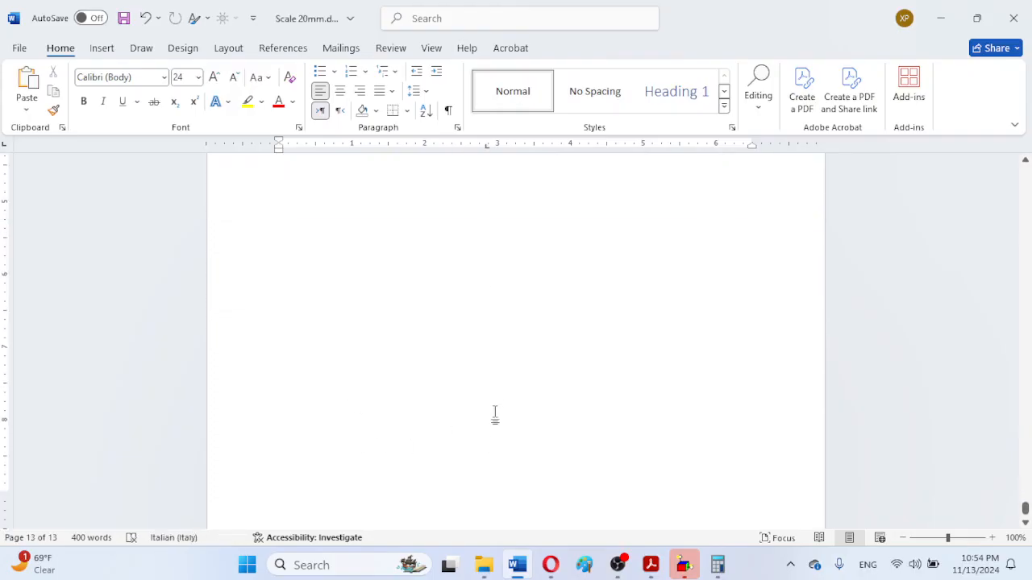
double_click(516, 326)
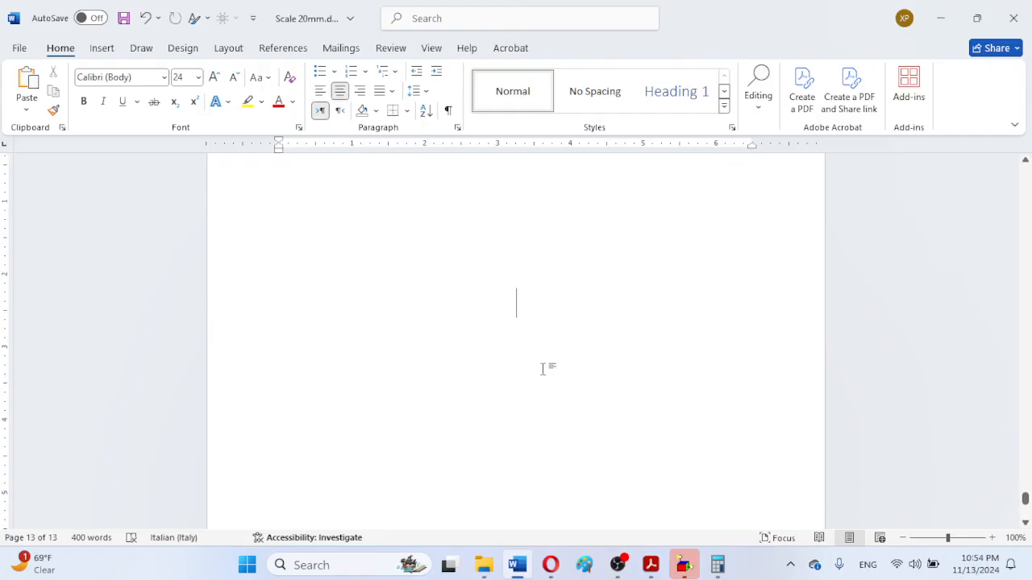
key("ctrl+v")
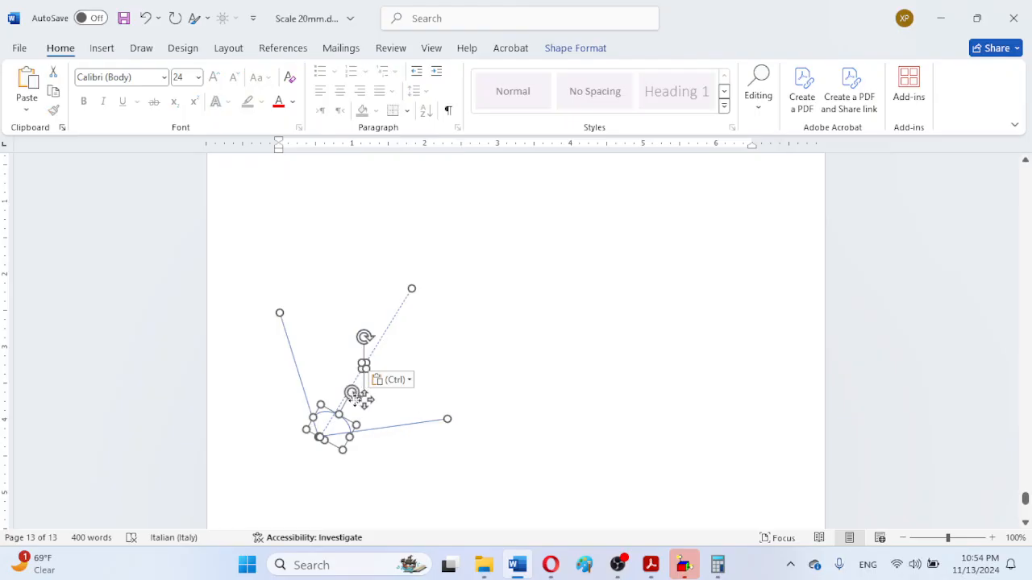
- Move the pasted shapes as a group toward the right side of page 13 and deselect them
left_click(360, 398)
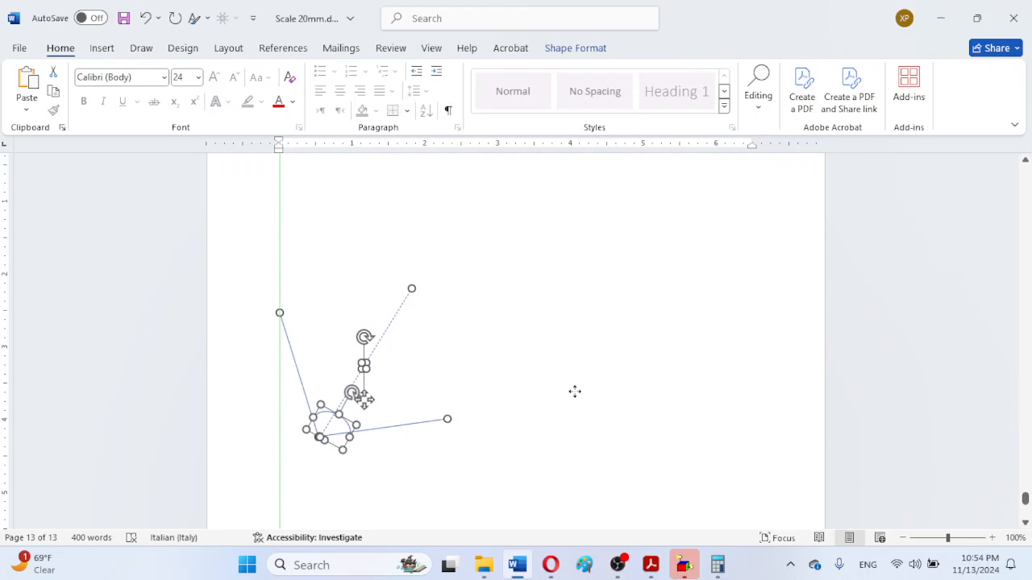
left_click_drag(574, 392, 572, 391)
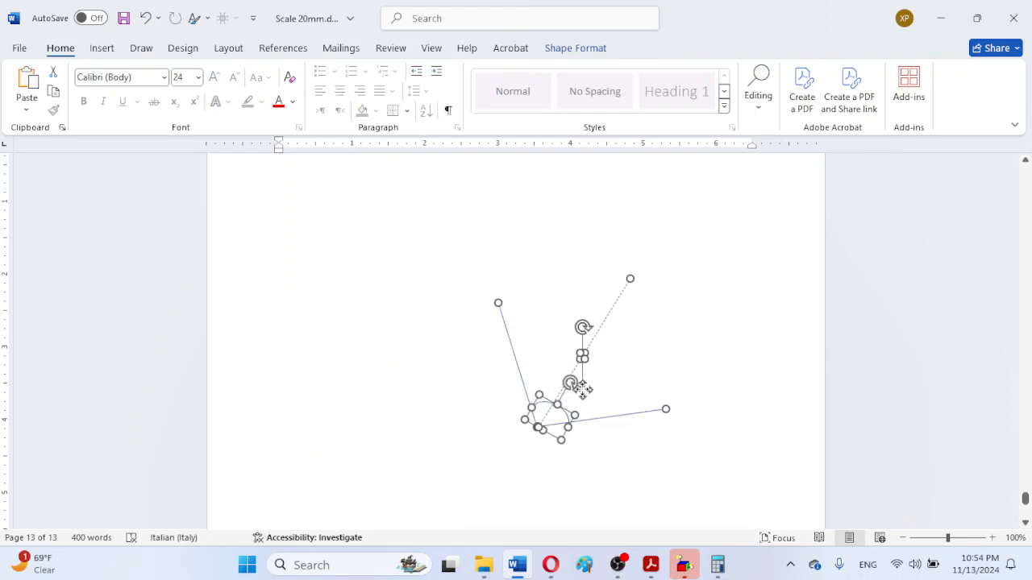
left_click_drag(583, 390, 645, 400)
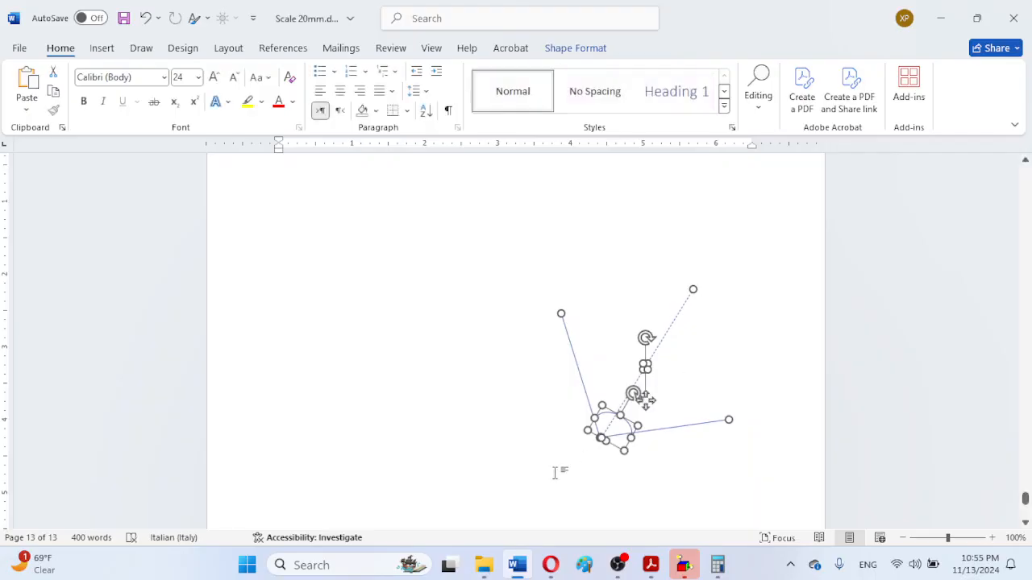
left_click(539, 480)
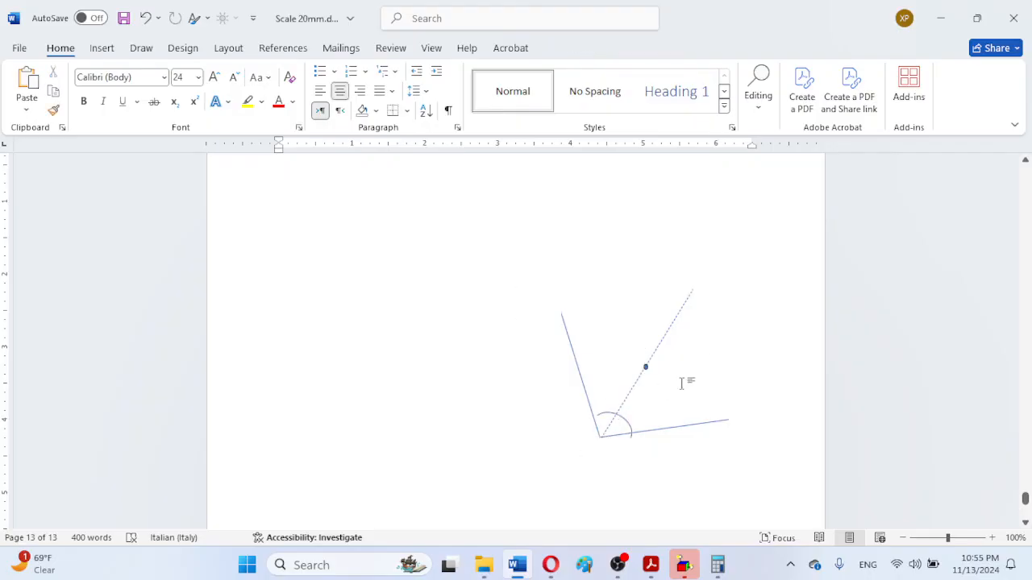
- Shift the angle arc slightly up and to the left so it spans the two rocker lines
left_click(629, 431)
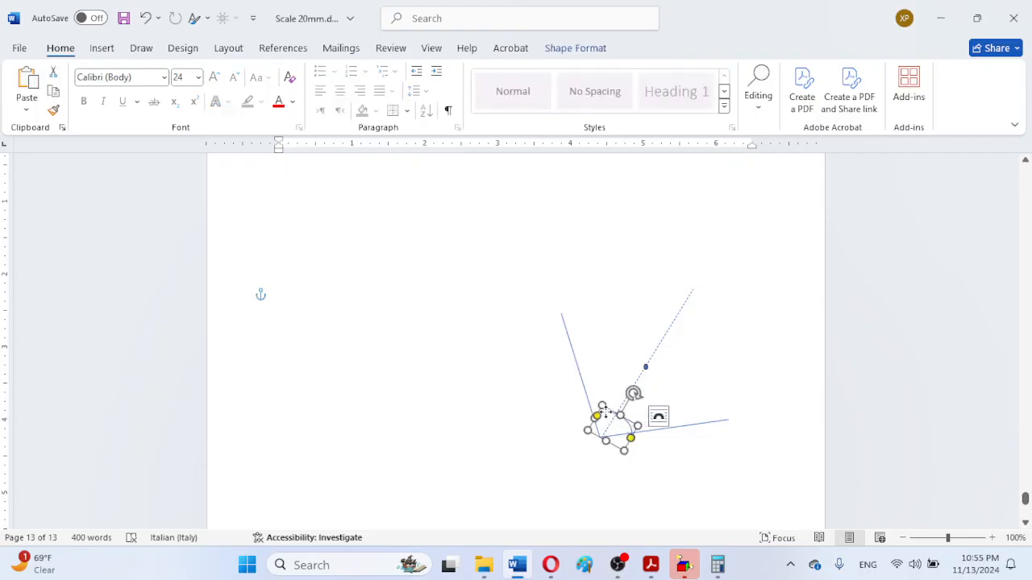
left_click_drag(608, 415, 601, 407)
left_click(693, 476)
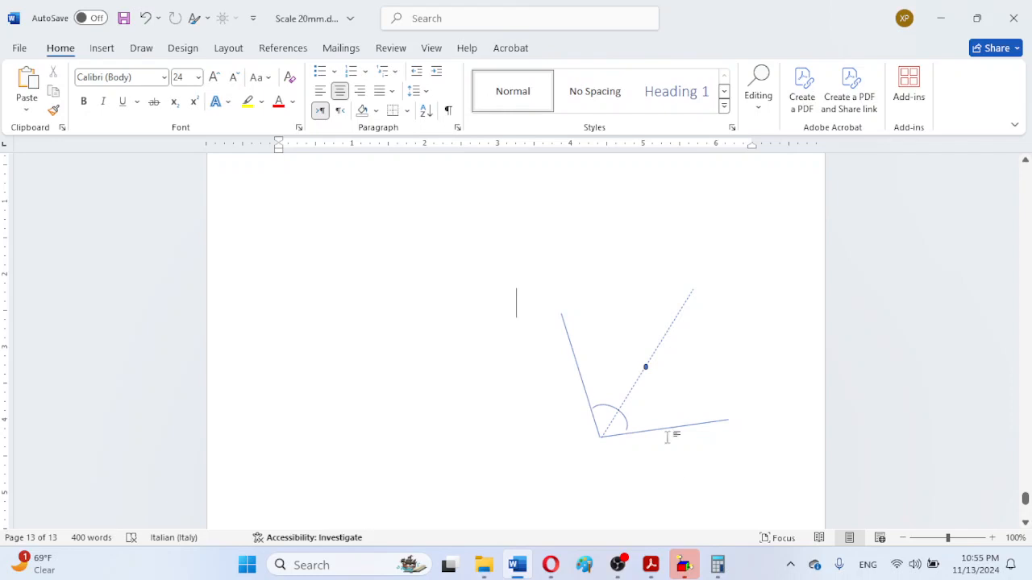
left_click(101, 48)
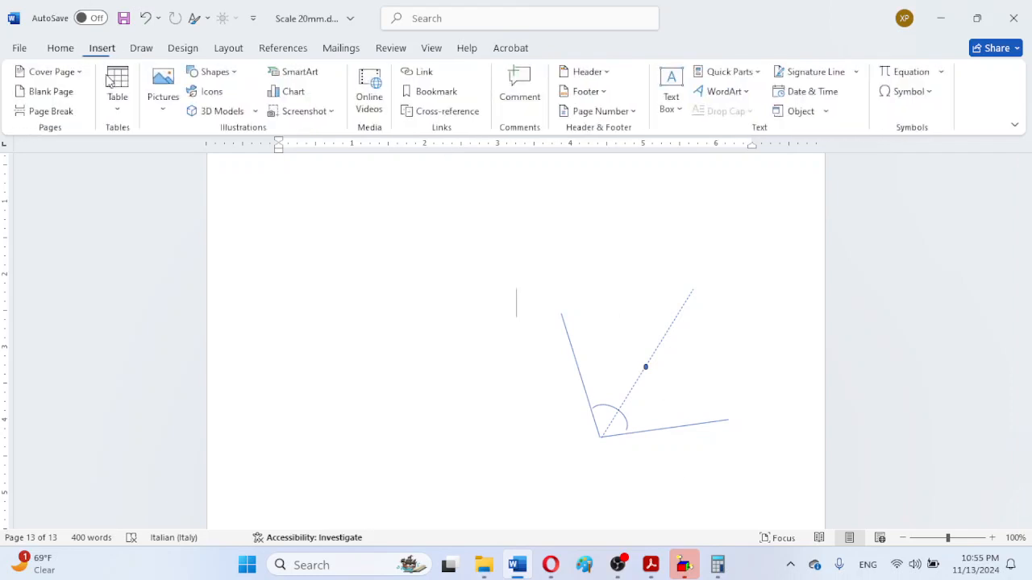
left_click(216, 72)
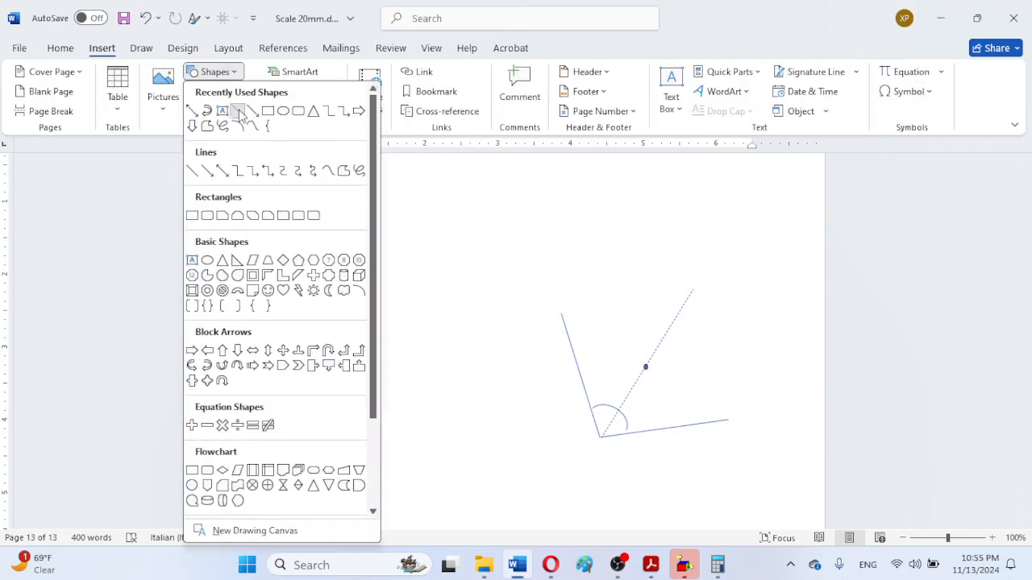
left_click(244, 110)
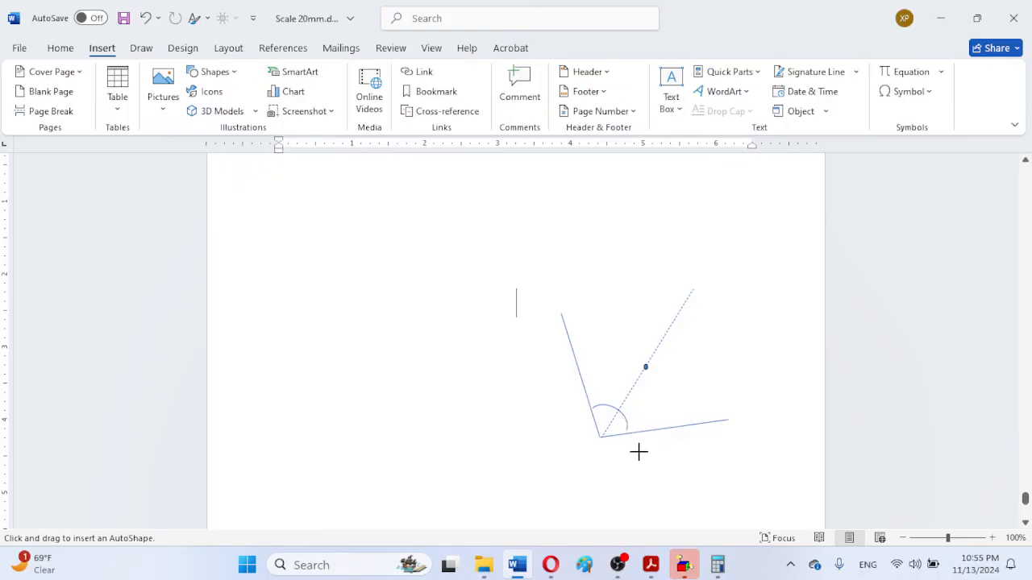
key("Escape")
- Try to select the B1 and B2 labels together in the linkage drawing on page 11
scroll(644, 450, "up", 10)
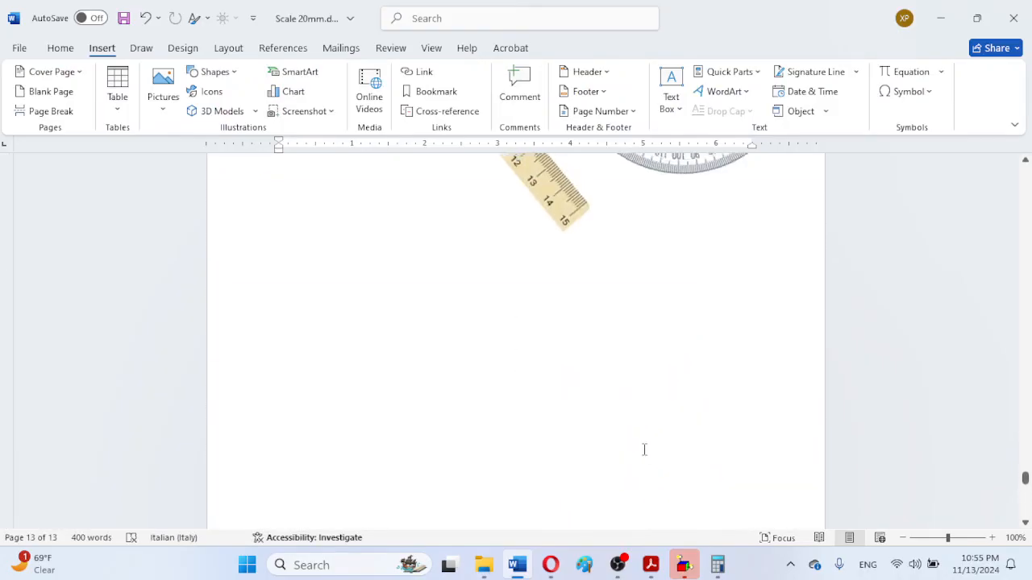
scroll(644, 450, "up", 10)
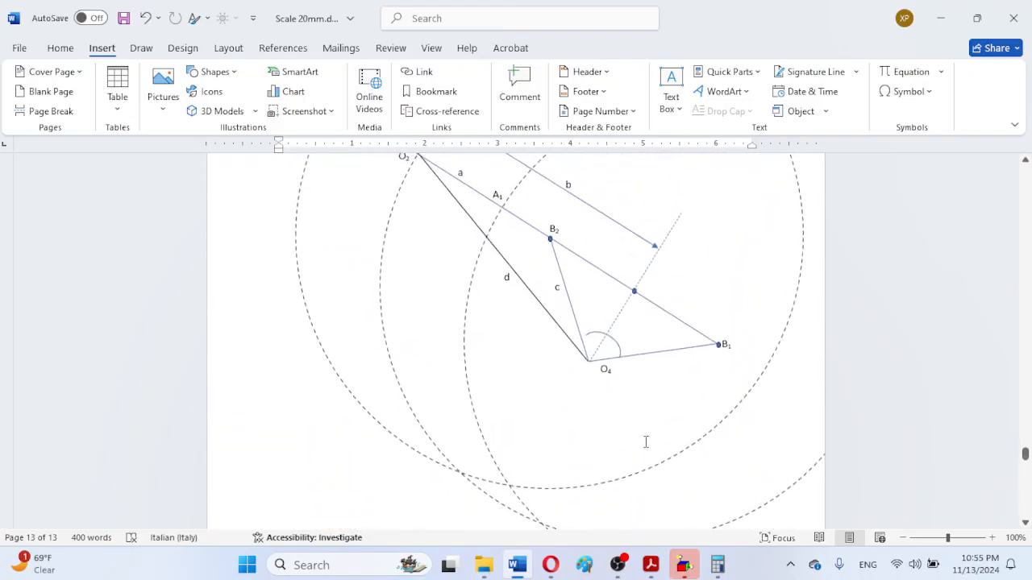
left_click(729, 344)
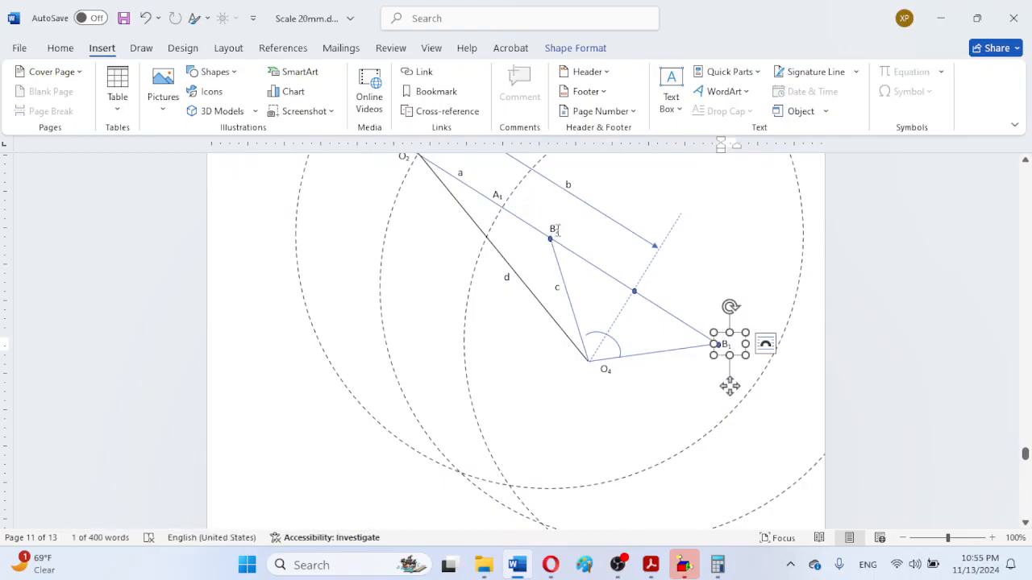
left_click(556, 240, "ctrl")
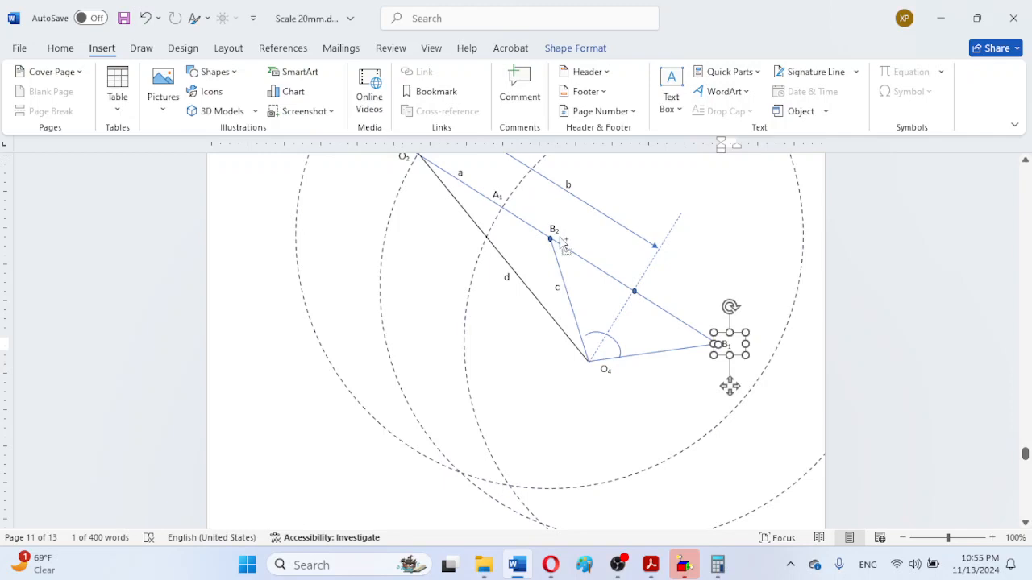
left_click(560, 239, "ctrl")
left_click(556, 229, "ctrl")
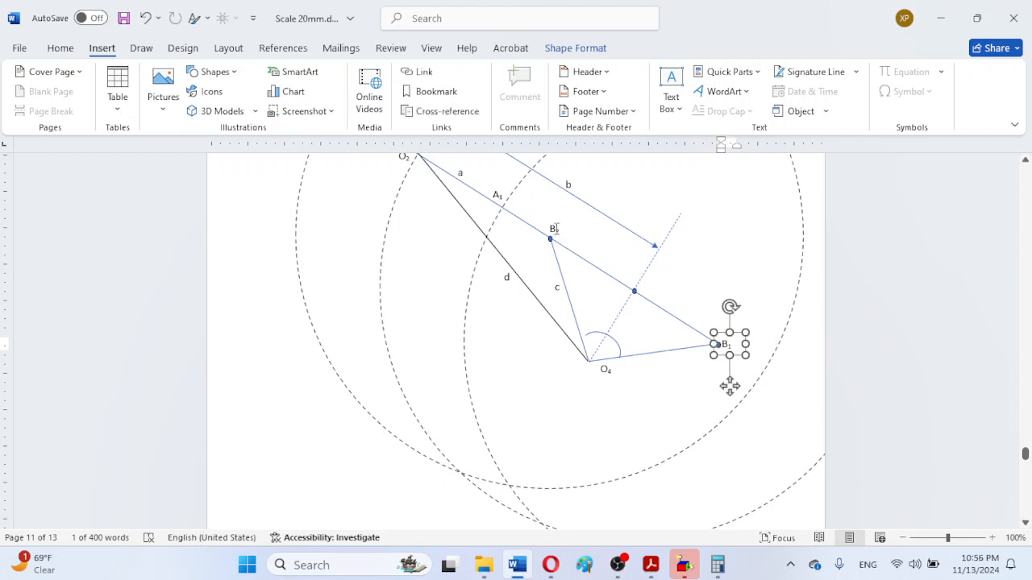
left_click(556, 229)
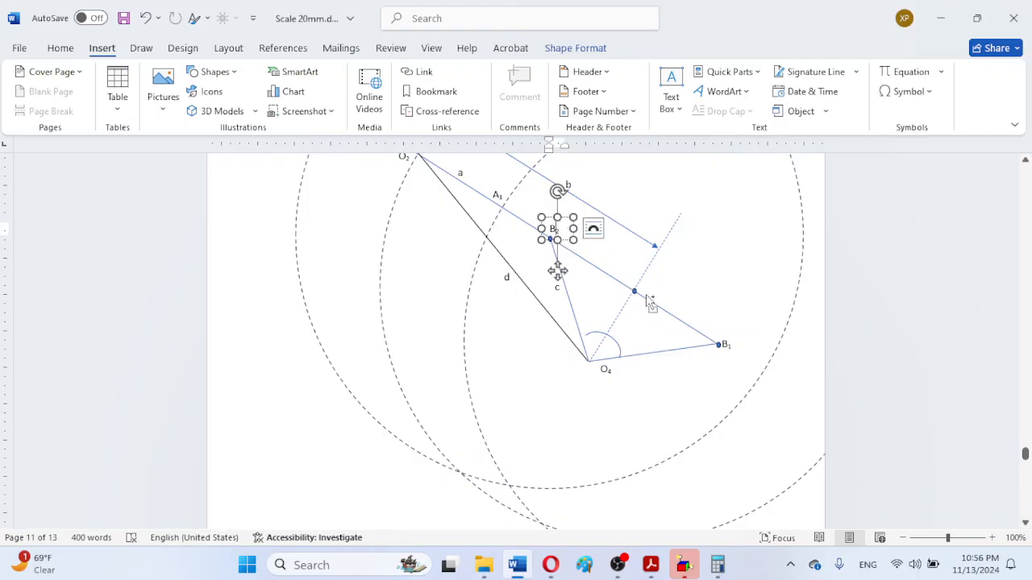
- Try to paste the label onto page 13, and undo the paste
scroll(627, 376, "down", 8)
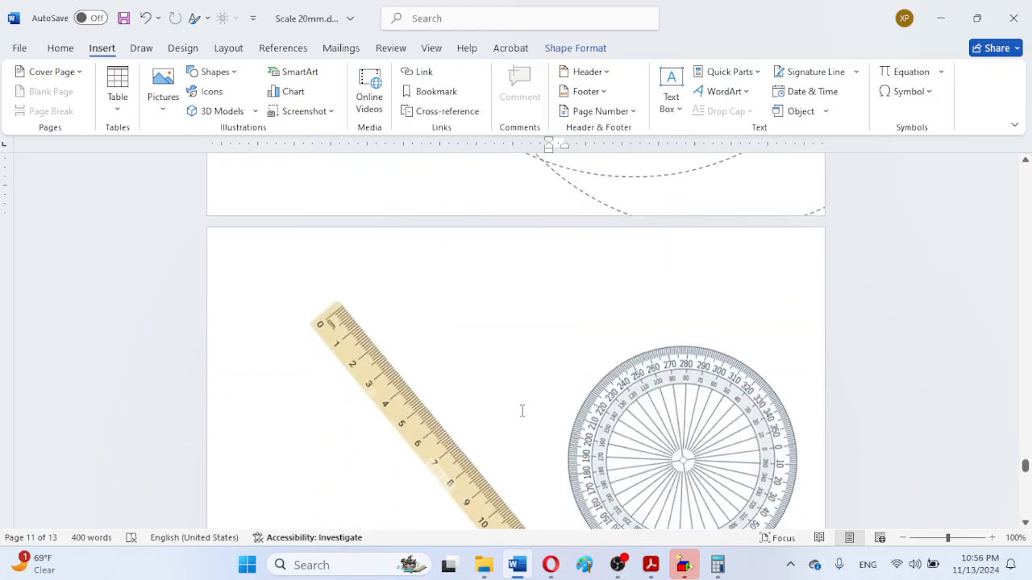
scroll(471, 392, "down", 10)
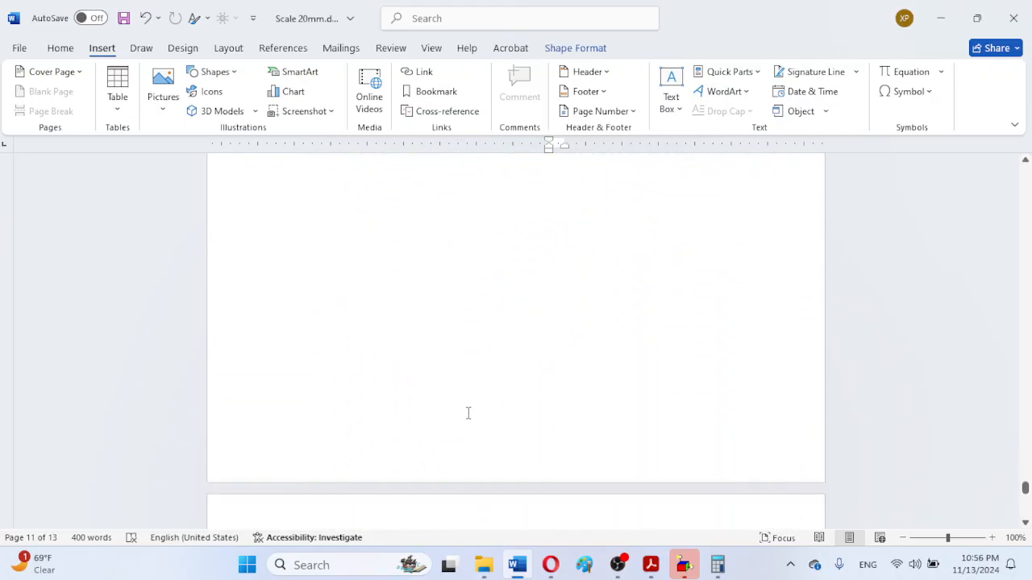
left_click(502, 390)
key("ctrl+v")
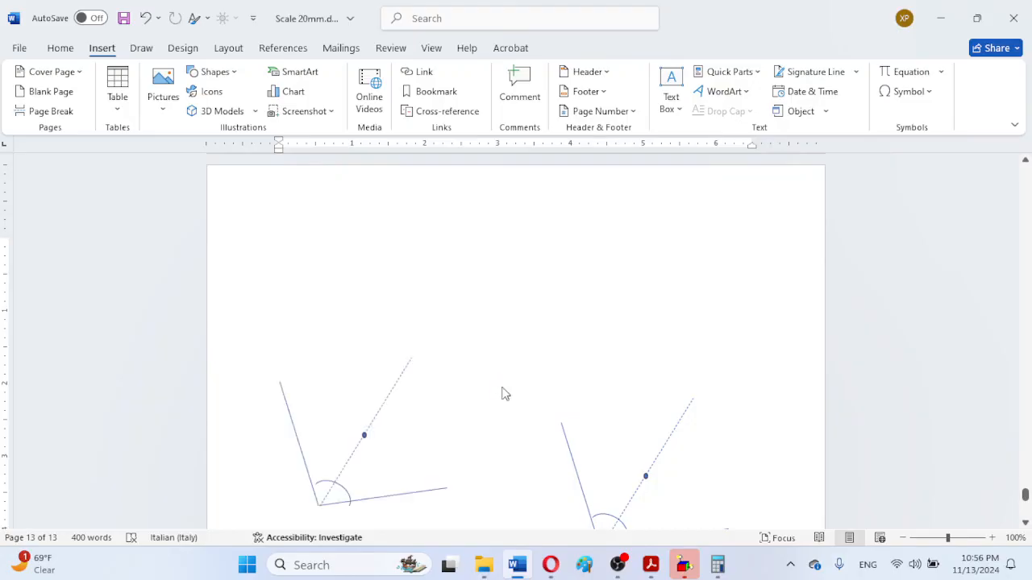
left_click(502, 394)
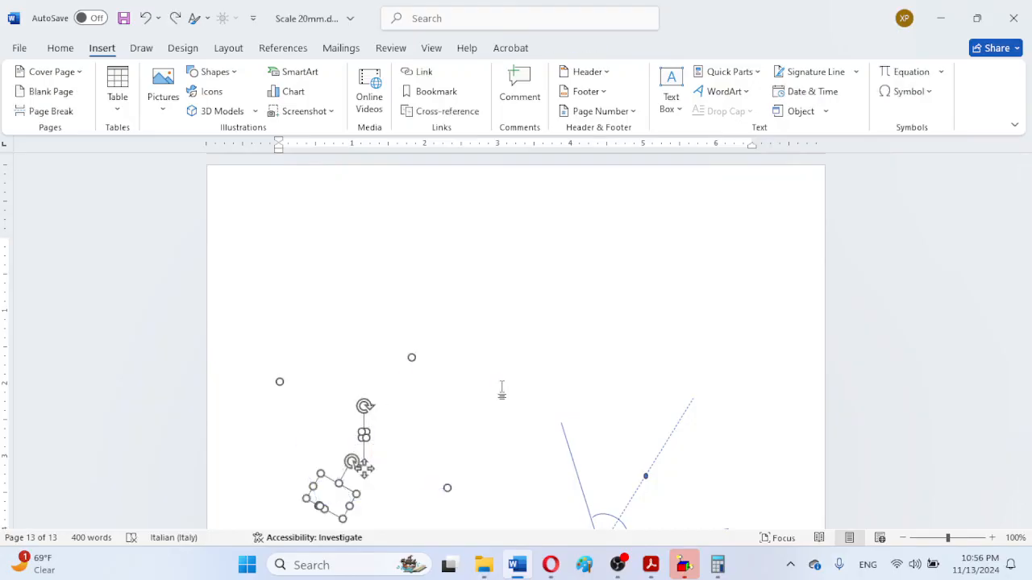
key("ctrl+z")
- Move the angle arc on page 13 slightly up and to the left so it spans the two rocker lines
scroll(499, 387, "up", 3)
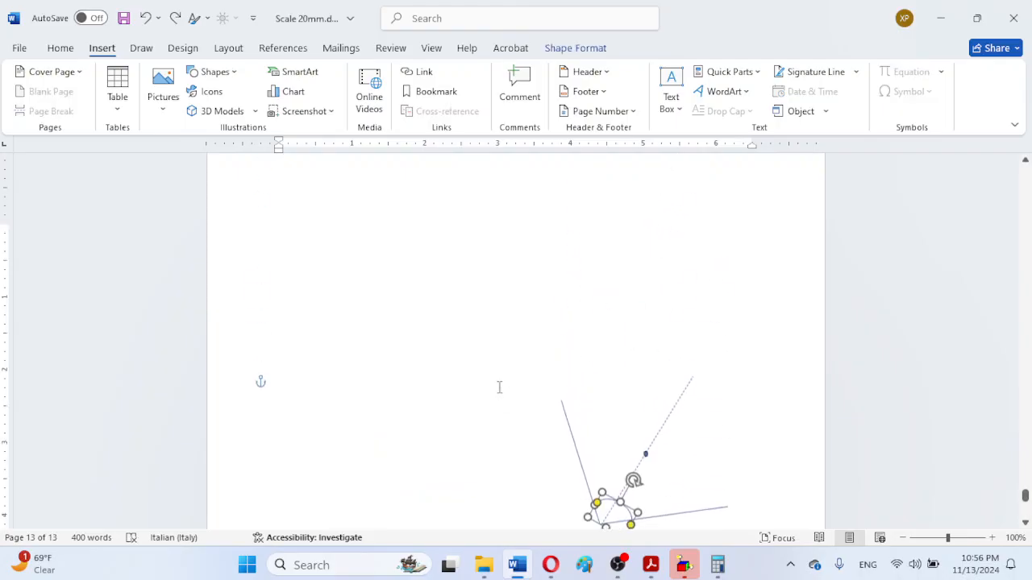
left_click(499, 387)
scroll(497, 392, "down", 3)
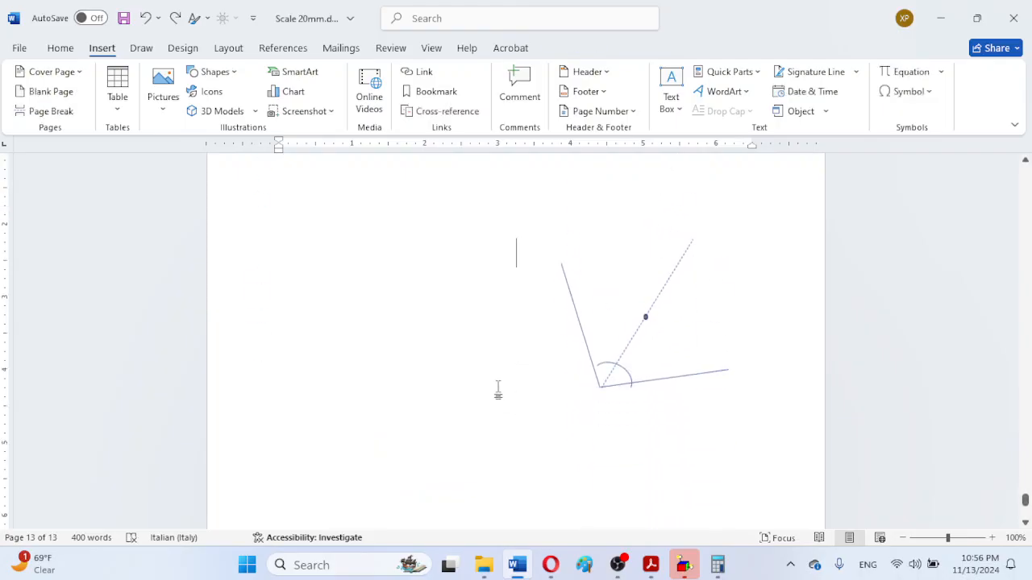
left_click(616, 368)
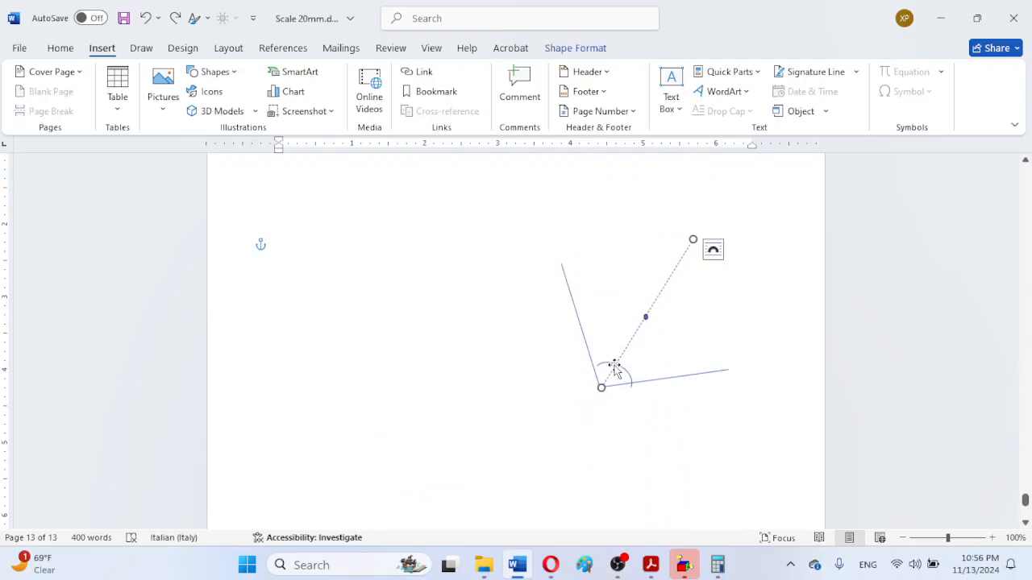
left_click(625, 371)
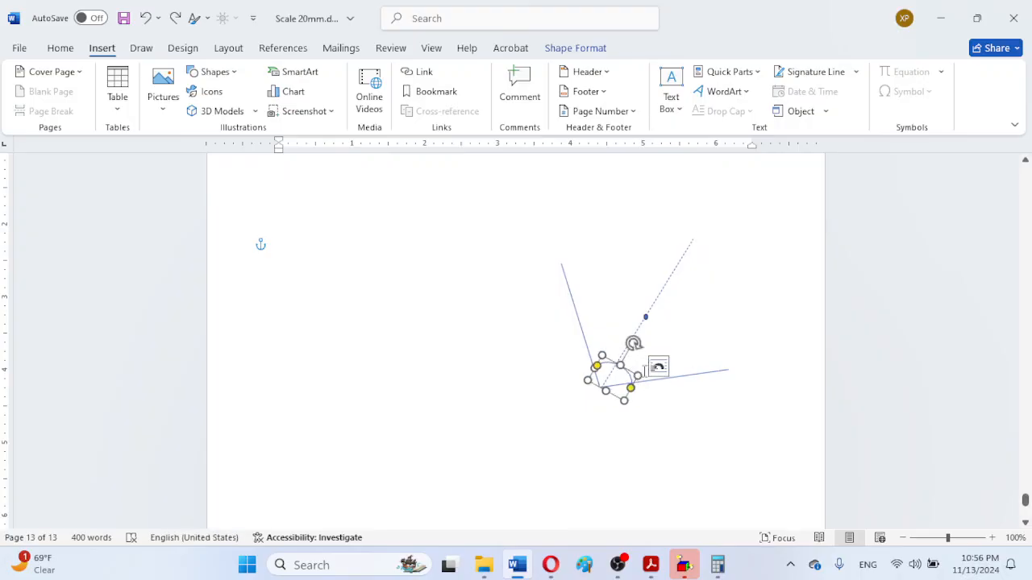
left_click_drag(606, 368, 601, 360)
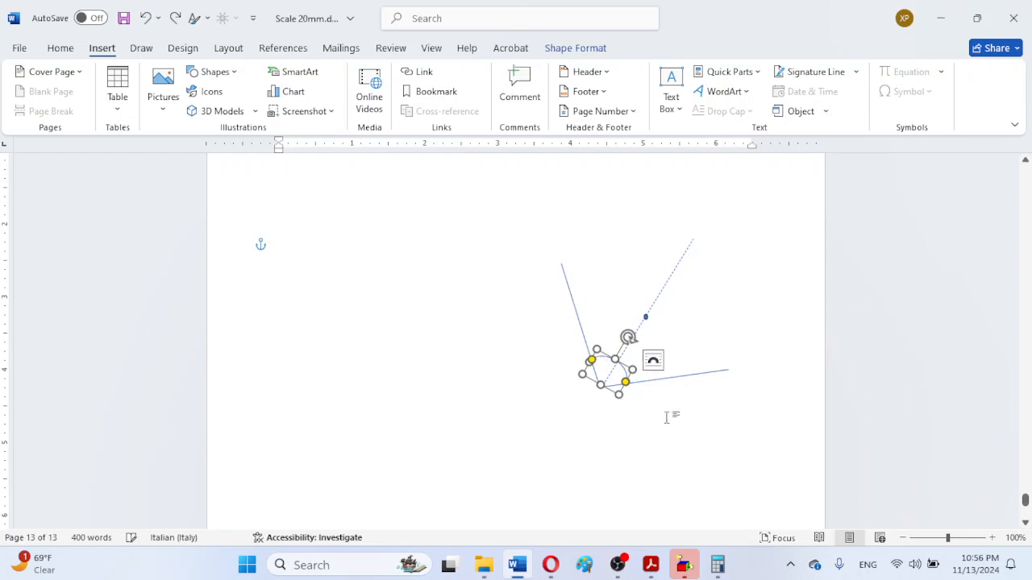
left_click(671, 417)
- Copy the B1 label from the linkage drawing on page 11 and paste it onto page 13
scroll(656, 406, "up", 5)
scroll(643, 403, "up", 12)
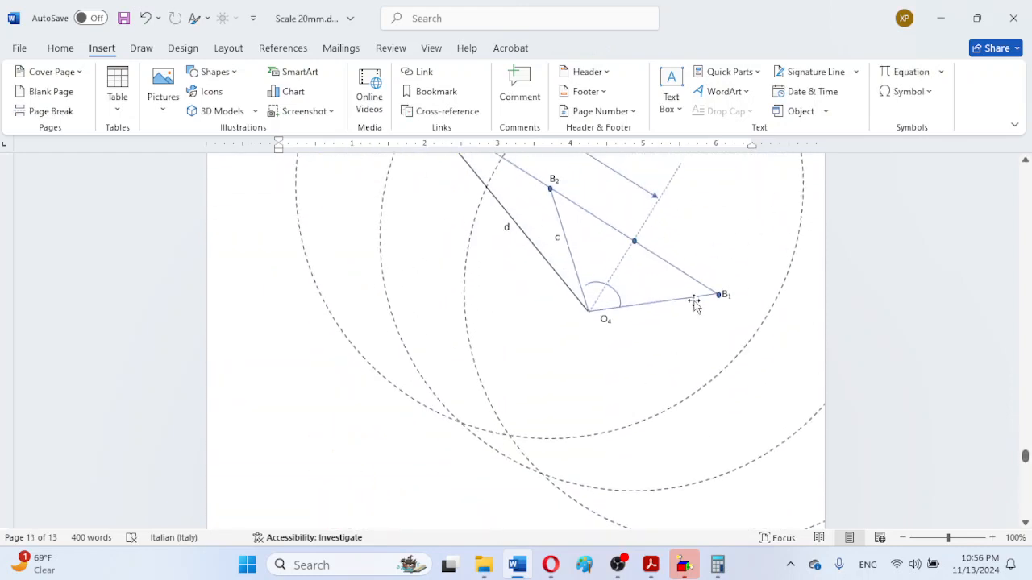
left_click(721, 294)
double_click(723, 294)
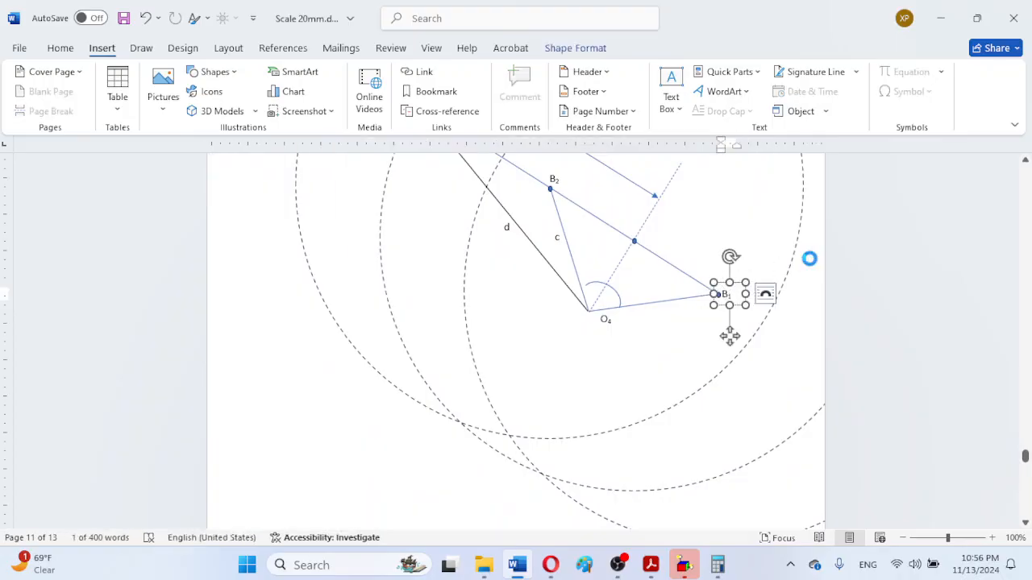
scroll(757, 417, "down", 10)
scroll(598, 460, "down", 15)
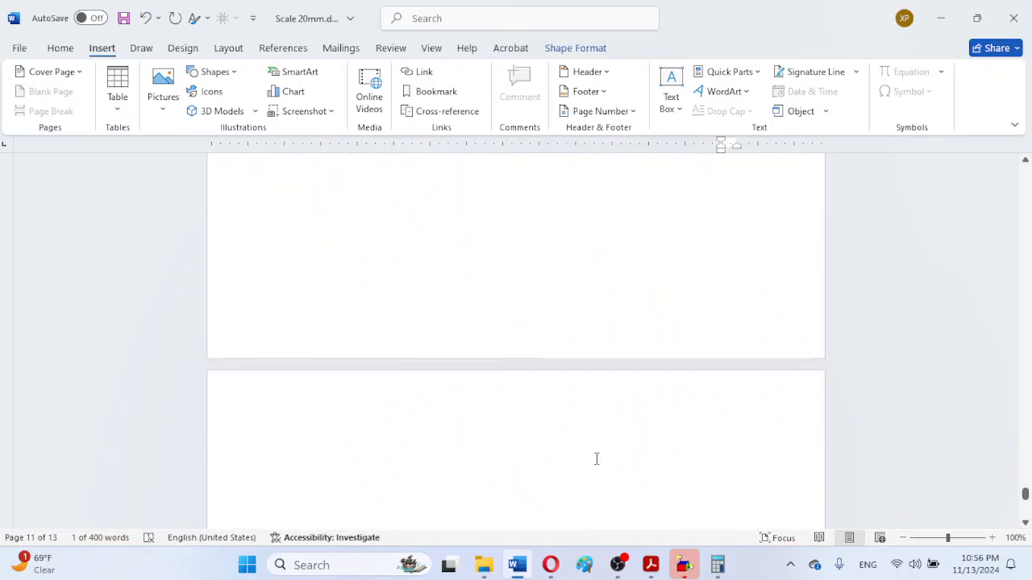
left_click(408, 402)
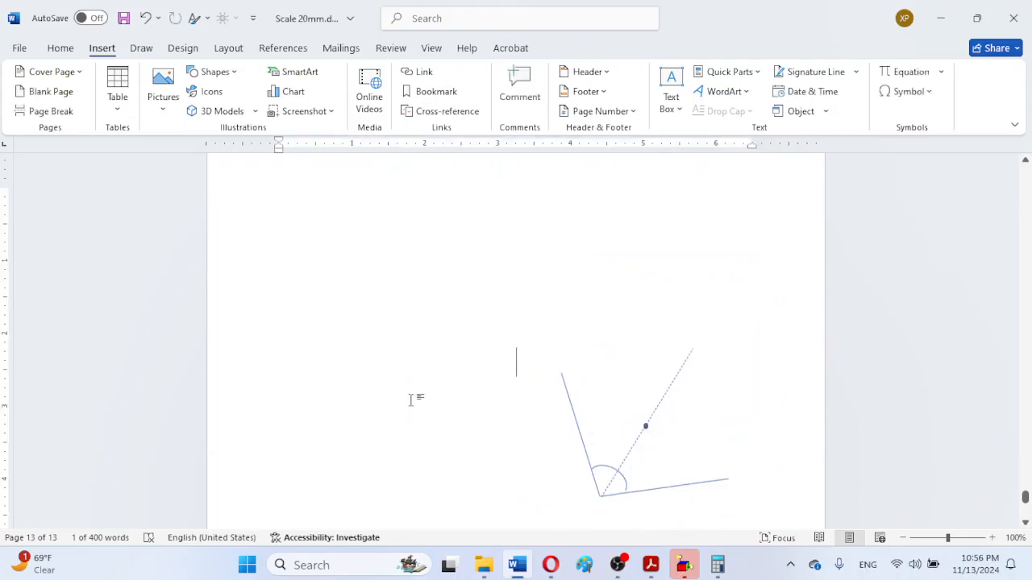
key("ctrl+v")
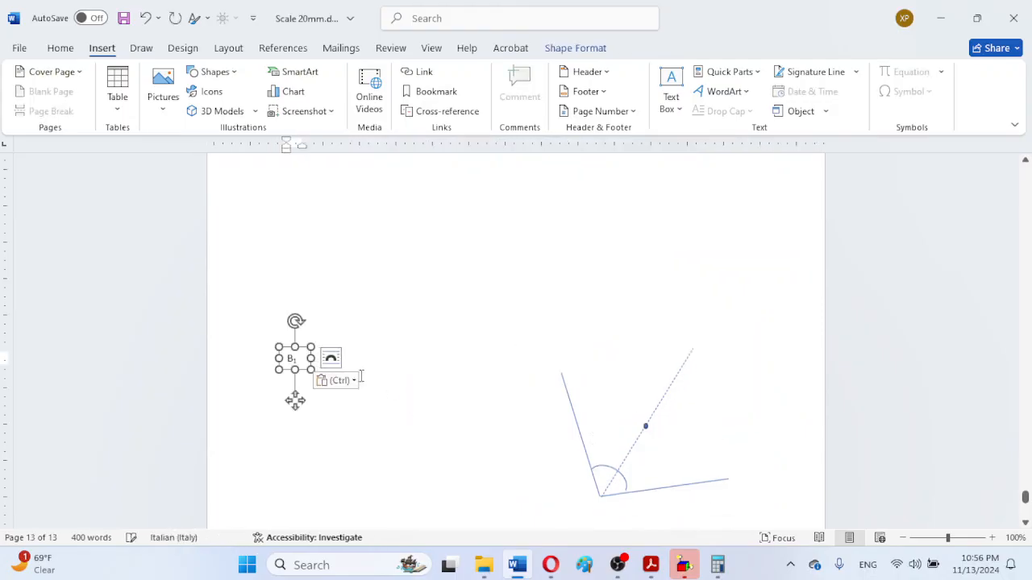
- Place the pasted B1 label beside the free end of the lower rocker line
left_click_drag(292, 356, 753, 472)
mouse_move(736, 524)
left_mouse_down()
mouse_move(760, 521)
mouse_move(742, 519)
left_mouse_up()
left_click_drag(734, 465, 735, 465)
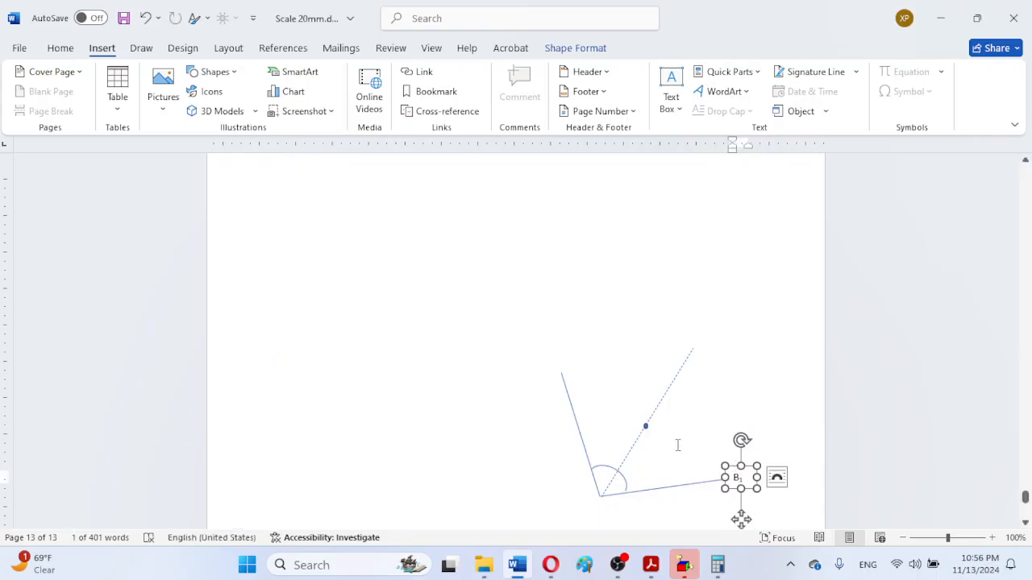
- Paste another copy of the label at the free end of the upper rocker line and change its subscript to 2
key("ctrl+v")
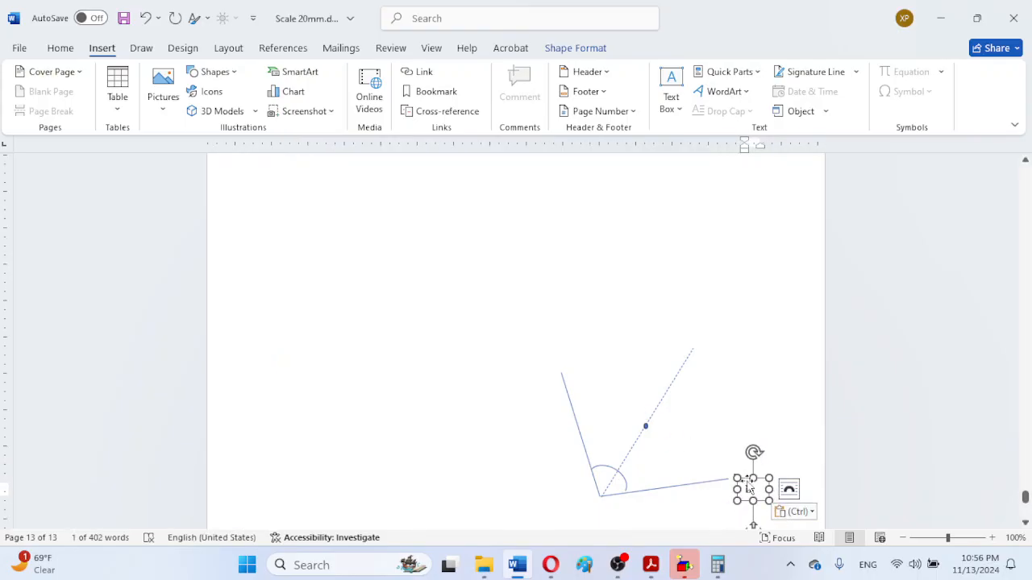
left_click_drag(748, 485, 554, 414)
double_click(556, 374)
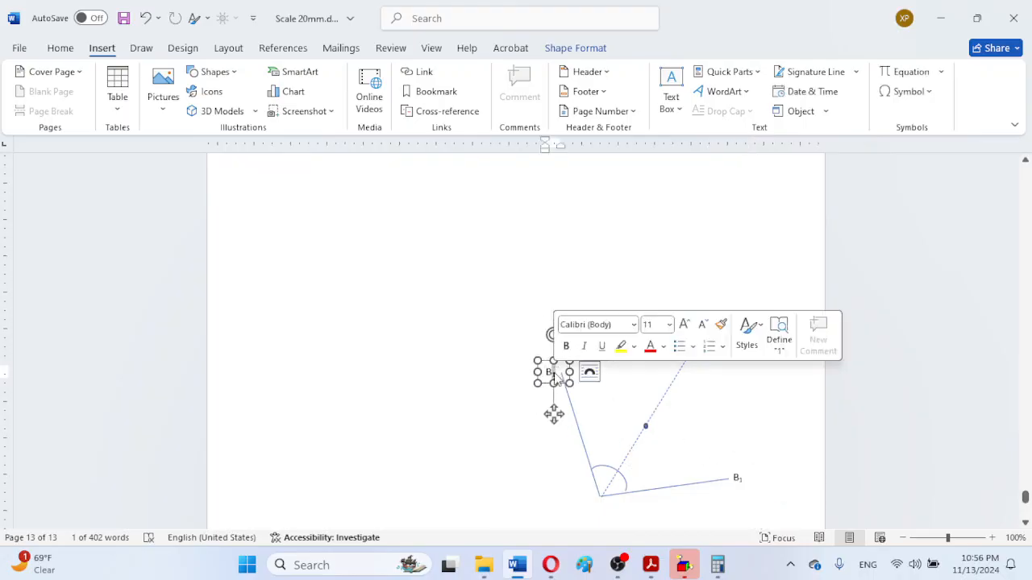
type("2")
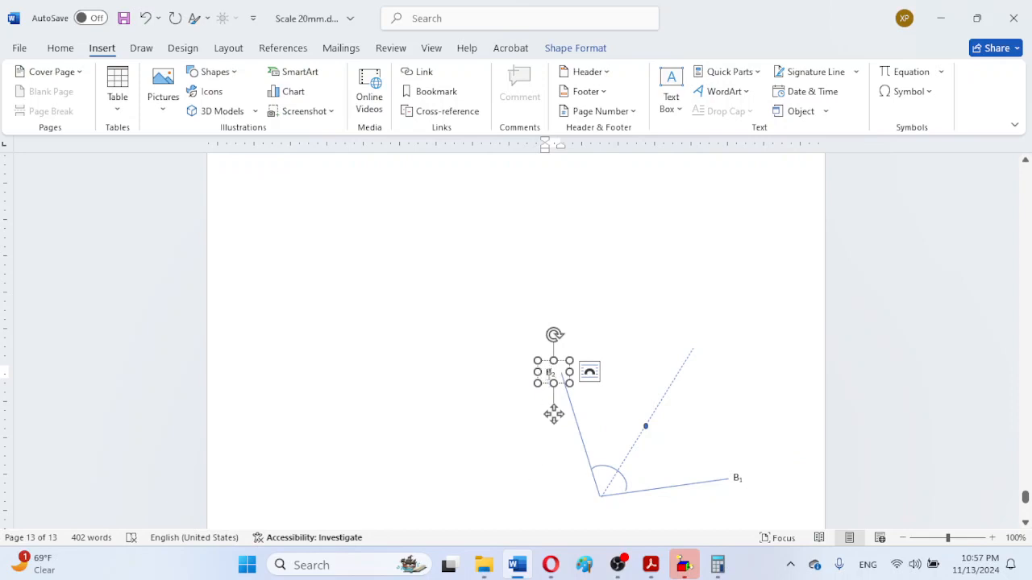
left_click(516, 449)
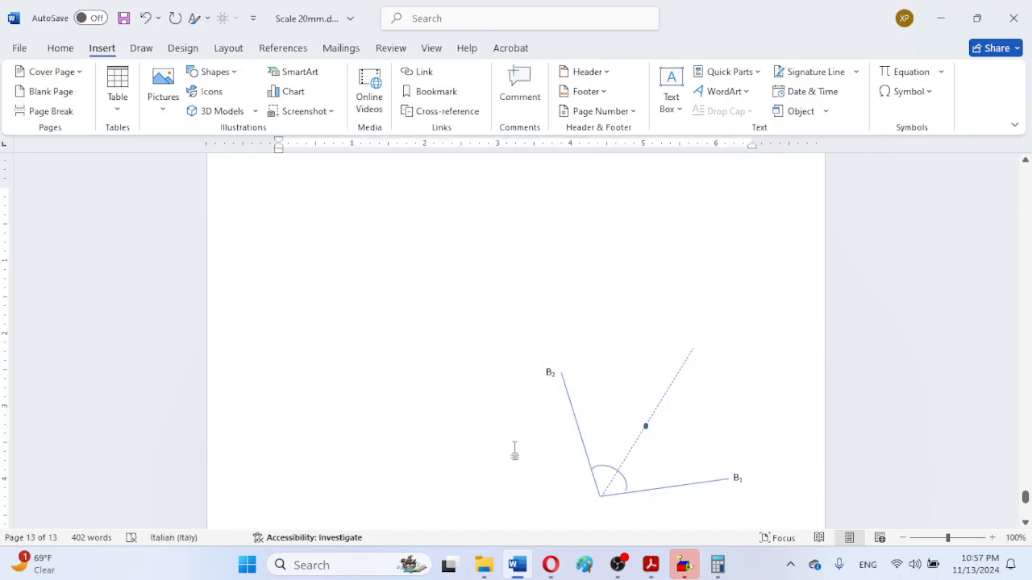
- Paste a third copy of the label at the rocker lines' common vertex and change its text to O with subscript 4
key("ctrl+v")
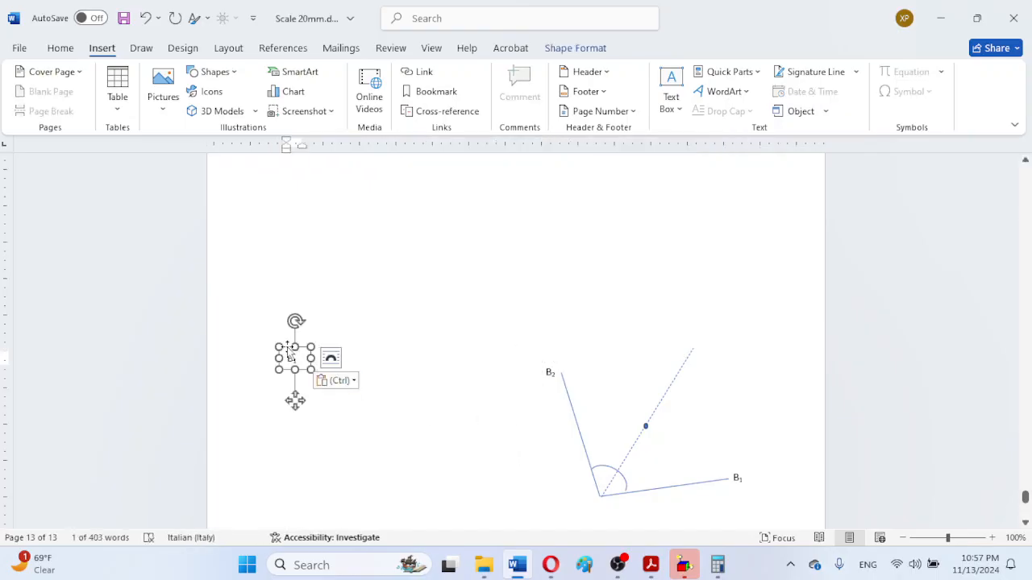
left_click_drag(289, 348, 580, 491)
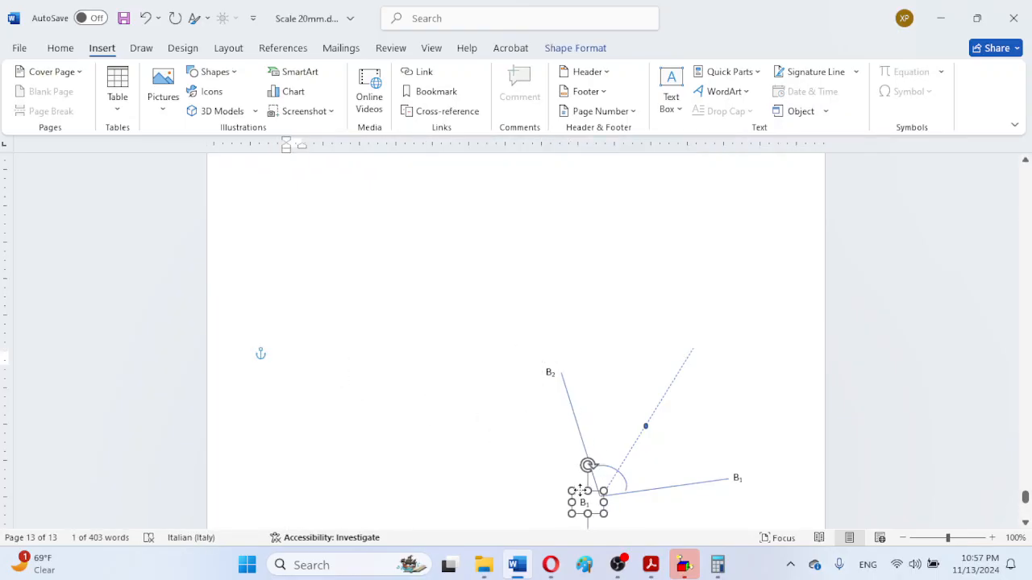
double_click(585, 505)
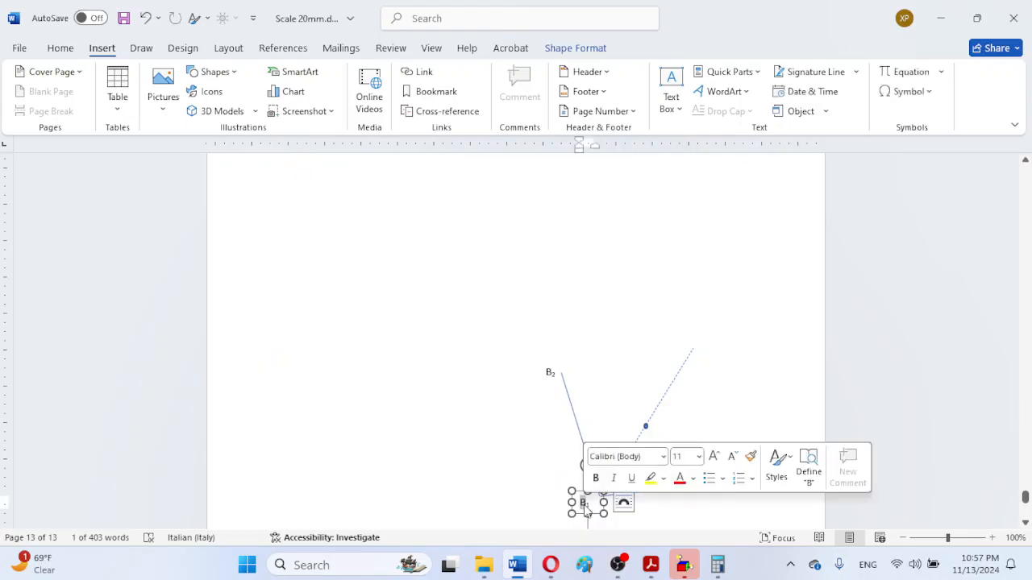
type("α")
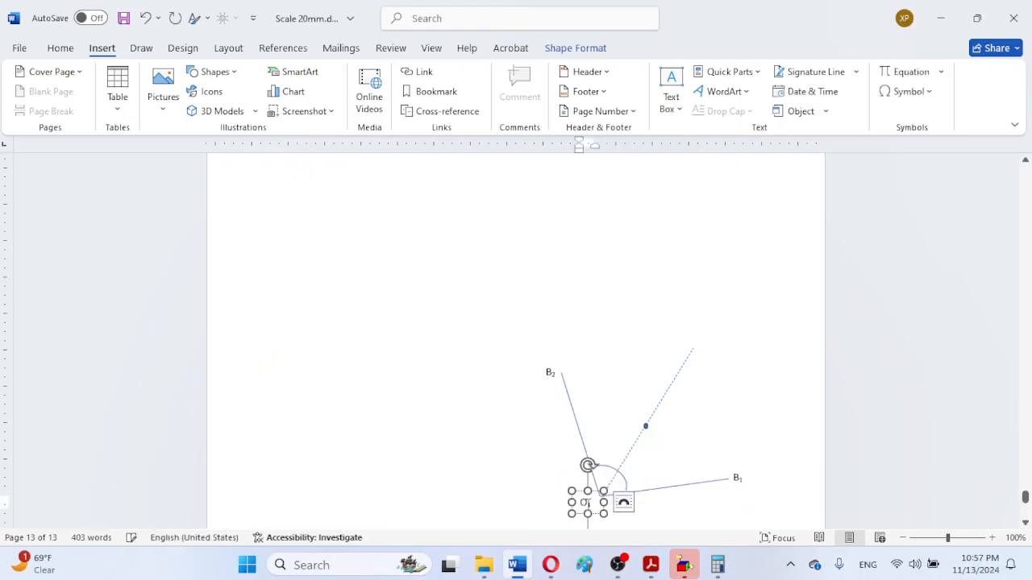
left_click_drag(589, 513, 594, 522)
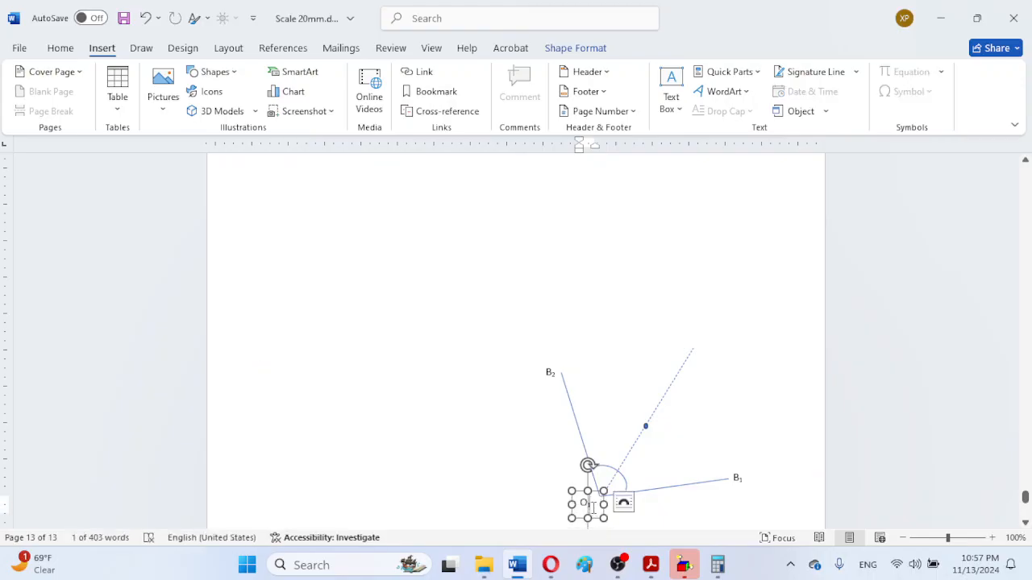
type("4")
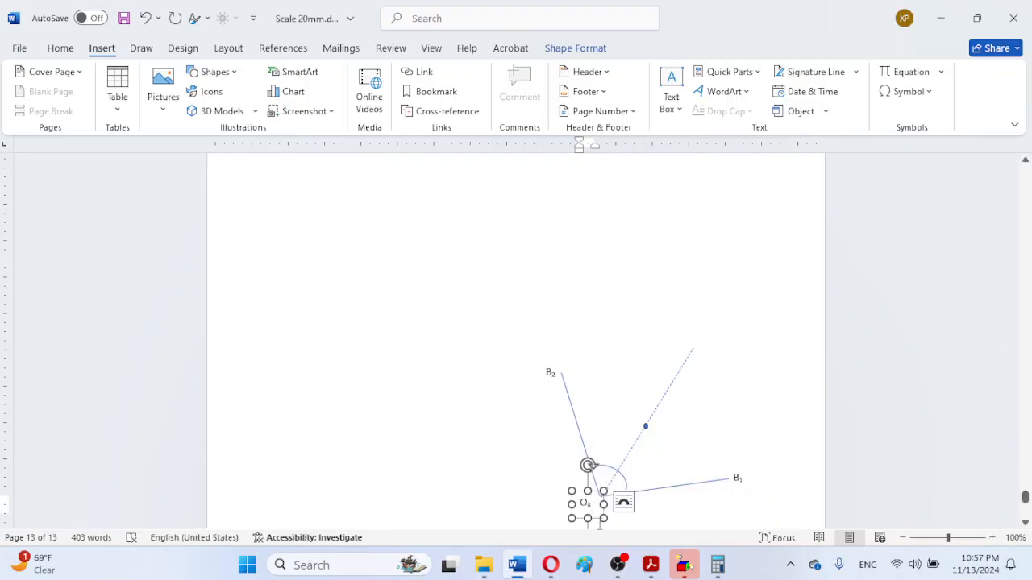
- Nudge the O4 label slightly to the right so it sits closer to the rocker lines' vertex
left_click(503, 458)
left_click(584, 499)
left_click_drag(580, 493, 587, 497)
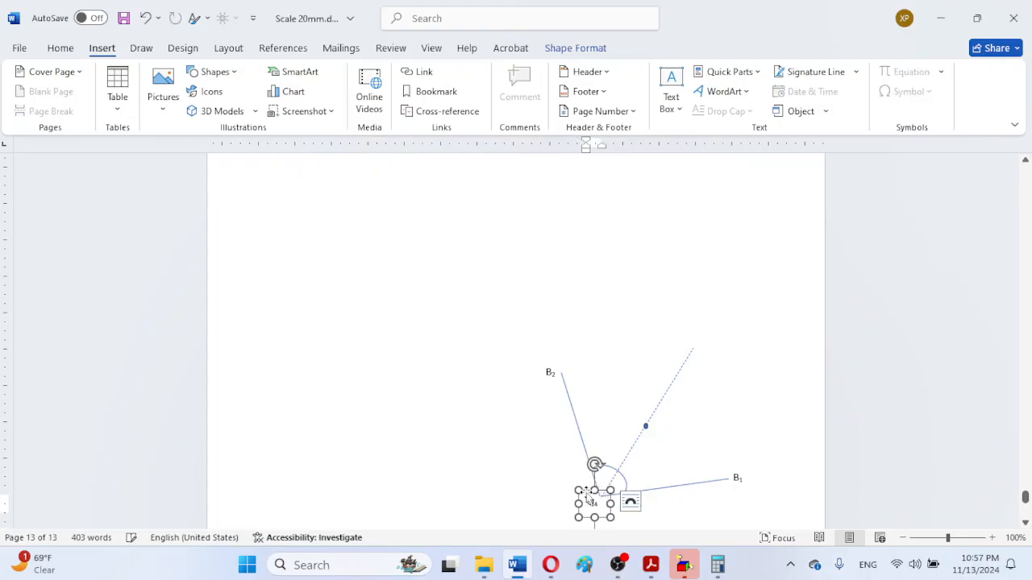
- Draw a straight line from B1 up past the B2 rocker line toward the page's left margin, about 6.52" wide and 1.9" high
left_click(522, 507)
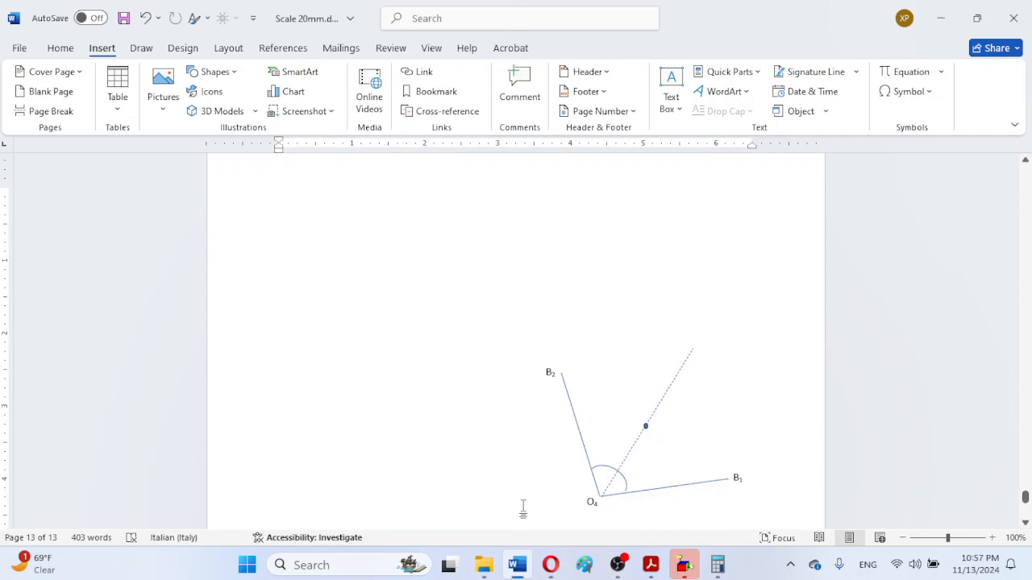
scroll(523, 506, "up", 3)
scroll(522, 506, "down", 3)
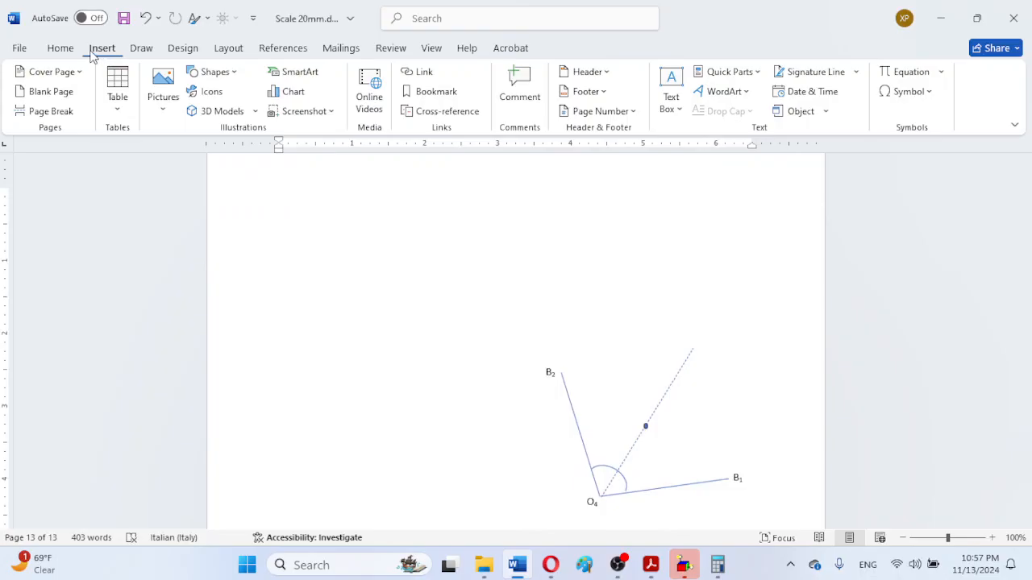
left_click(78, 53)
left_click(109, 50)
left_click(226, 72)
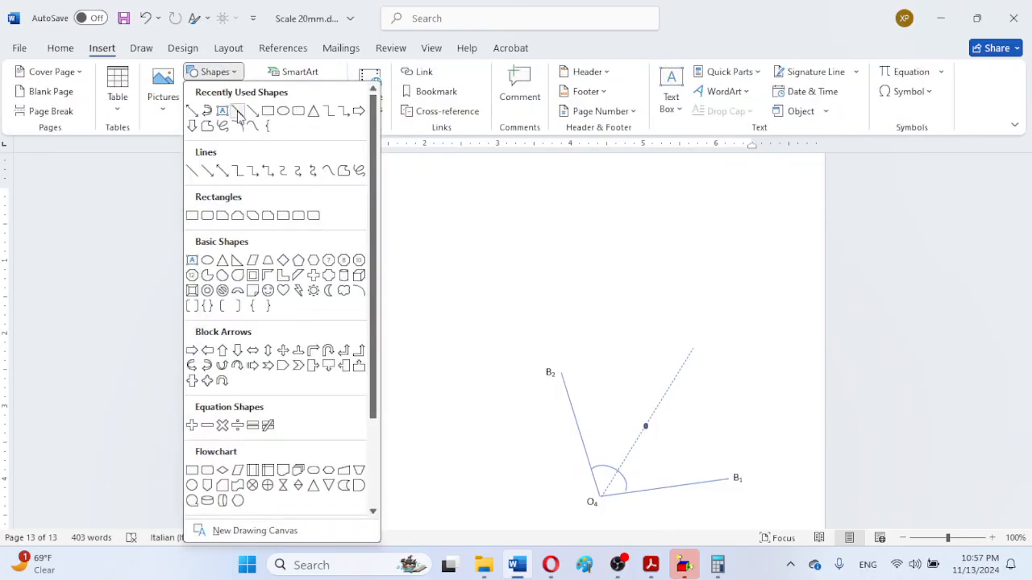
left_click(238, 110)
scroll(626, 242, "down", 3)
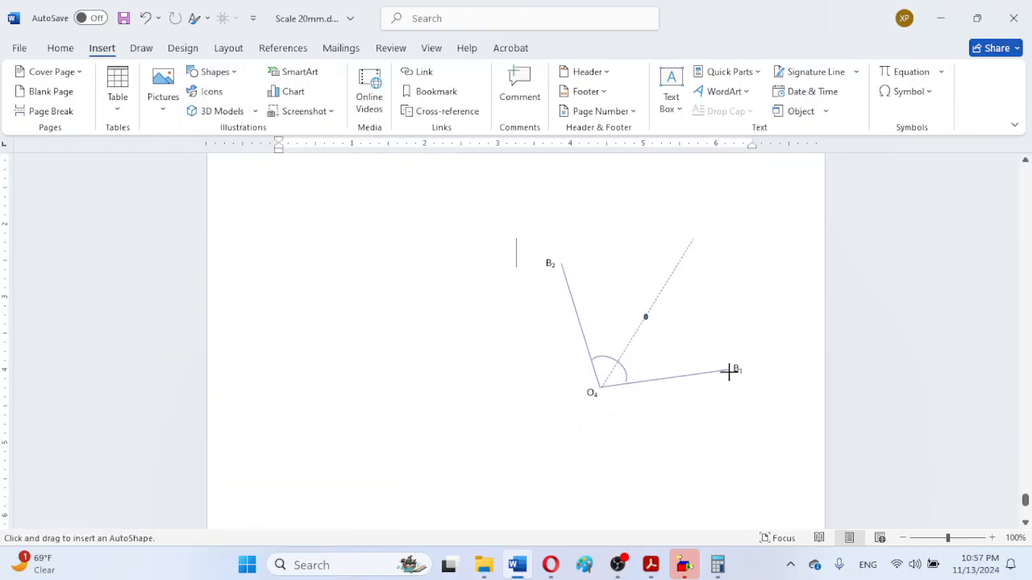
left_click_drag(727, 369, 270, 195)
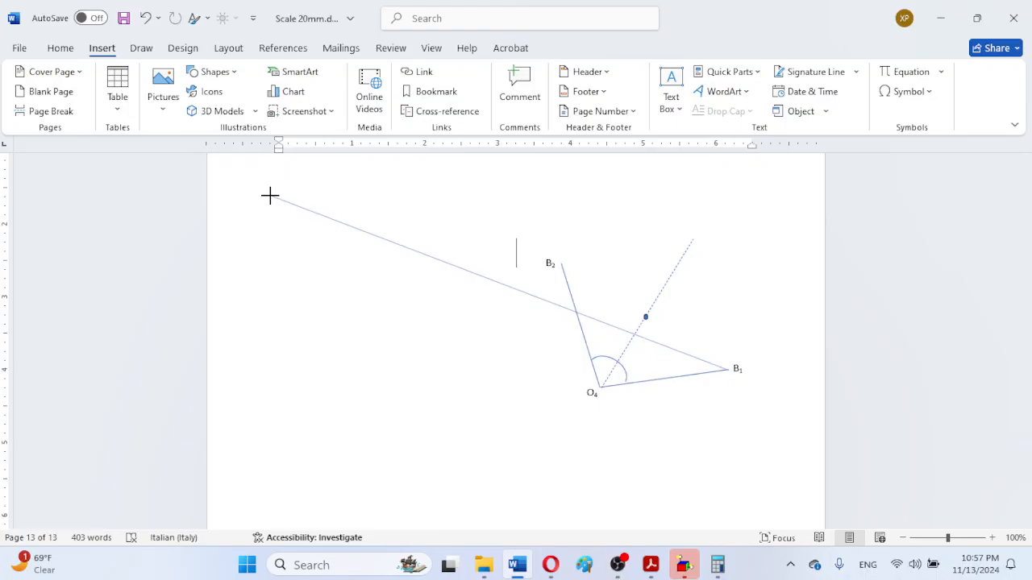
left_click_drag(271, 195, 253, 233)
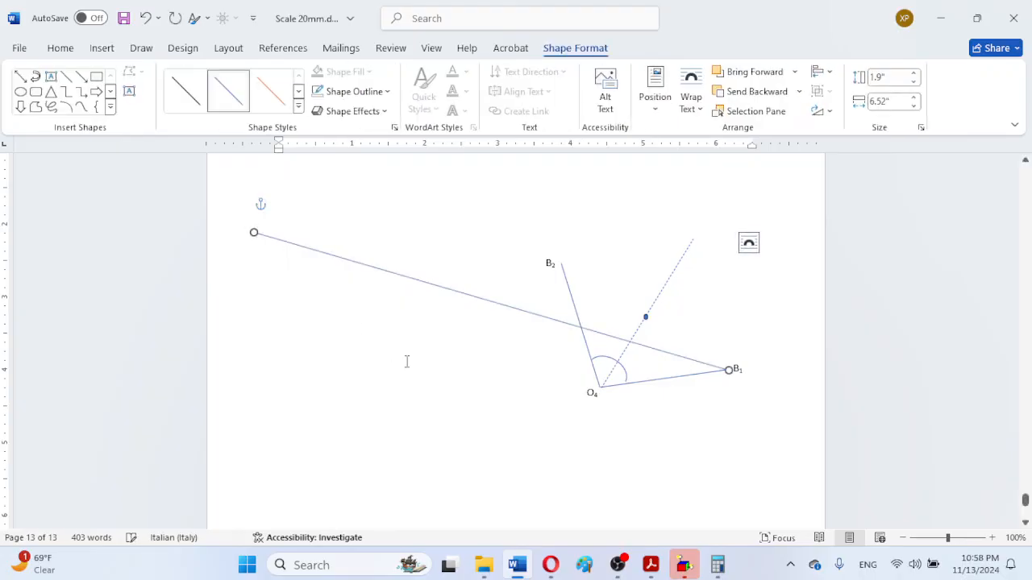
left_click(406, 361)
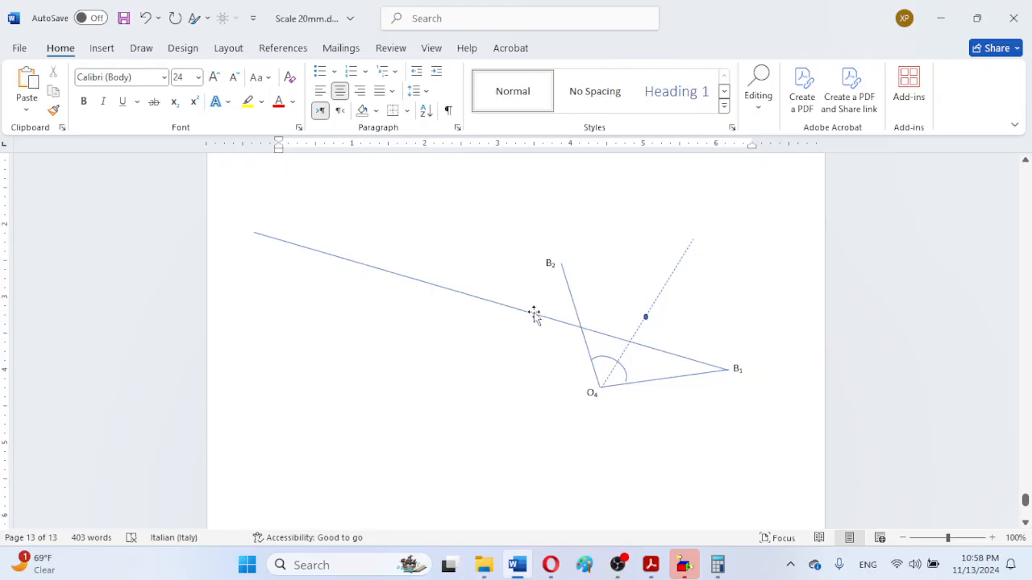
- Give the long line from B1 a finely dashed outline matching the other construction line
left_click(490, 301)
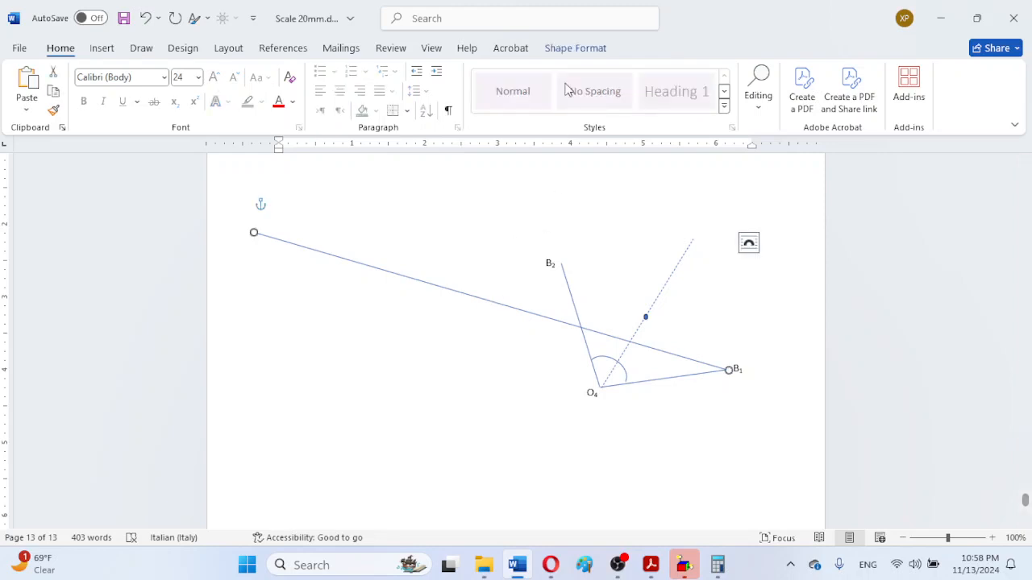
left_click(575, 49)
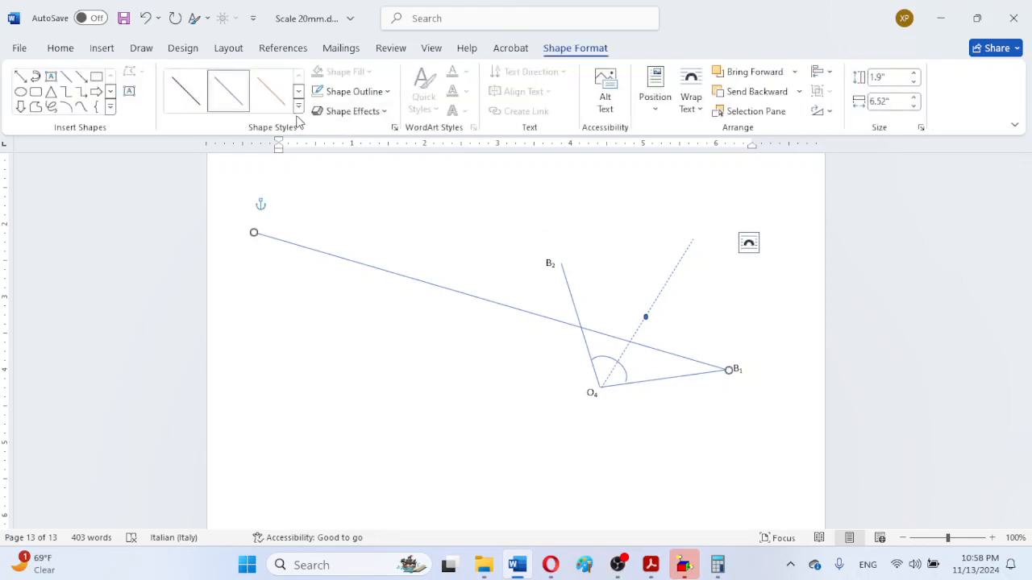
left_click(377, 92)
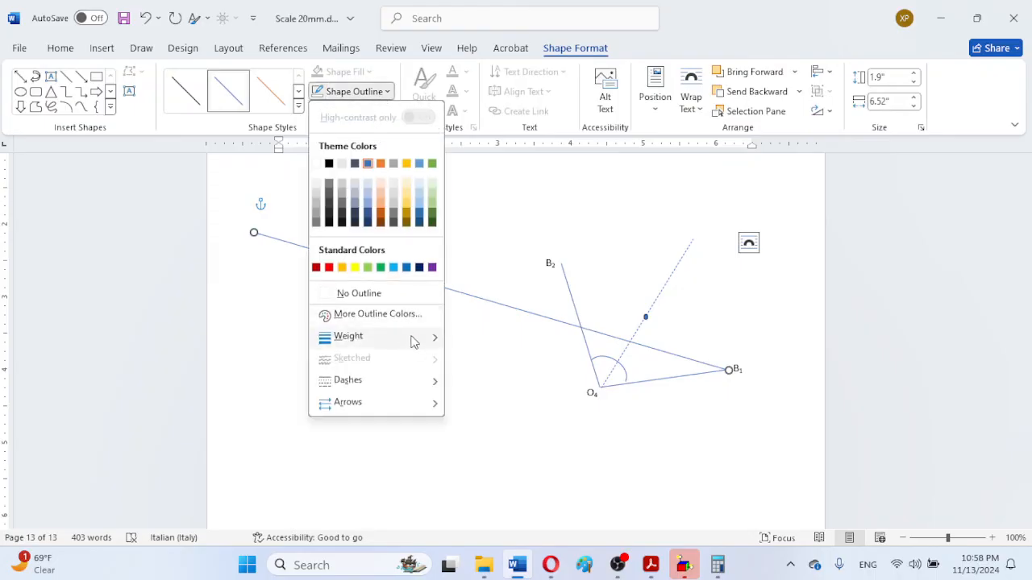
mouse_move(423, 384)
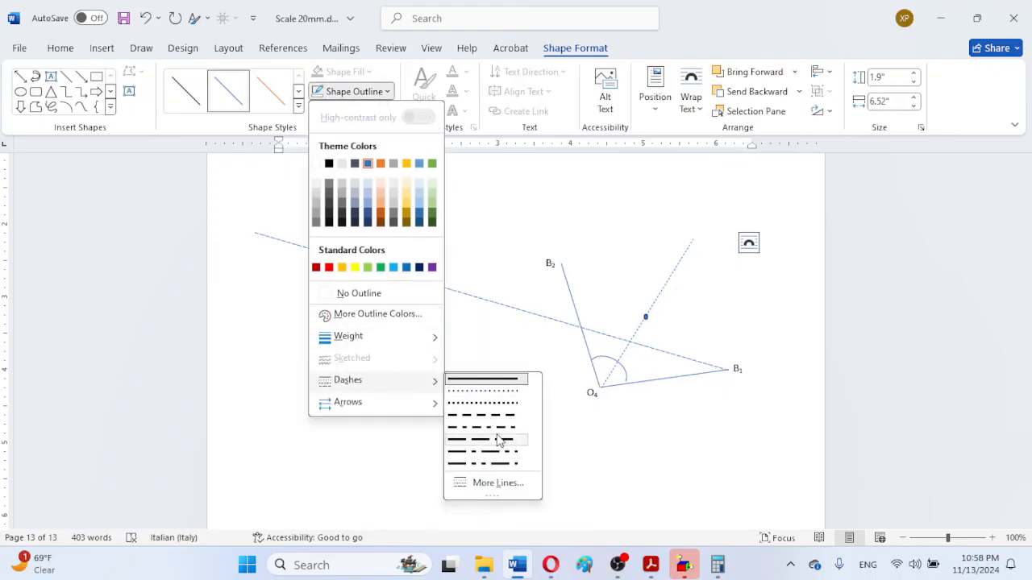
left_click(495, 405)
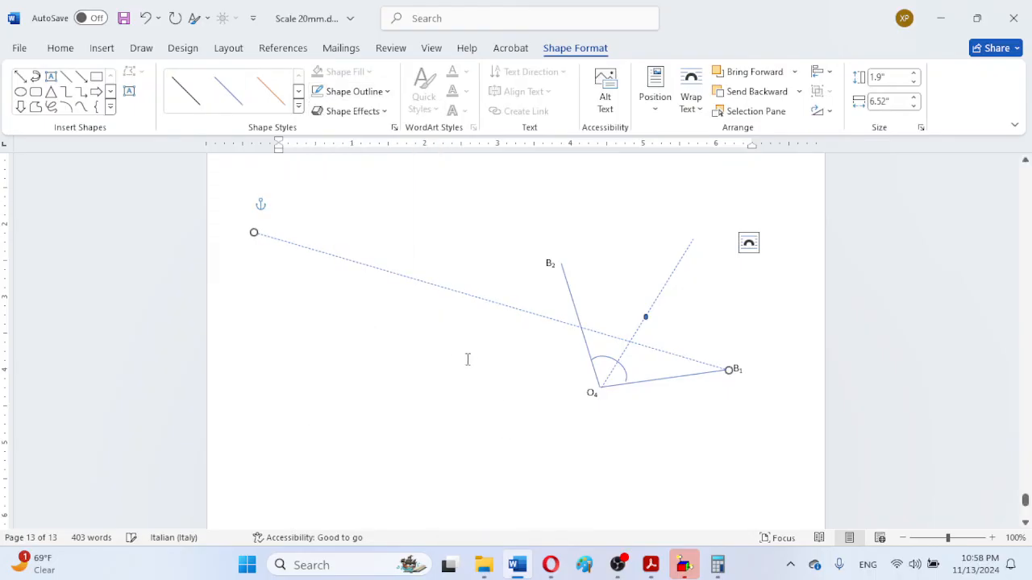
left_click(428, 375)
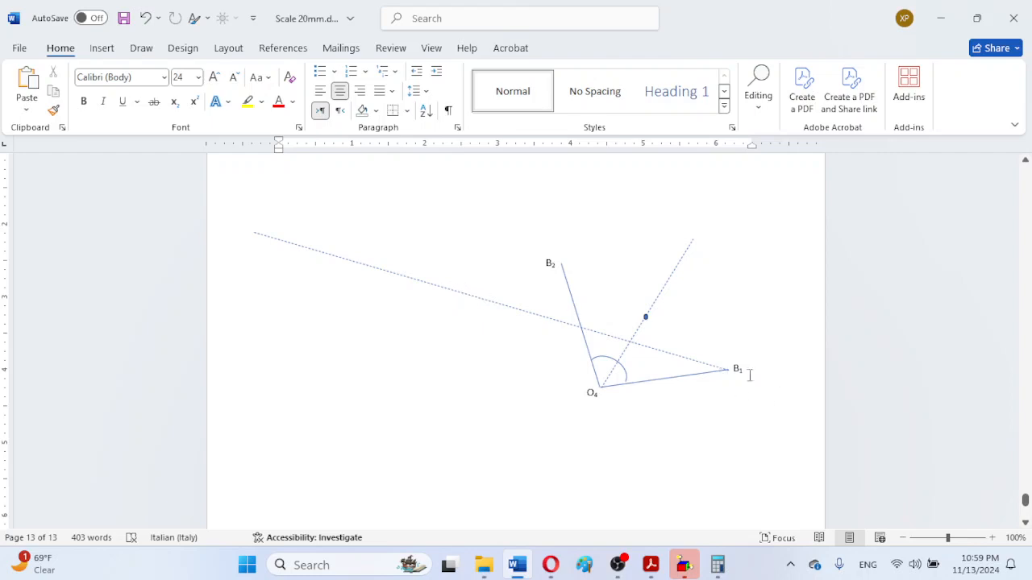
- Duplicate the dashed line from B1 and place the parallel copy so it passes through the rocker endpoint B2
key("Return")
key("Return")
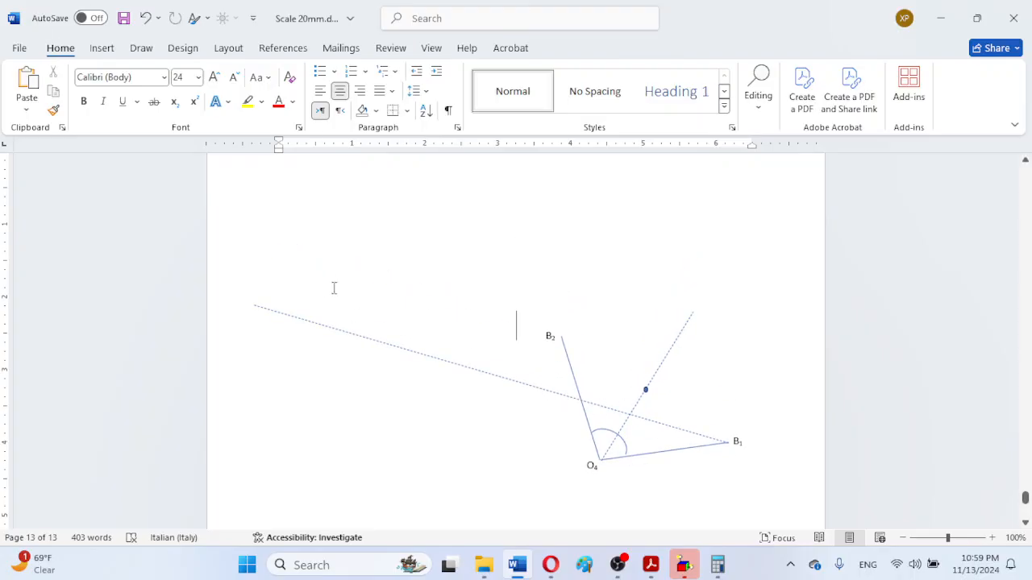
left_click(361, 342)
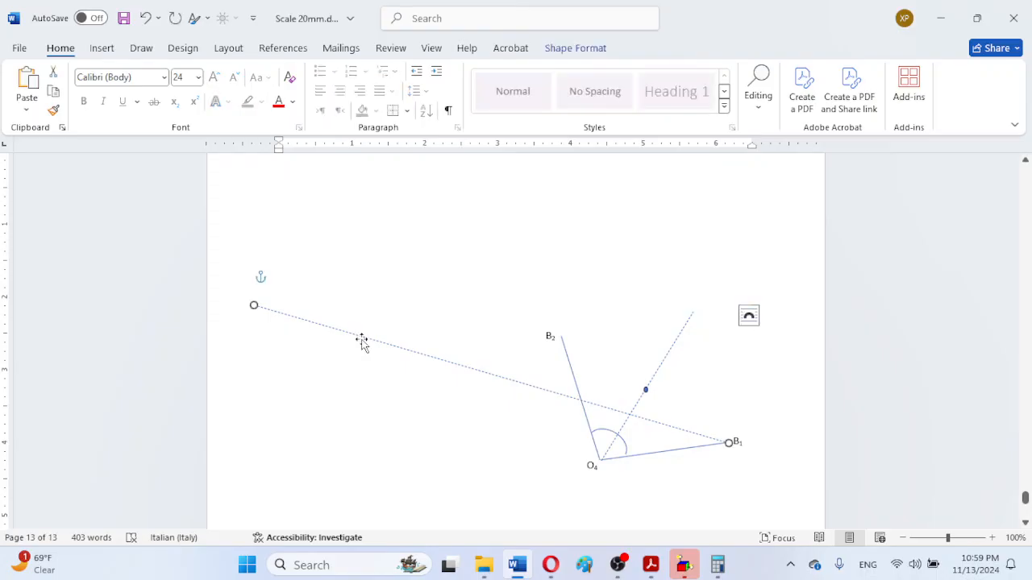
key("ctrl+v")
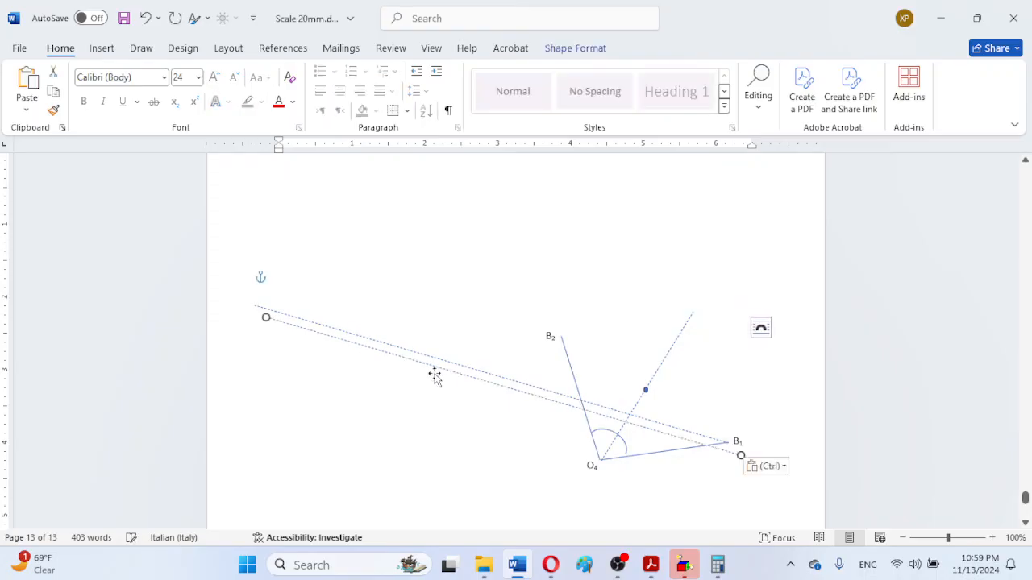
left_click_drag(437, 369, 405, 289)
mouse_move(399, 289)
left_mouse_down()
mouse_move(379, 286)
mouse_move(394, 288)
left_mouse_up()
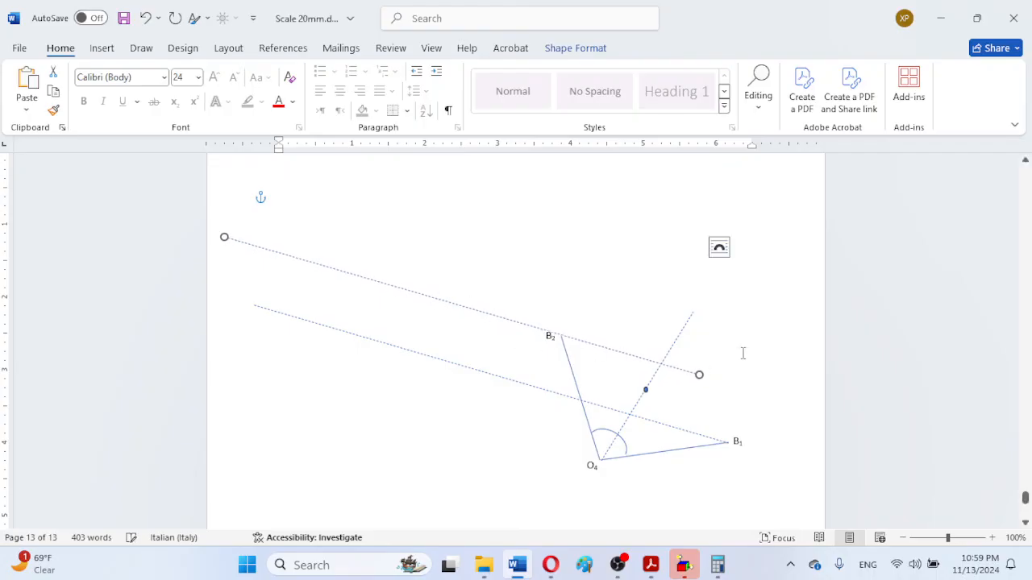
key("ctrl+Down")
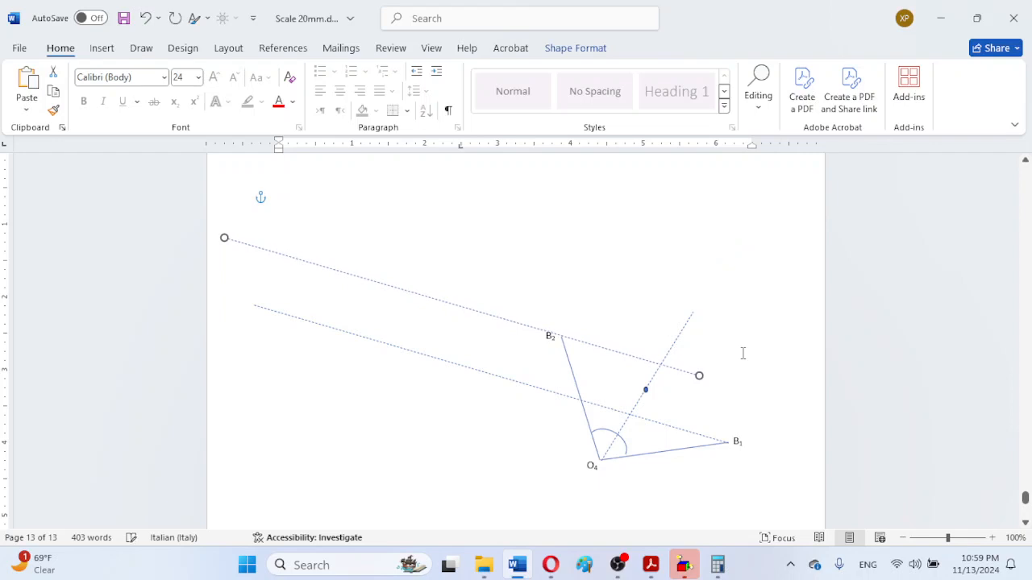
left_click(756, 395)
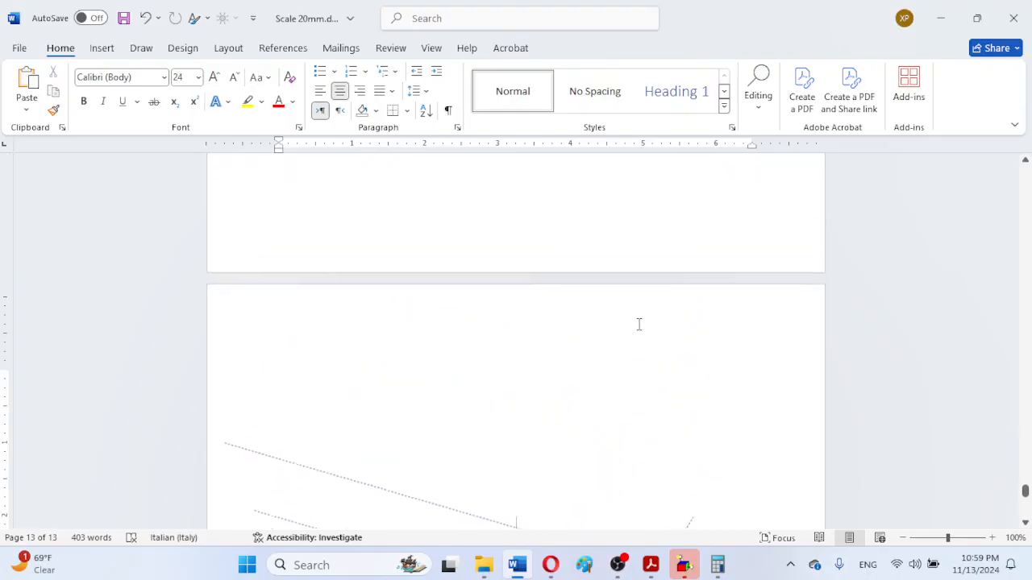
- Bring the protractor picture from beside the ruler on page 12 down onto the rocker diagram on page 13
scroll(638, 324, "up", 5)
scroll(638, 324, "up", 8)
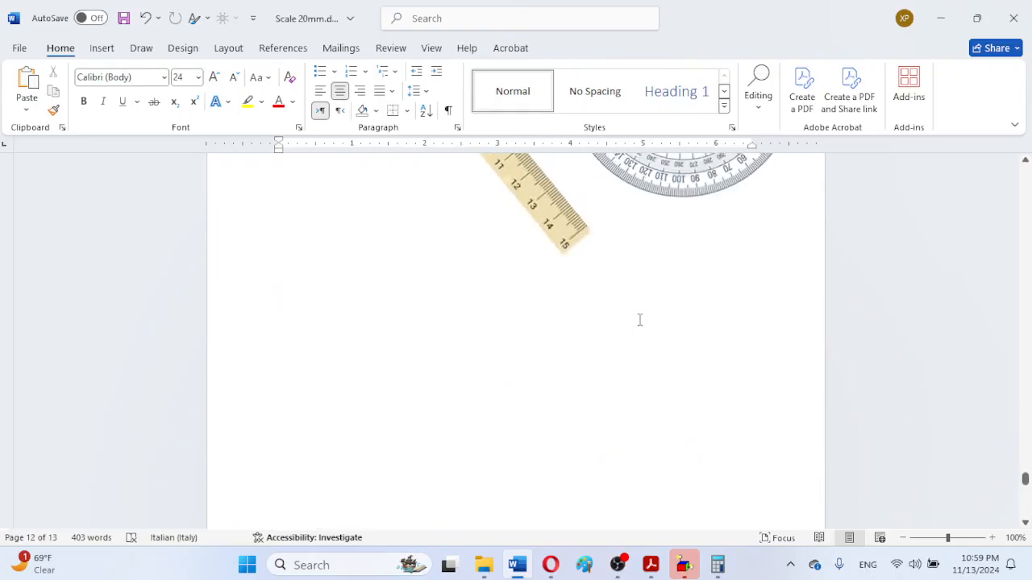
left_click_drag(666, 273, 575, 318)
scroll(530, 387, "up", 6)
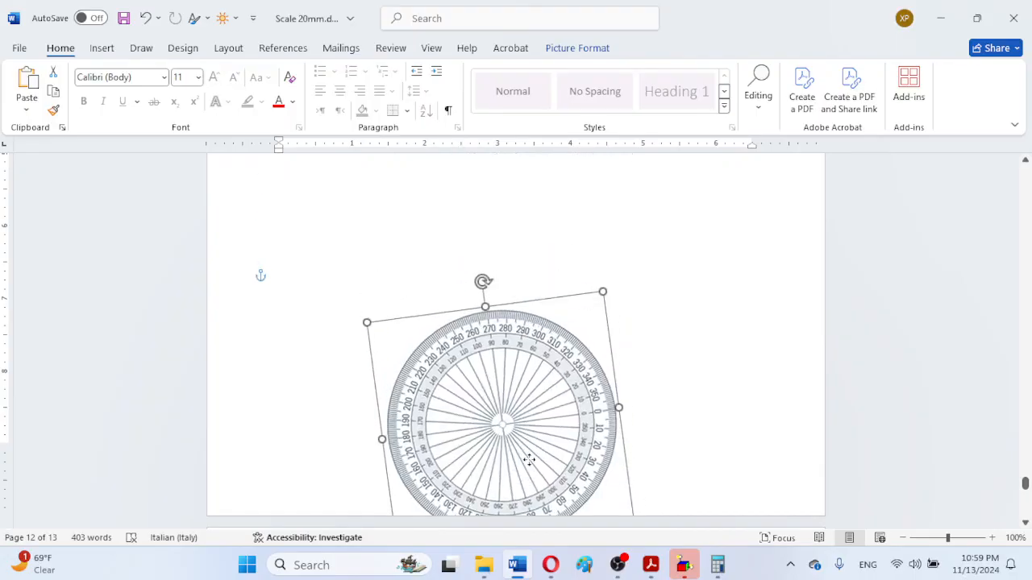
scroll(532, 419, "down", 2)
scroll(533, 396, "down", 4)
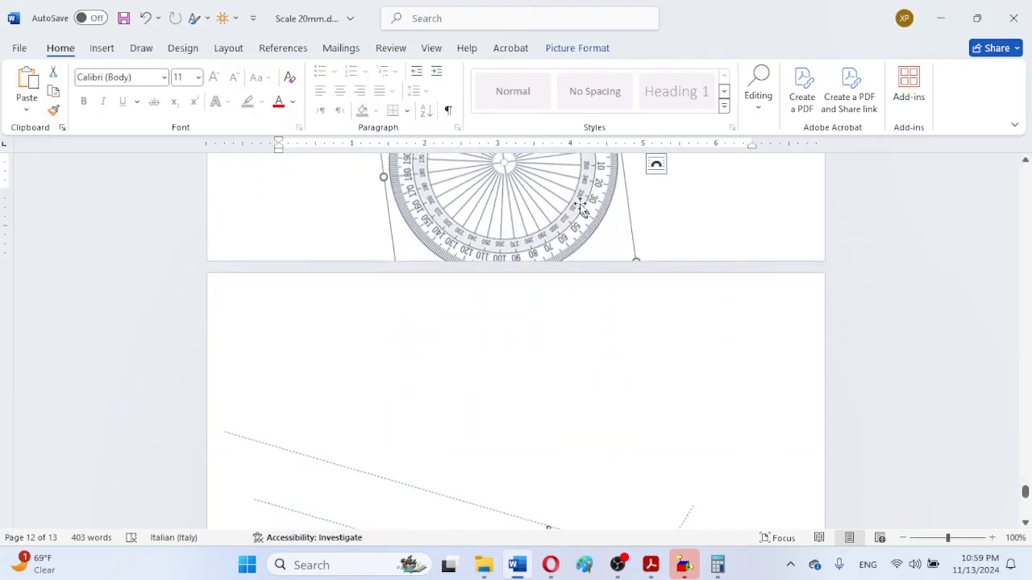
left_click_drag(581, 202, 587, 459)
scroll(611, 179, "down", 5)
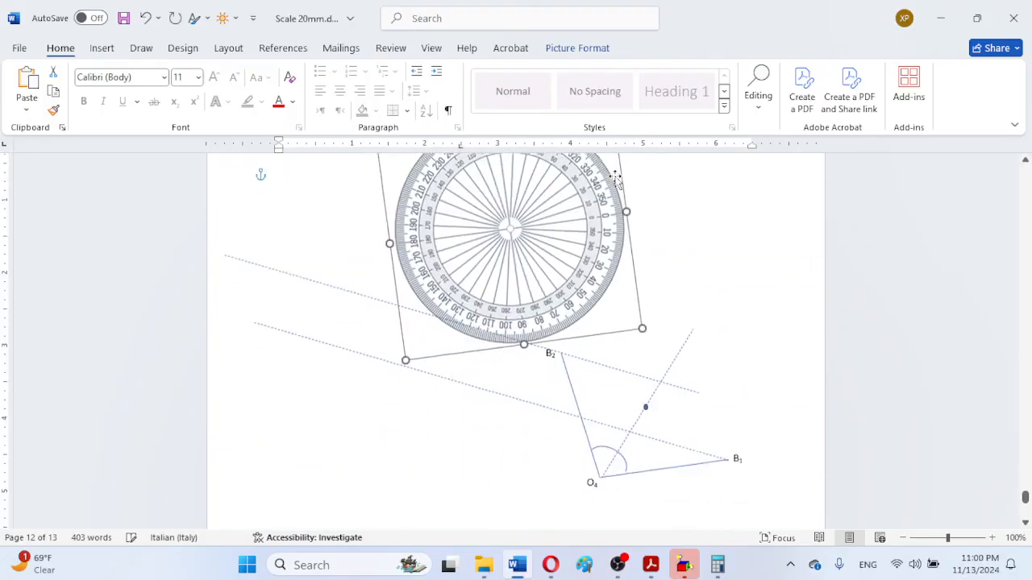
left_click_drag(554, 276, 559, 361)
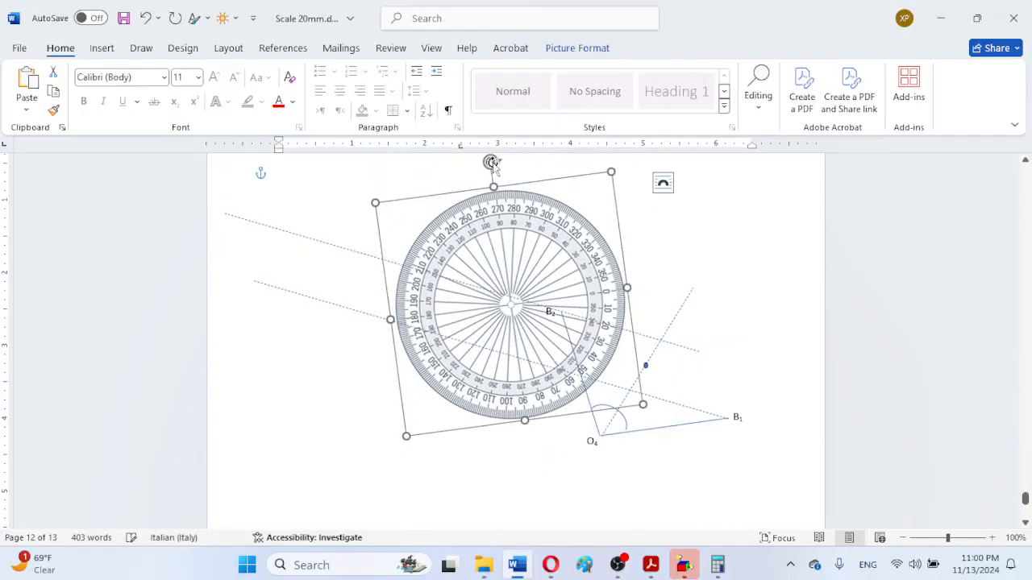
- Rotate the protractor so its 0–180 axis follows the upper dashed line, and centre it on B2
left_click_drag(492, 164, 544, 187)
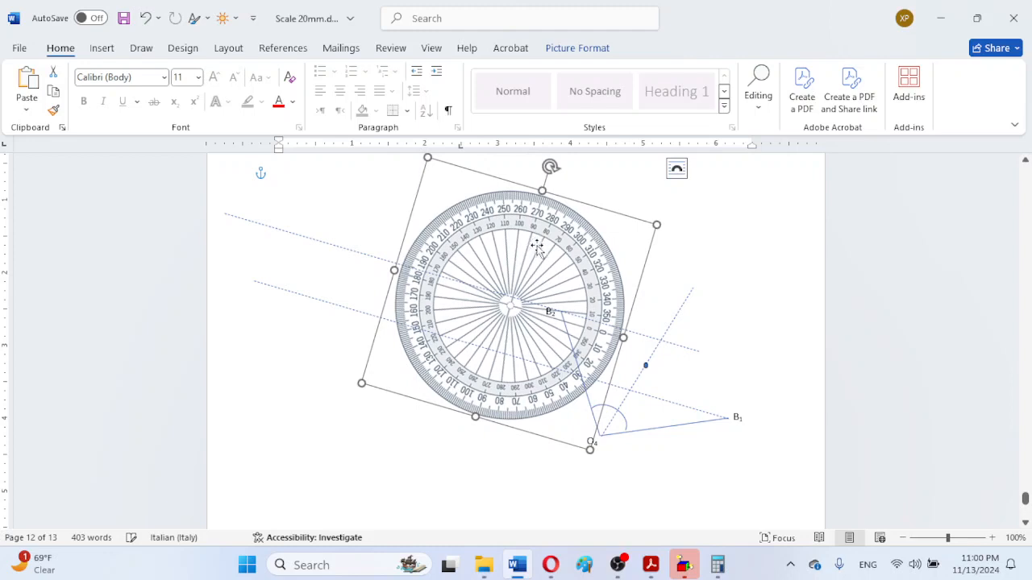
left_click_drag(536, 245, 586, 251)
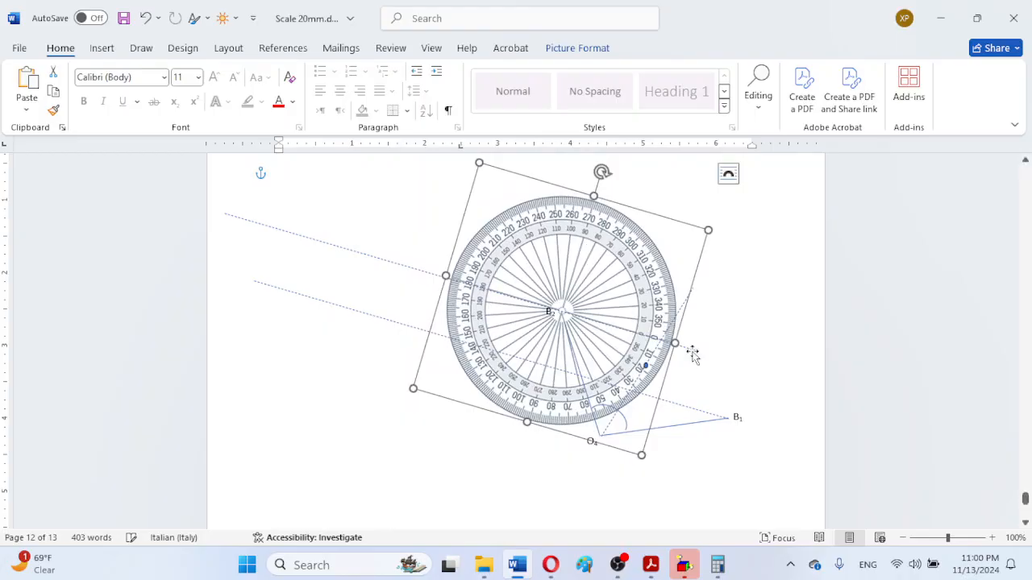
left_click(736, 325)
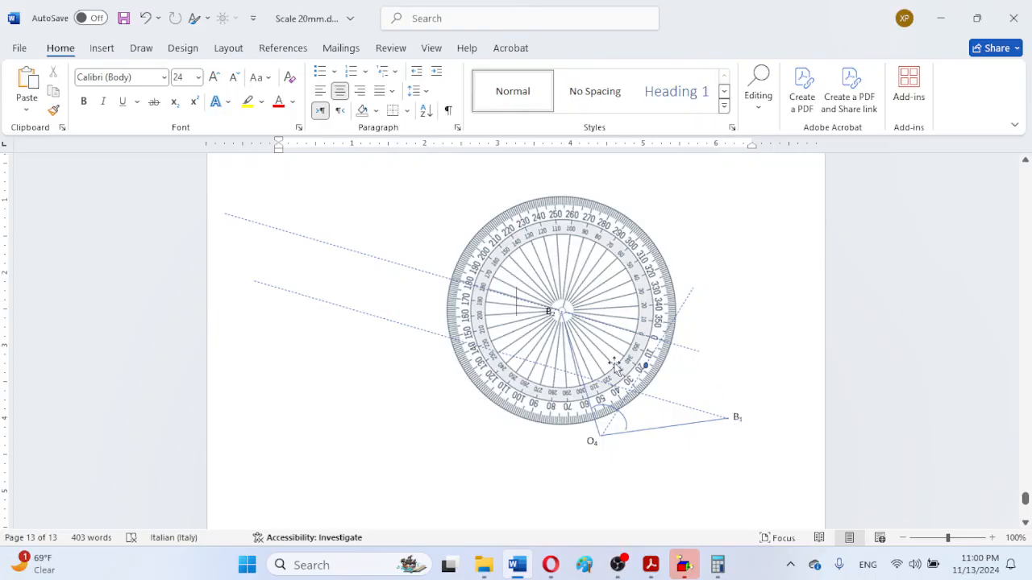
- Place the text cursor in the blank area below the ruler on page 12 and open the full symbol list
scroll(615, 365, "up", 10)
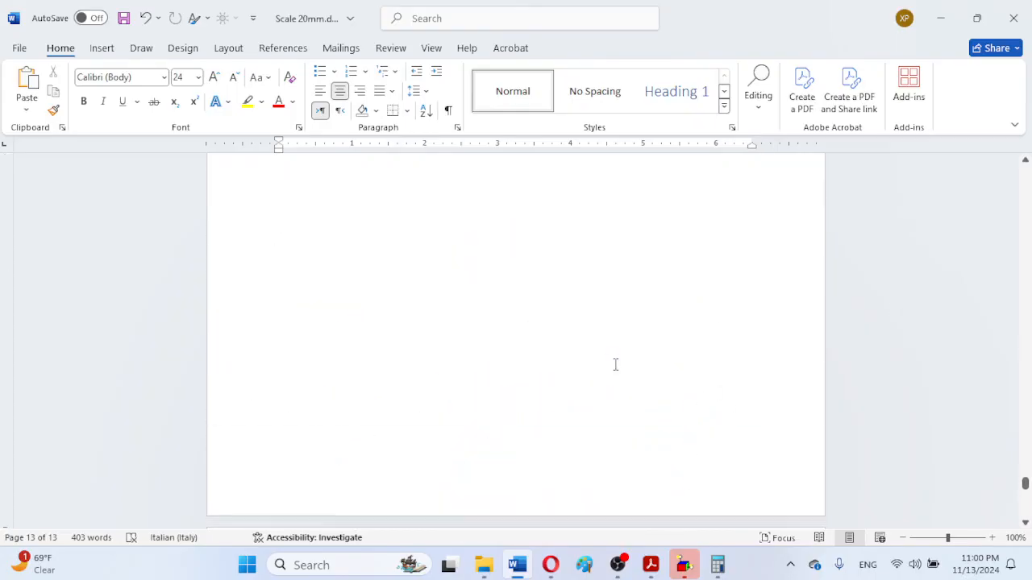
scroll(615, 364, "up", 6)
scroll(615, 364, "down", 4)
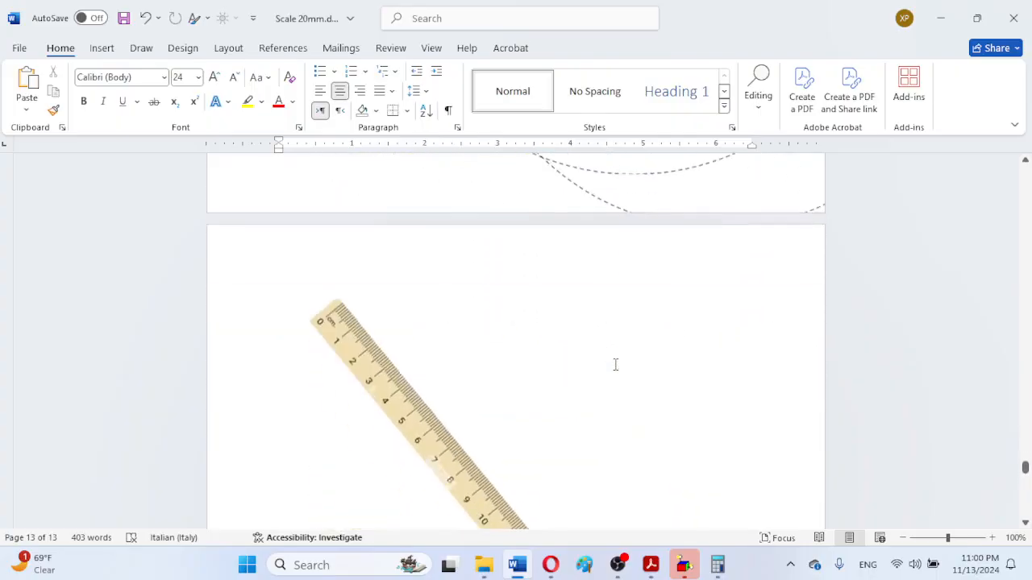
scroll(615, 365, "down", 10)
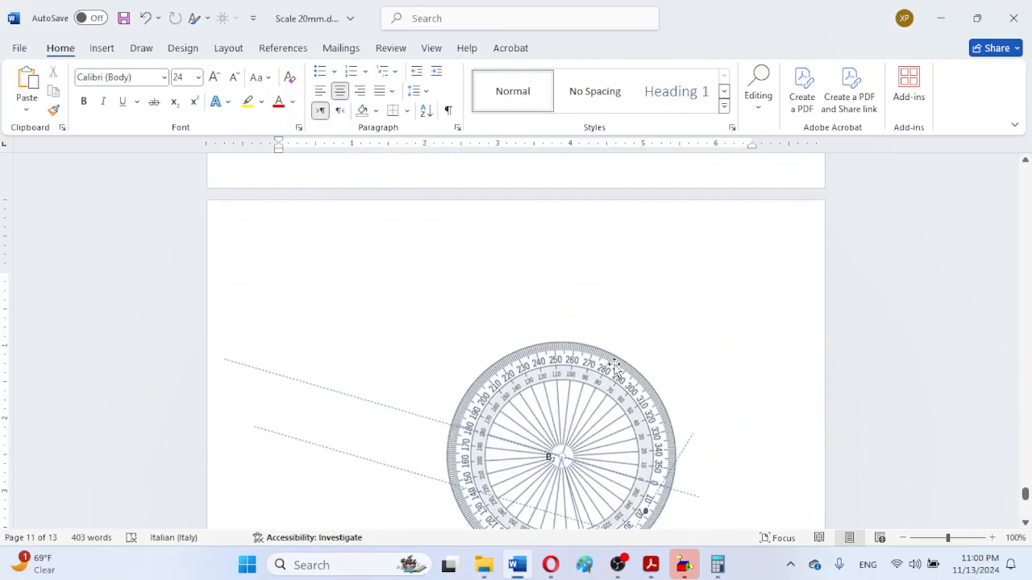
scroll(615, 364, "up", 3)
scroll(615, 364, "up", 5)
scroll(353, 364, "down", 3)
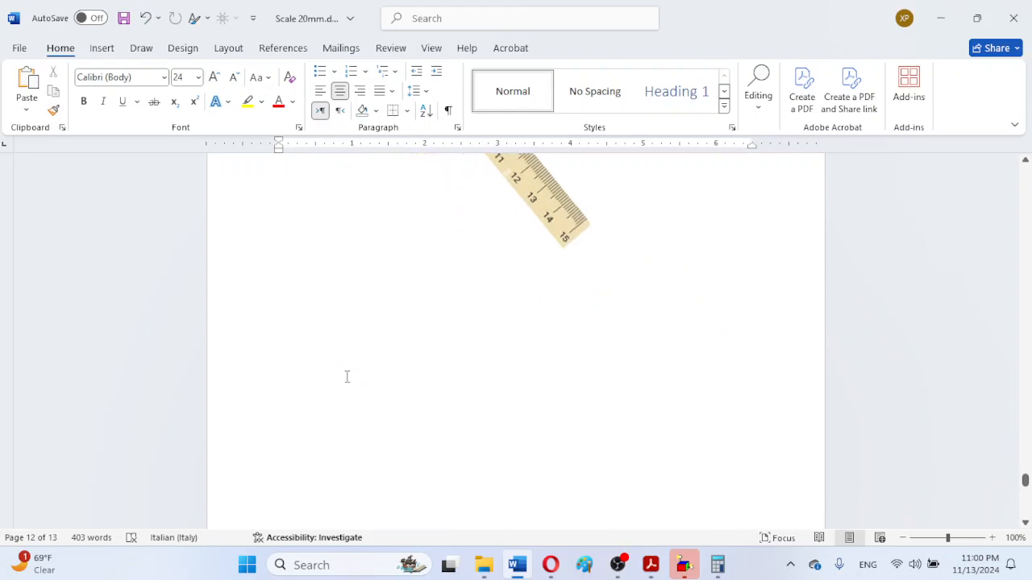
left_click(353, 364)
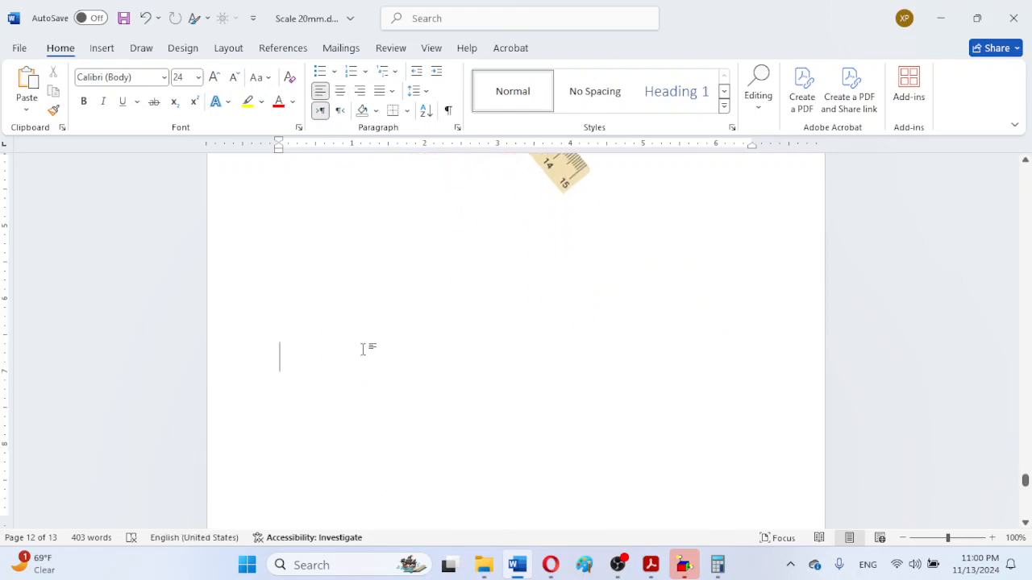
left_click(100, 45)
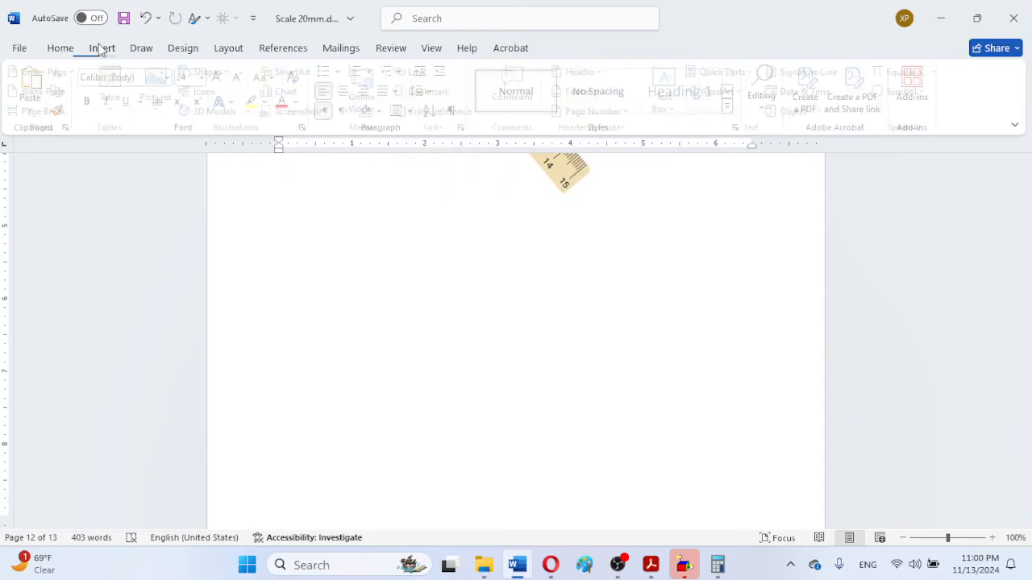
left_click(928, 92)
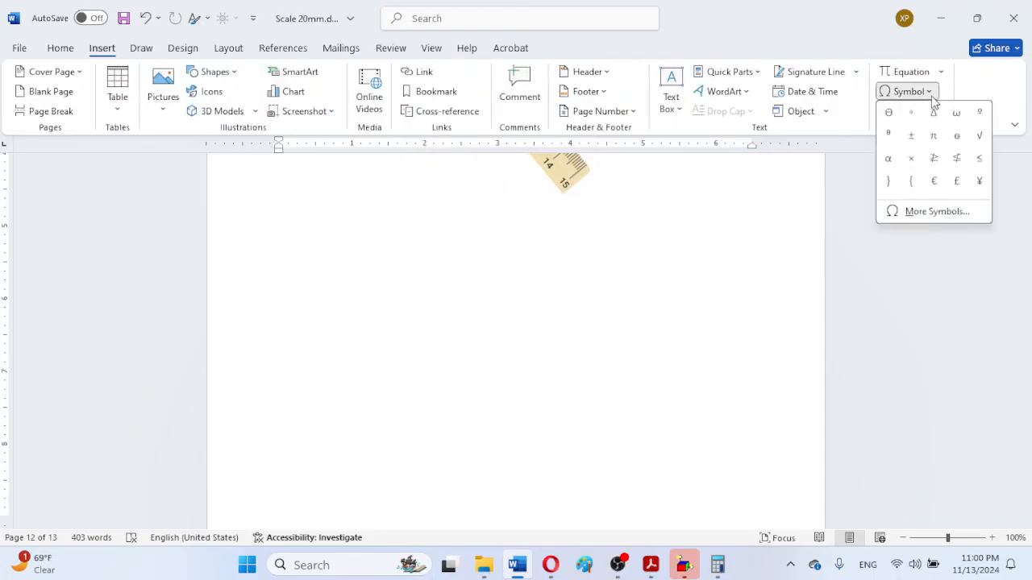
left_click(933, 213)
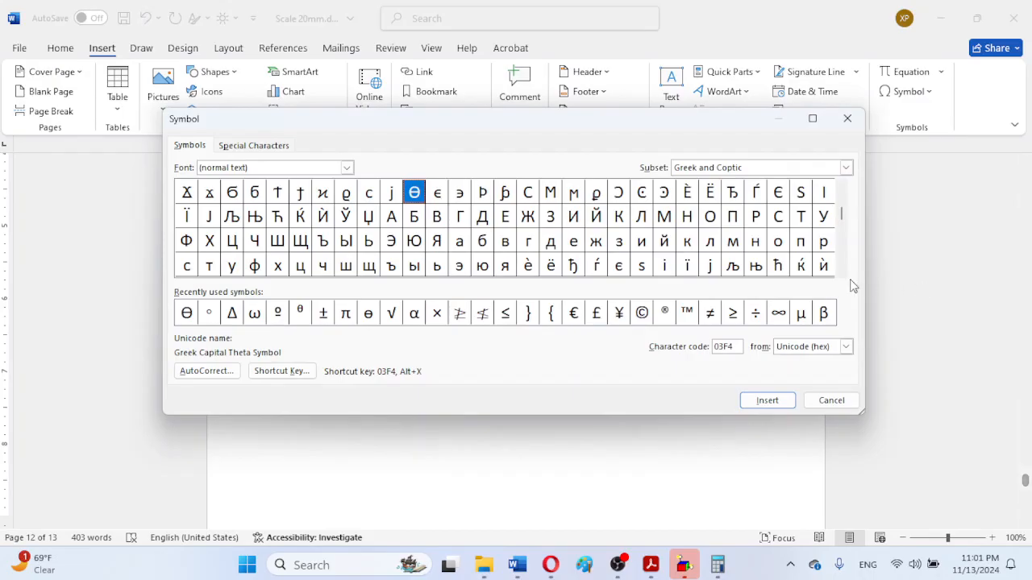
- Find the Greek small letter delta in the Greek and Coptic subset, insert δ and close the symbol list
left_click_drag(841, 197, 843, 179)
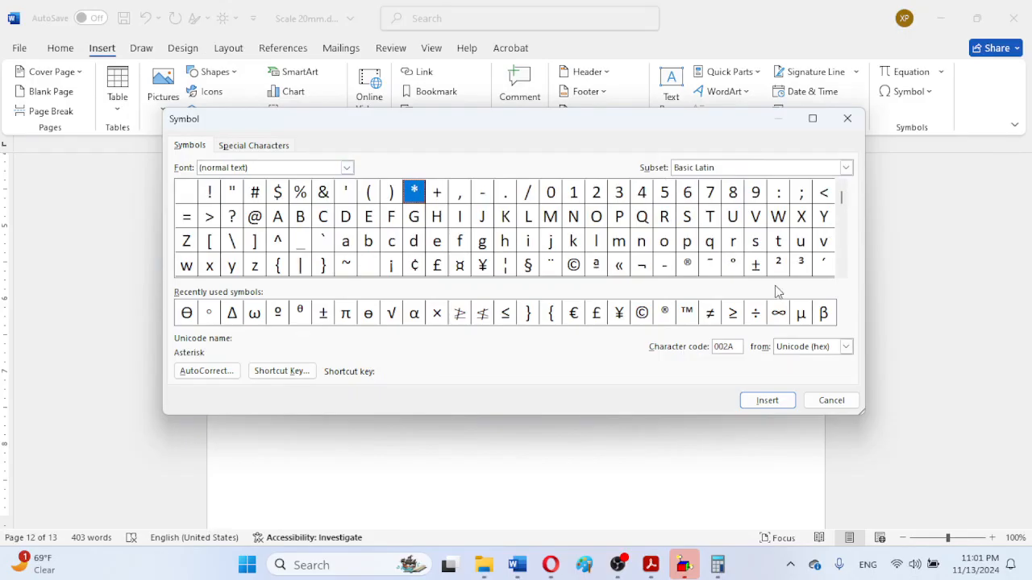
left_click(842, 274)
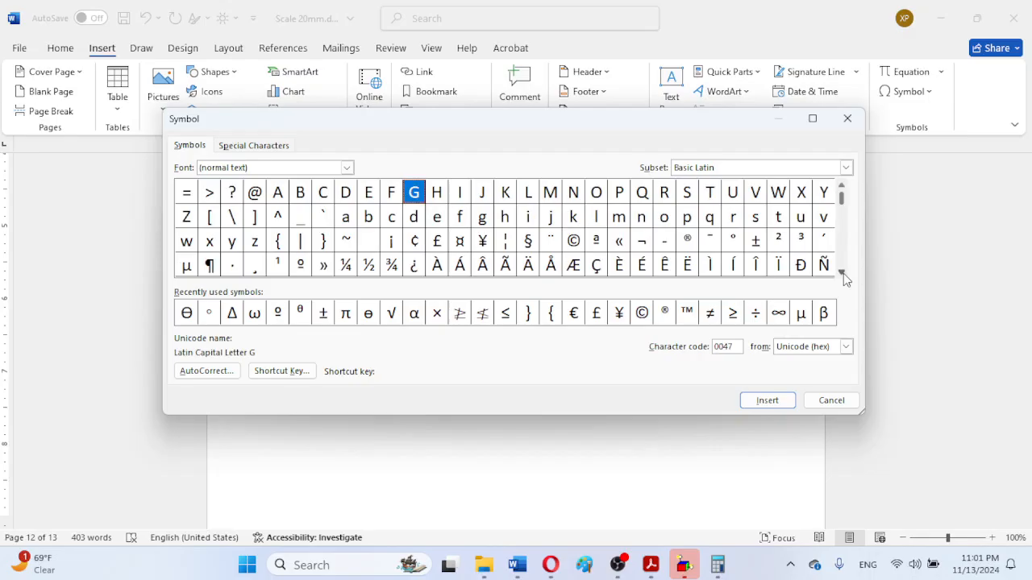
left_click(841, 275)
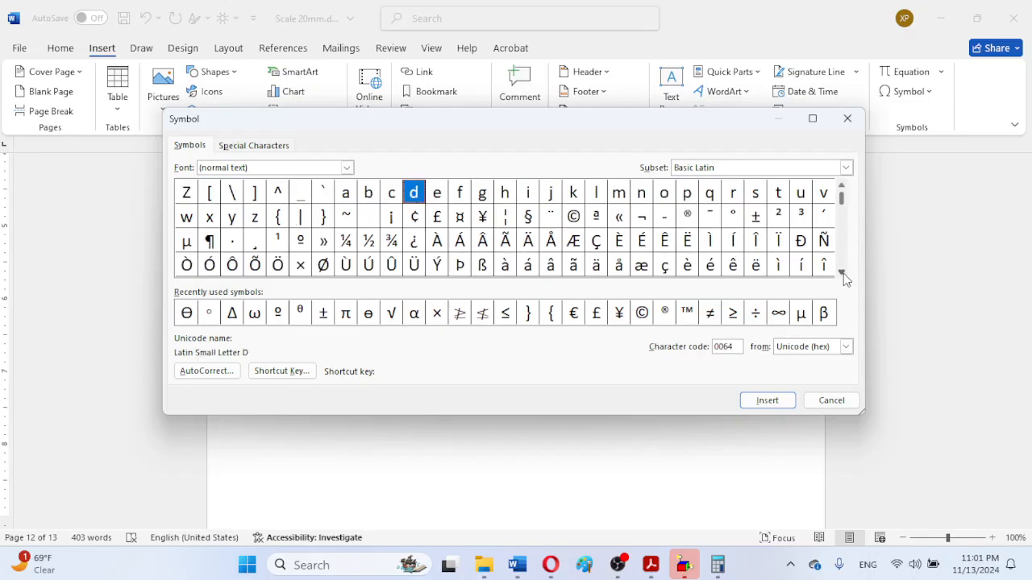
left_click(842, 274)
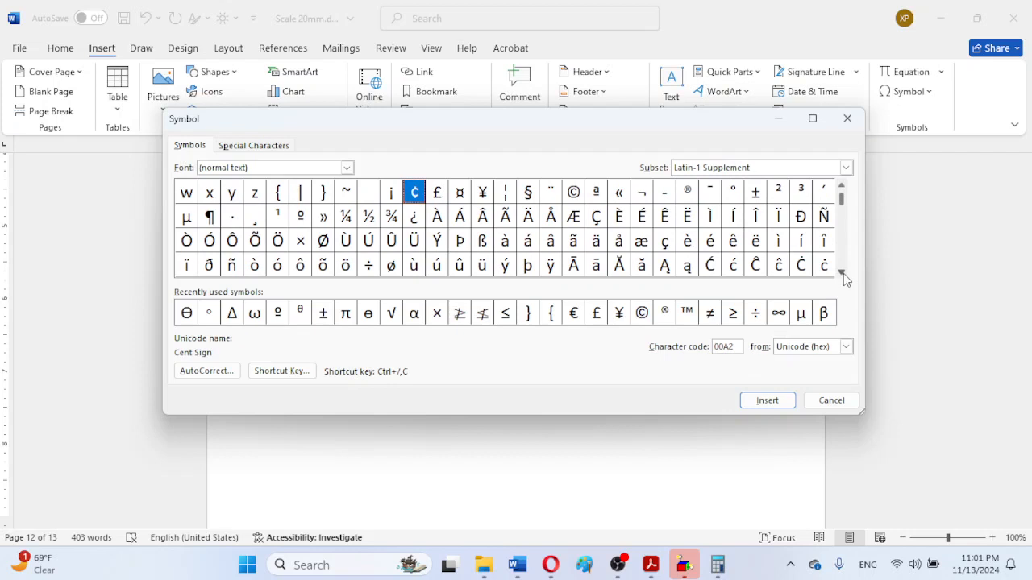
left_click(843, 273)
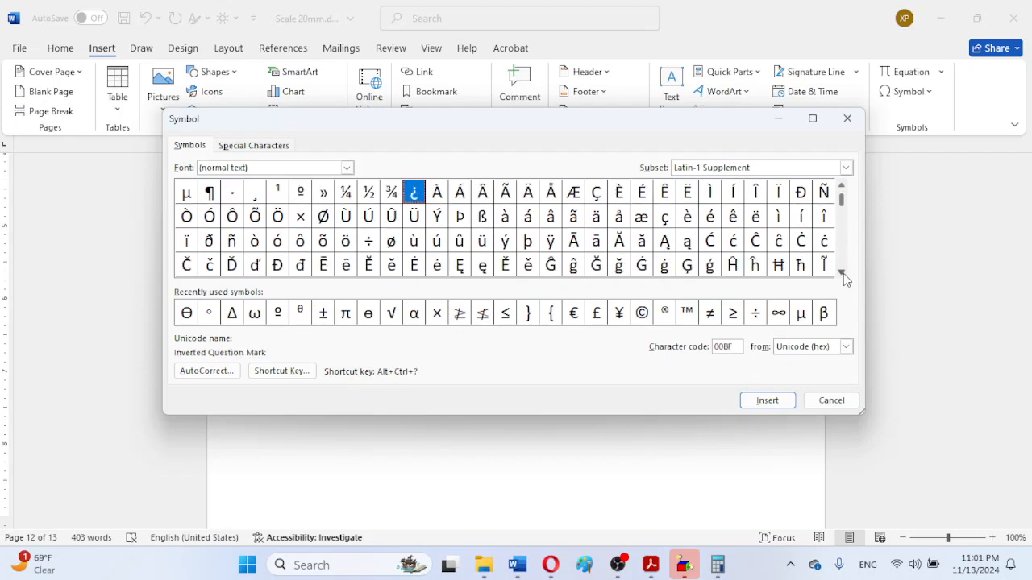
left_click(843, 274)
left_click(843, 273)
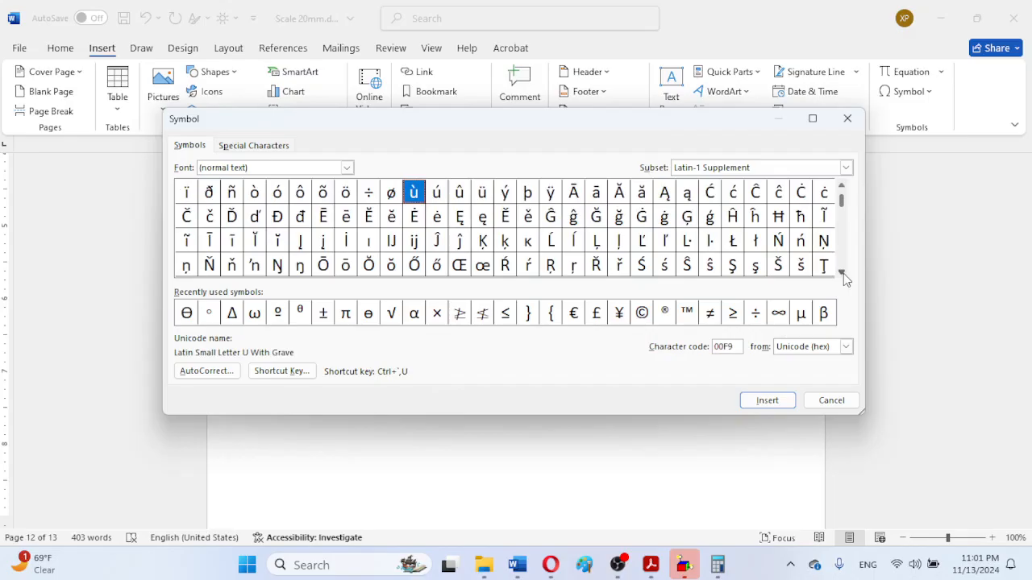
left_click(843, 274)
left_click(843, 273)
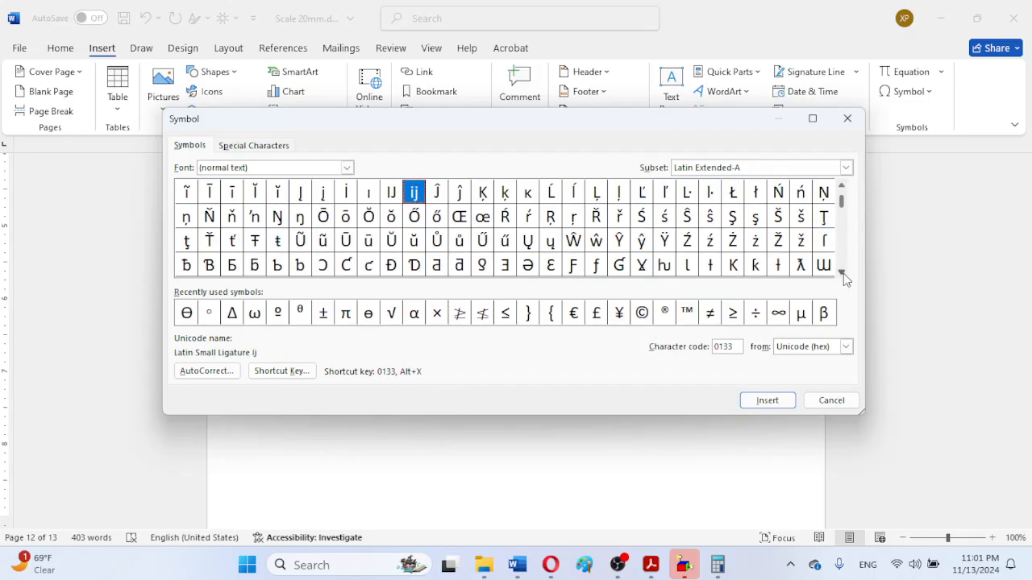
left_click(843, 274)
left_click(843, 273)
left_click(843, 274)
left_click(844, 273)
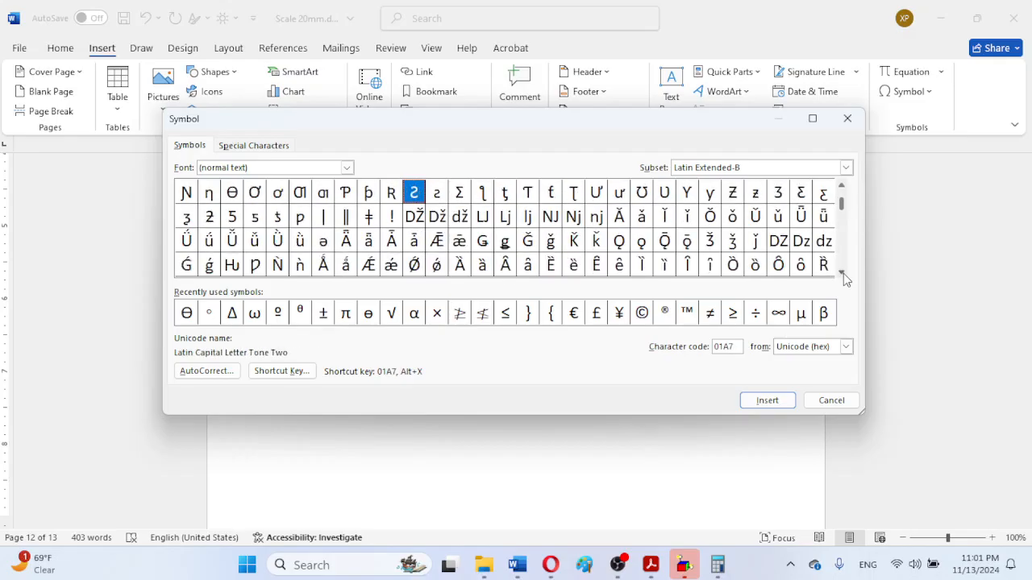
left_click(843, 273)
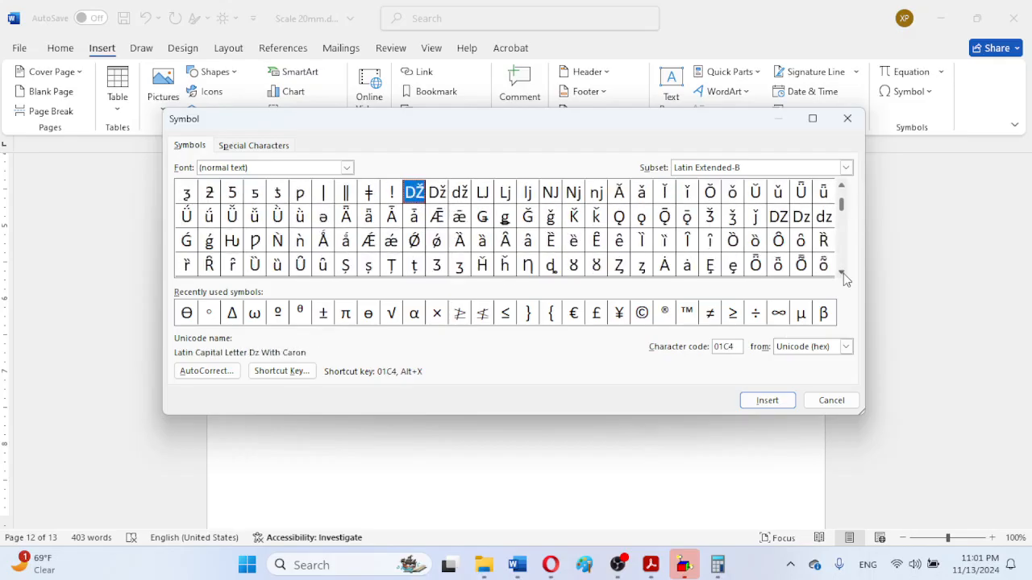
left_click(844, 273)
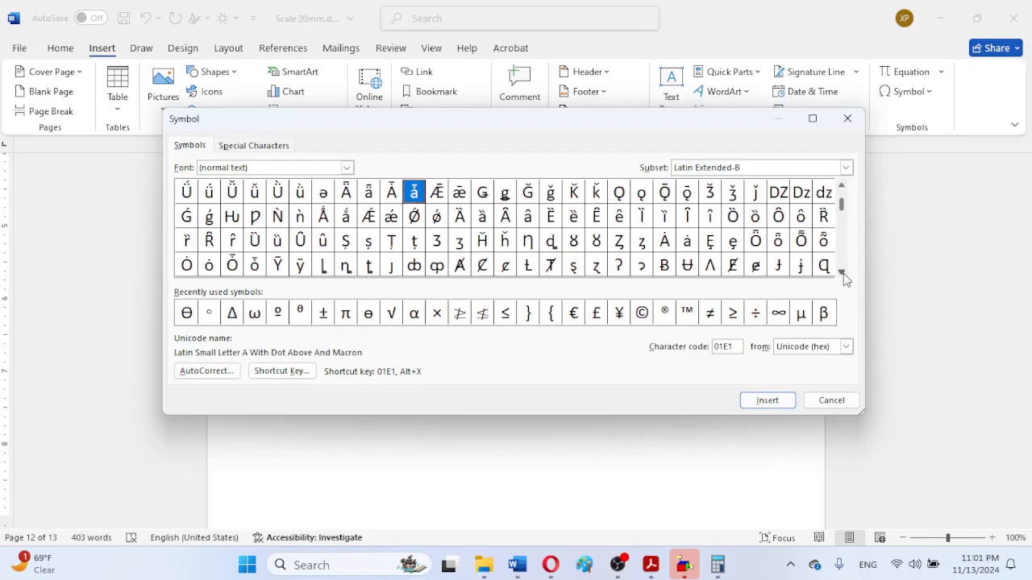
left_click(843, 273)
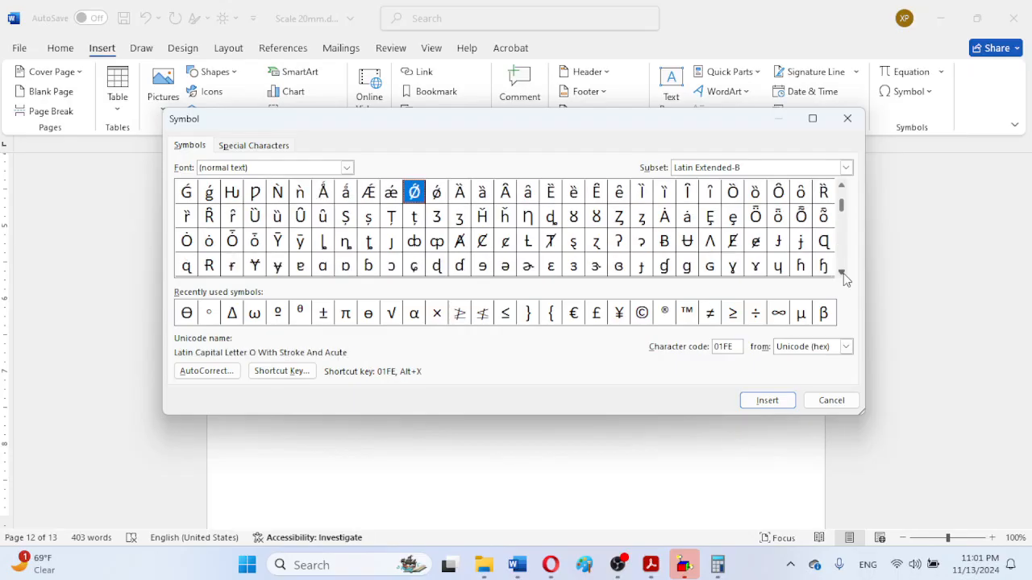
left_click(843, 274)
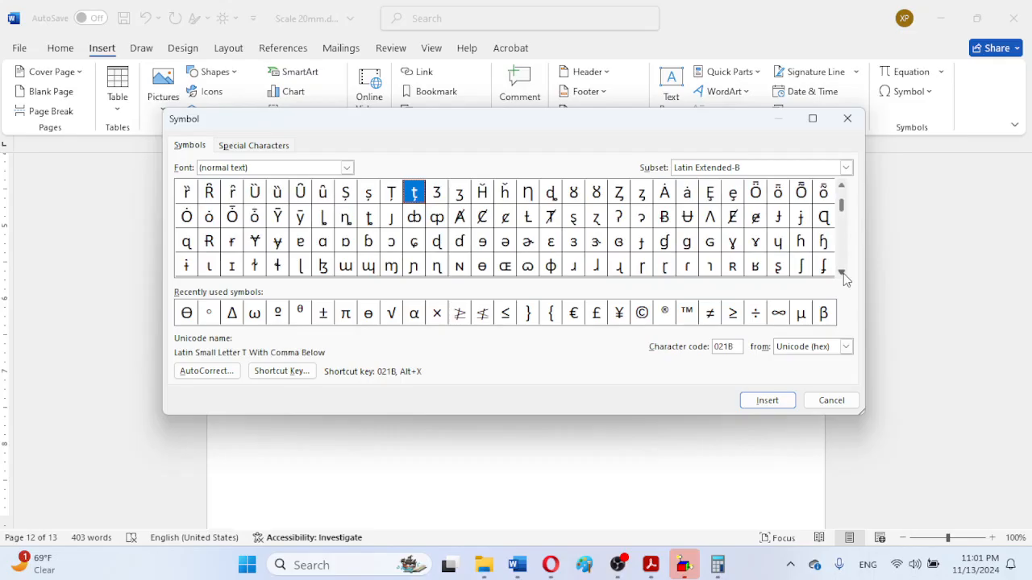
left_click(843, 273)
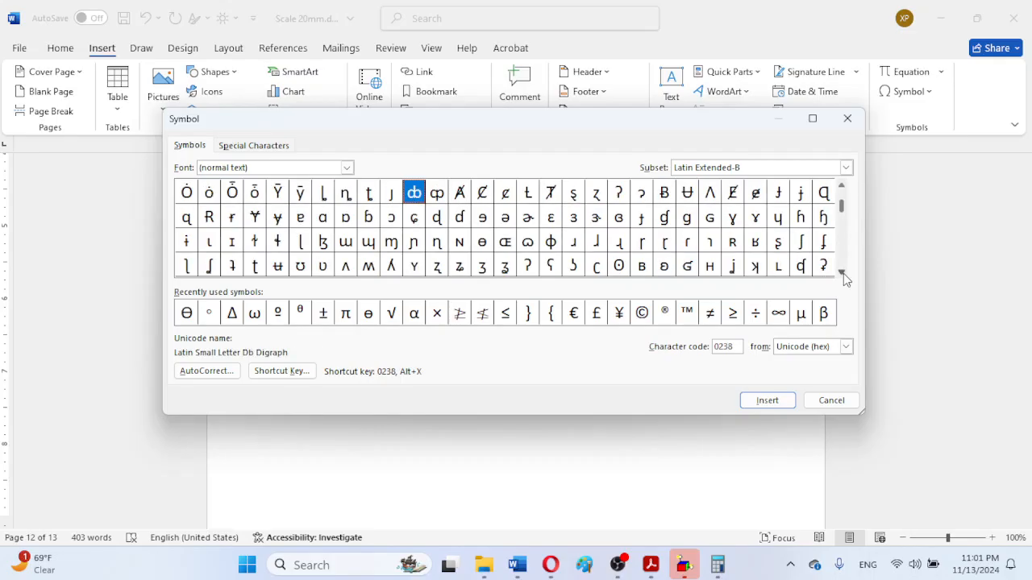
left_click(843, 273)
left_click(843, 274)
left_click(843, 273)
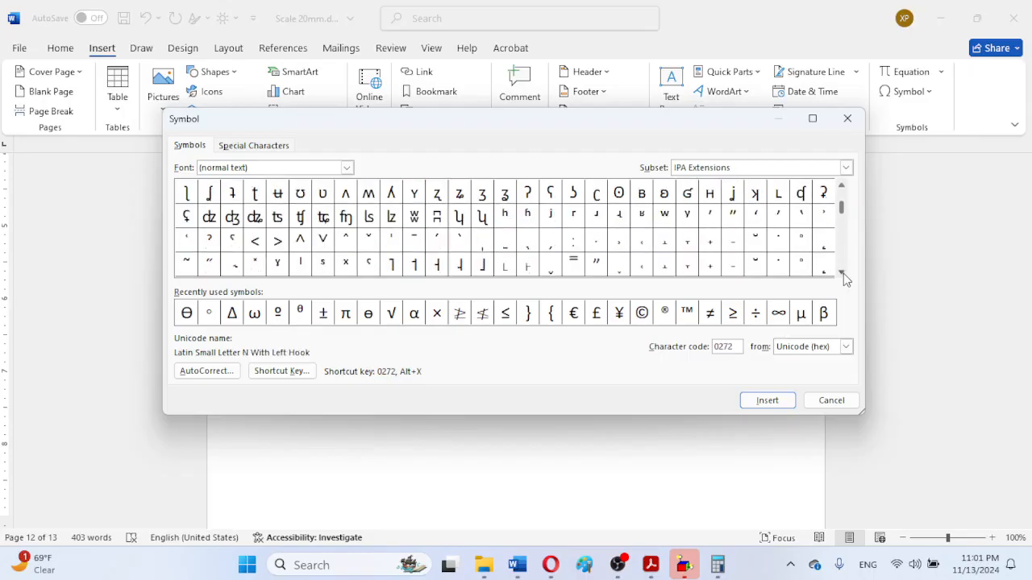
left_click(844, 273)
left_click(843, 274)
left_click(844, 273)
left_click(843, 273)
left_click(844, 273)
left_click(843, 273)
left_click(843, 273)
left_click(843, 274)
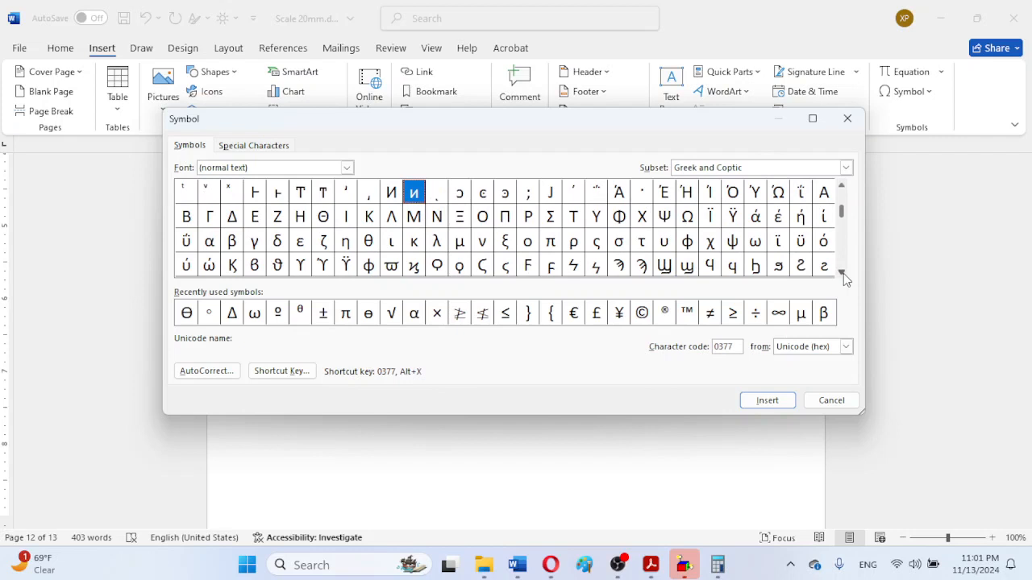
left_click(282, 247)
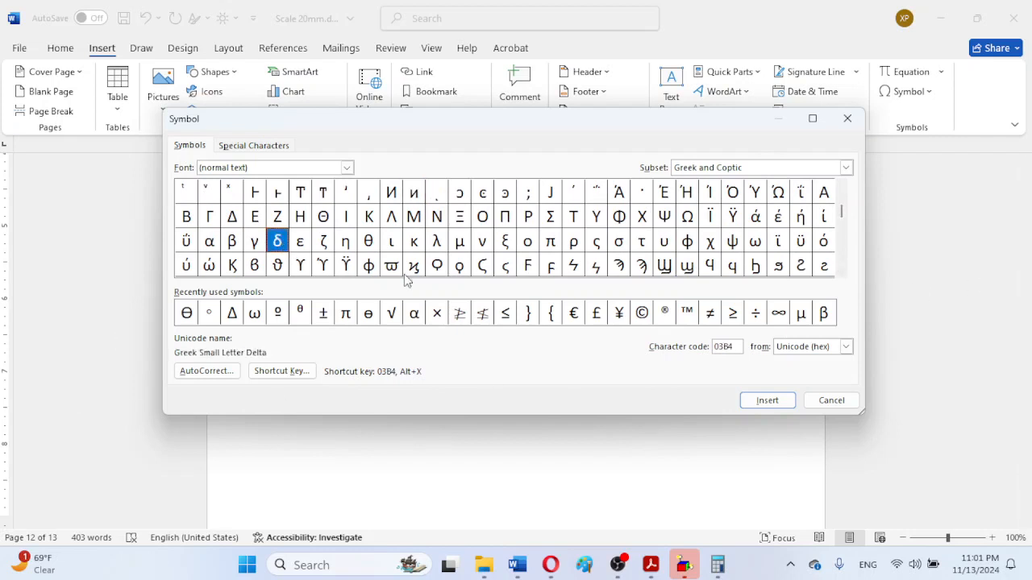
left_click(770, 403)
left_click(835, 403)
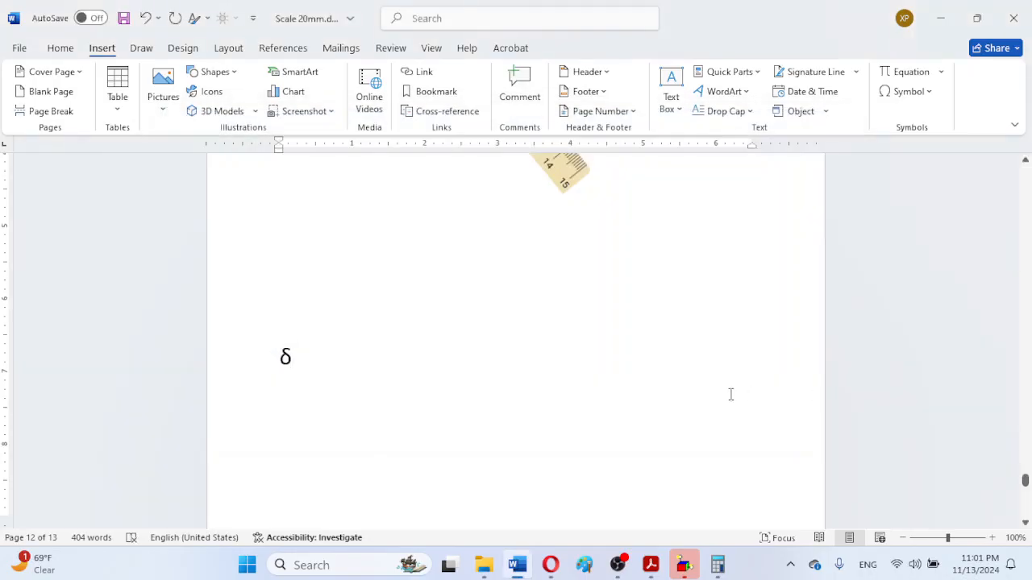
- Complete the text after the delta symbol so the line reads "δ=20 deg"
type("=")
left_click(296, 379)
left_click(311, 393)
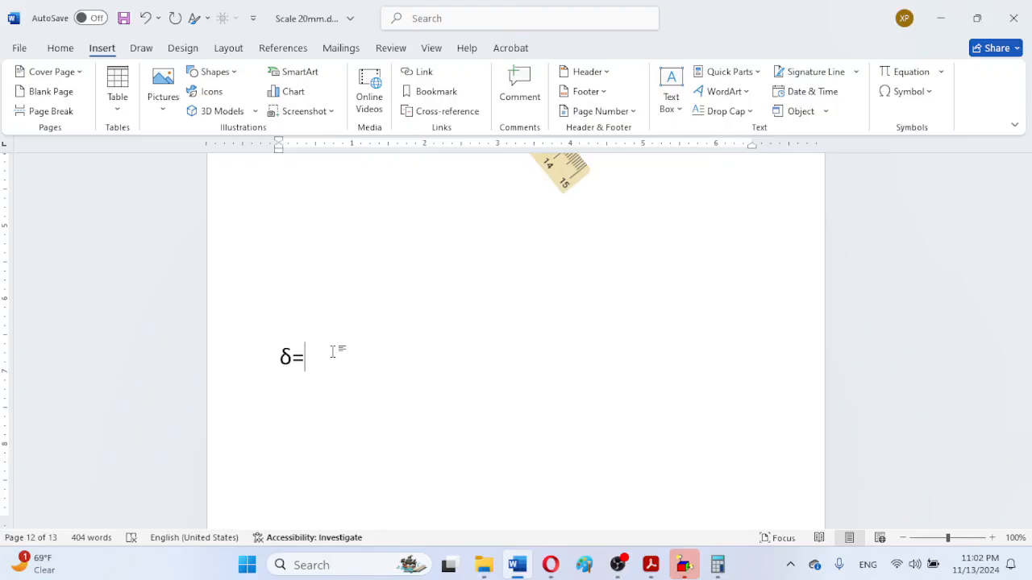
type("20 deg")
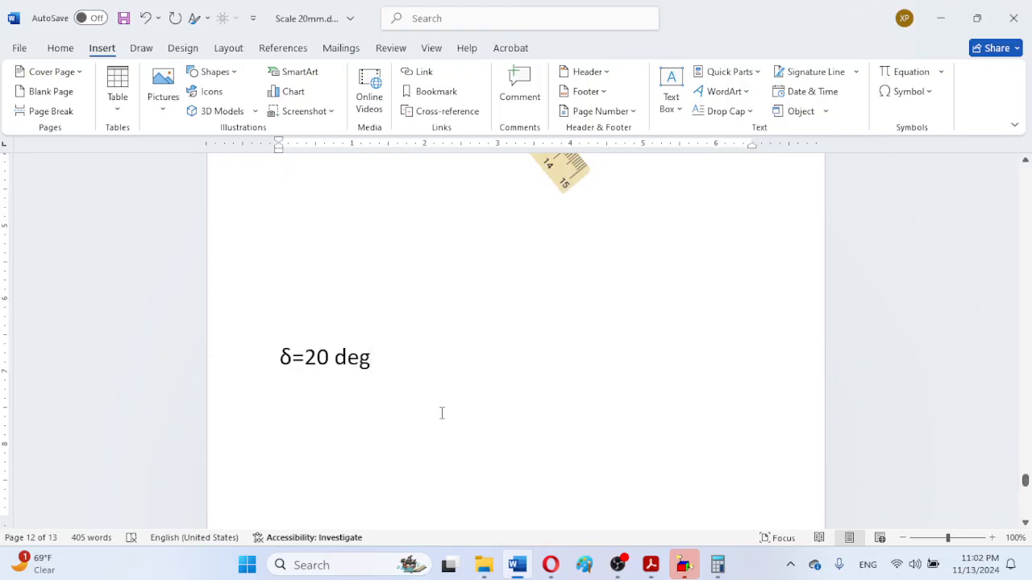
- Draw a straight line through B2 at 20° to the upper dashed line, extending past both sides of the protractor, about 7.64" wide and 0.52" high
scroll(502, 362, "down", 10)
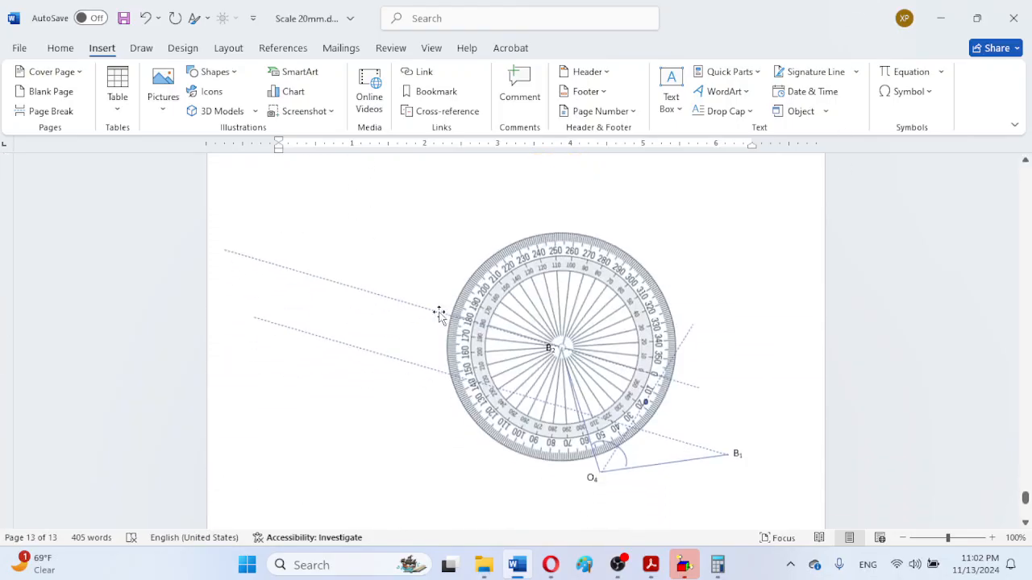
scroll(439, 313, "up", 3)
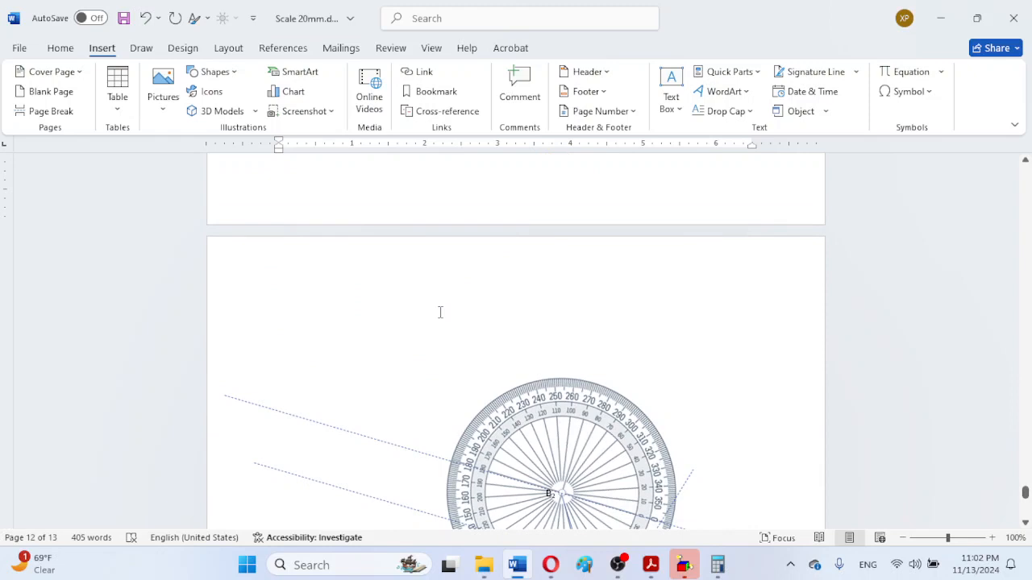
scroll(440, 312, "down", 2)
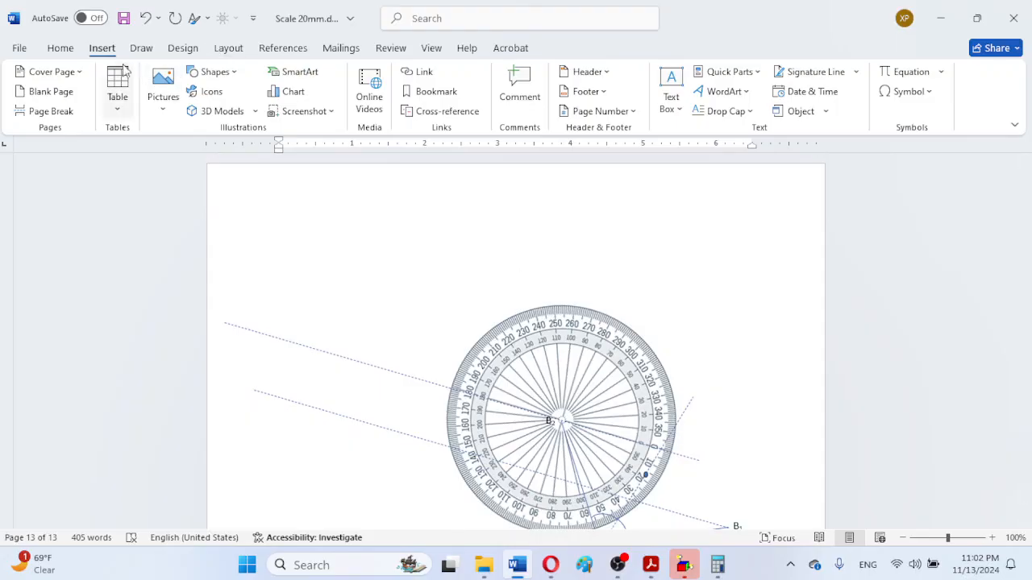
left_click(237, 78)
left_click(239, 106)
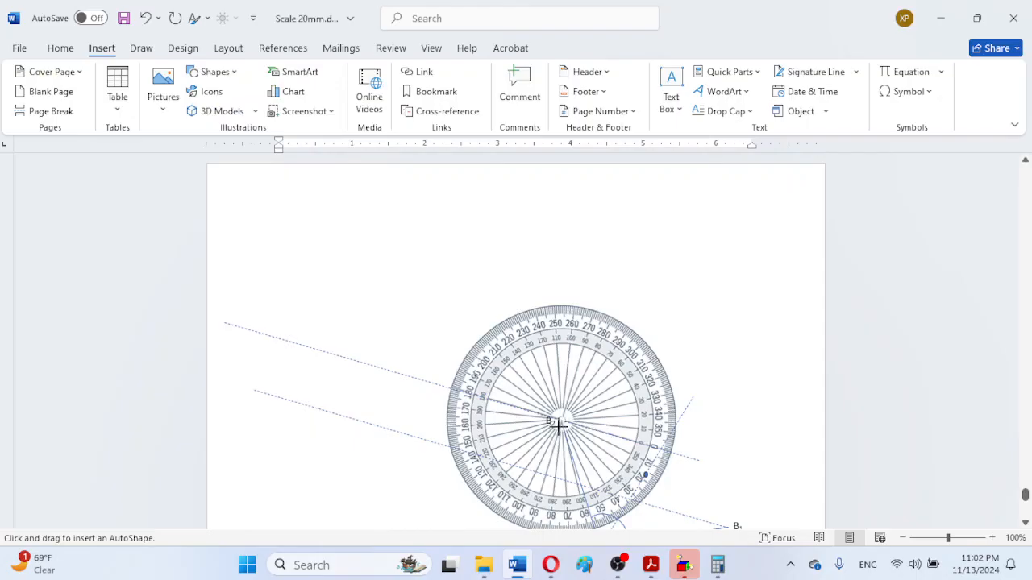
left_click_drag(561, 419, 793, 403)
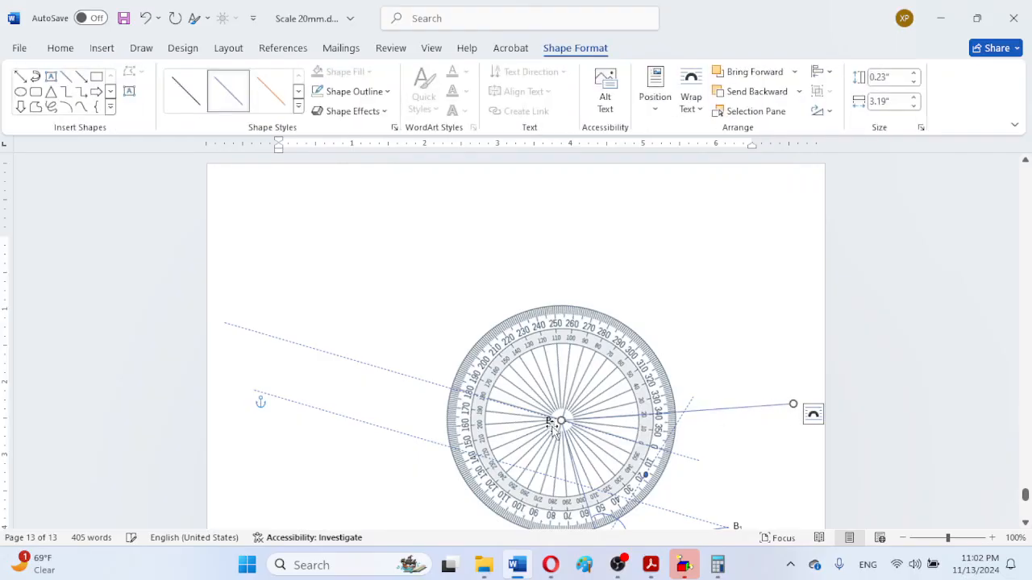
left_click_drag(561, 420, 237, 441)
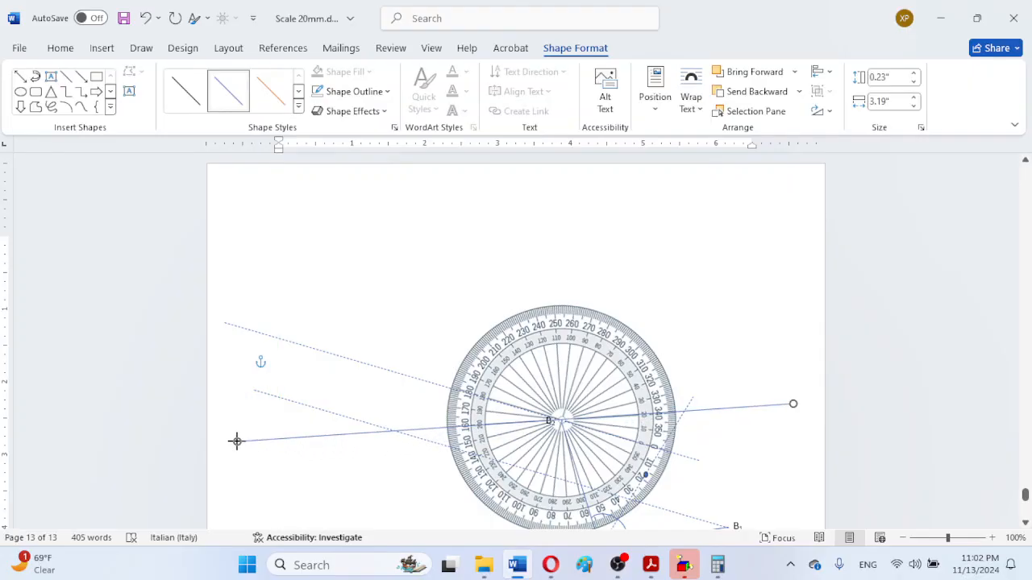
left_click_drag(236, 441, 237, 441)
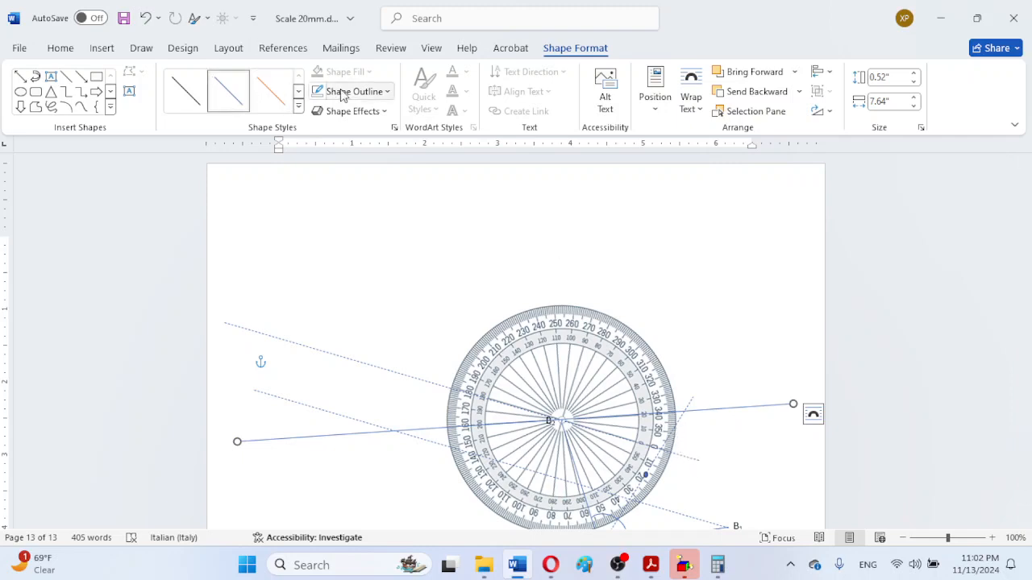
- Draw an arc between the 20° line and the upper dashed line just beyond the protractor, about 0.56" wide and 1.21" high
left_click(389, 92)
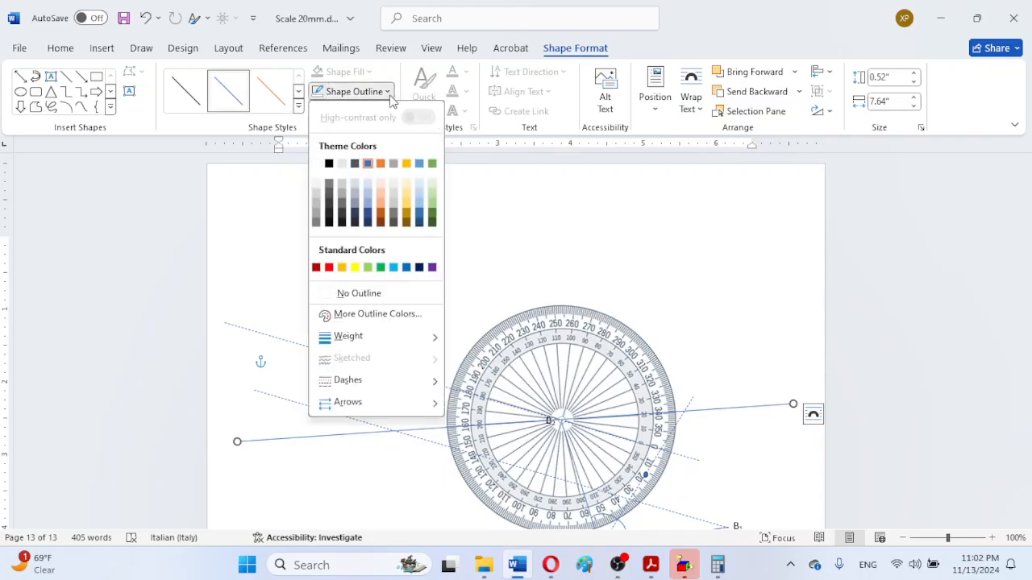
left_click(370, 100)
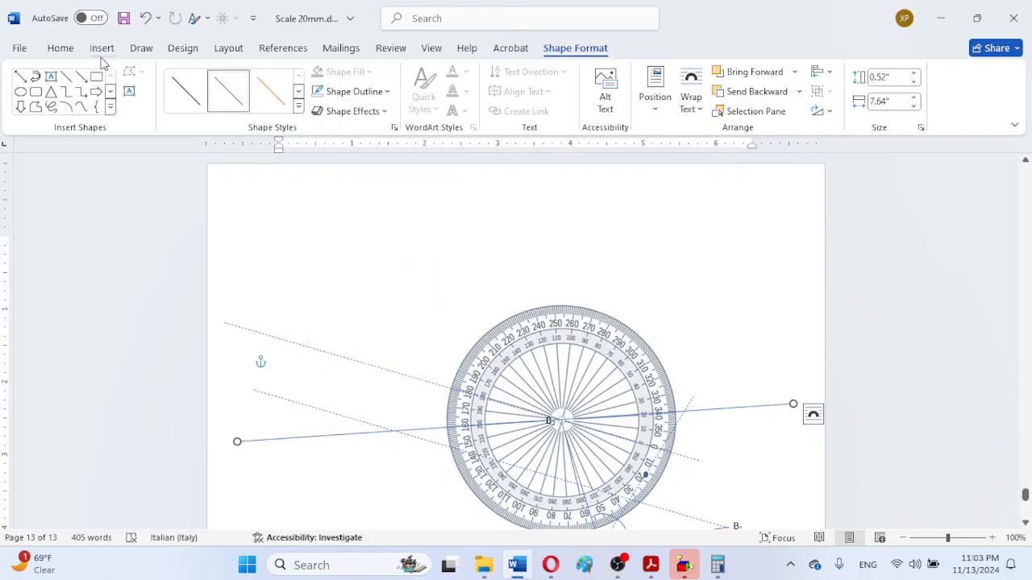
left_click(140, 49)
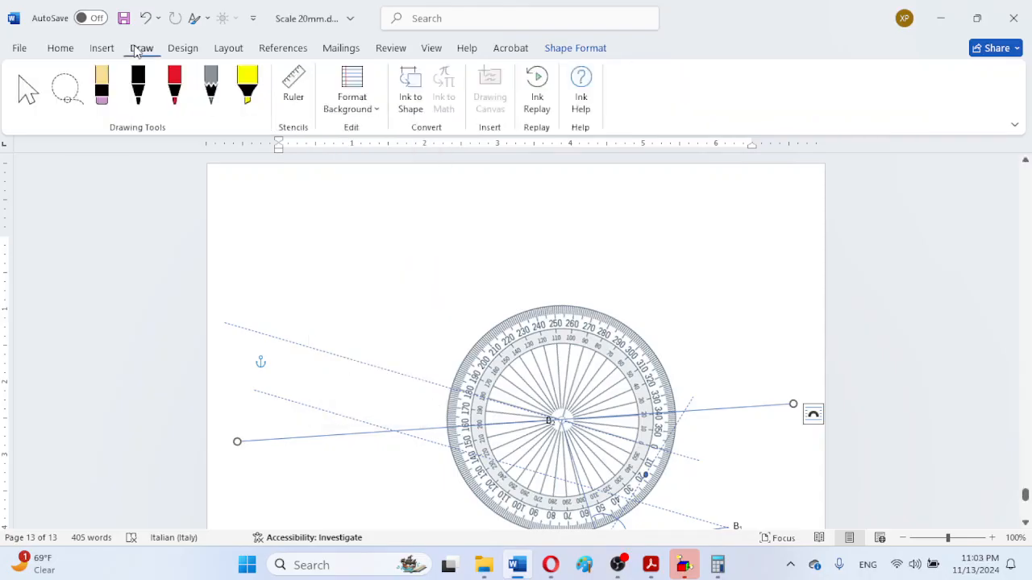
left_click(89, 49)
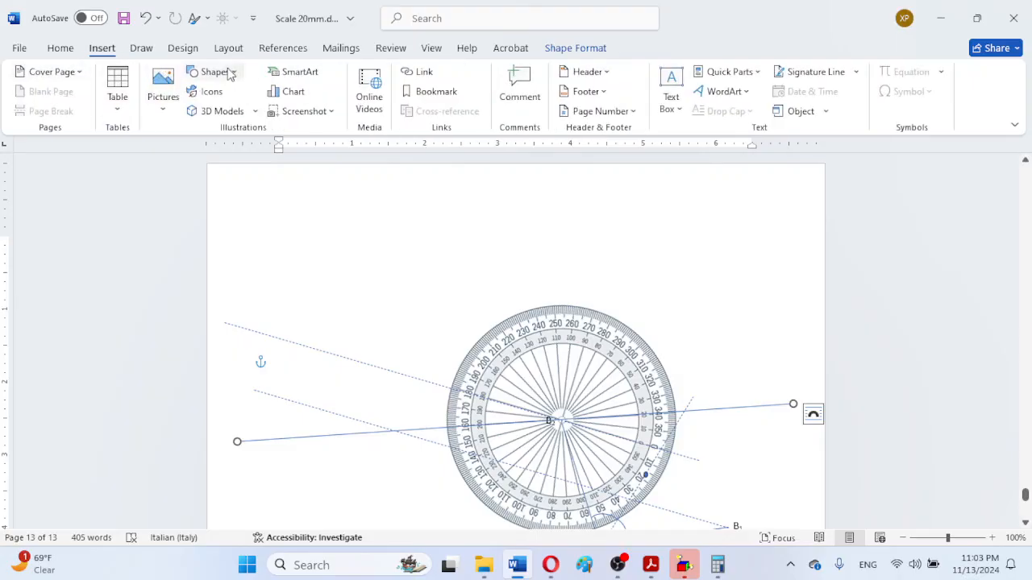
left_click(229, 74)
left_click(232, 123)
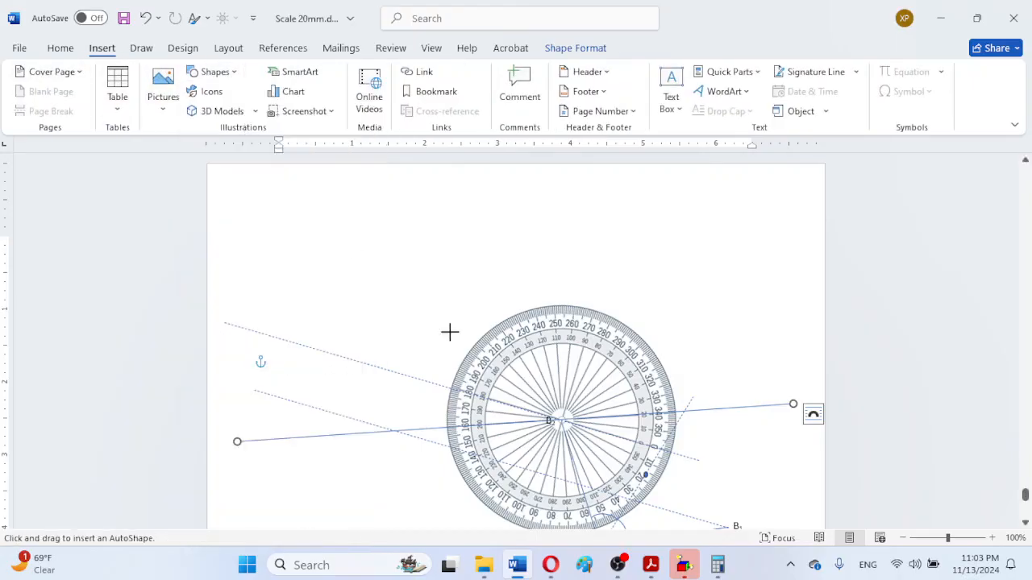
mouse_move(704, 411)
left_mouse_down()
mouse_move(703, 449)
mouse_move(680, 487)
mouse_move(652, 500)
mouse_move(663, 497)
left_mouse_up()
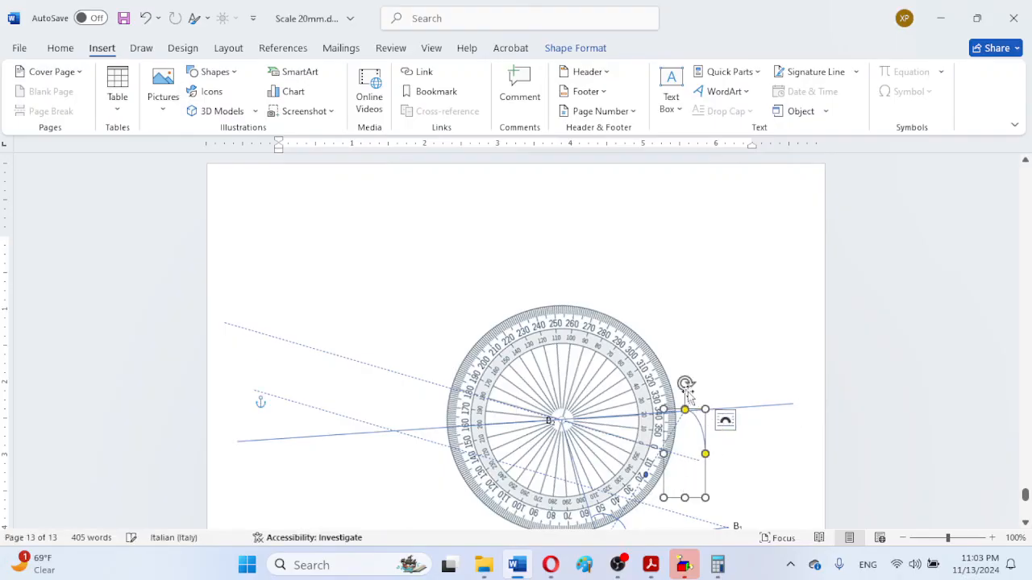
- Rotate the arc clockwise, adjust its end and shift it so it spans the angle between the 20° line and the dashed line
left_click_drag(684, 383, 719, 393)
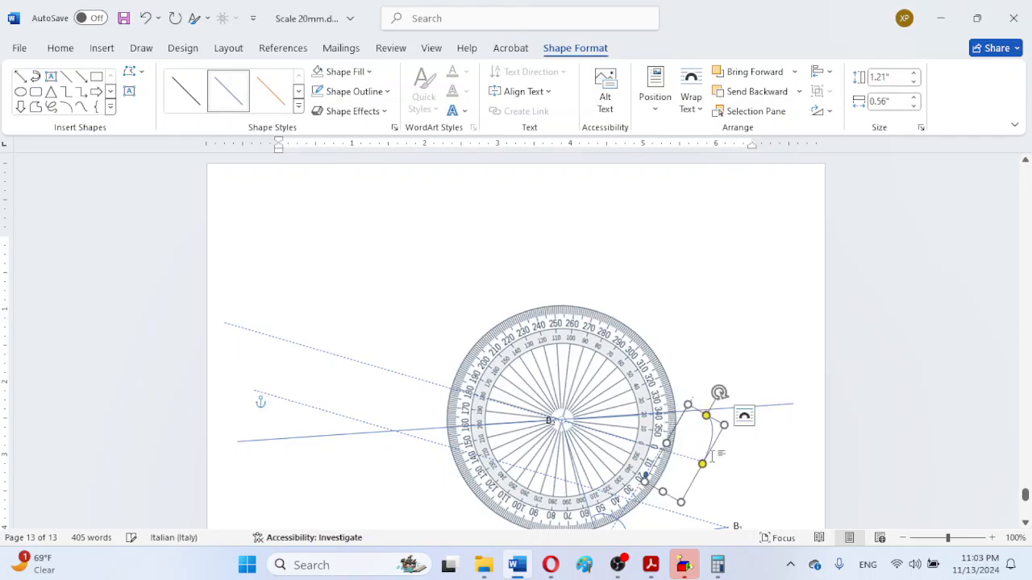
left_click_drag(703, 466, 702, 458)
left_click_drag(694, 407, 688, 404)
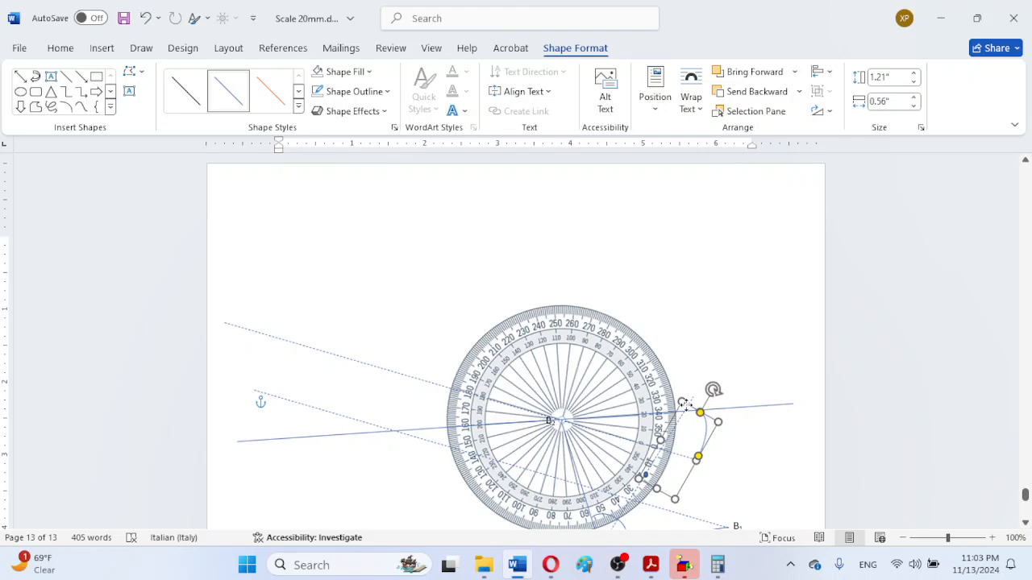
left_click(759, 472)
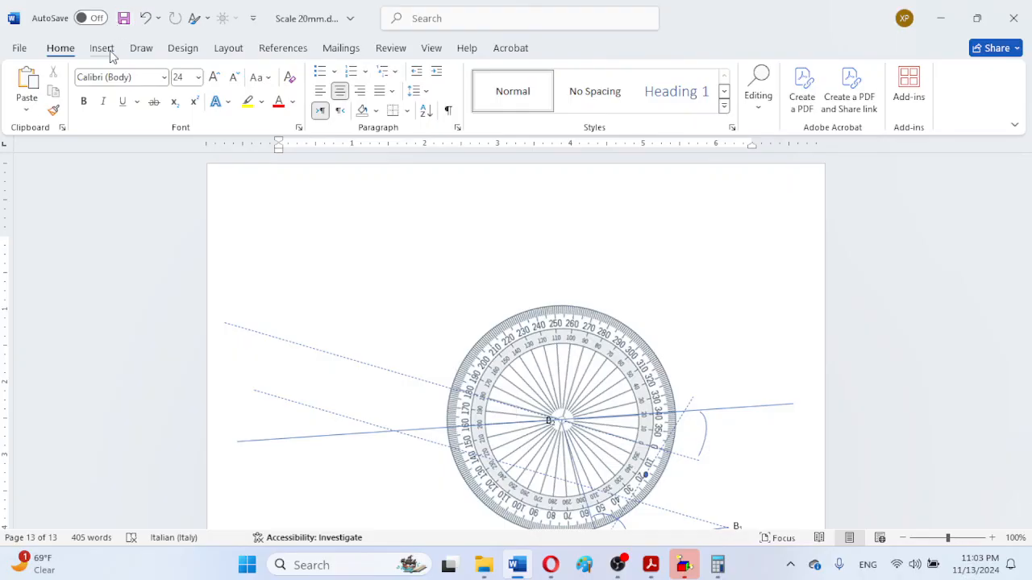
- Draw a text box beside the angle arc, about 0.5" wide and 0.45" high
scroll(325, 274, "up", 4)
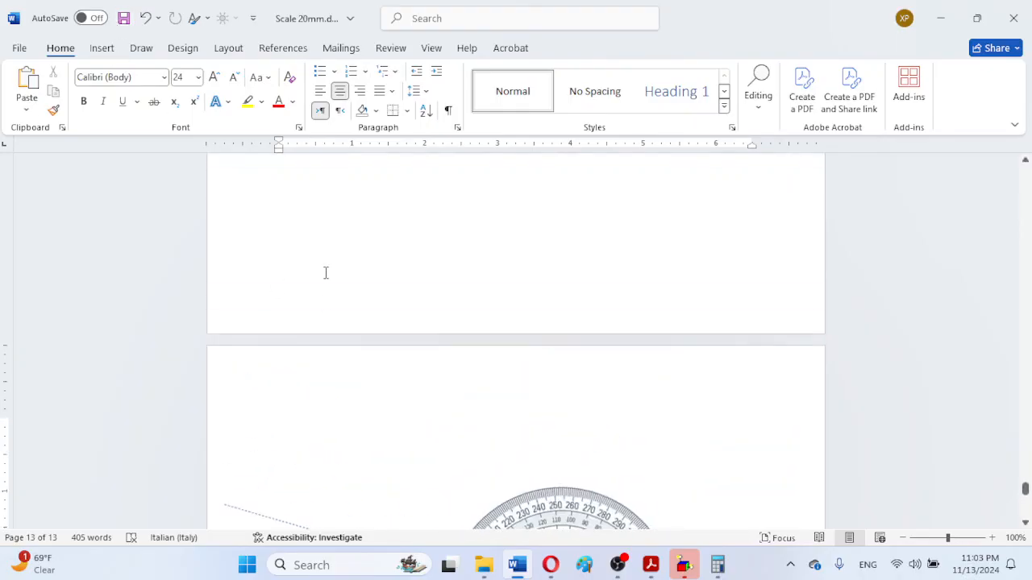
scroll(319, 250, "down", 5)
left_click(102, 48)
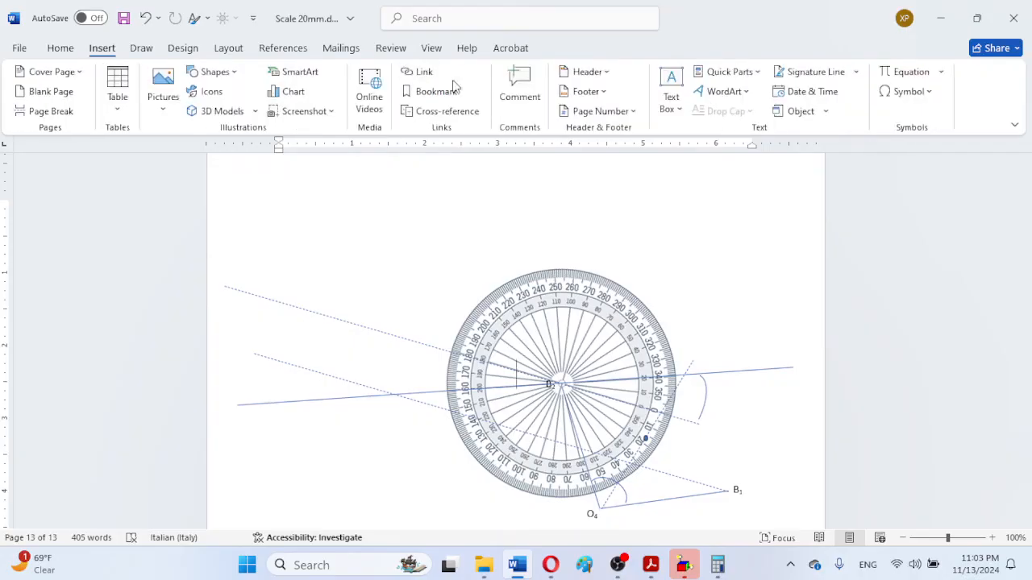
left_click(674, 113)
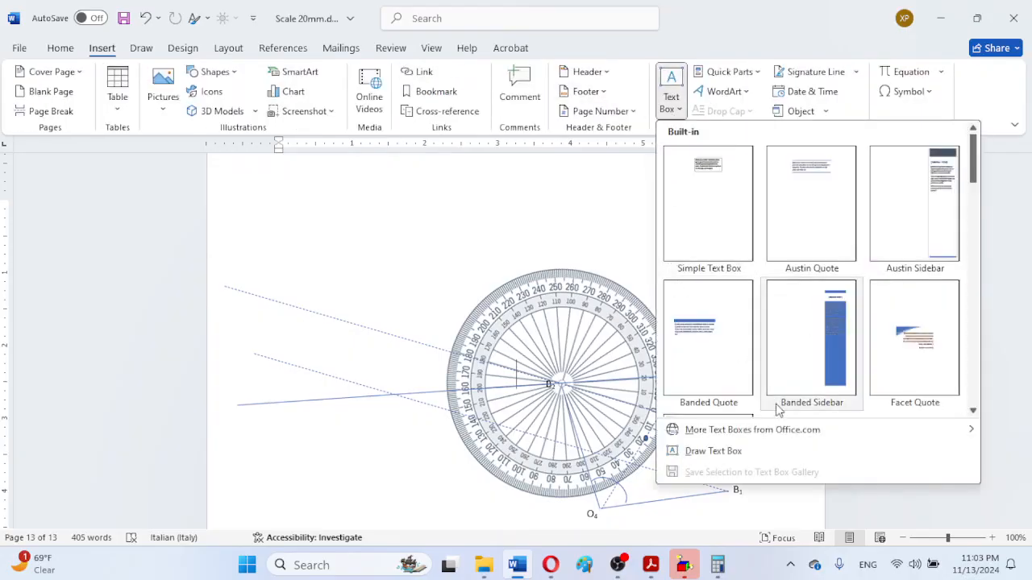
left_click(716, 449)
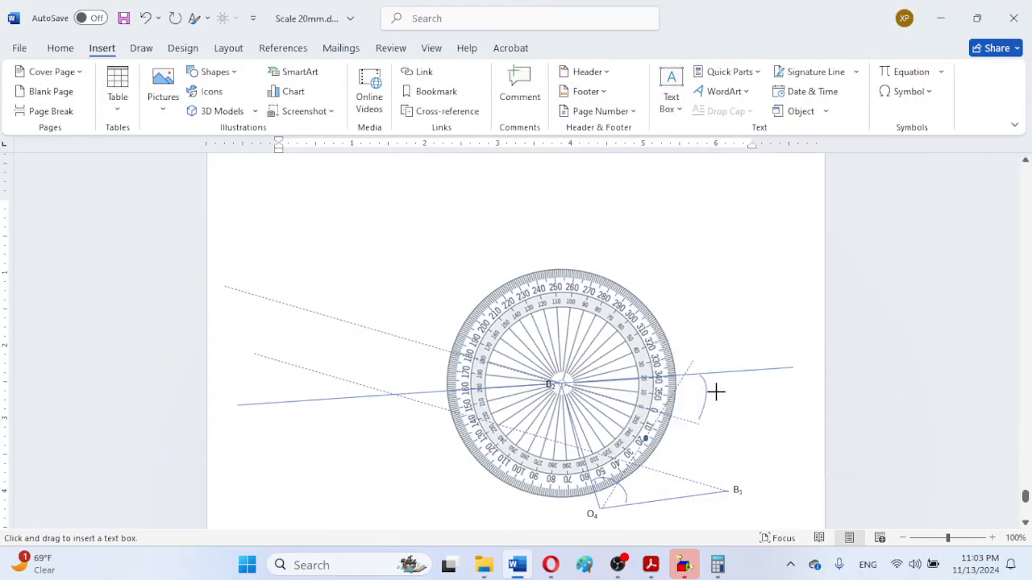
left_click_drag(716, 392, 752, 425)
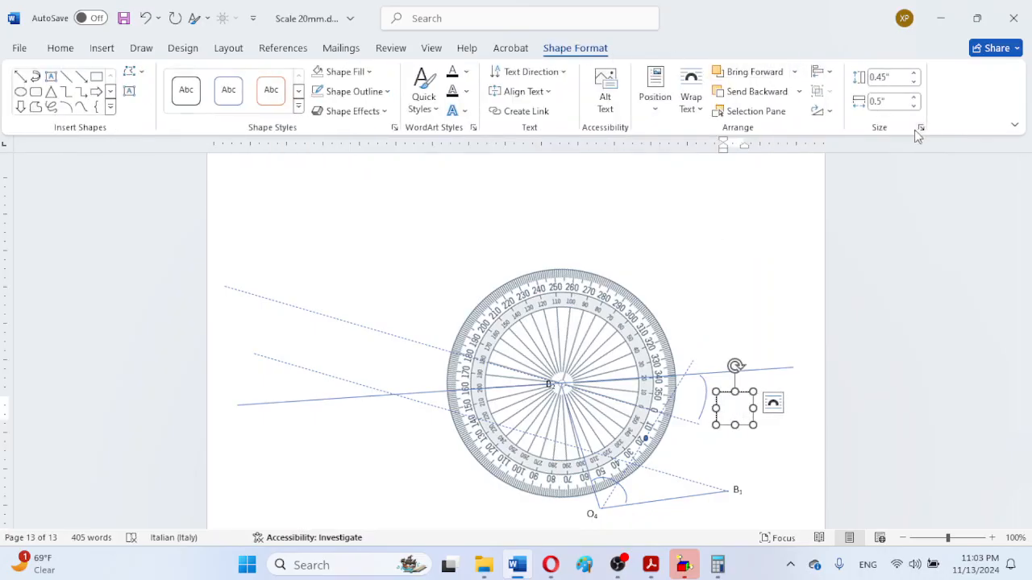
- Insert the δ symbol into the new text box
left_click(100, 50)
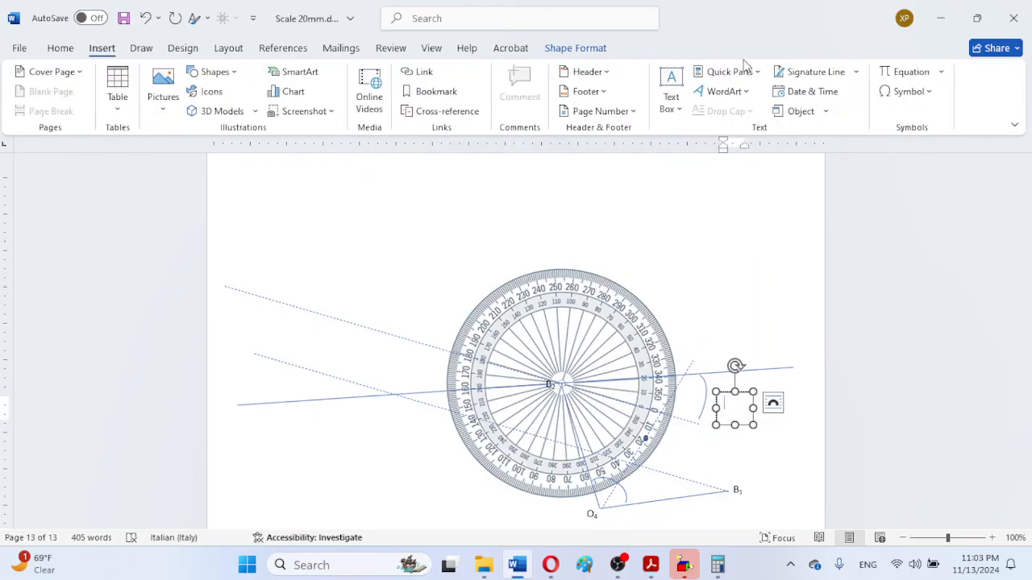
left_click(908, 91)
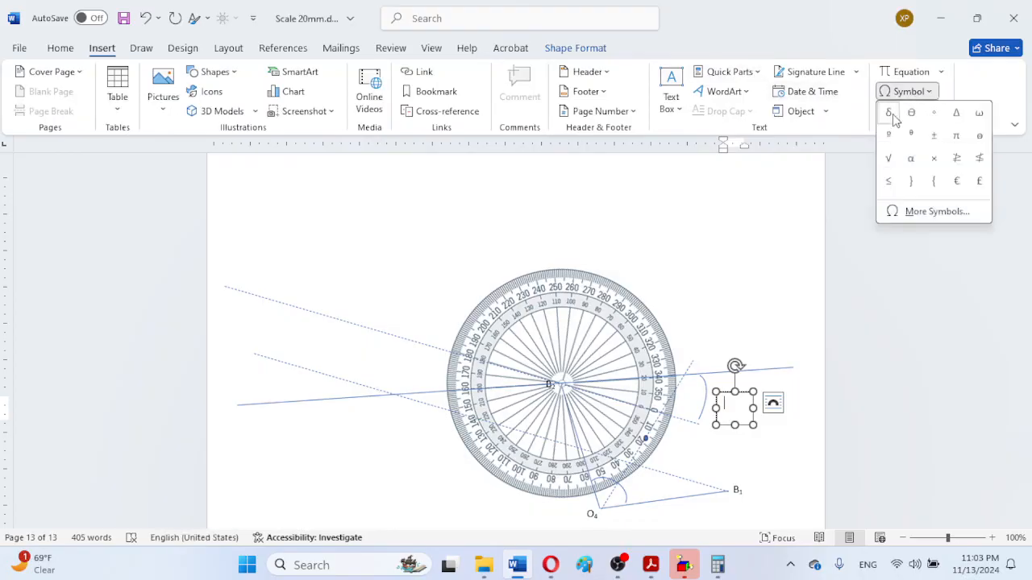
left_click(888, 111)
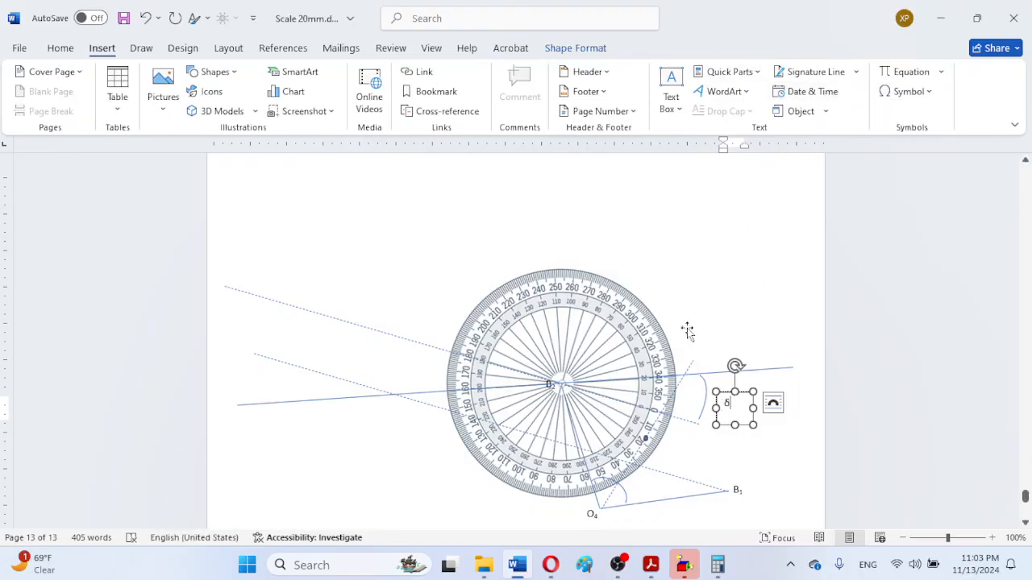
- Remove the fill and outline from the δ text box
left_click(580, 48)
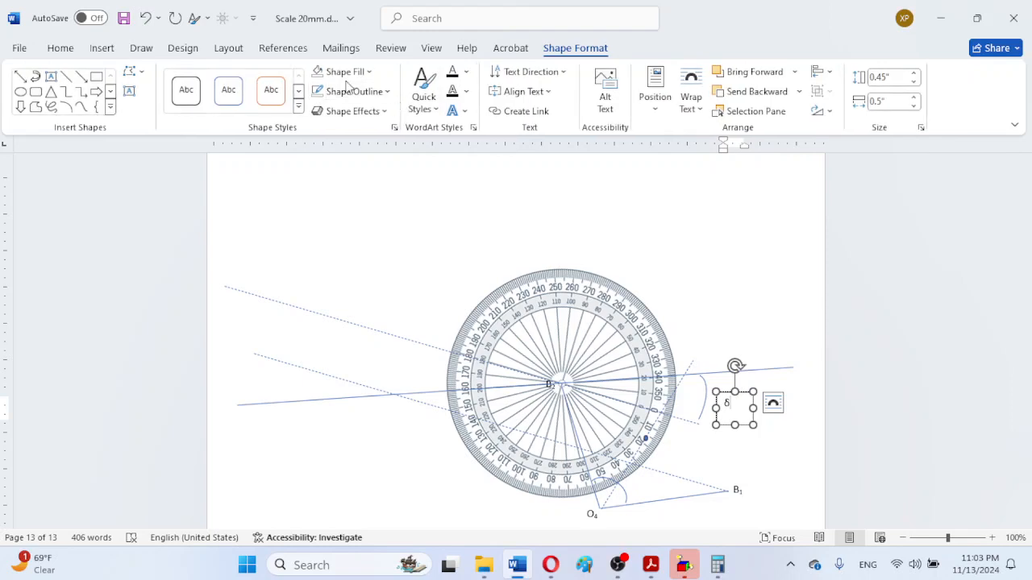
left_click(345, 72)
left_click(331, 274)
left_click(387, 91)
left_click(373, 295)
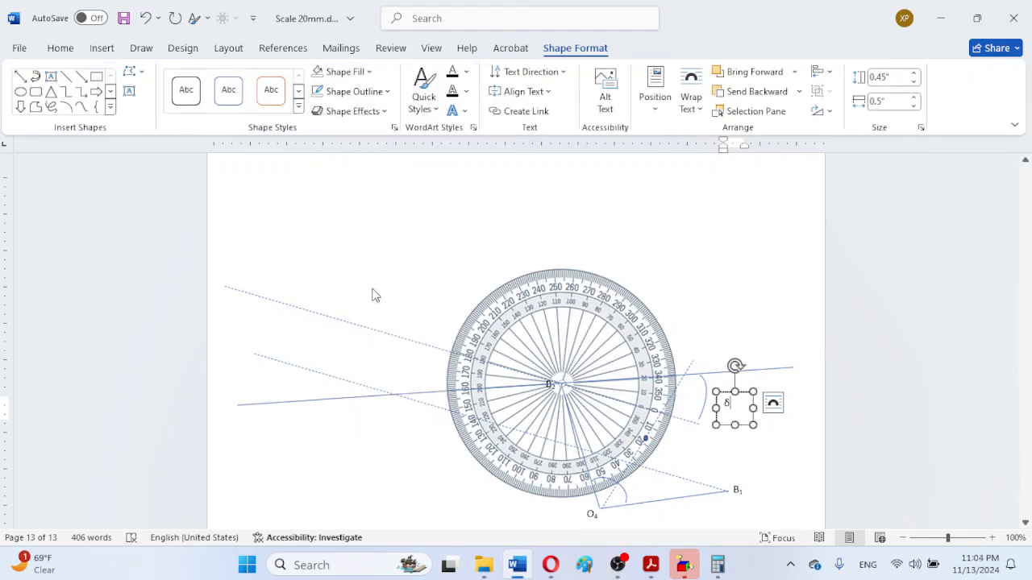
left_click(756, 282)
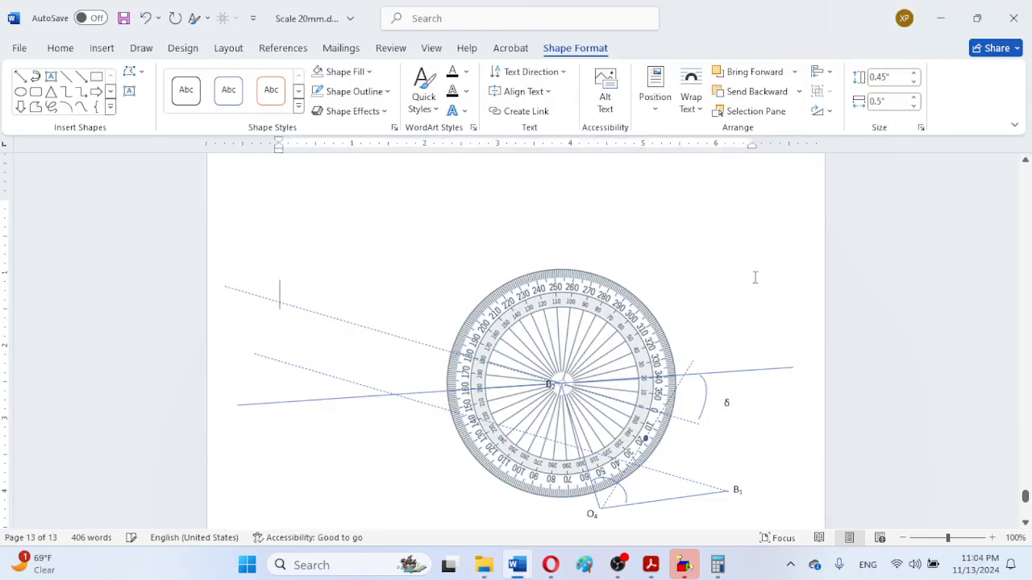
- Move the δ label closer to the arc and append "=20 deg", widening its box to about 0.98" to fit
left_click(727, 403)
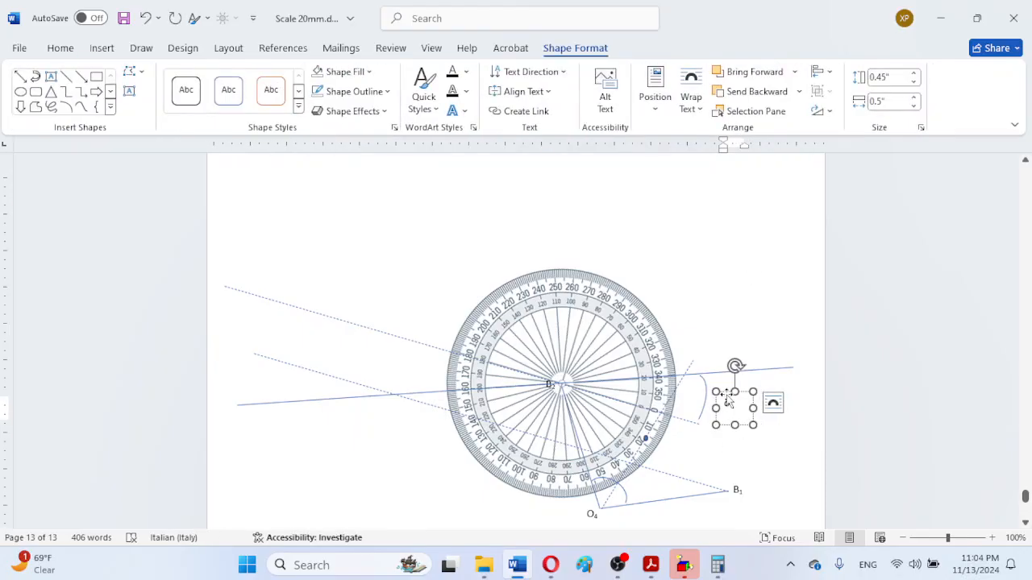
mouse_move(718, 393)
left_mouse_down()
mouse_move(705, 386)
mouse_move(715, 387)
left_mouse_up()
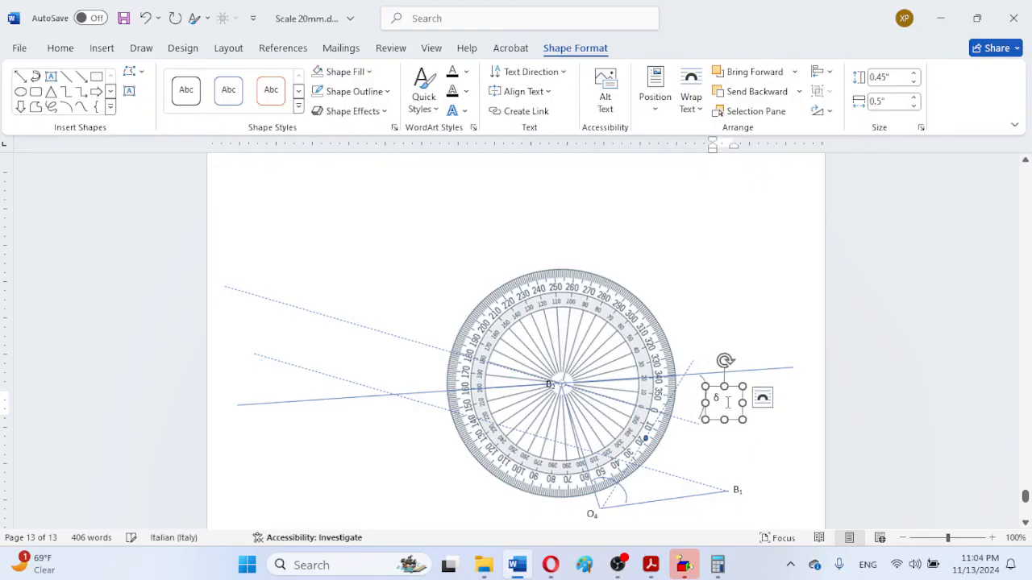
type("=")
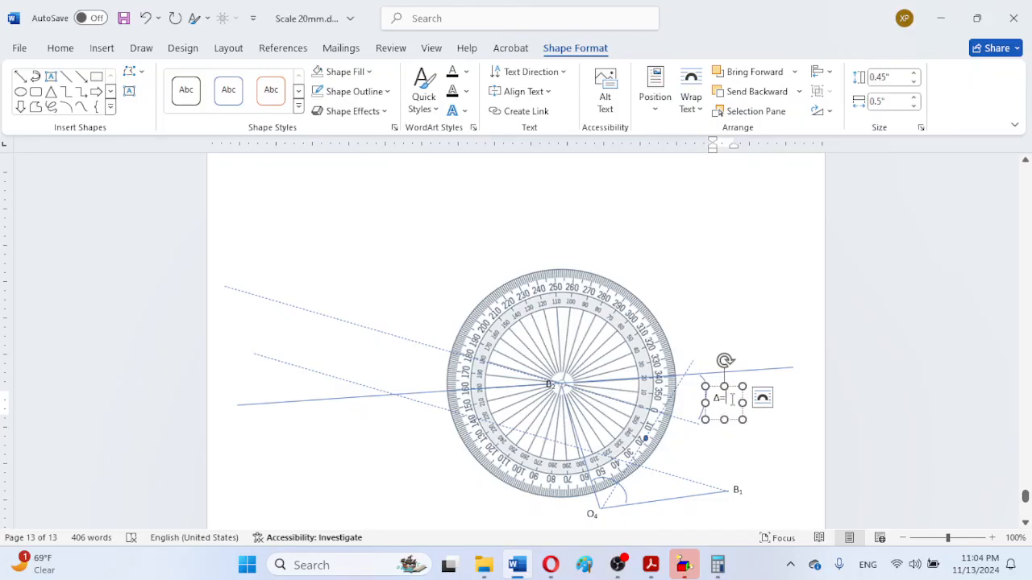
type("20")
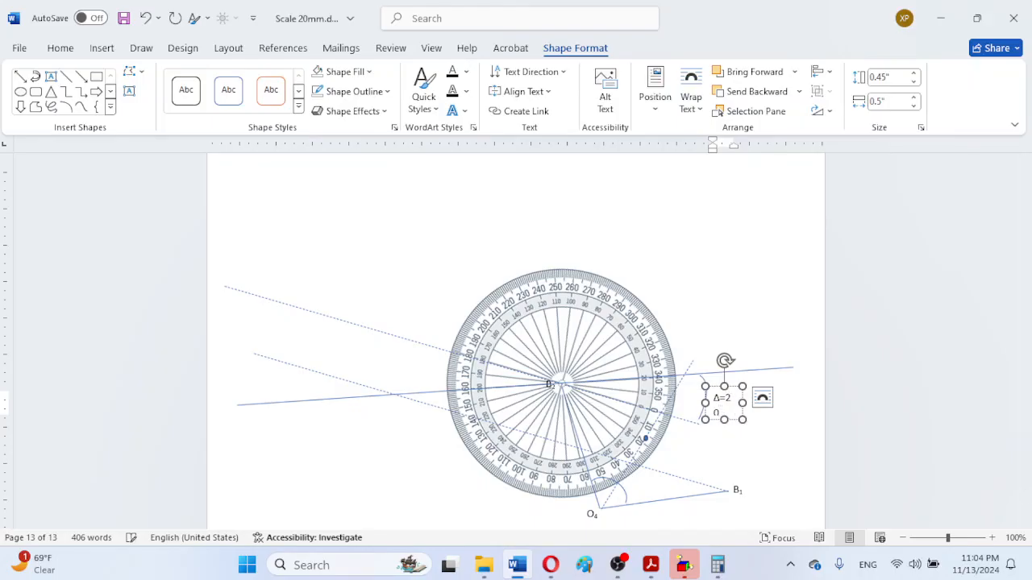
left_click_drag(742, 419, 777, 420)
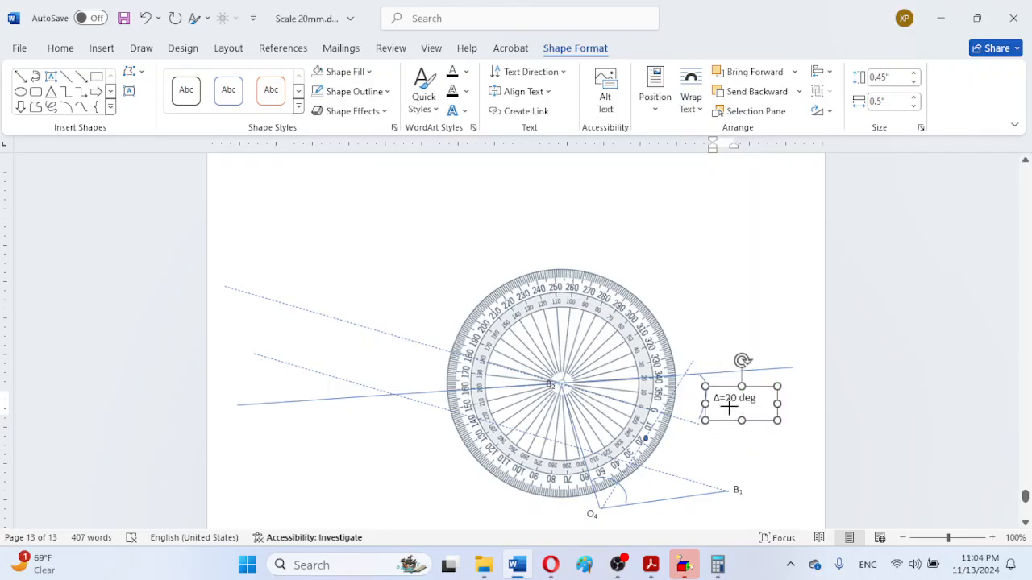
- Undo the automatic capitalization of the delta so the label reads "δ=20 deg"
left_click_drag(721, 401, 714, 401)
left_click(721, 413)
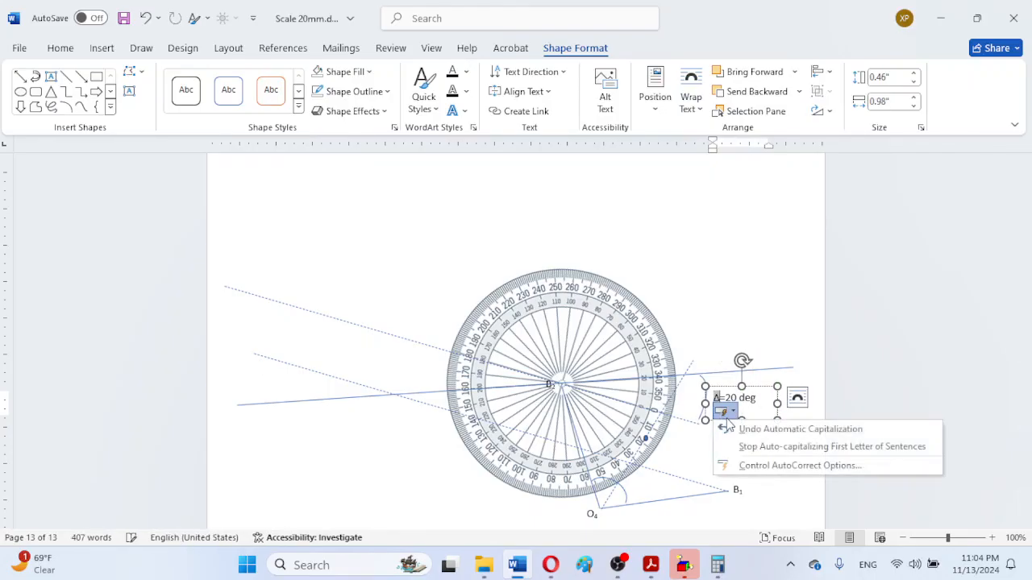
left_click(754, 429)
left_click(715, 327)
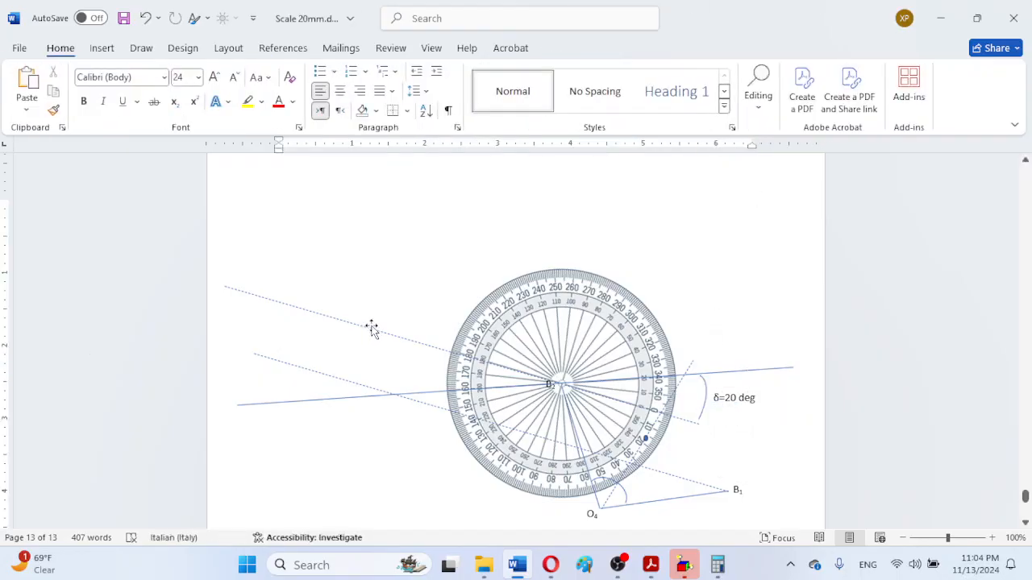
- Move the protractor off the construction and up onto the previous page
left_click_drag(519, 320, 619, 206)
left_click_drag(618, 375, 543, 261)
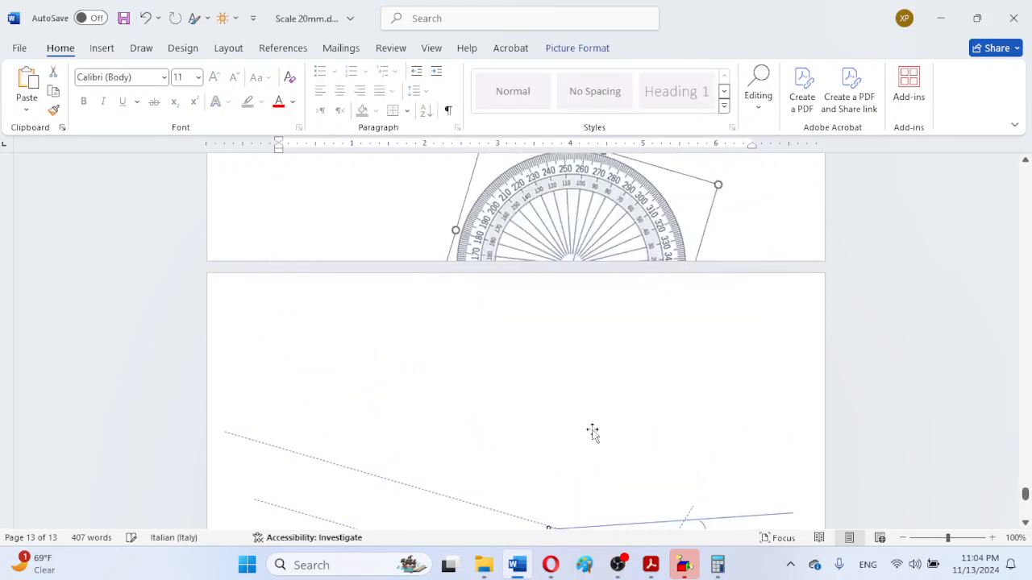
scroll(585, 422, "down", 3)
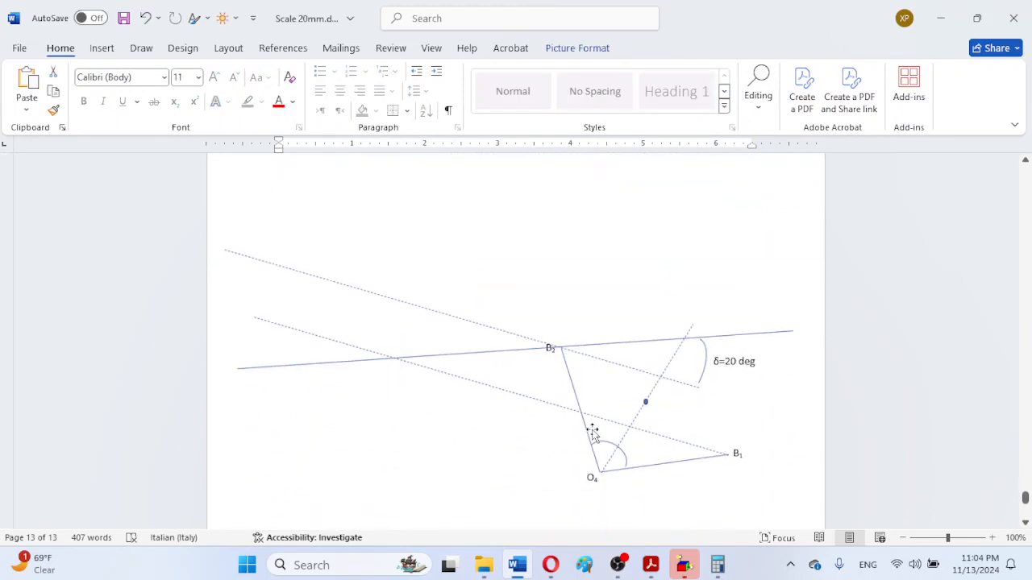
- Change the 20° line through B2 to a dashed outline and leave it selected
left_click(614, 344)
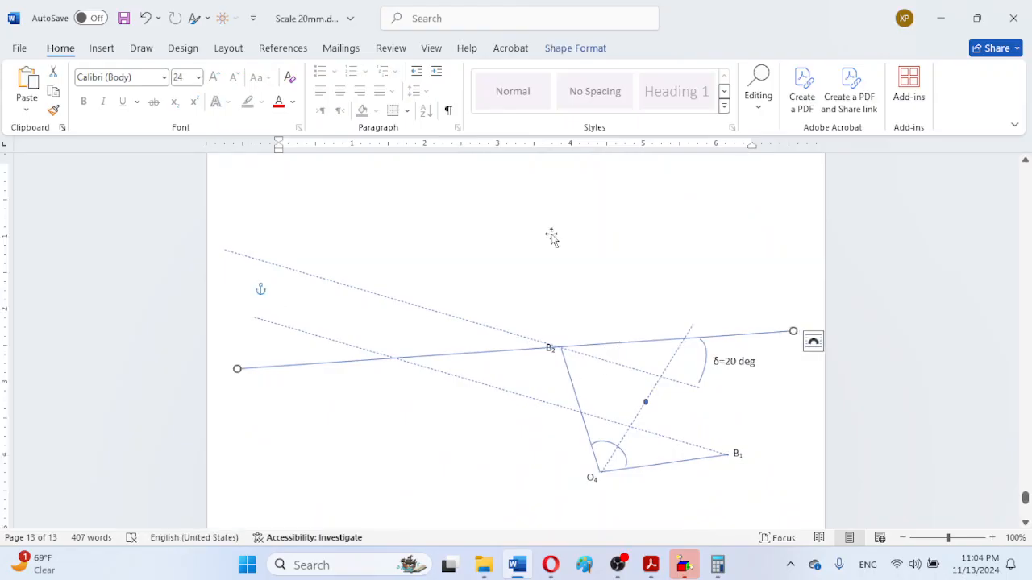
left_click(549, 50)
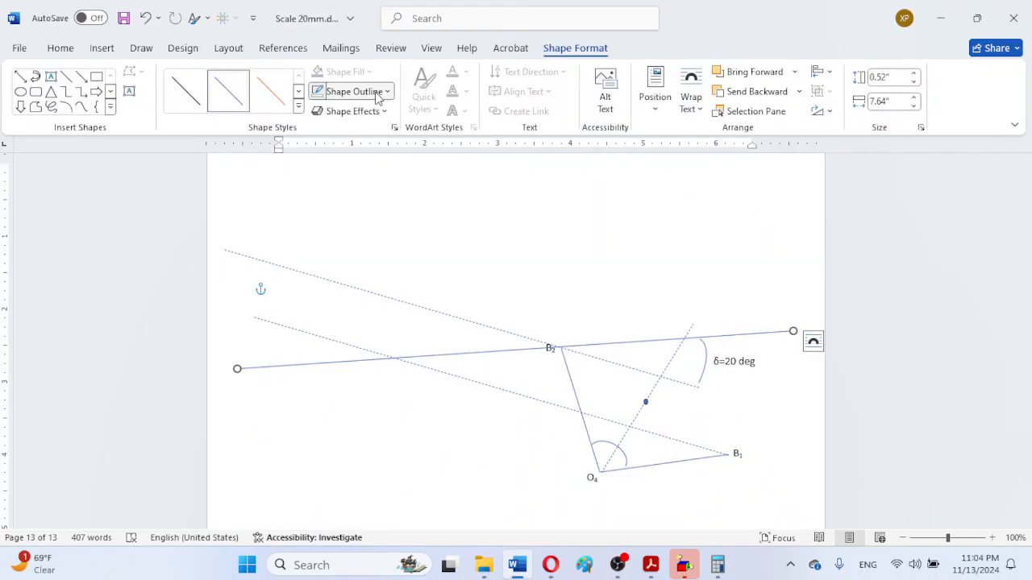
left_click(376, 97)
mouse_move(406, 385)
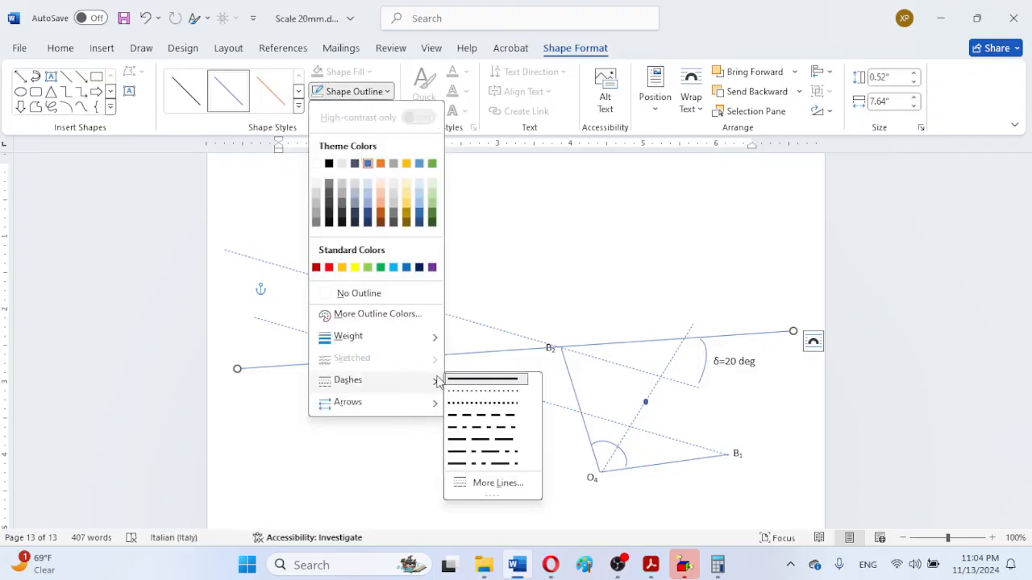
left_click(506, 420)
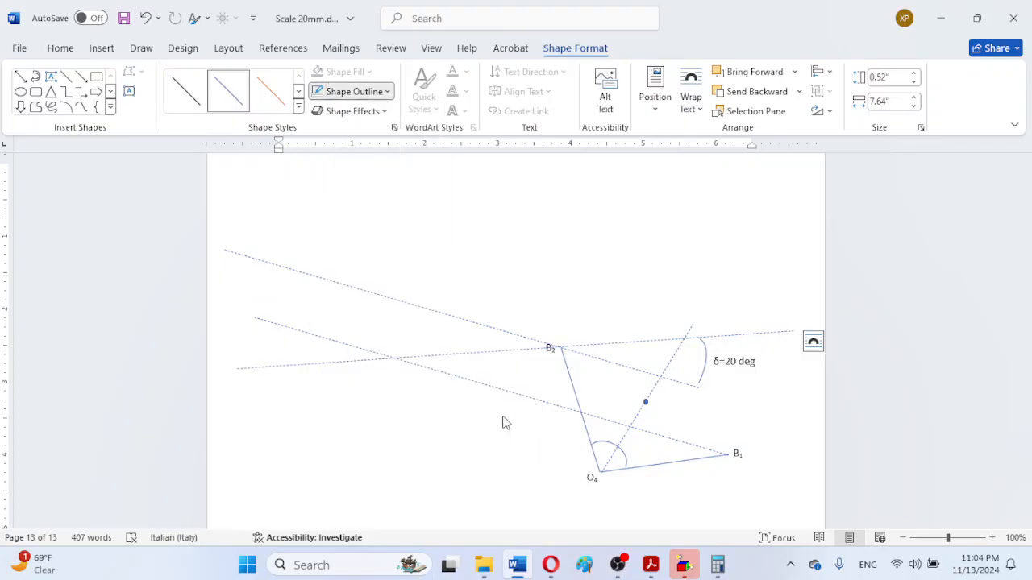
left_click(466, 475)
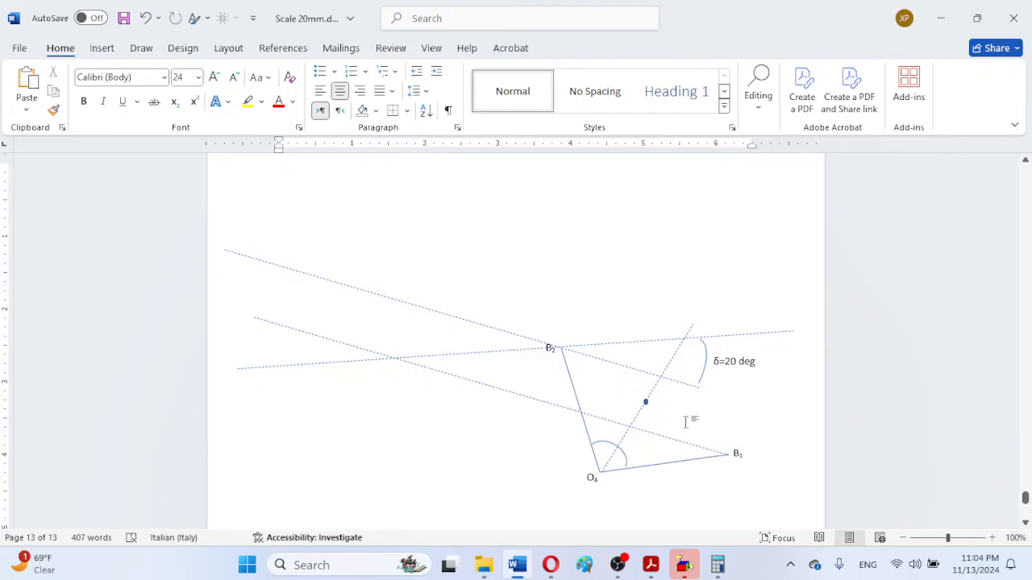
left_click(553, 348)
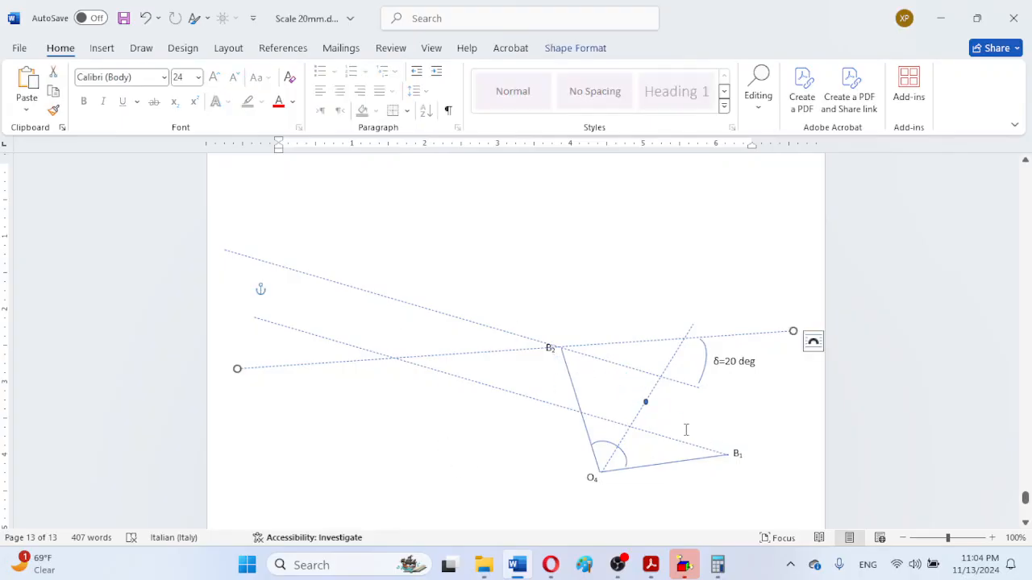
- Copy the O4 label beside the intersection of the two construction lines and change its subscript to 2
left_click(738, 460)
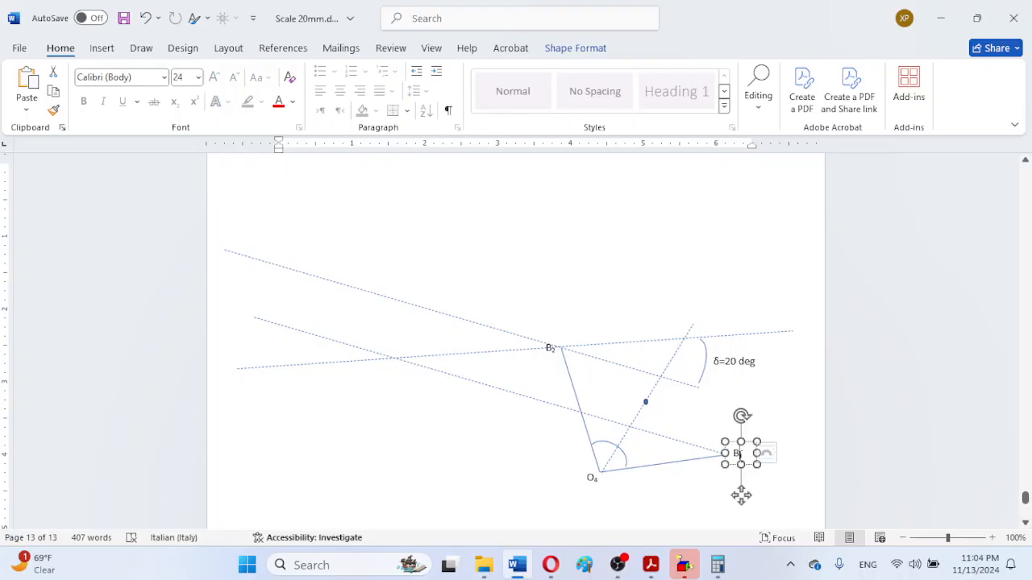
left_click(594, 482)
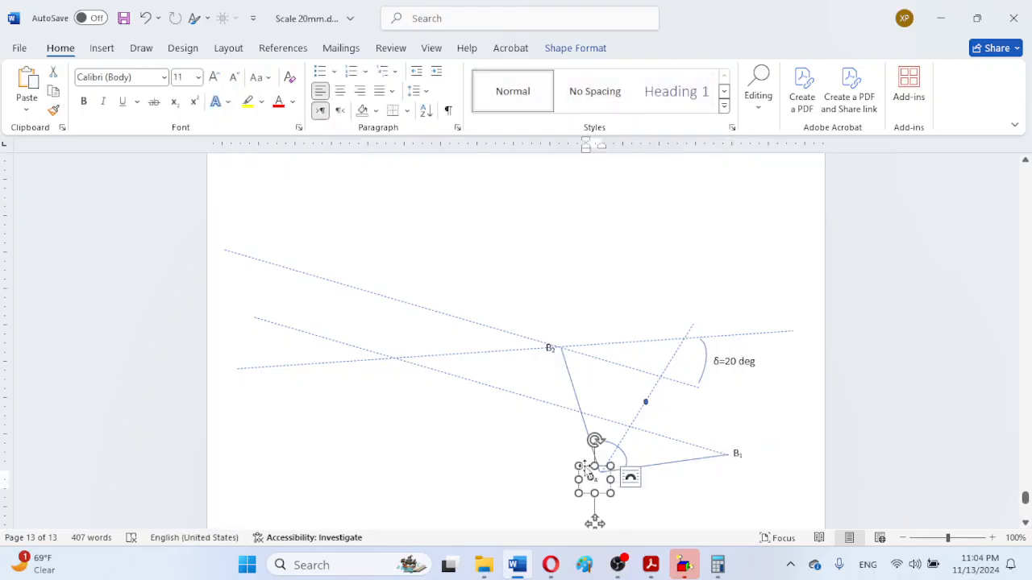
left_click_drag(586, 474, 393, 378)
type("2")
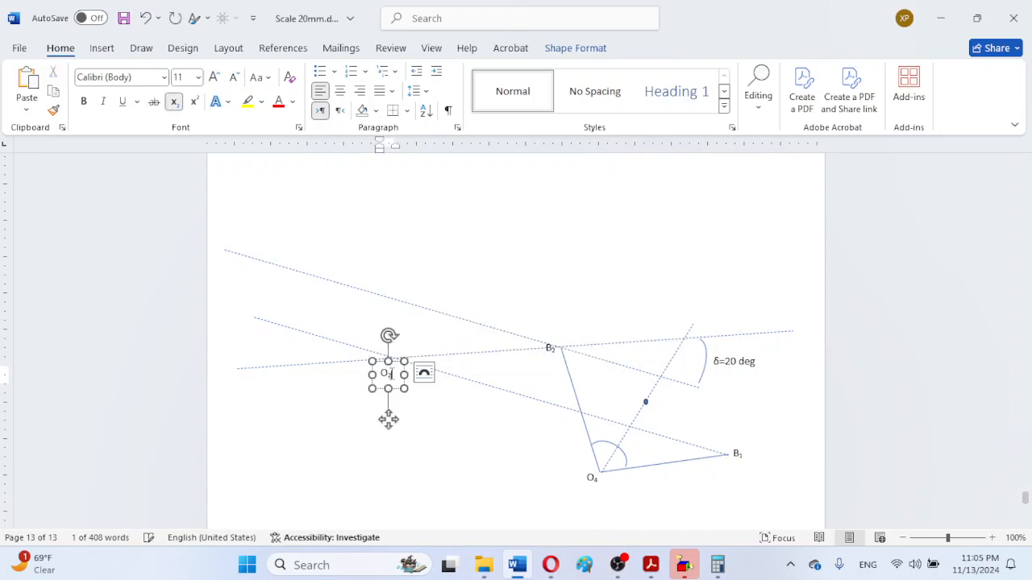
left_click(477, 452)
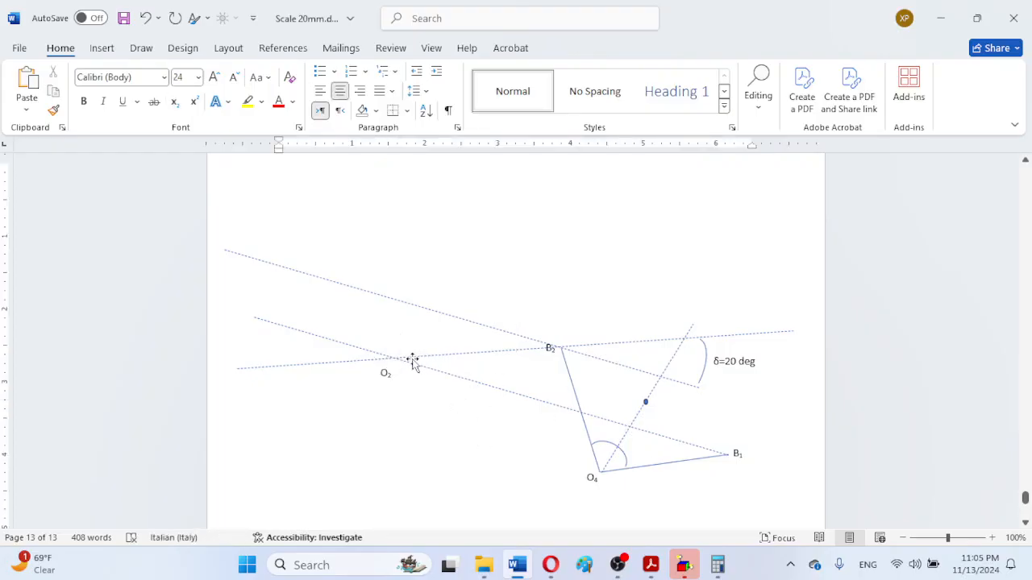
left_click(385, 376)
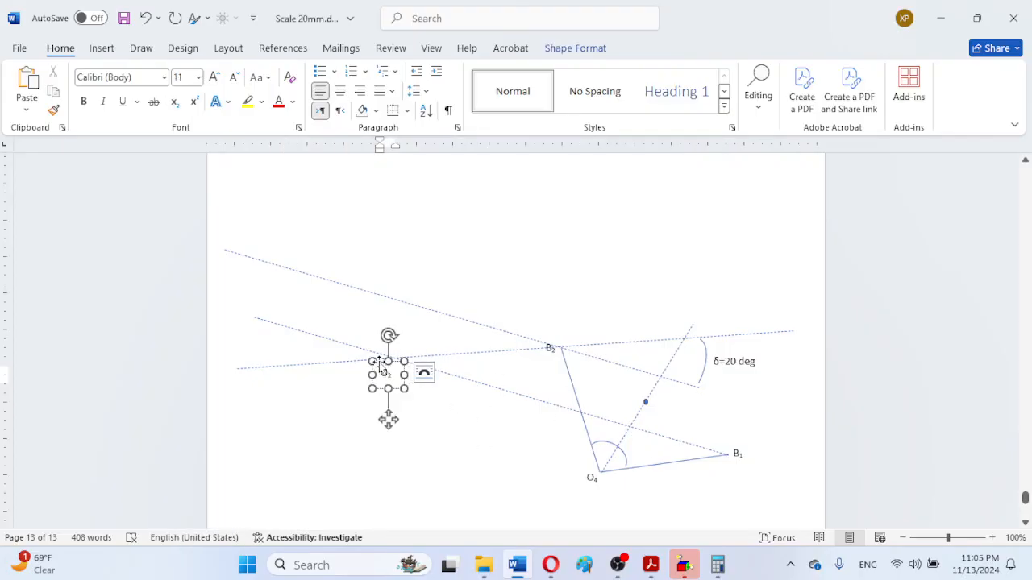
left_click_drag(378, 362, 382, 356)
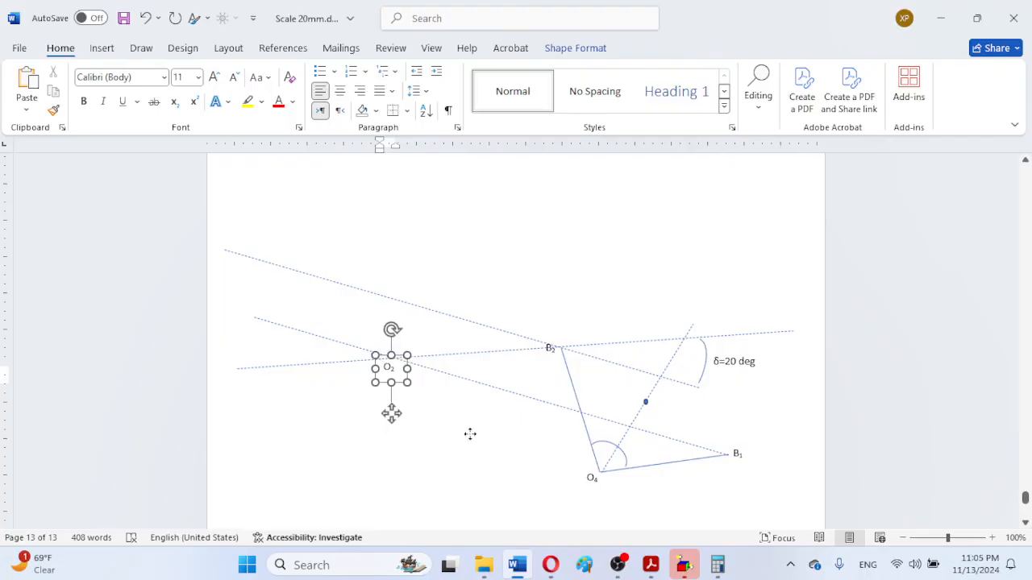
left_click(474, 432)
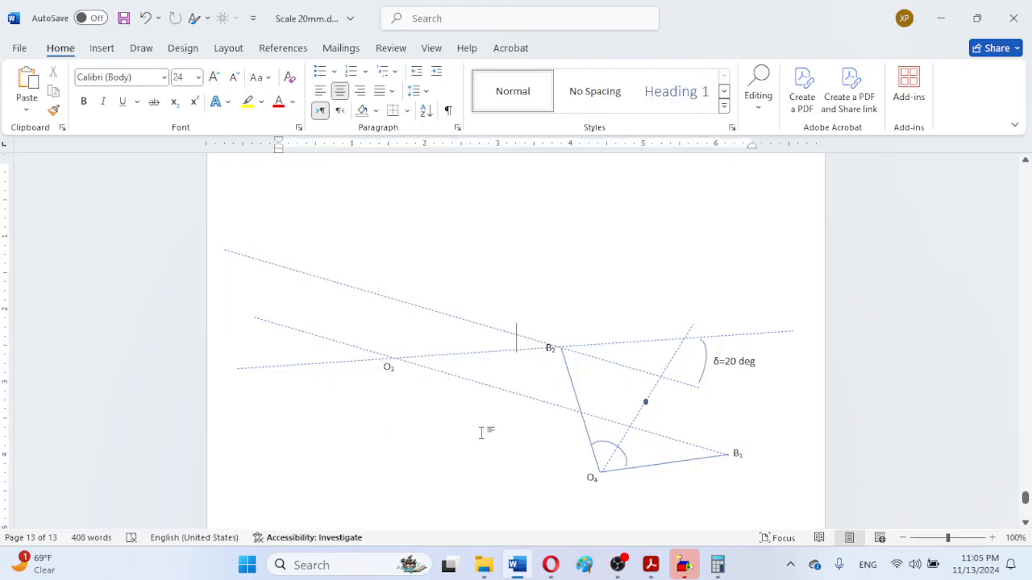
- Duplicate the small blue dot on the dashed line through O4 and place the copy on the intersection at O2
left_click(648, 404)
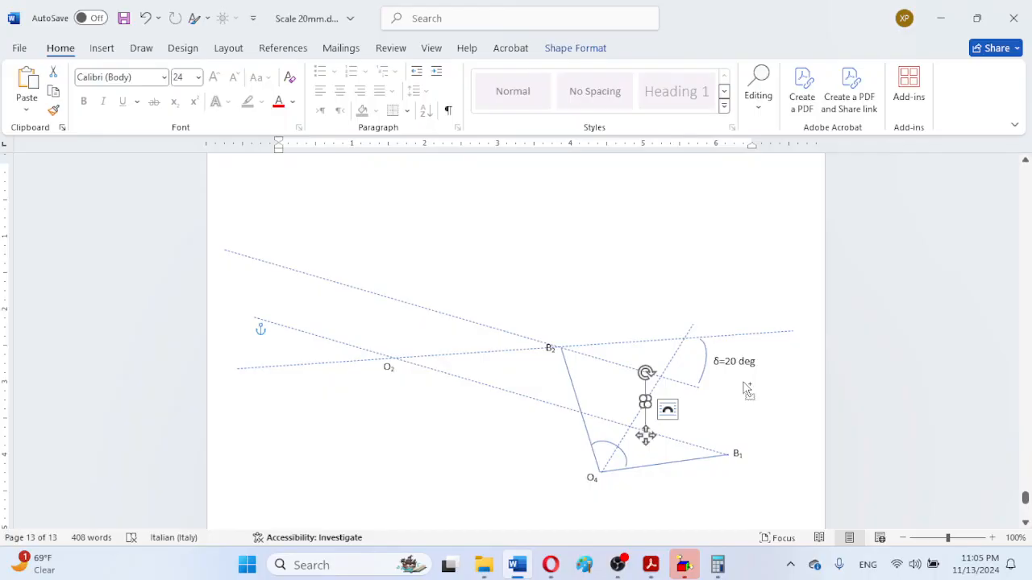
left_click_drag(646, 436, 658, 449)
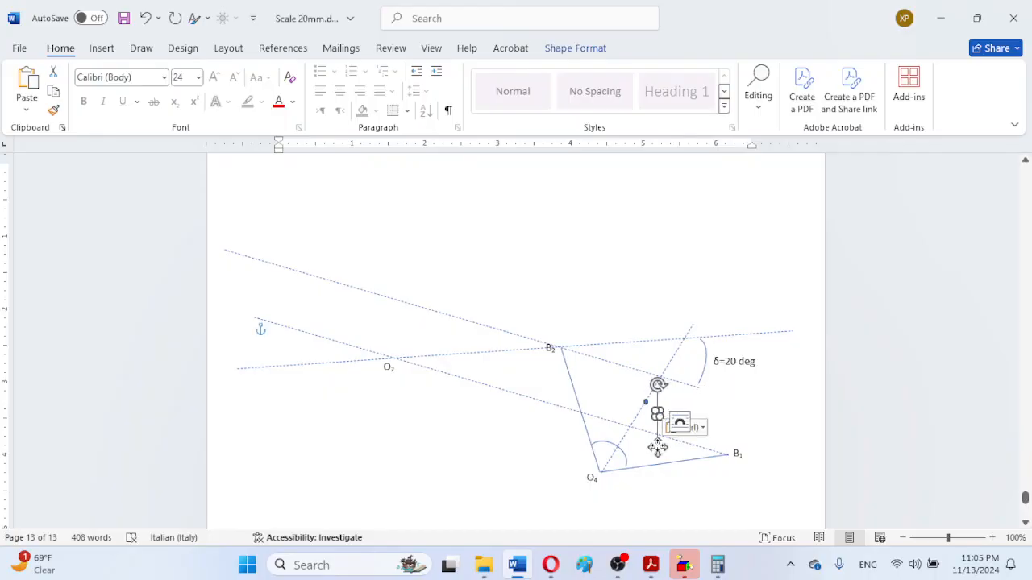
left_click_drag(658, 449, 393, 394)
left_click(380, 469)
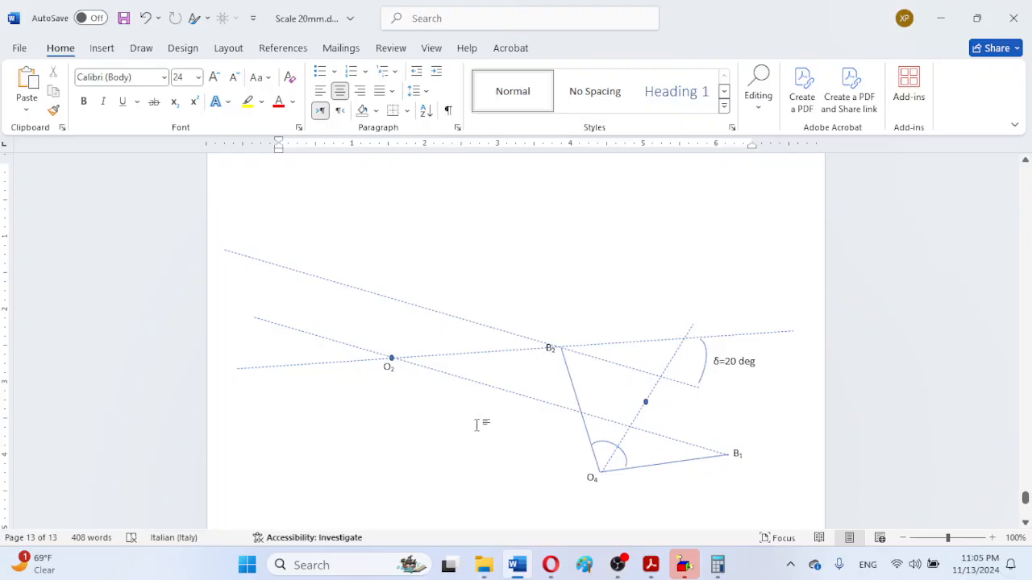
- Bring the ruler picture from the previous page down onto the page with the linkage construction
scroll(499, 477, "down", 3)
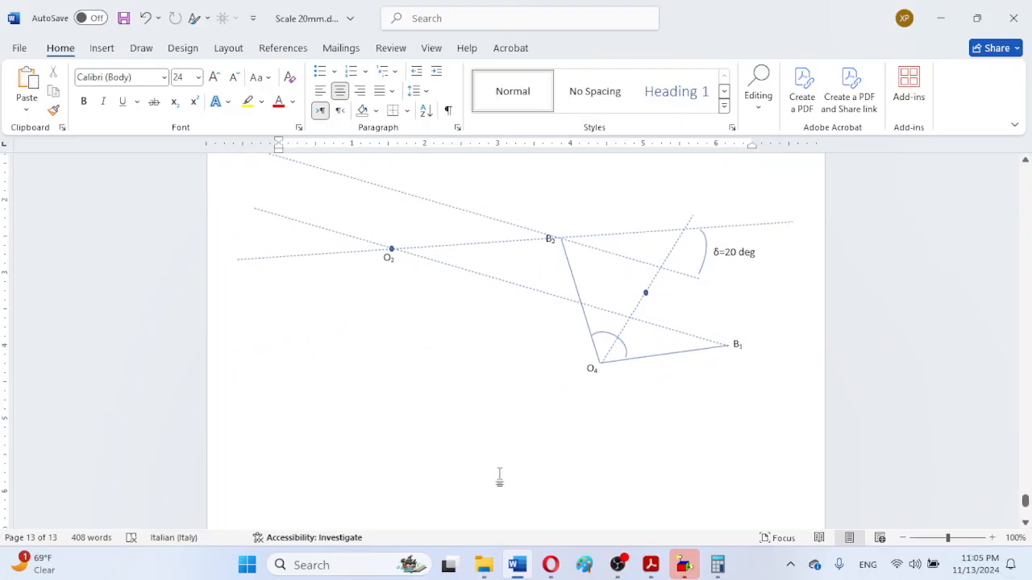
scroll(499, 478, "up", 15)
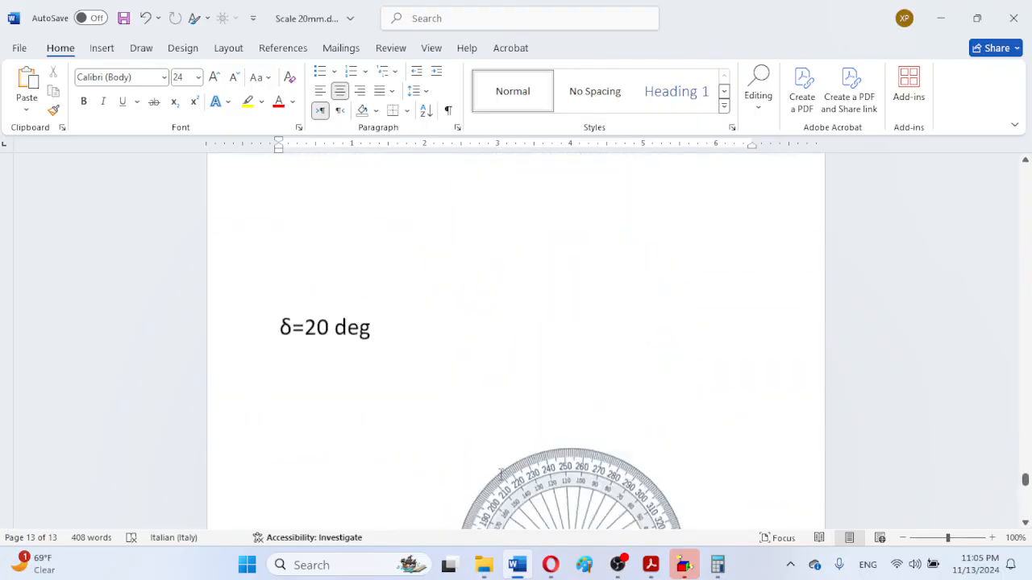
scroll(499, 474, "up", 9)
left_click(505, 300)
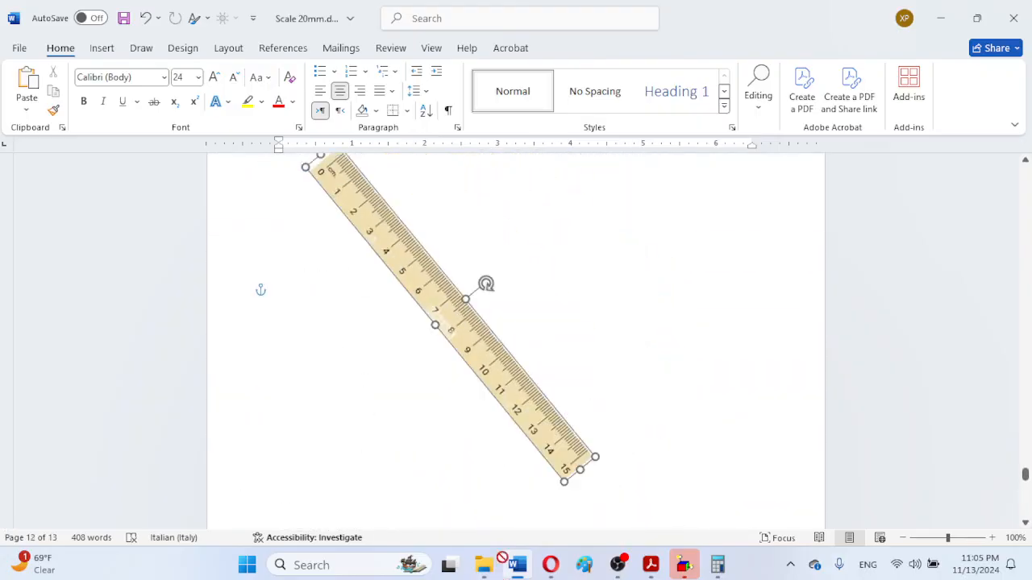
scroll(483, 371, "up", 5)
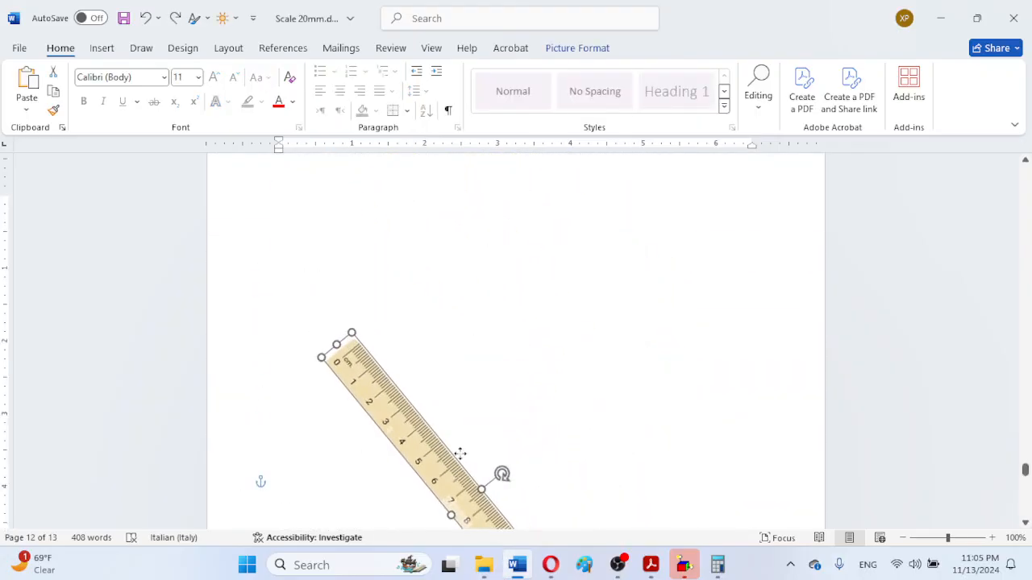
left_click_drag(459, 454, 462, 441)
scroll(470, 403, "down", 7)
left_click_drag(556, 283, 565, 535)
scroll(567, 392, "down", 6)
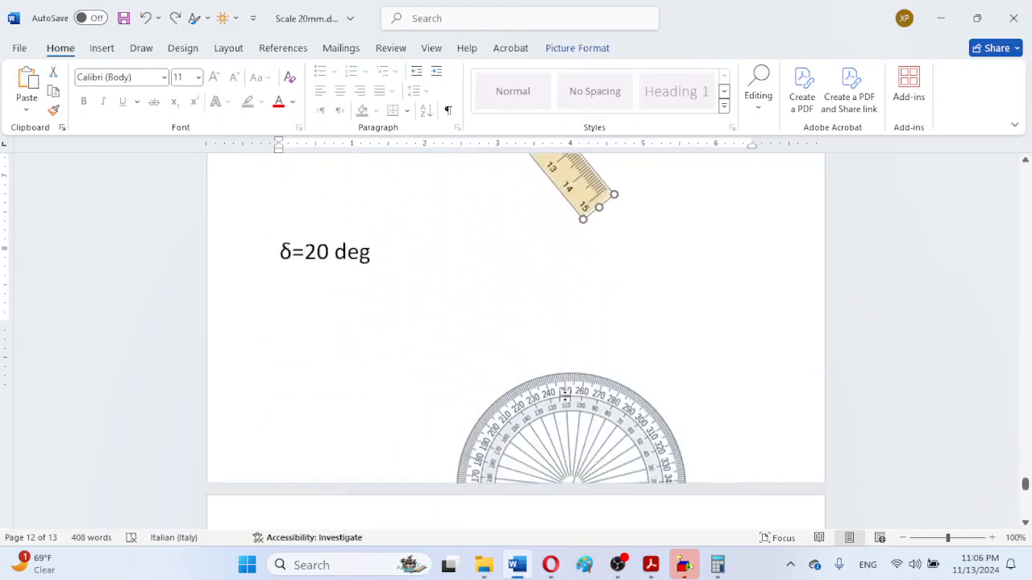
scroll(565, 395, "down", 2)
scroll(564, 403, "up", 2)
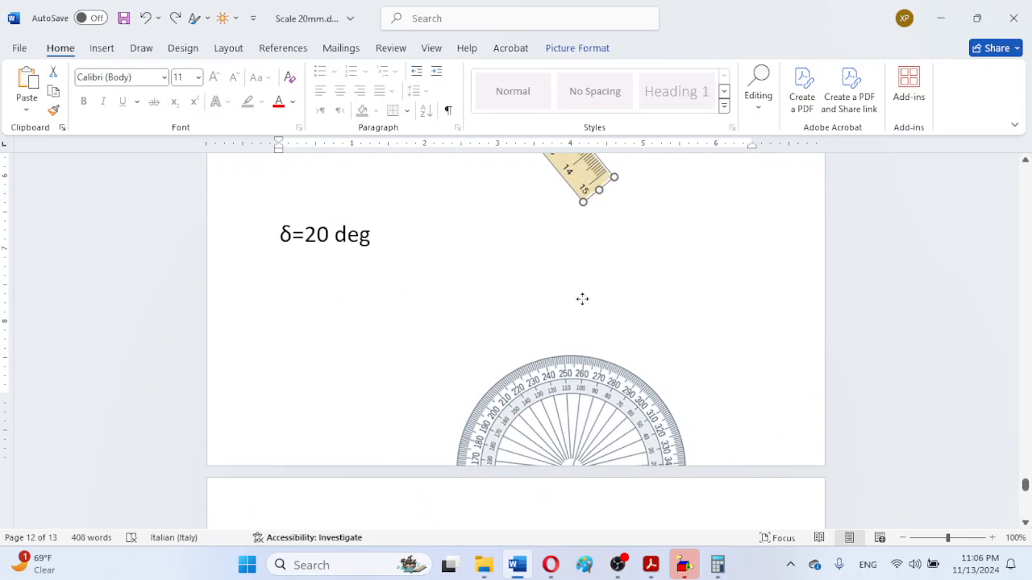
left_click_drag(582, 299, 631, 512)
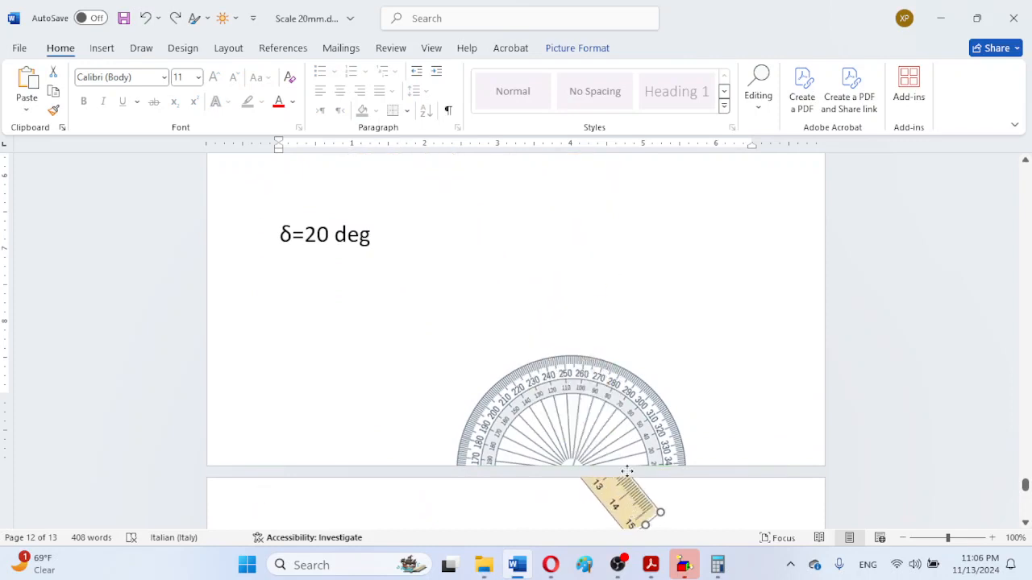
scroll(627, 471, "down", 4)
left_click_drag(631, 323, 706, 388)
scroll(621, 403, "down", 4)
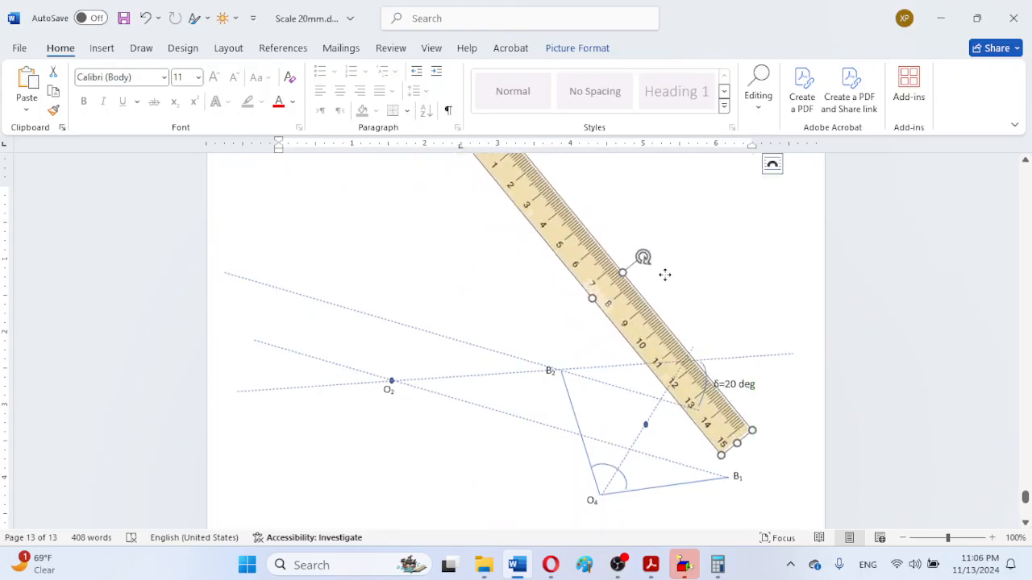
- Rotate the ruler parallel to the line through O2 and B2 and set its zero mark at O2 to measure O2B2
left_click_drag(643, 257, 607, 263)
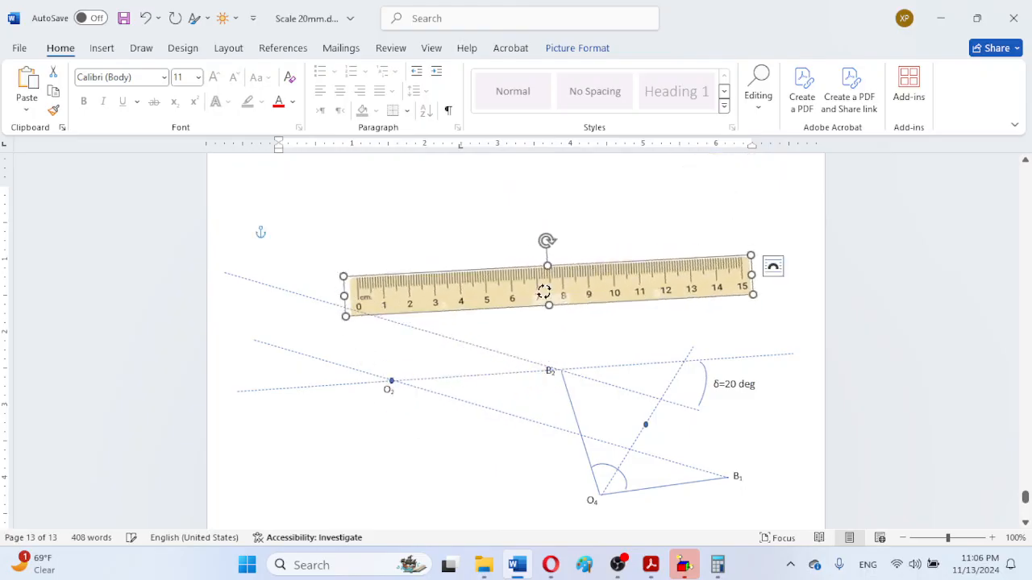
left_click_drag(527, 285, 554, 392)
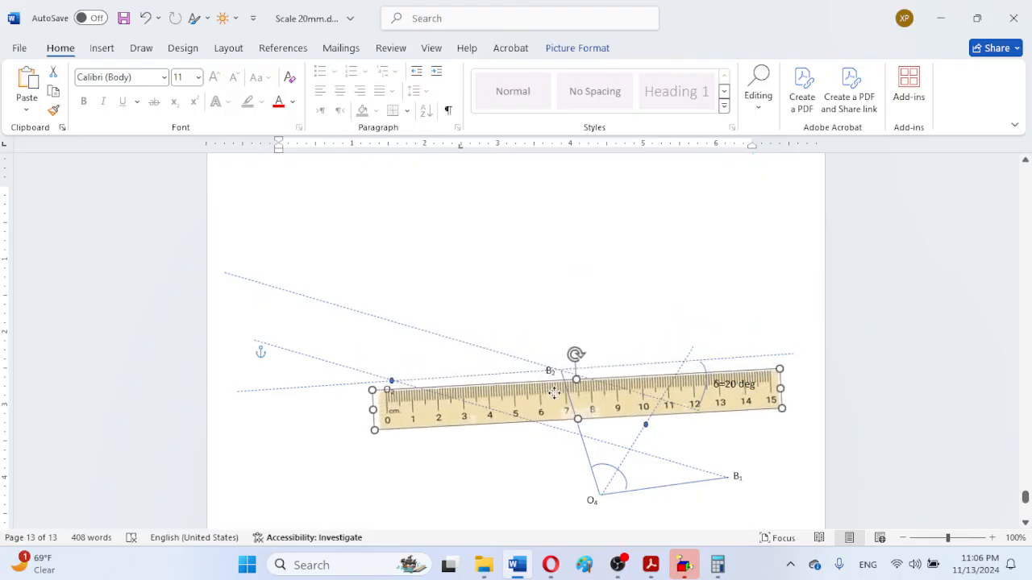
left_click_drag(554, 393, 554, 392)
- Rotate and shift the ruler along the line from O2 to B1 with zero at O2 to measure O2B1
scroll(564, 390, "down", 3)
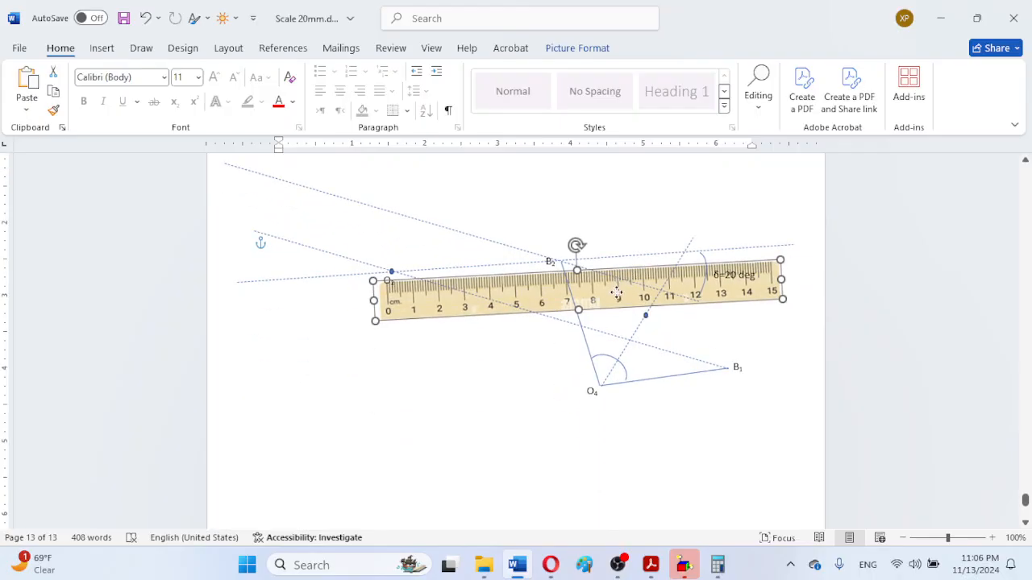
left_click_drag(619, 290, 617, 326)
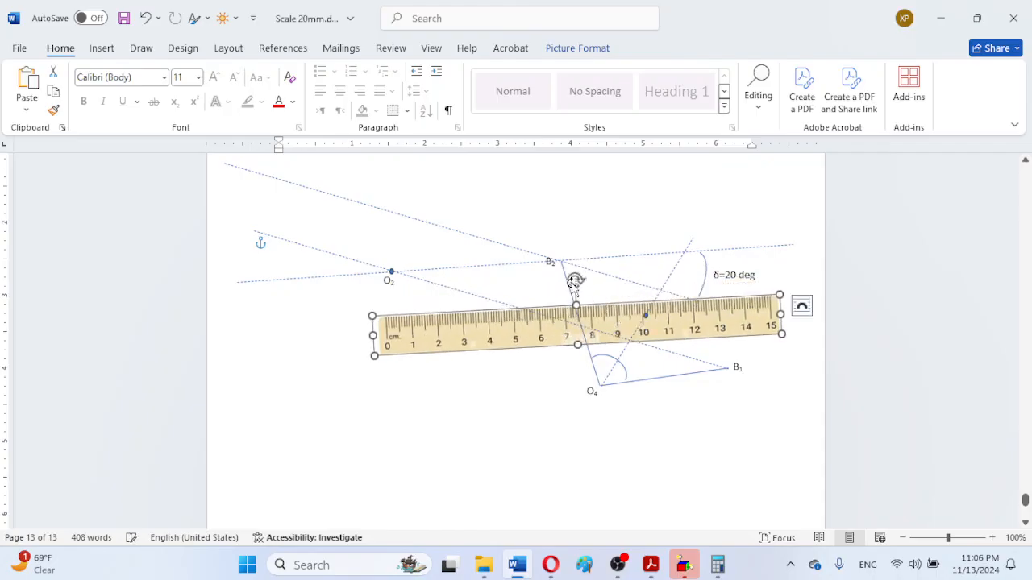
left_click_drag(573, 280, 586, 284)
left_click_drag(656, 333, 656, 338)
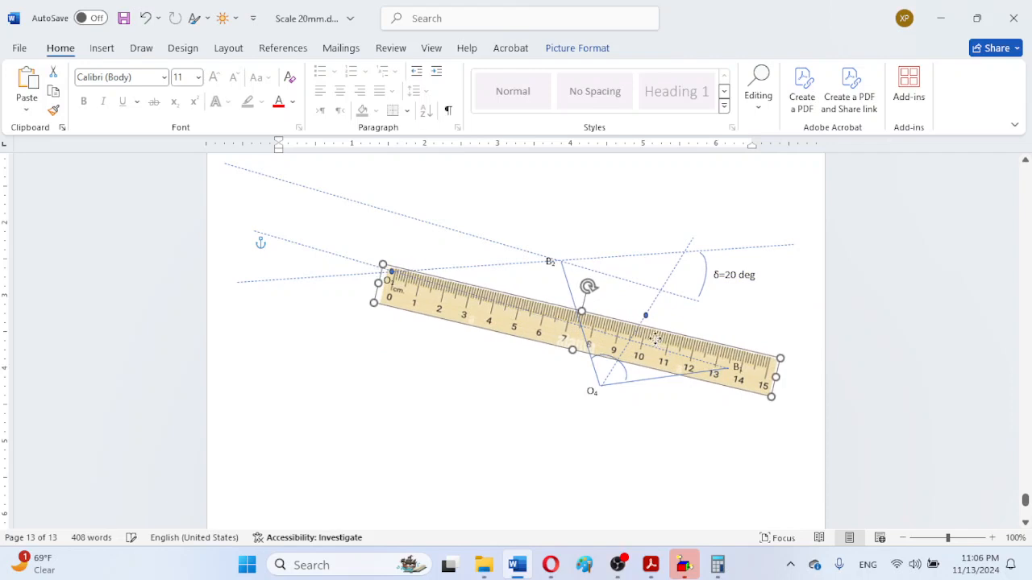
left_click_drag(589, 287, 589, 287)
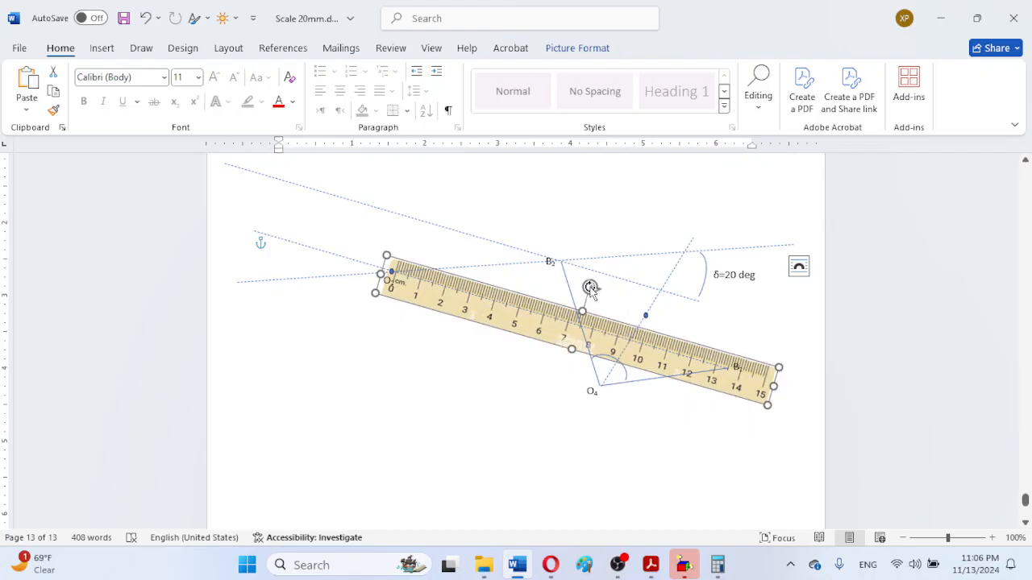
left_click_drag(590, 289, 591, 287)
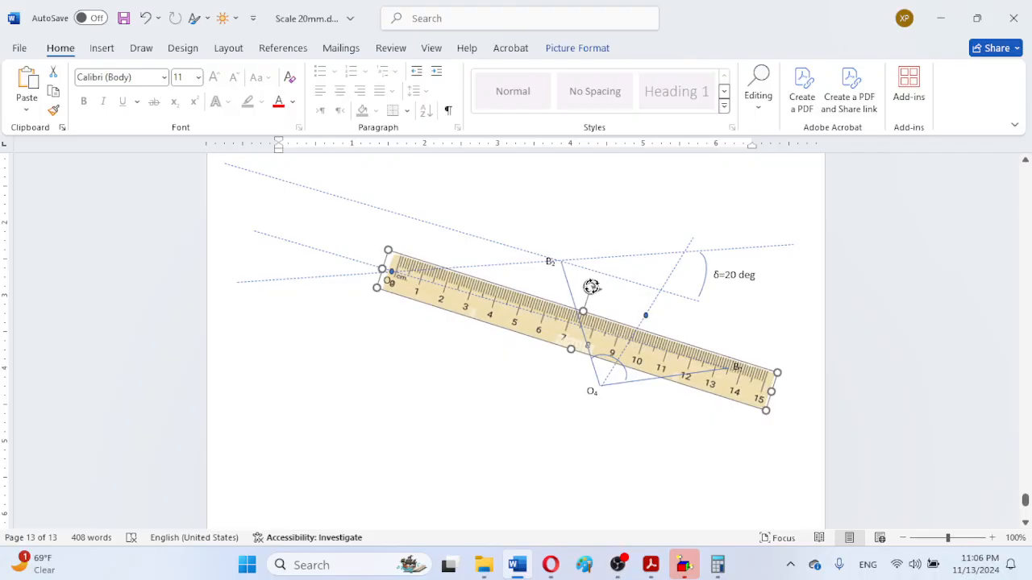
left_click_drag(591, 287, 589, 285)
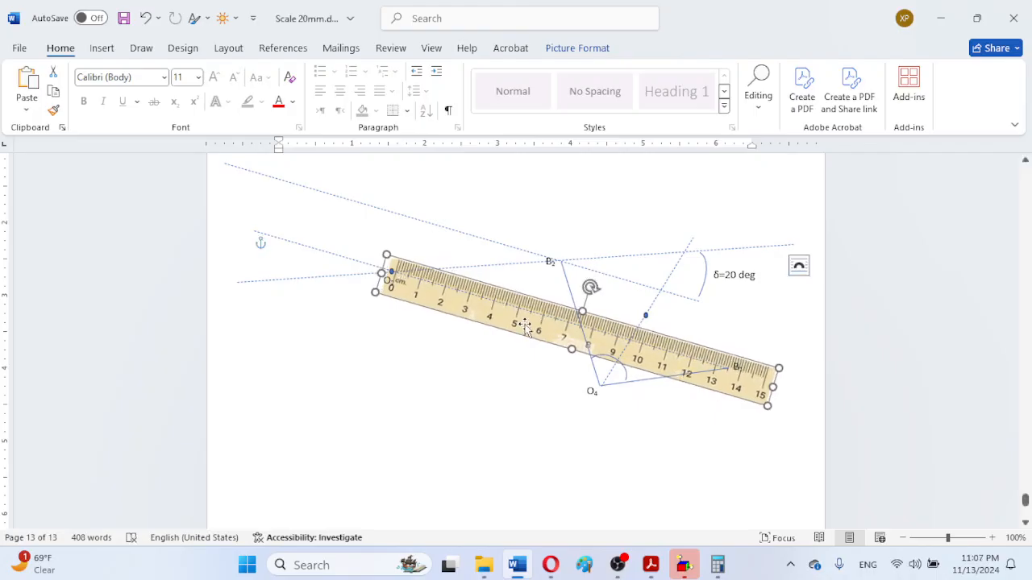
left_click_drag(524, 326, 518, 333)
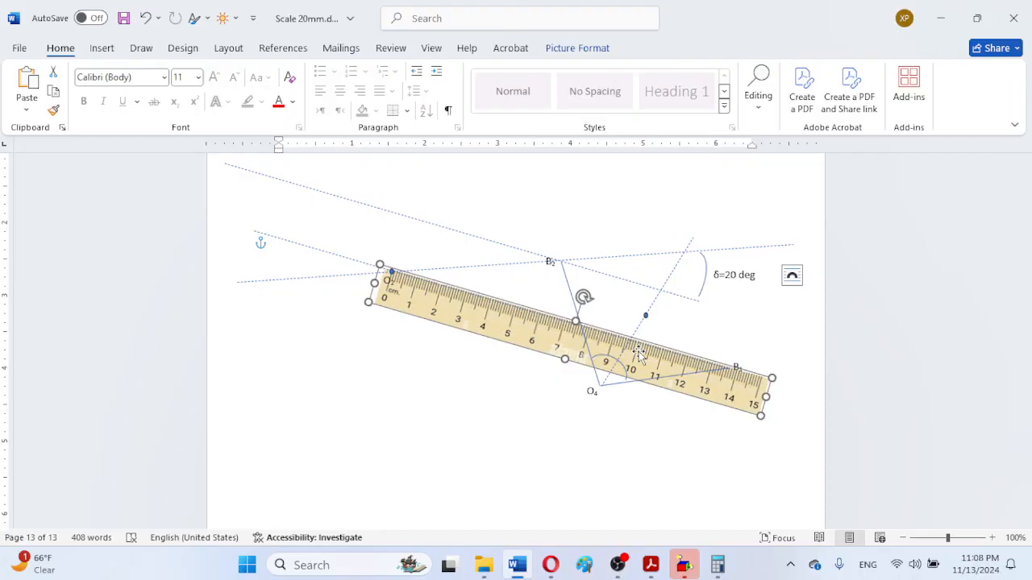
- Switch to the textbook PDF and review the steps for finding the crank and coupler lengths from O2B1 and O2B2
left_click(620, 567)
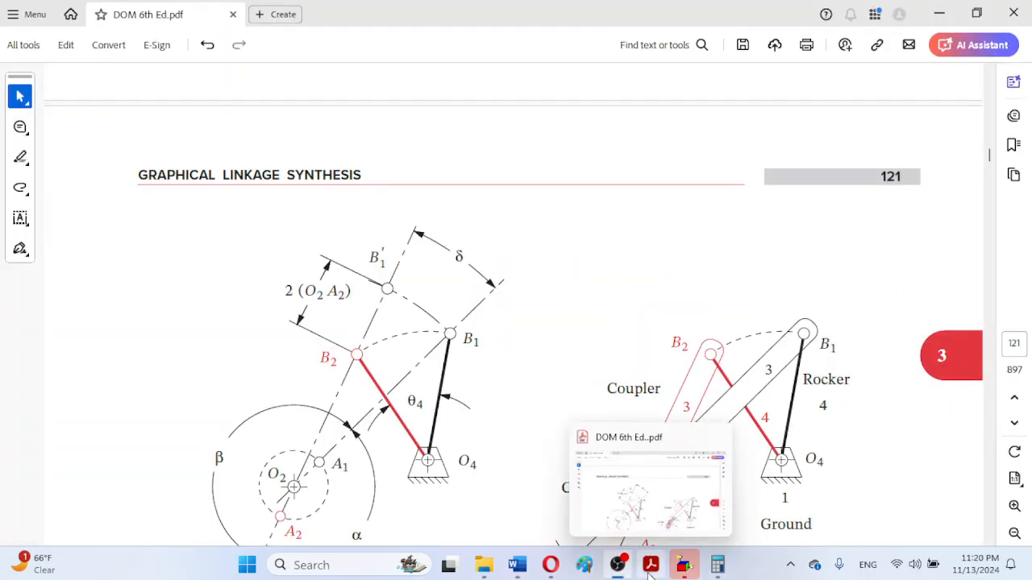
scroll(643, 426, "up", 5)
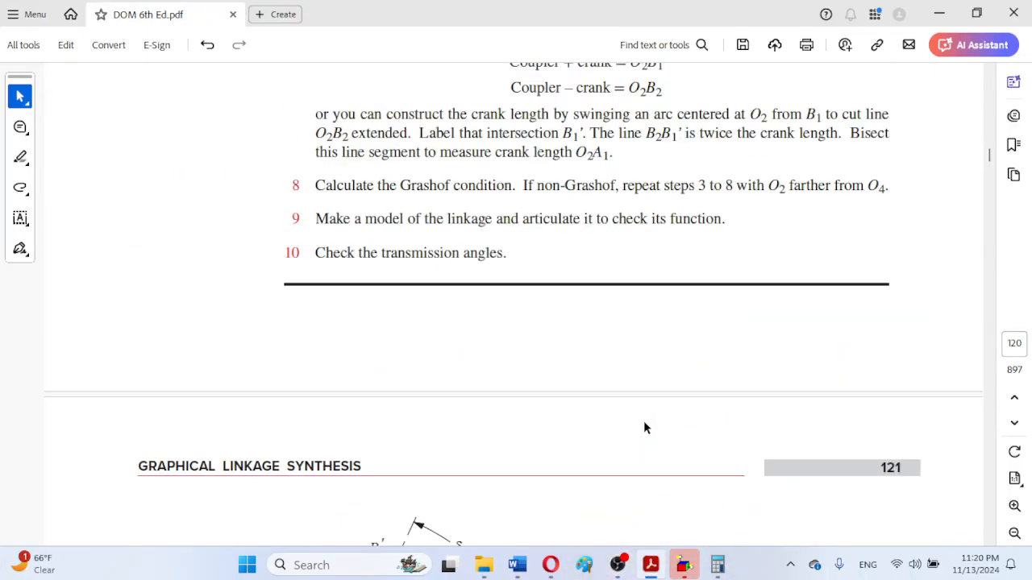
scroll(643, 421, "up", 2)
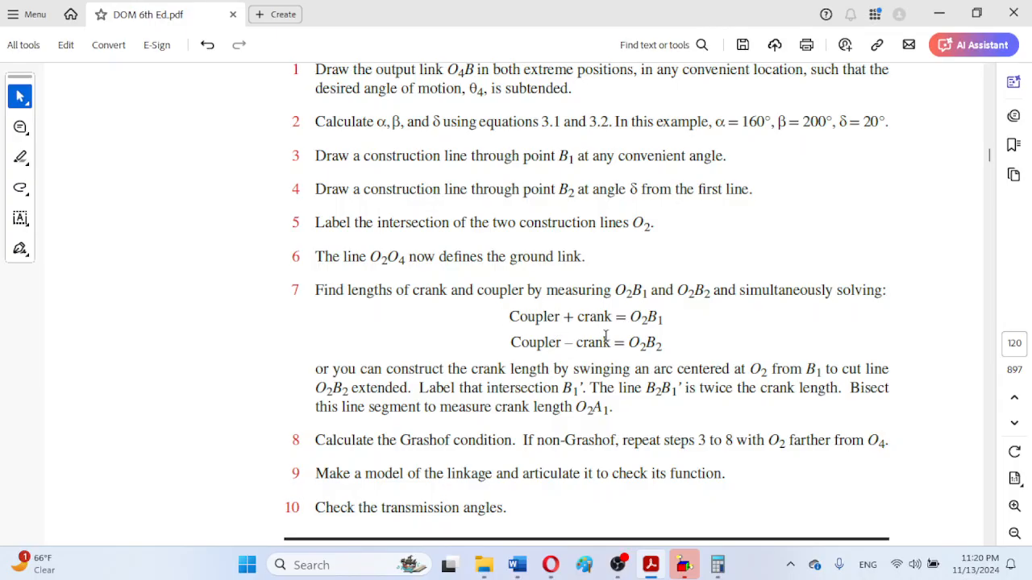
scroll(388, 415, "down", 1)
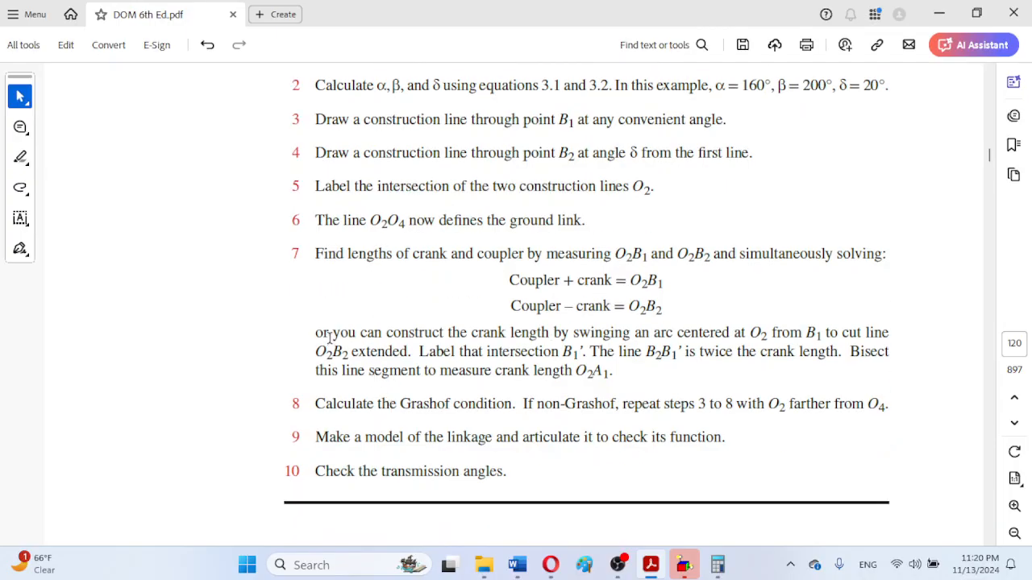
scroll(329, 337, "down", 1)
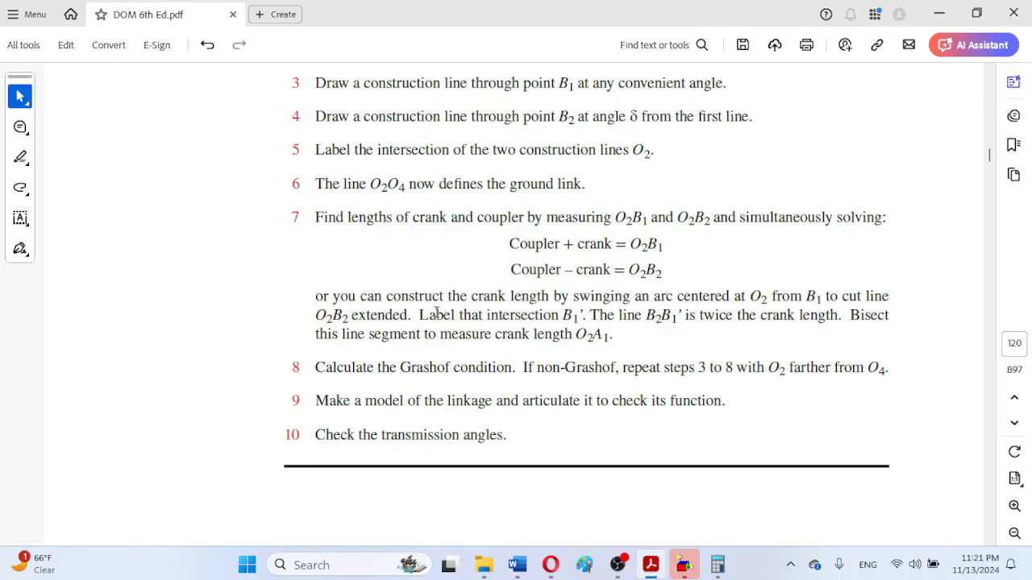
scroll(407, 436, "down", 7)
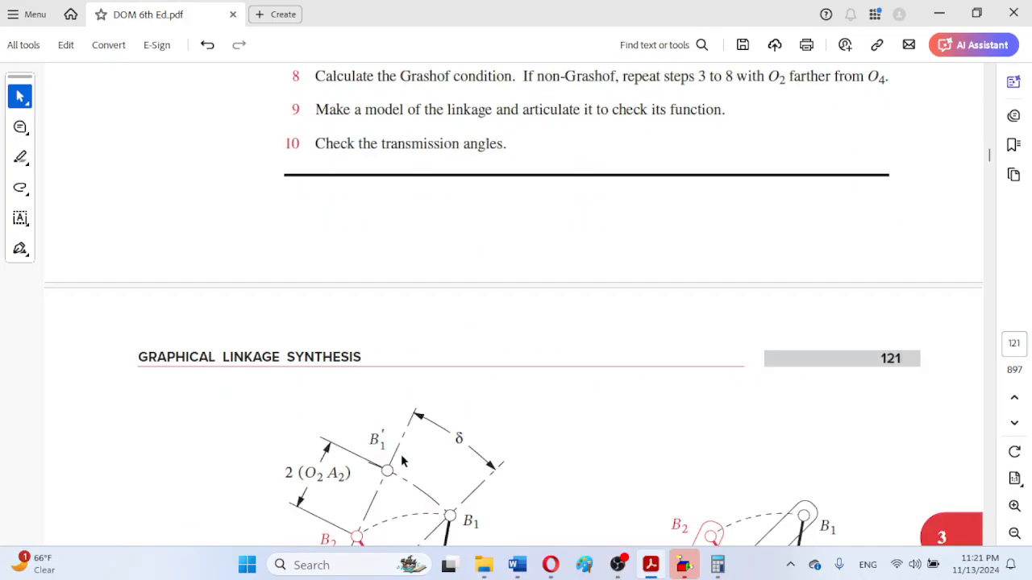
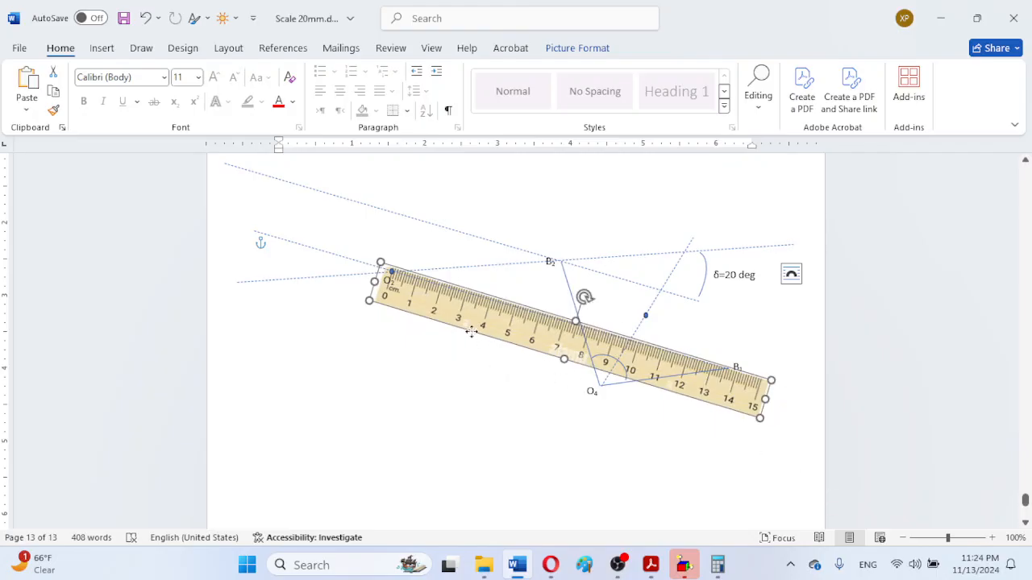
- Return to the Word construction and nudge the ruler's edge onto the line between O2 and B1
left_click_drag(704, 397, 705, 392)
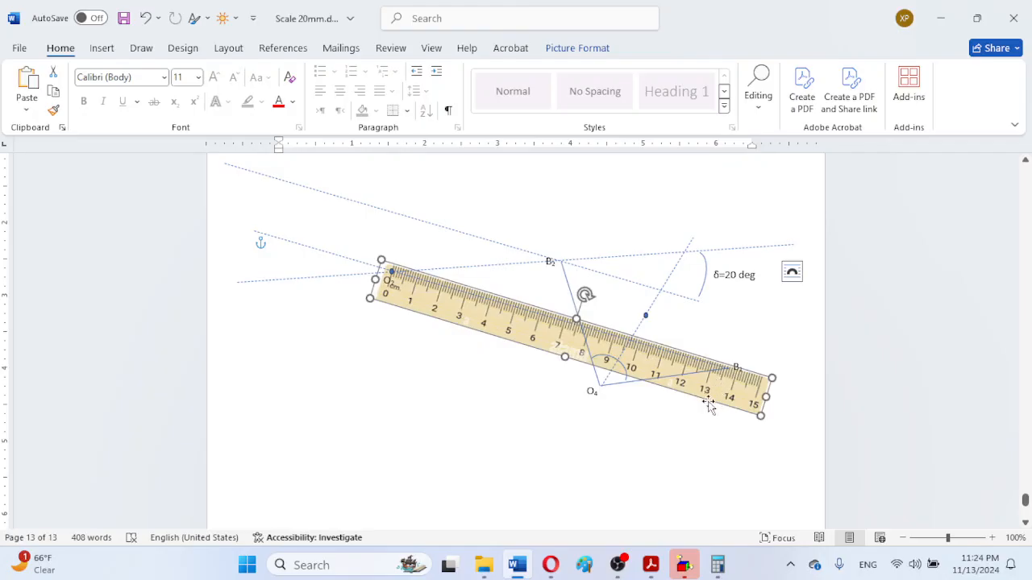
- Move the ruler off the line between O2 and B1 into the empty area below the construction
left_click_drag(490, 319, 478, 419)
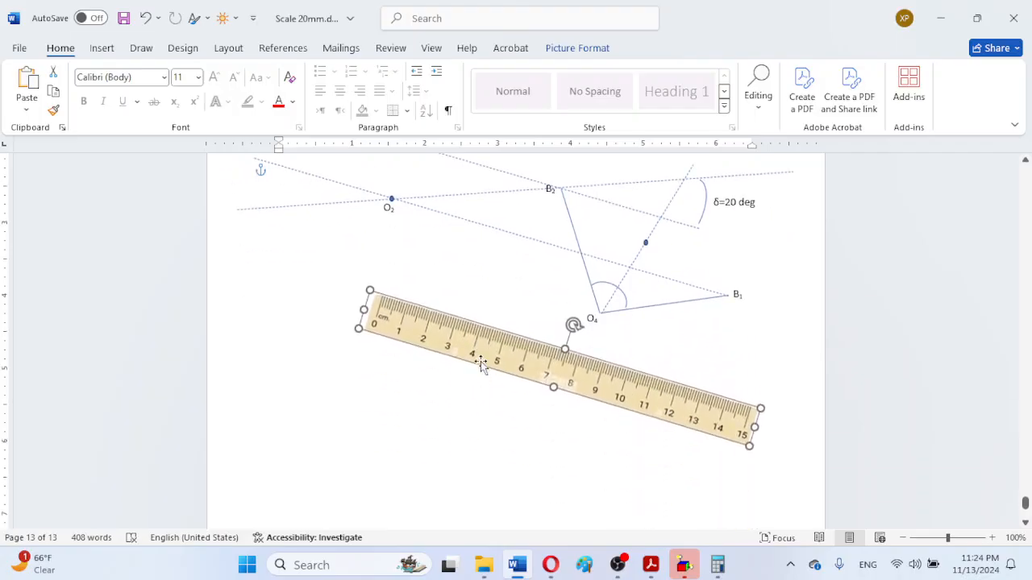
left_click_drag(479, 426, 466, 427)
scroll(466, 427, "up", 3)
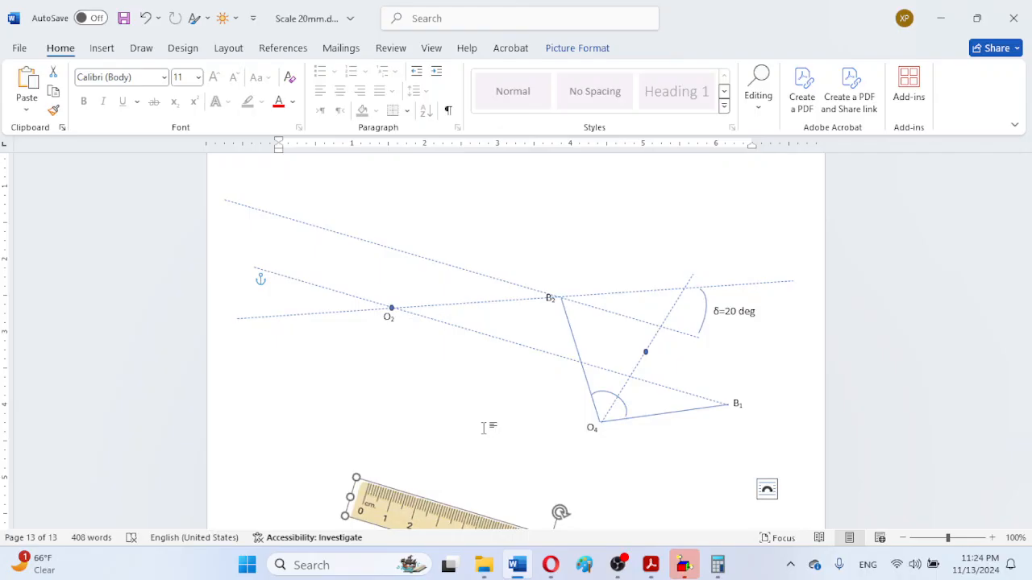
scroll(484, 412, "down", 2)
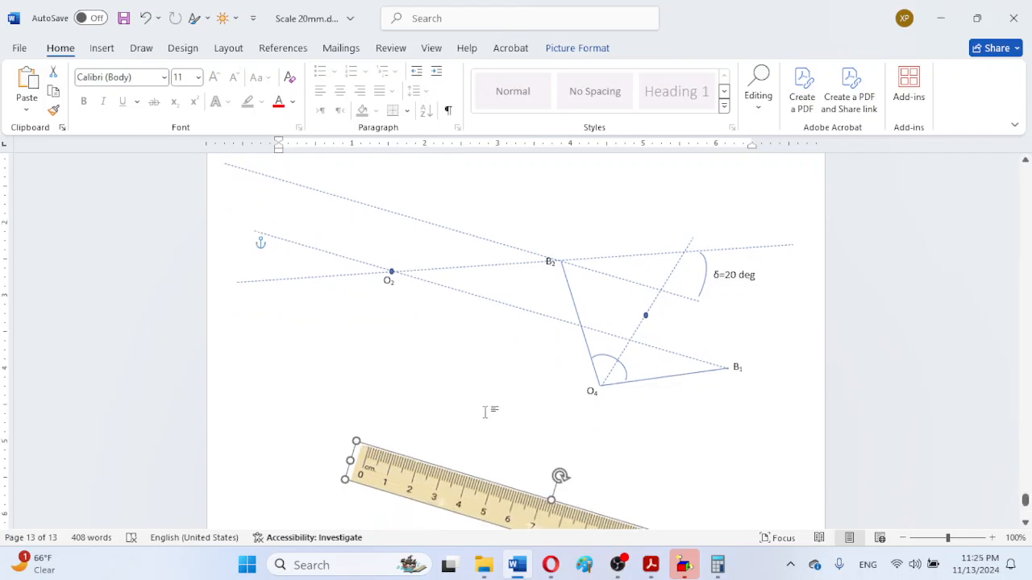
scroll(485, 412, "down", 5)
scroll(484, 412, "up", 6)
scroll(485, 412, "down", 8)
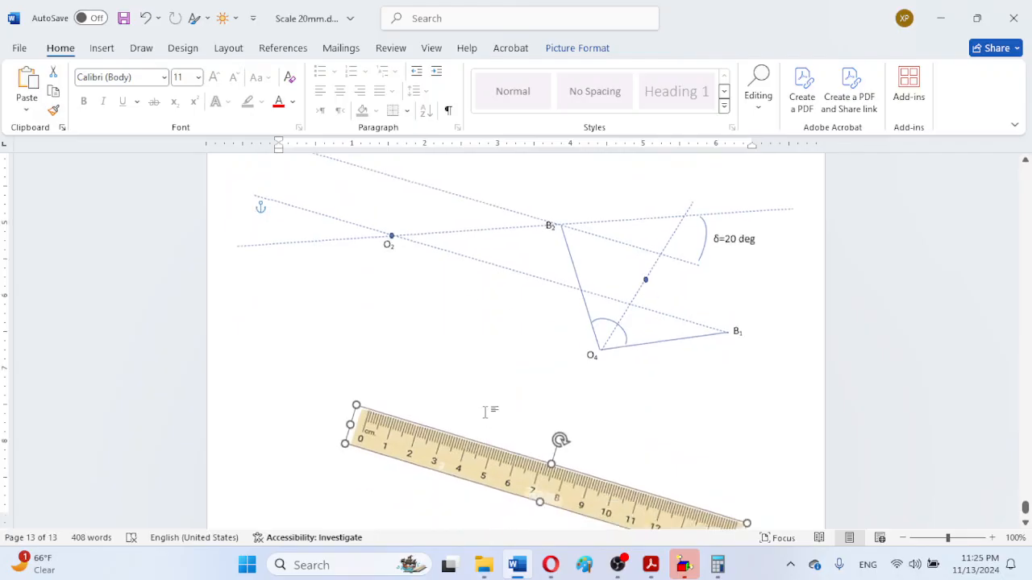
- Bring the protractor from the previous page onto the construction and centre it on O2, with its zero line along O2B1
scroll(484, 412, "up", 15)
scroll(486, 412, "up", 2)
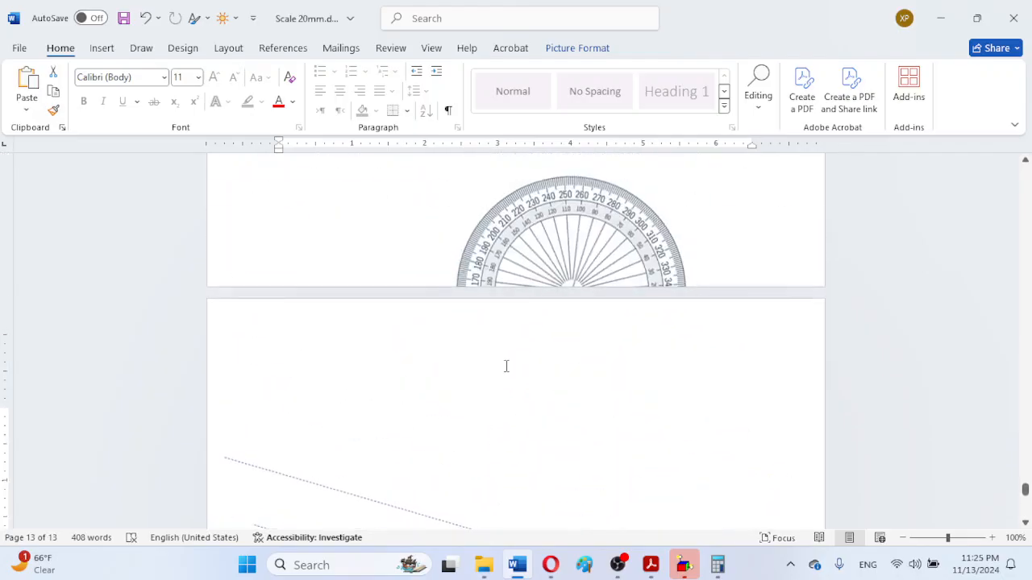
left_click(567, 237)
left_click_drag(567, 238, 483, 363)
scroll(483, 362, "down", 10)
scroll(484, 362, "up", 6)
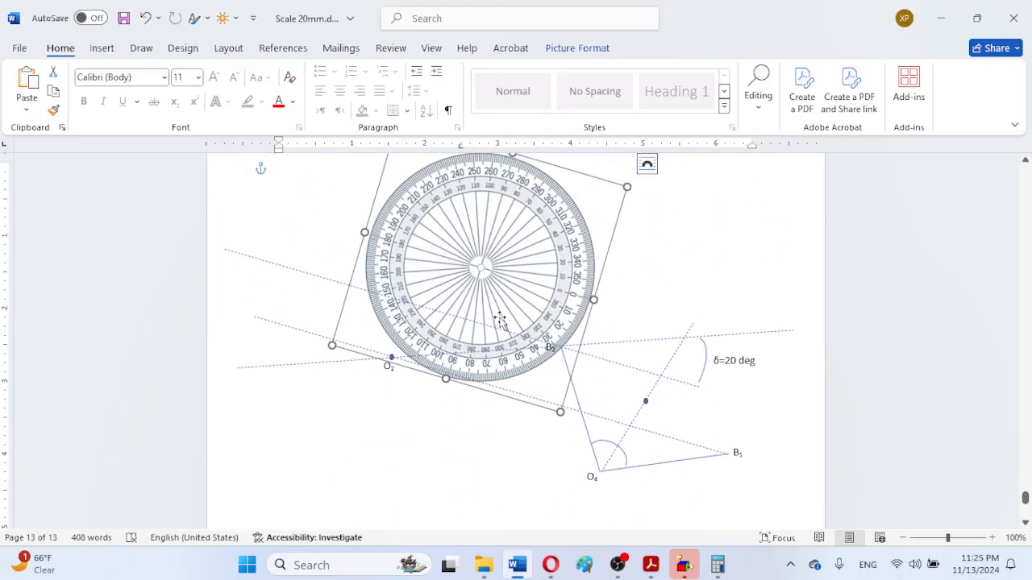
left_click_drag(497, 274, 408, 359)
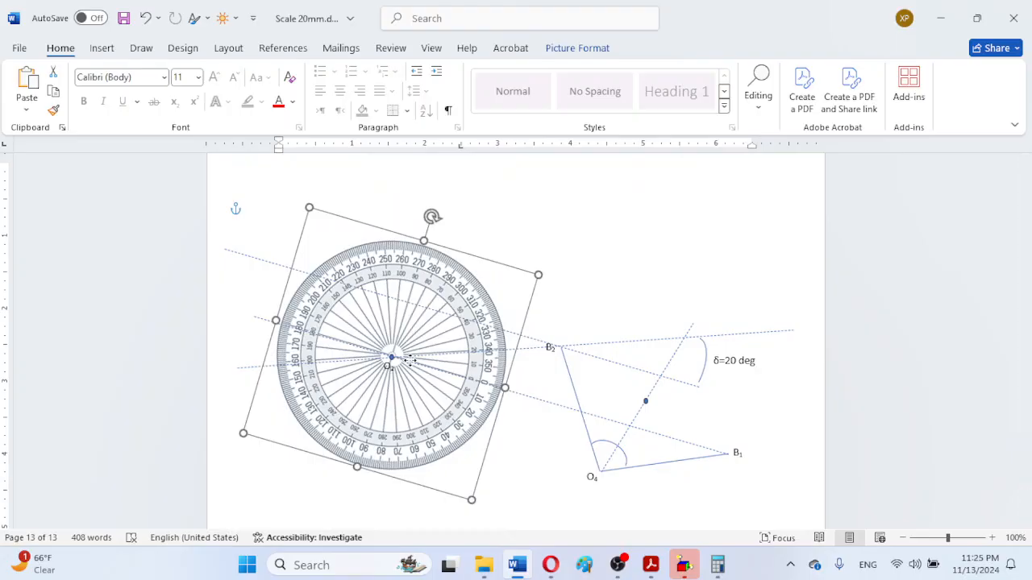
left_click_drag(409, 361, 410, 364)
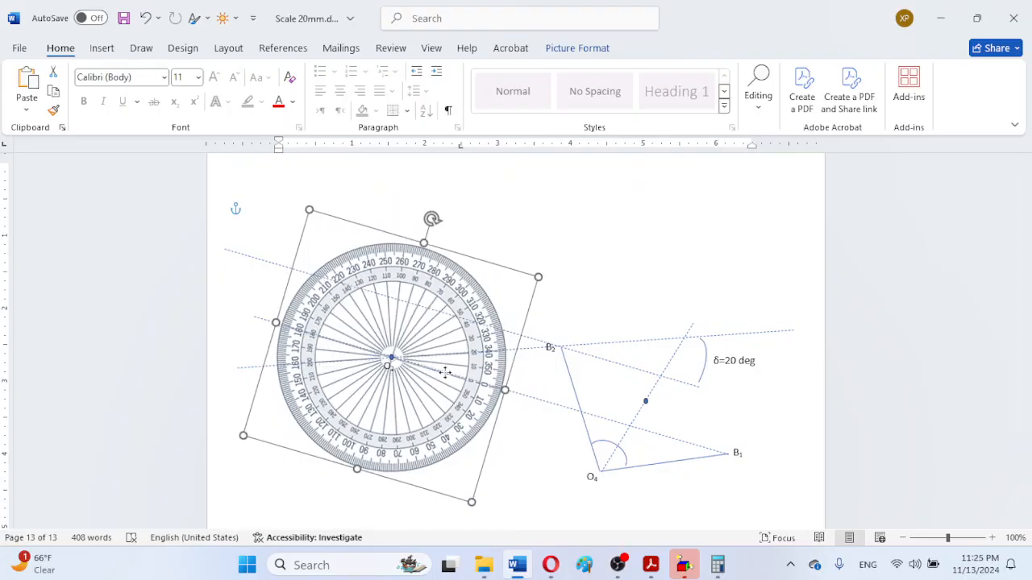
- Move the ruler further down the page, clear of the protractor
scroll(437, 370, "down", 5)
left_click_drag(569, 420, 521, 505)
scroll(521, 505, "down", 5)
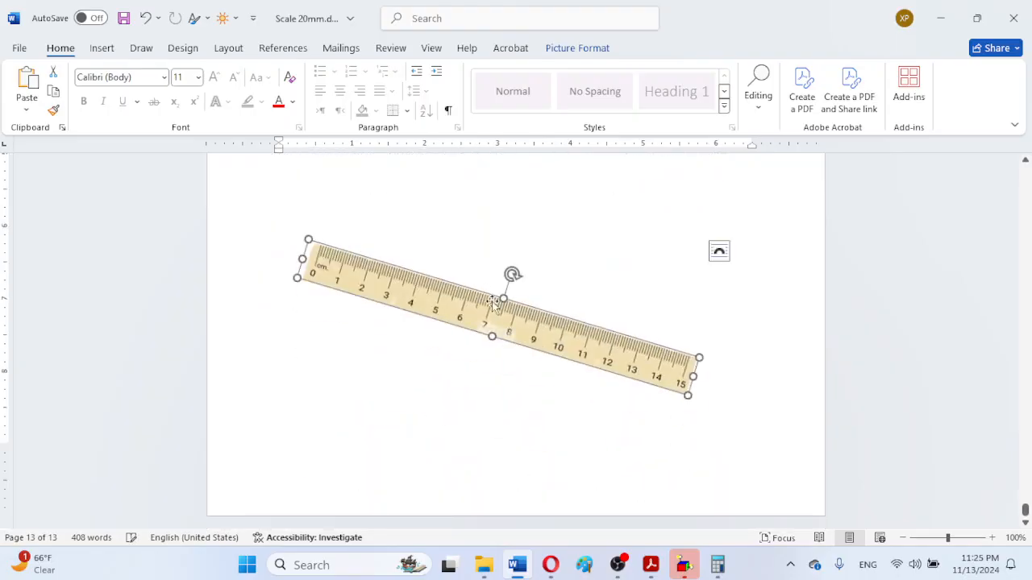
scroll(490, 295, "up", 5)
- Enlarge the protractor proportionally to cover the construction and bring its centre back toward O2
left_click(472, 315)
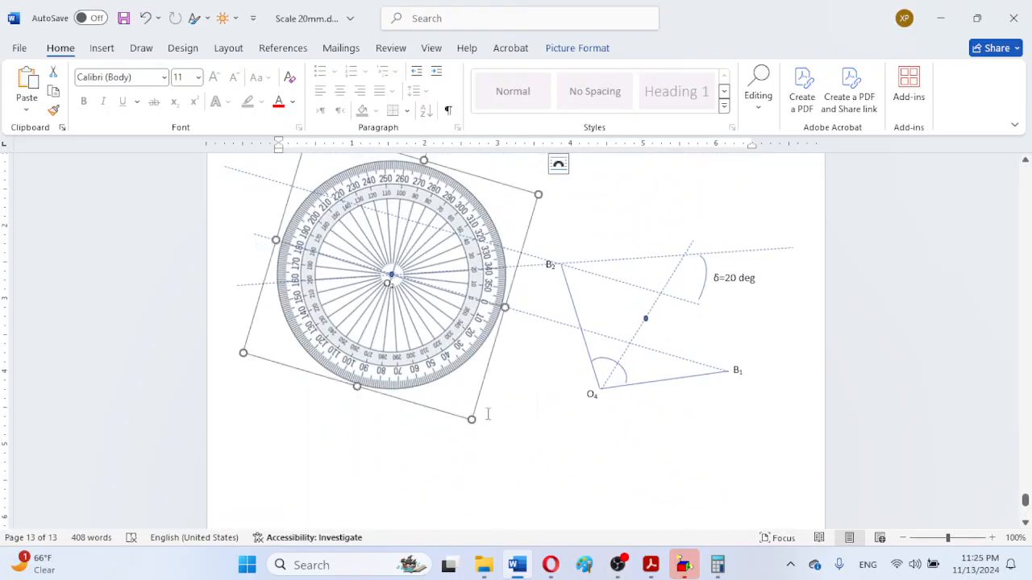
left_click_drag(471, 420, 881, 519)
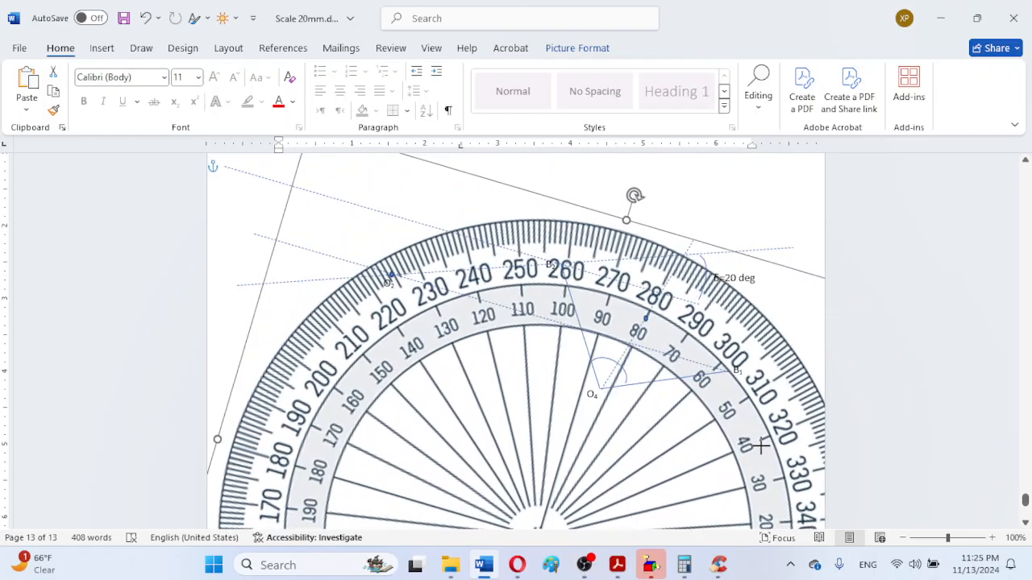
left_click_drag(469, 465, 393, 275)
left_click_drag(442, 372, 393, 323)
- Enlarge the protractor further so its outer scale extends past B1, and recentre it on O2
scroll(676, 395, "down", 6)
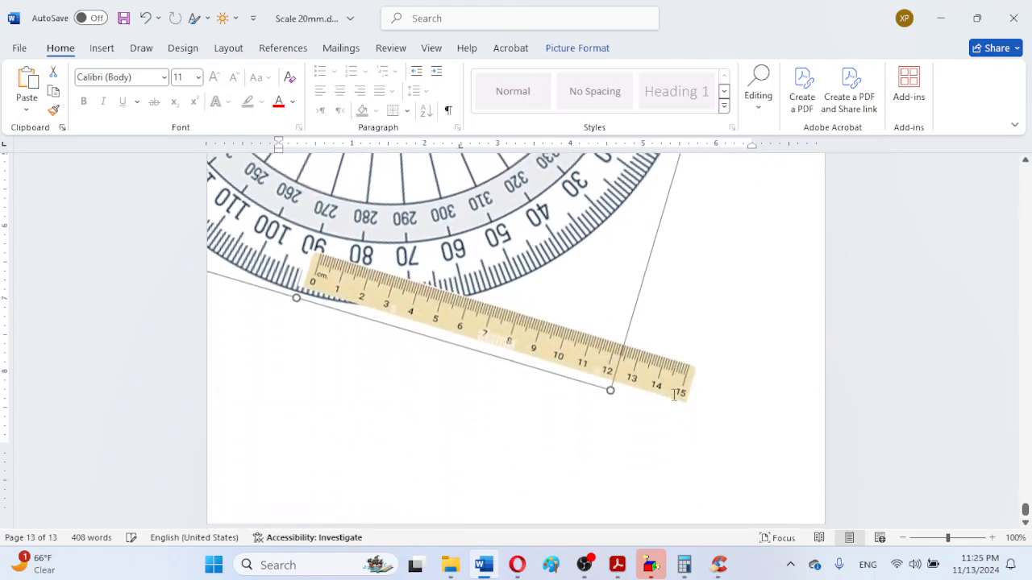
left_click_drag(618, 389, 760, 518)
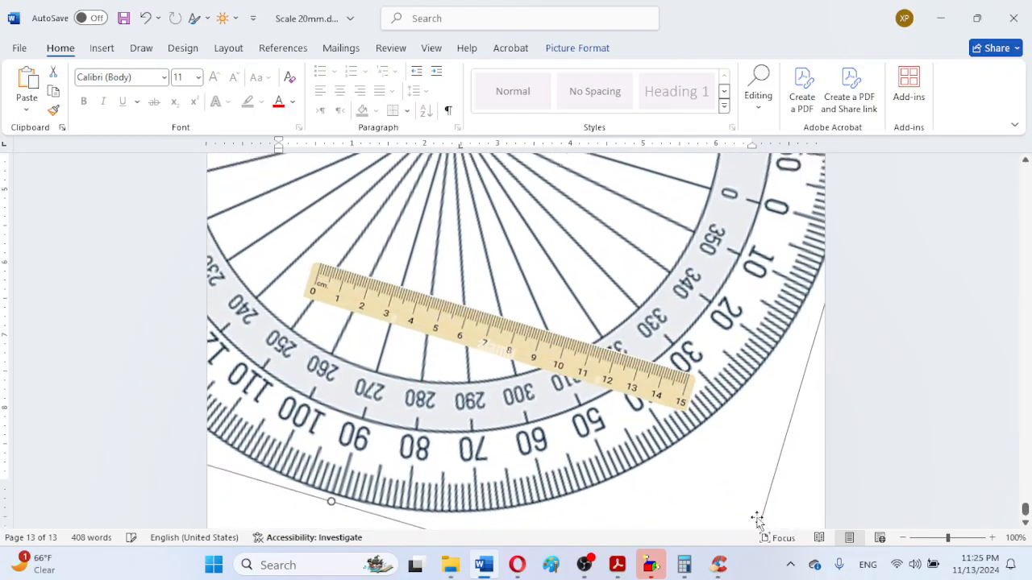
scroll(516, 420, "up", 3)
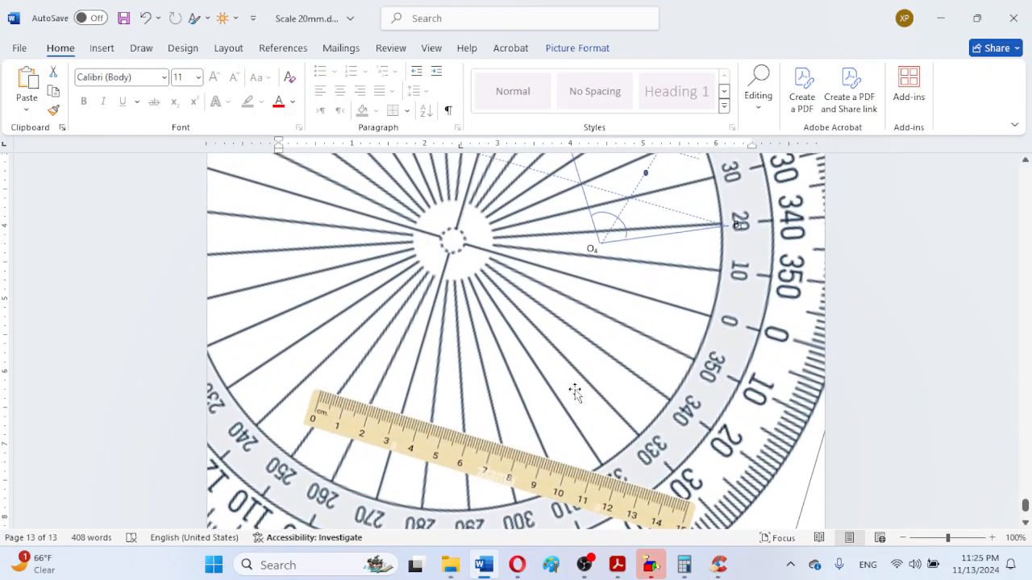
scroll(575, 391, "up", 2)
left_click_drag(543, 396, 492, 299)
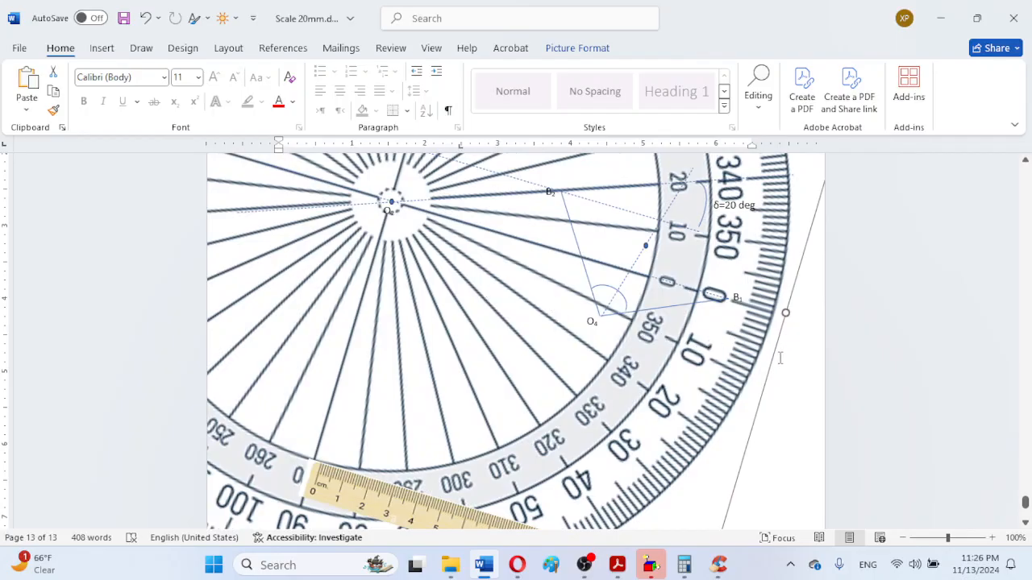
- Reduce the protractor's size slightly and realign its centre with O2
scroll(779, 358, "down", 2)
scroll(780, 358, "up", 2)
scroll(779, 358, "down", 5)
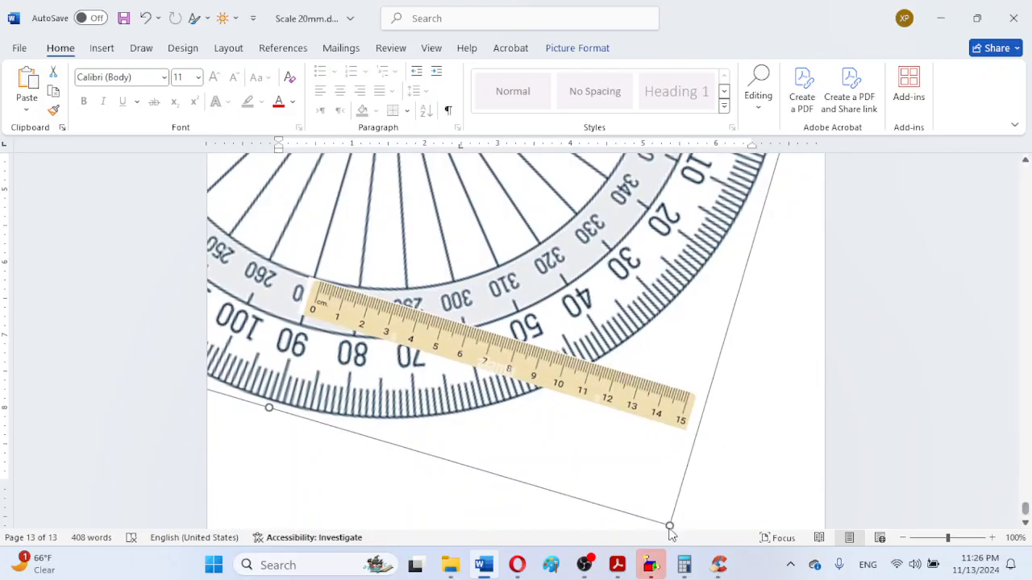
left_click_drag(669, 528, 619, 449)
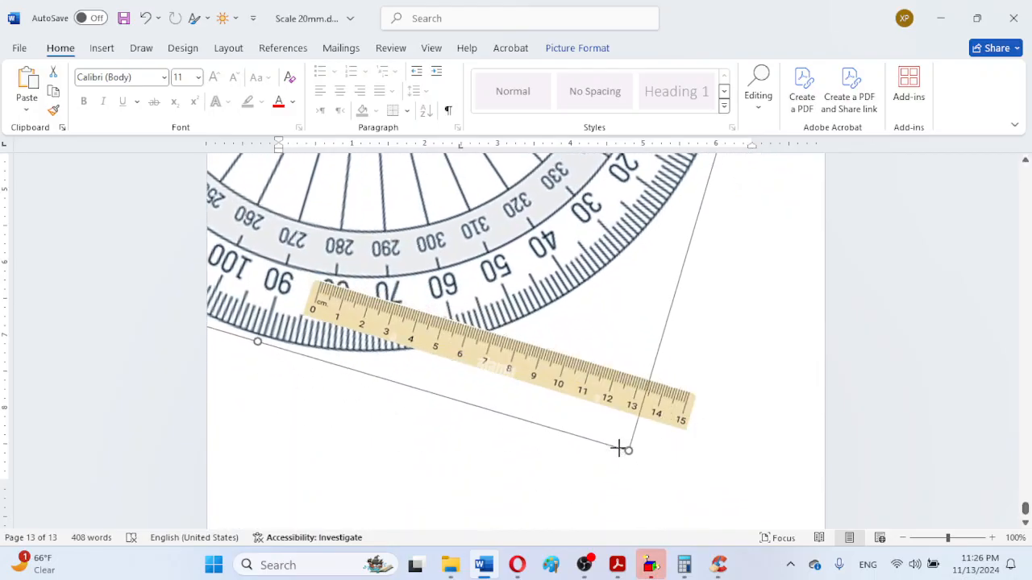
scroll(621, 472, "up", 8)
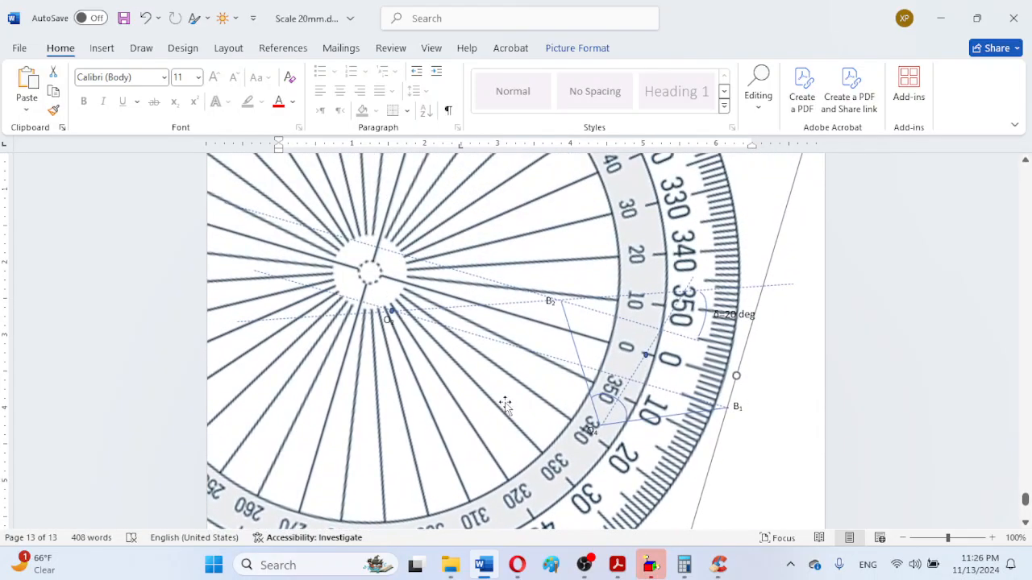
left_click_drag(486, 405, 507, 439)
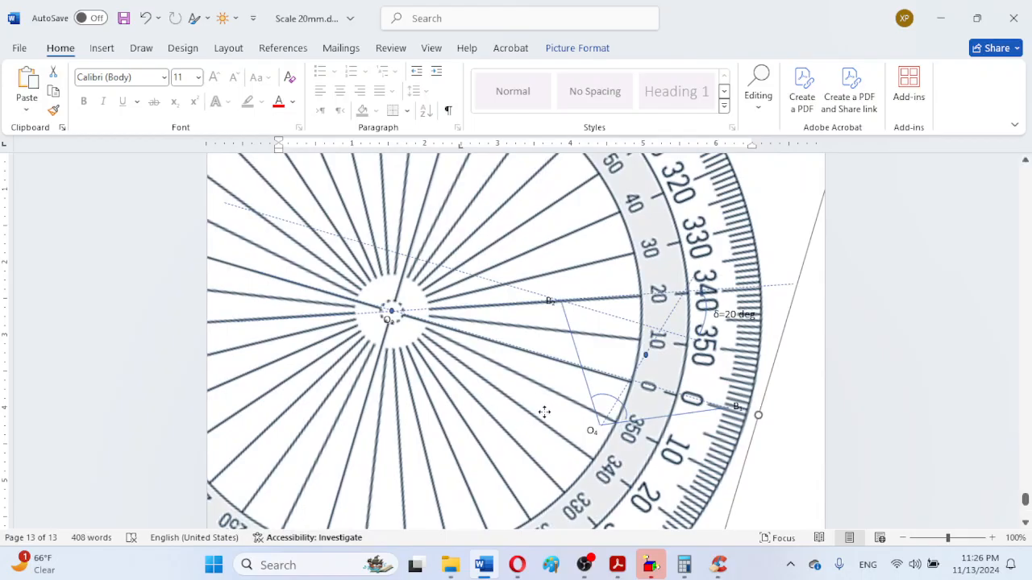
- Shrink the protractor until its outer edge passes through B1 while its centre sits on O2
scroll(546, 412, "down", 3)
scroll(547, 411, "down", 2)
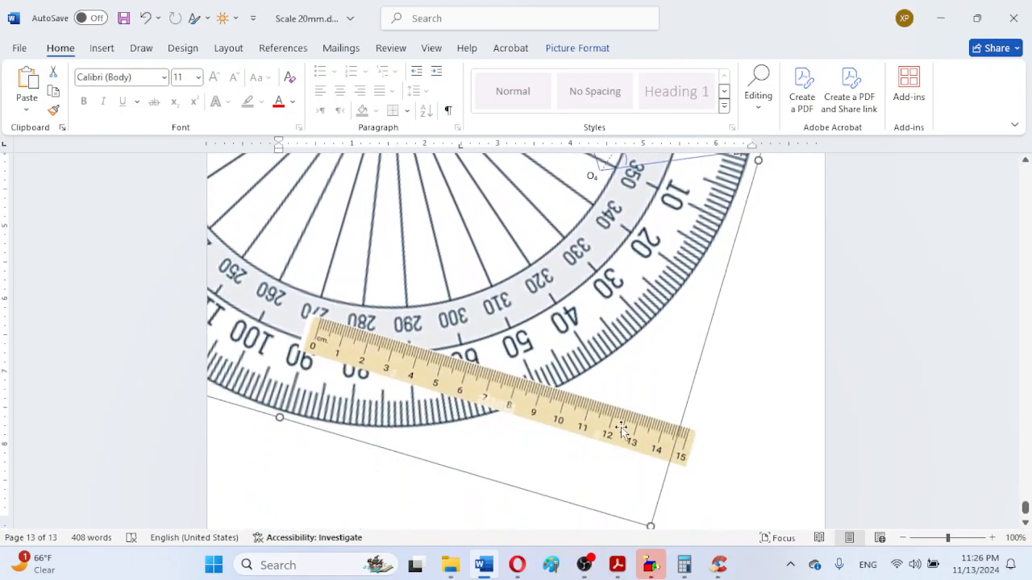
left_click_drag(651, 527, 624, 480)
scroll(623, 495, "up", 5)
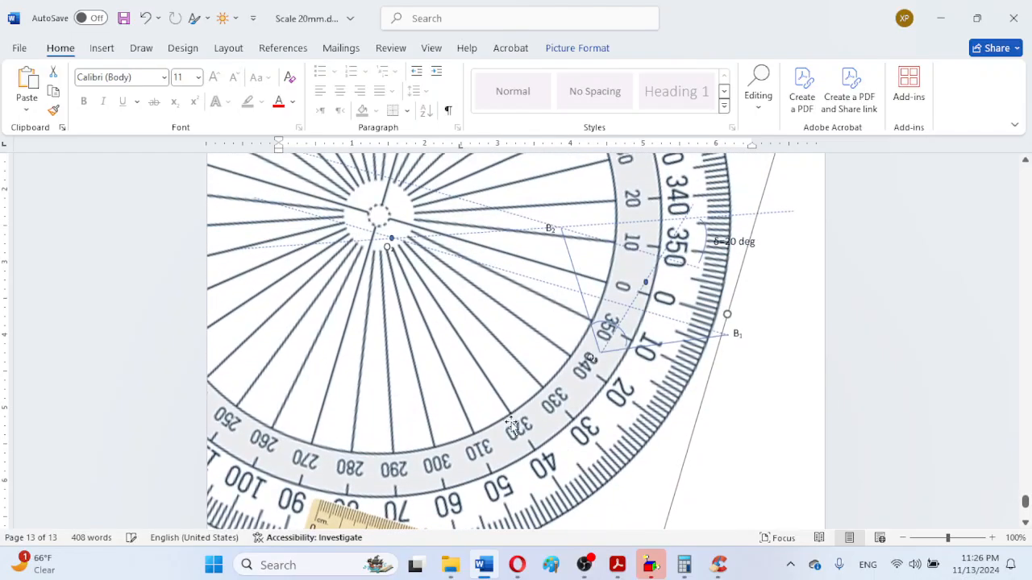
left_click_drag(417, 314, 426, 331)
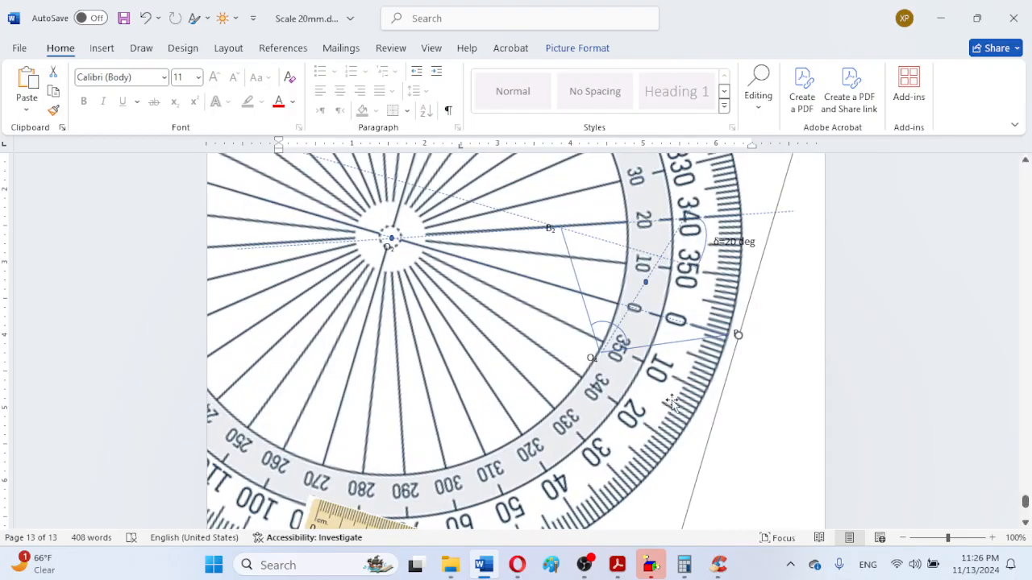
left_click(749, 357)
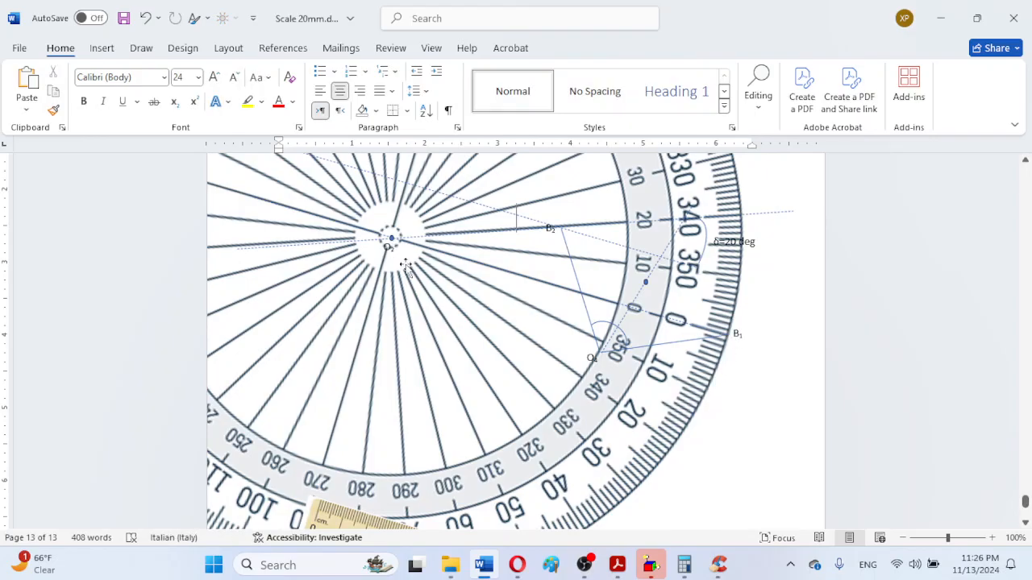
left_click(406, 267)
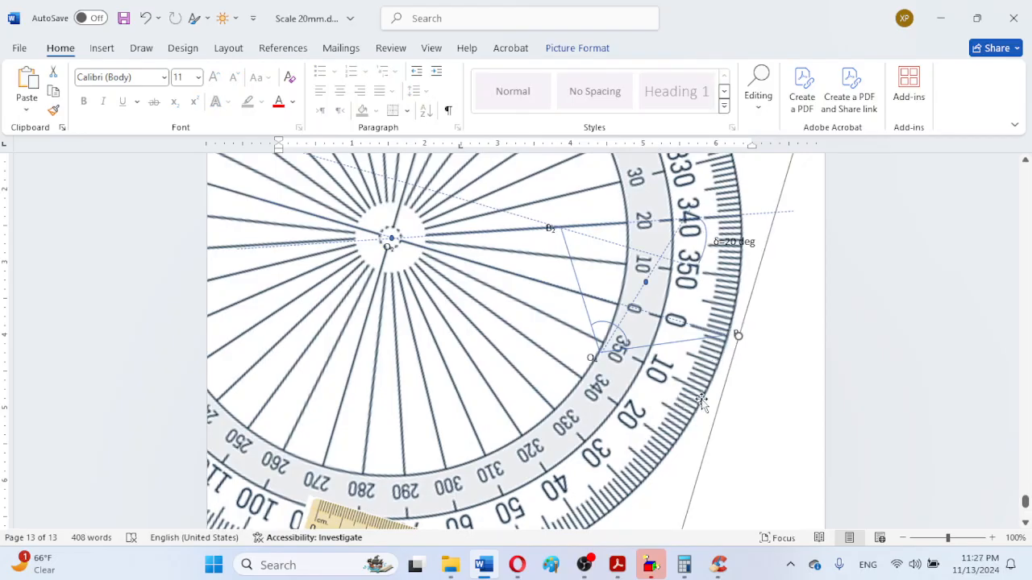
scroll(701, 400, "up", 1)
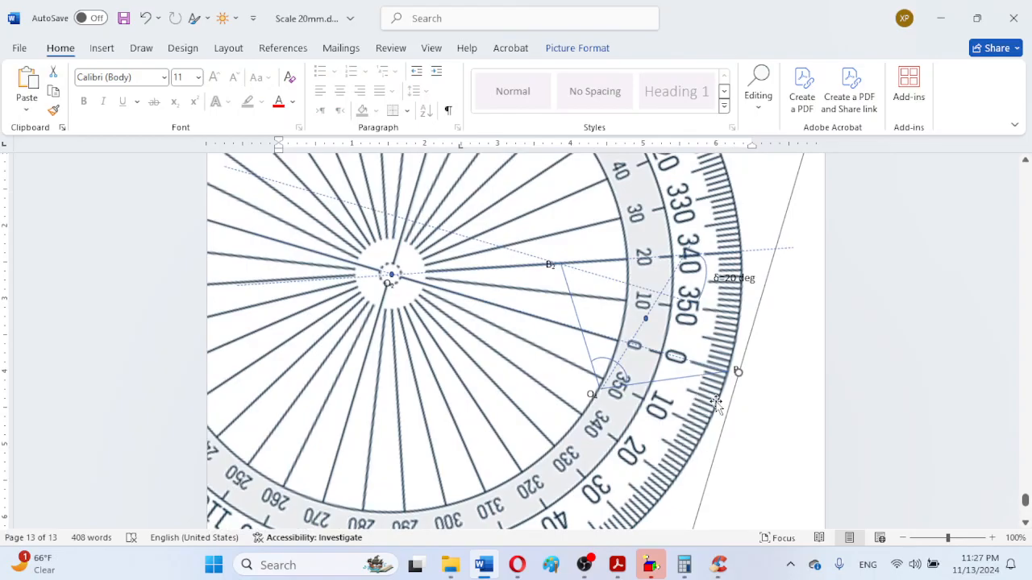
scroll(716, 349, "up", 1)
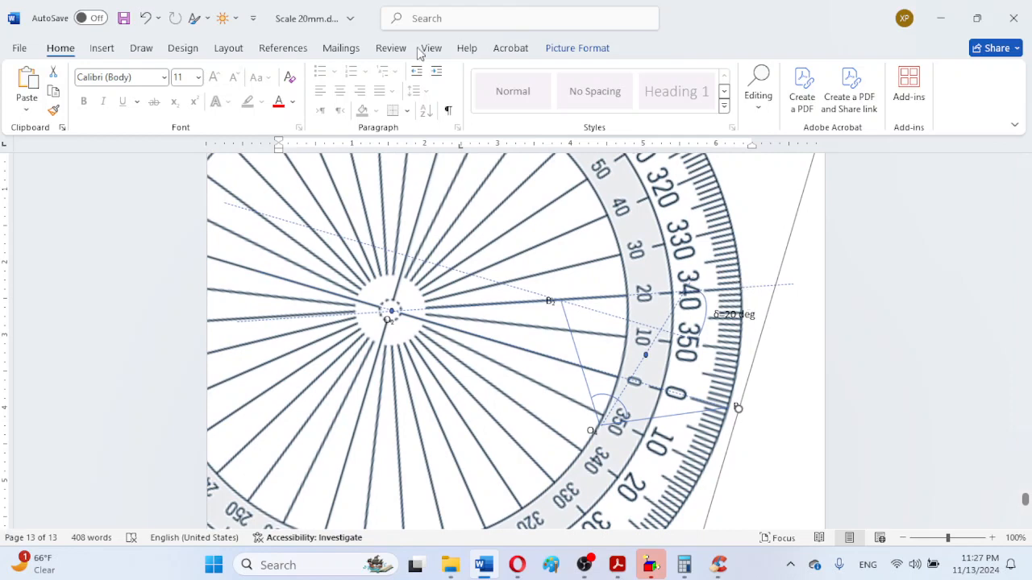
left_click(103, 48)
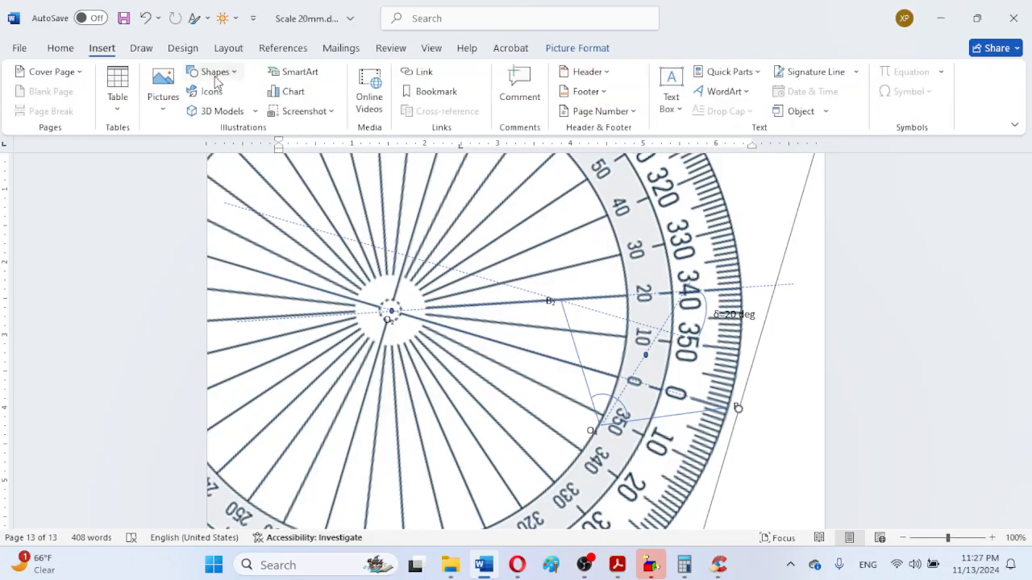
left_click(226, 71)
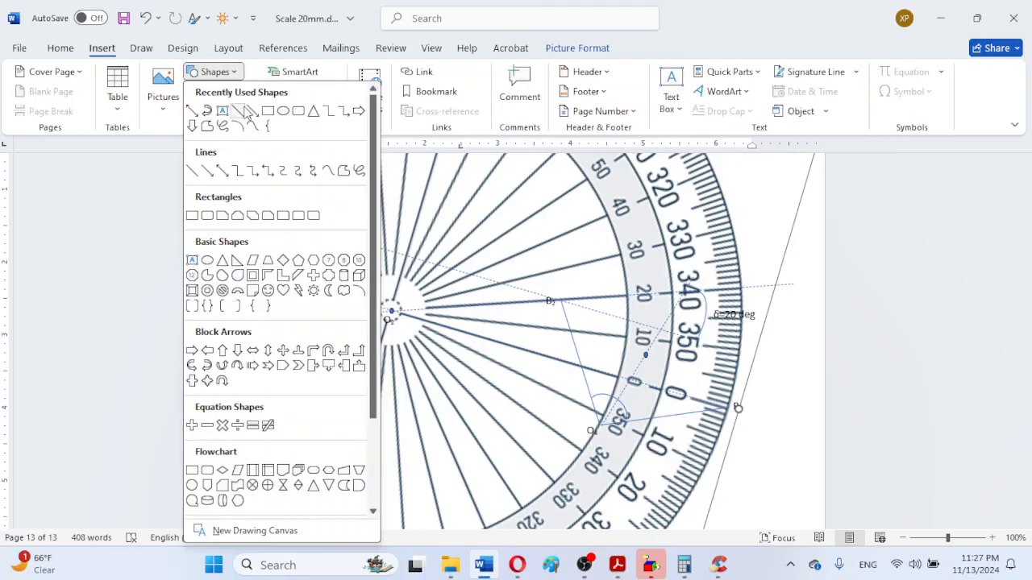
left_click(287, 111)
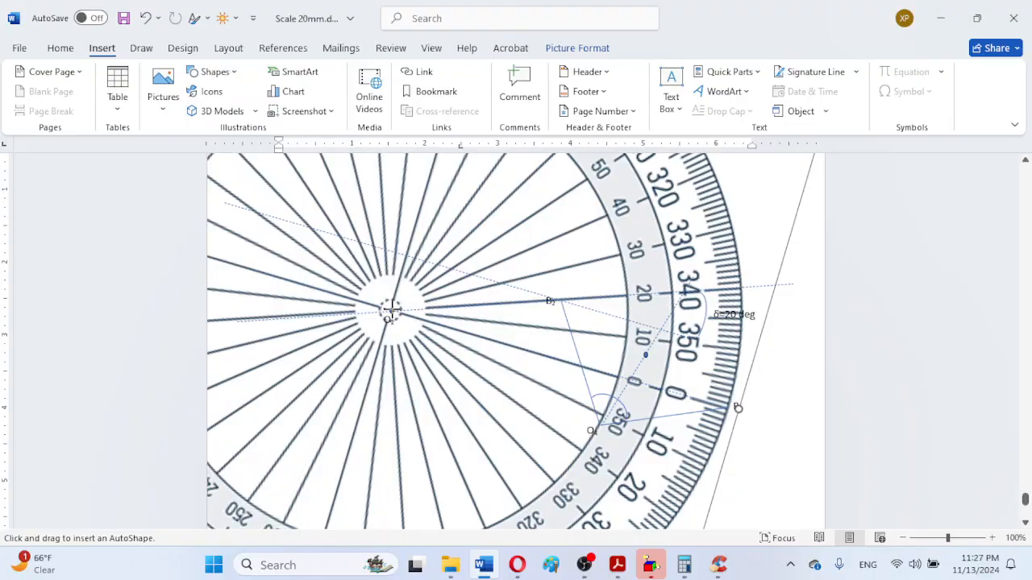
left_click_drag(390, 308, 411, 316)
mouse_move(635, 415)
left_mouse_down()
mouse_move(801, 449)
mouse_move(779, 467)
left_mouse_up()
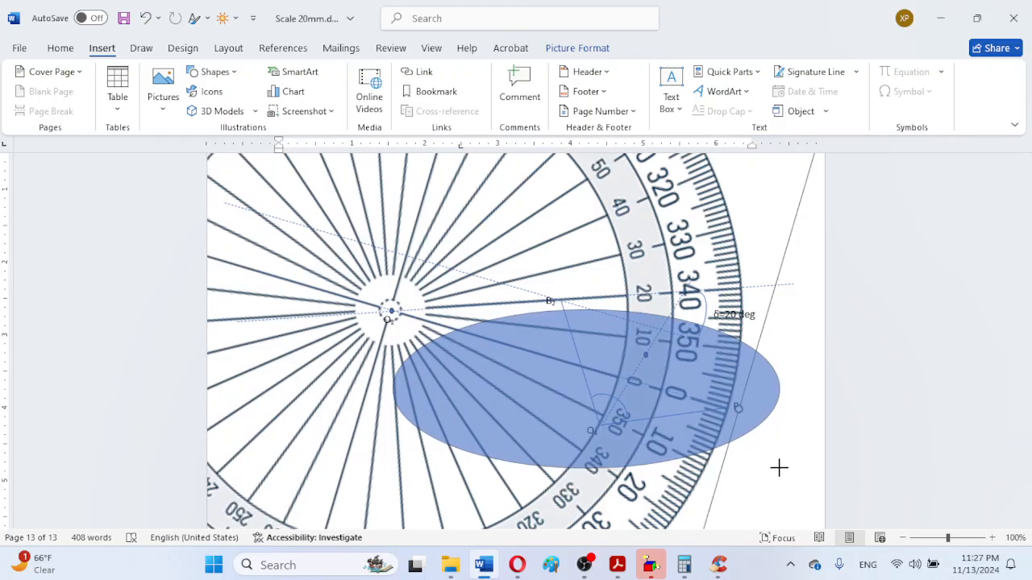
left_click_drag(779, 468, 779, 468)
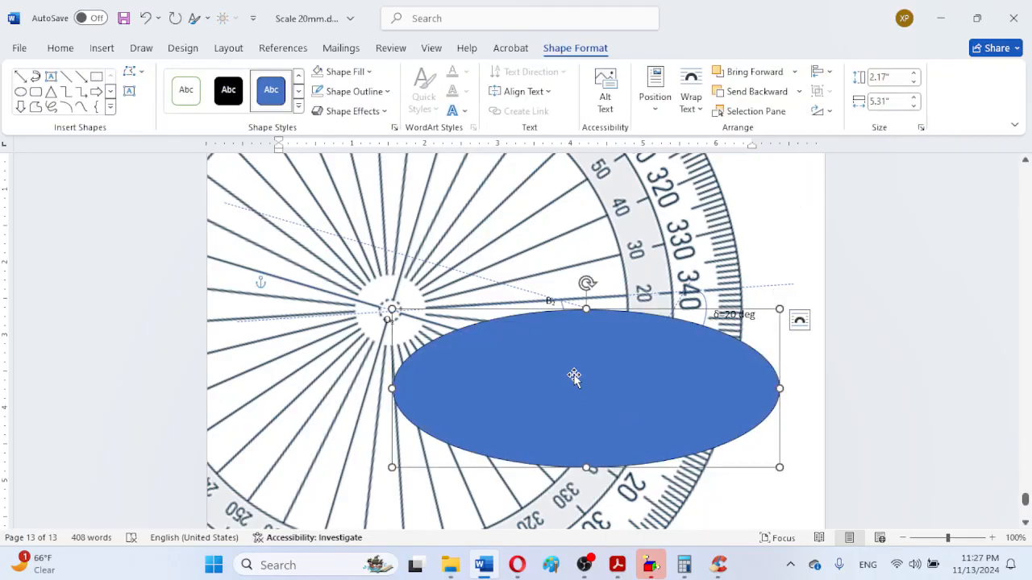
key("Delete")
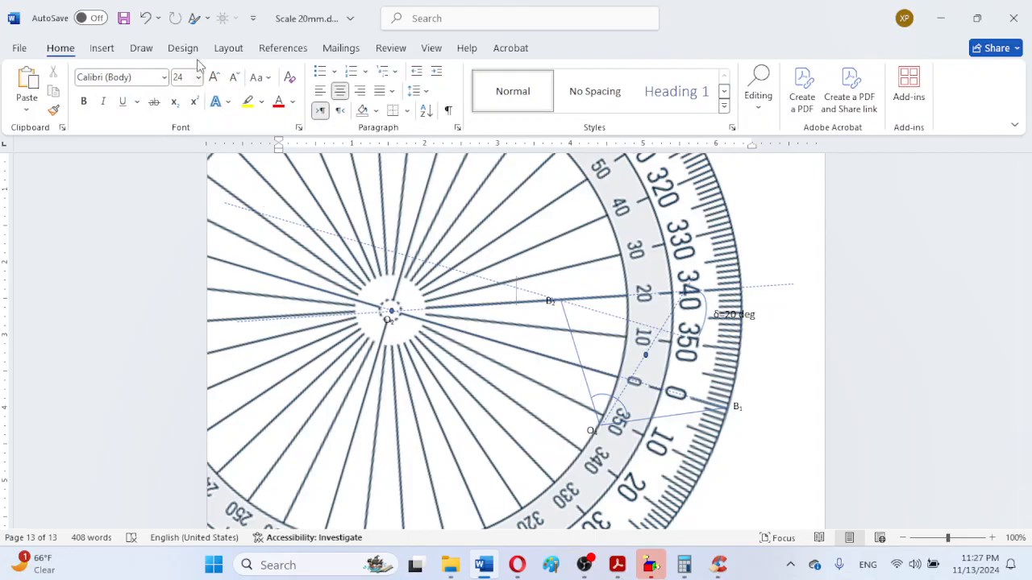
- Draw a short straight line about 0.47" high on the protractor's outer edge, across the extended line through O2 and B2
left_click(103, 50)
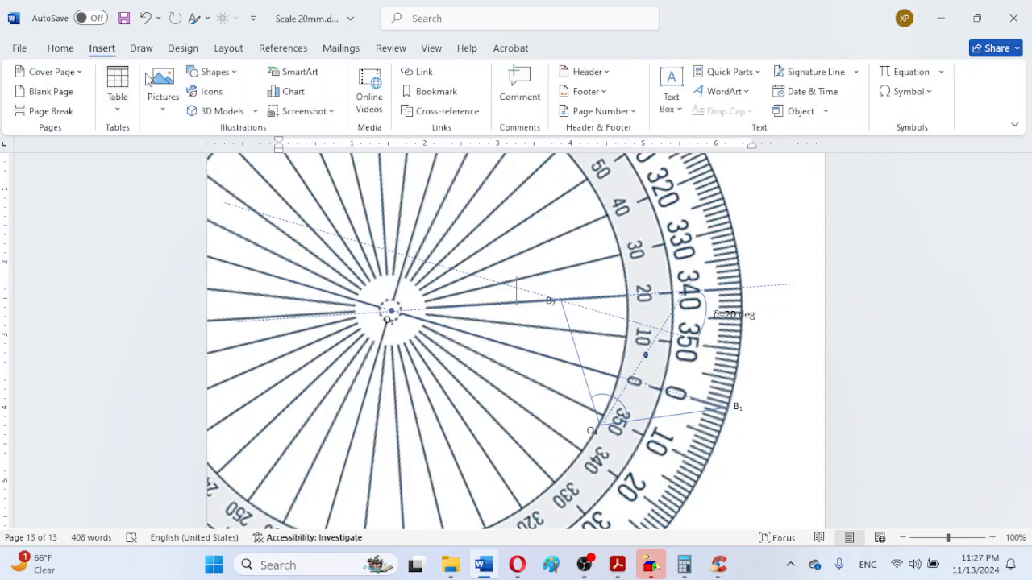
left_click(227, 74)
left_click(241, 113)
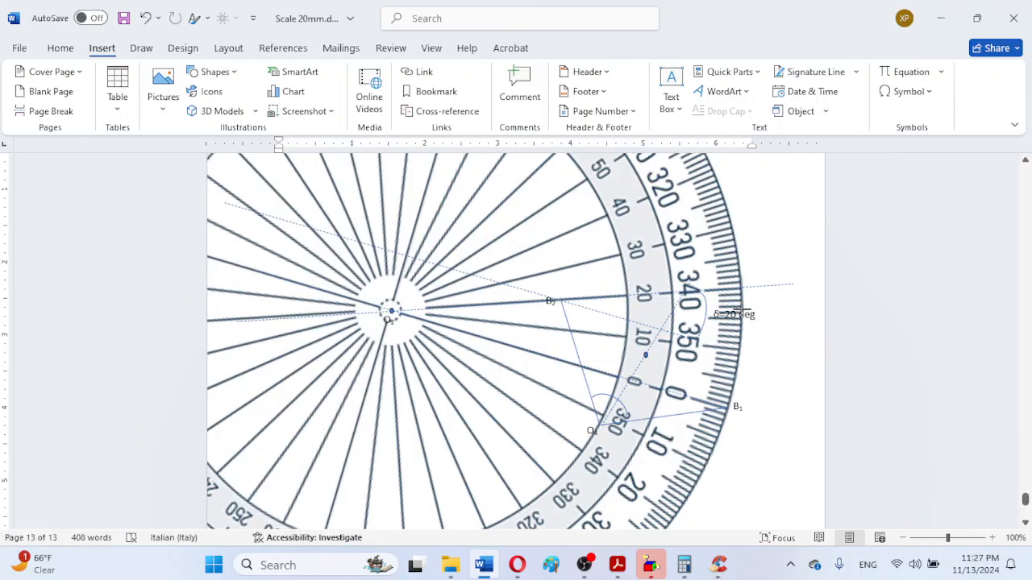
left_click_drag(742, 311, 742, 276)
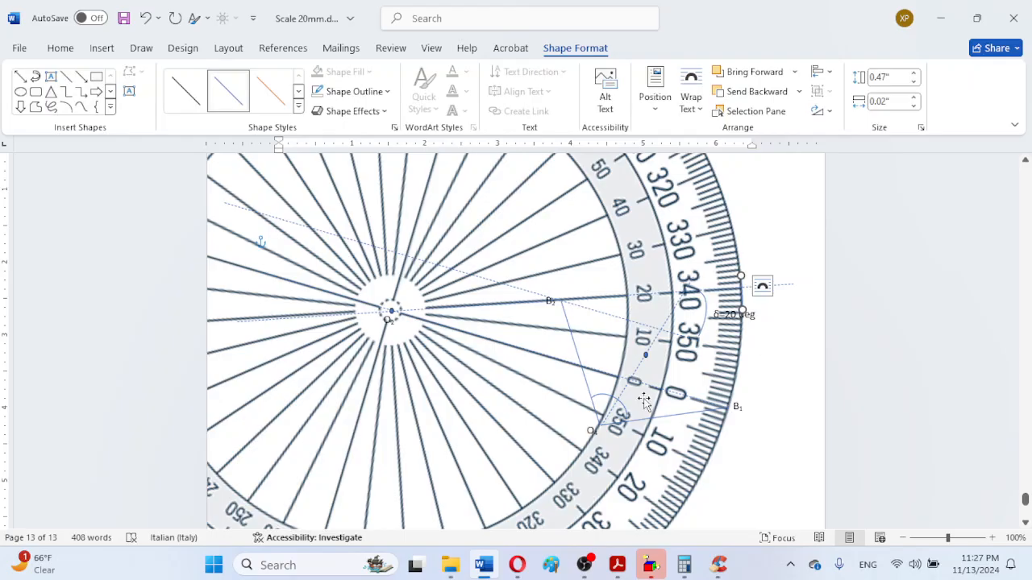
- Shrink the protractor repeatedly from its corner until it is much smaller than the O2B1 radius
scroll(643, 401, "down", 3)
left_click_drag(487, 262, 564, 233)
scroll(645, 435, "down", 4)
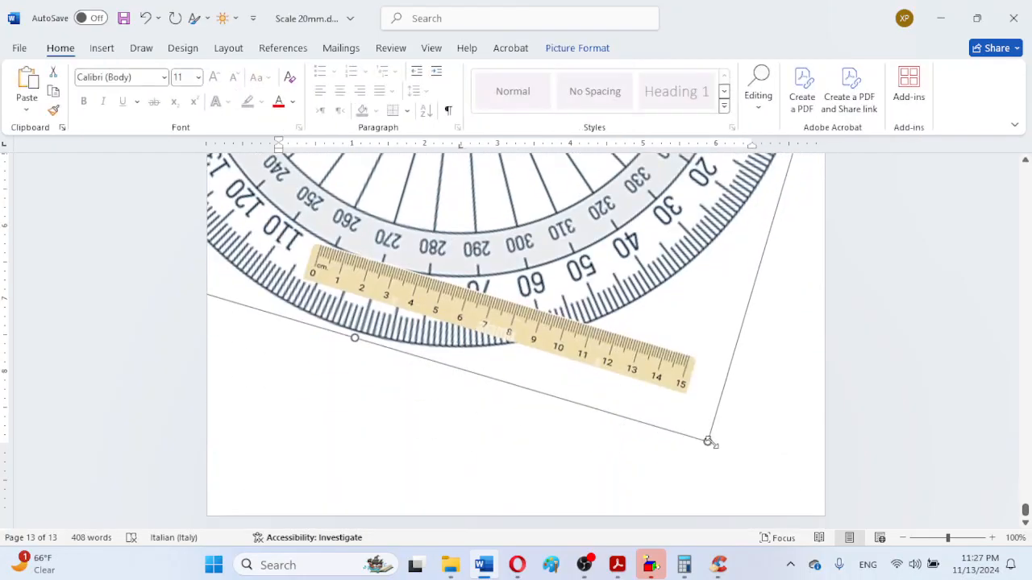
left_click_drag(708, 441, 503, 193)
scroll(701, 500, "down", 3)
scroll(677, 467, "down", 2)
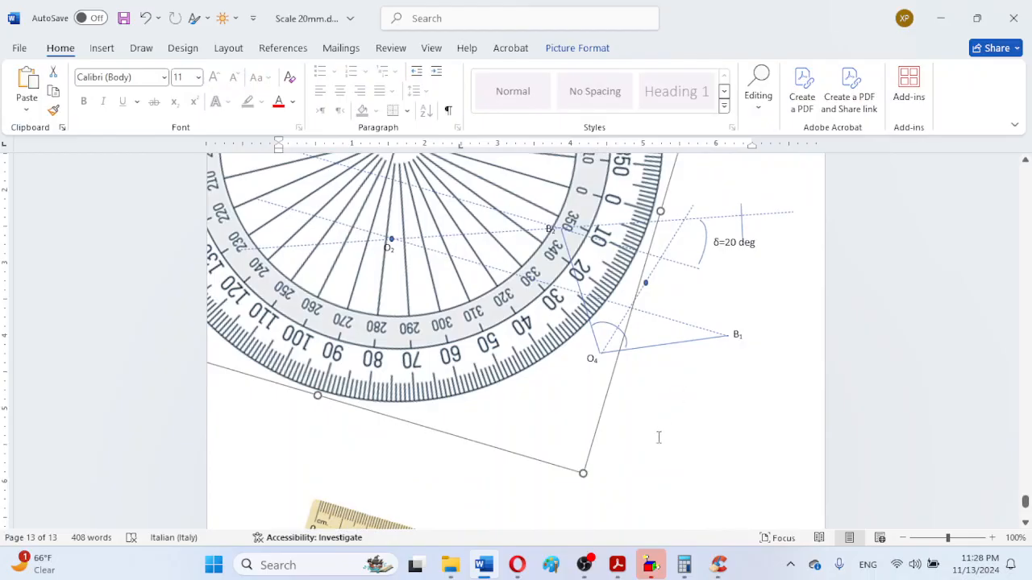
left_click_drag(585, 472, 399, 234)
scroll(435, 261, "down", 6)
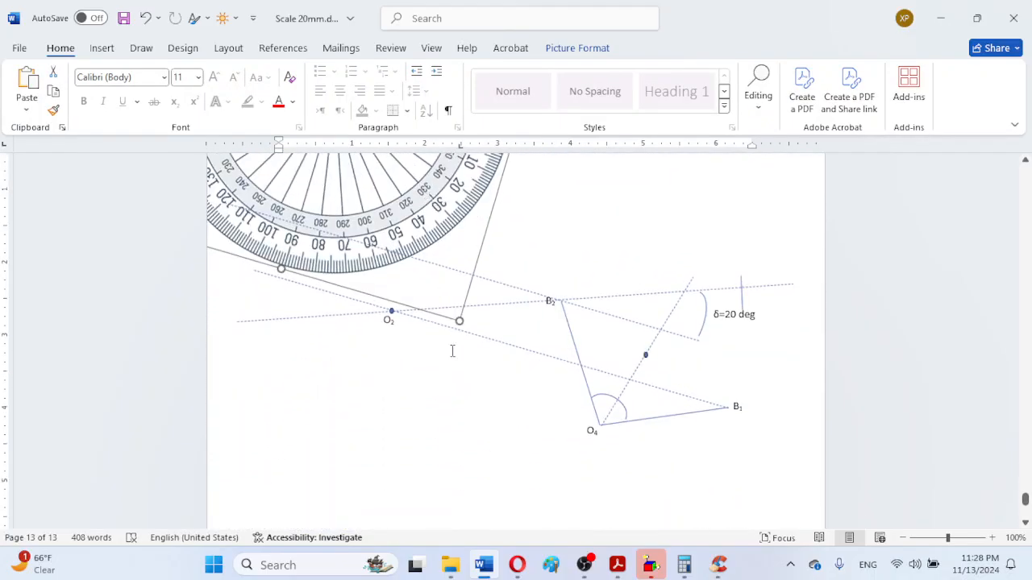
- Move the protractor off the construction into the blank area beneath it
scroll(371, 207, "up", 5)
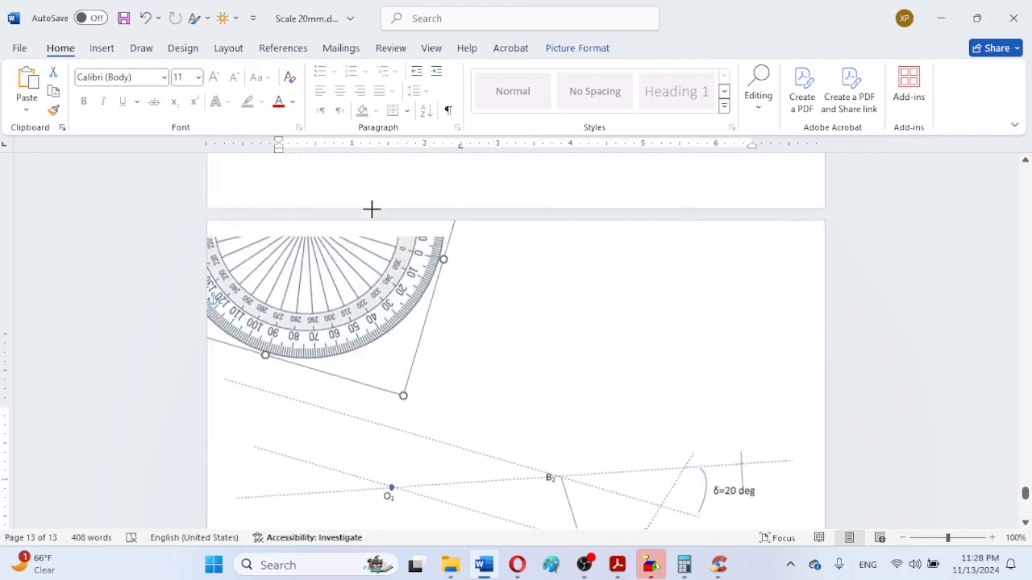
scroll(378, 282, "down", 3)
left_click_drag(460, 241, 465, 516)
left_click(530, 369)
scroll(529, 368, "up", 4)
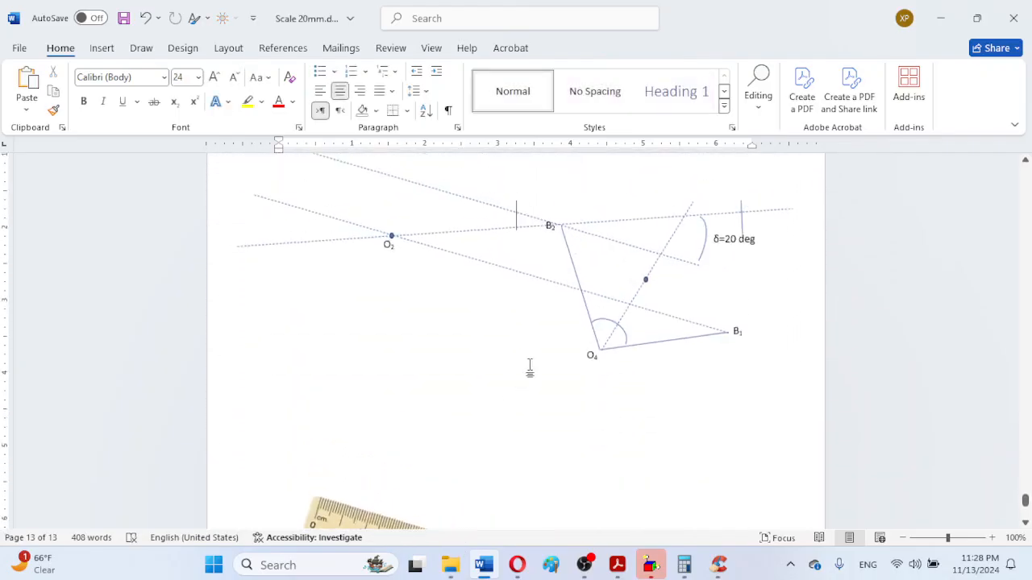
left_click_drag(325, 175, 426, 453)
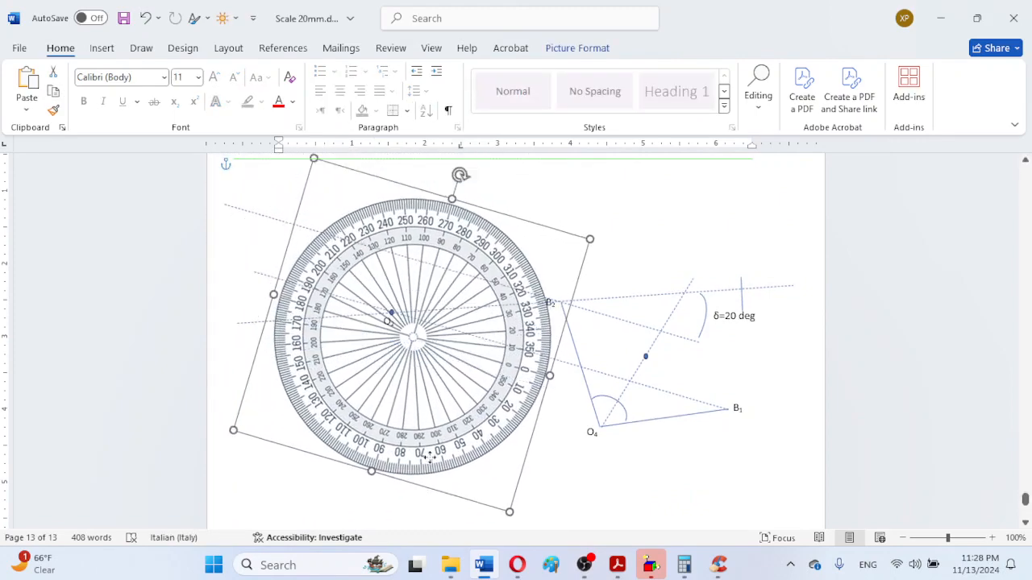
scroll(463, 405, "down", 4)
left_click_drag(462, 242, 522, 480)
scroll(546, 387, "up", 5)
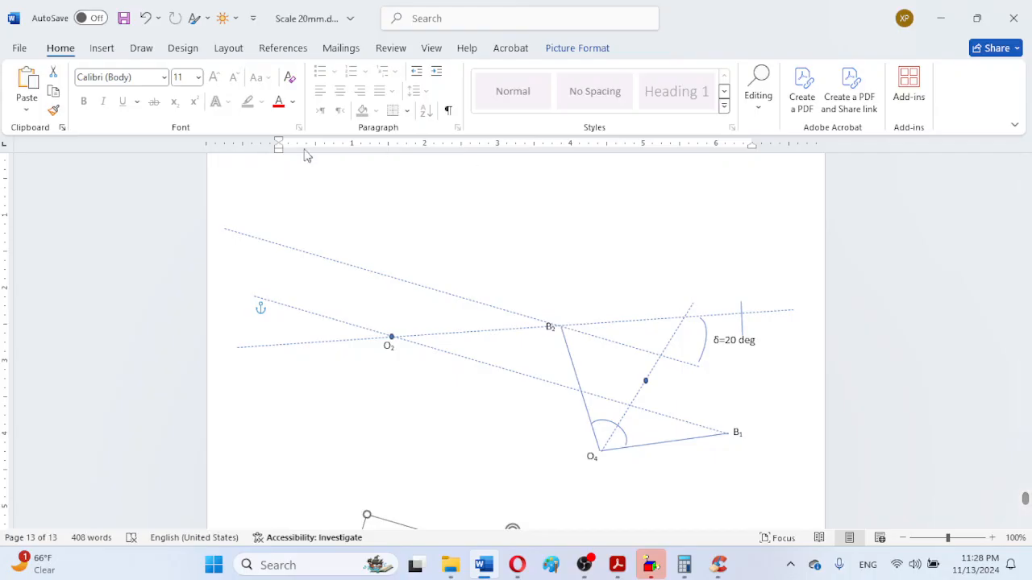
- Duplicate the B1 label, change the copy to B'1, and place it beside the short mark on the extended O2B2 line
left_click(552, 329)
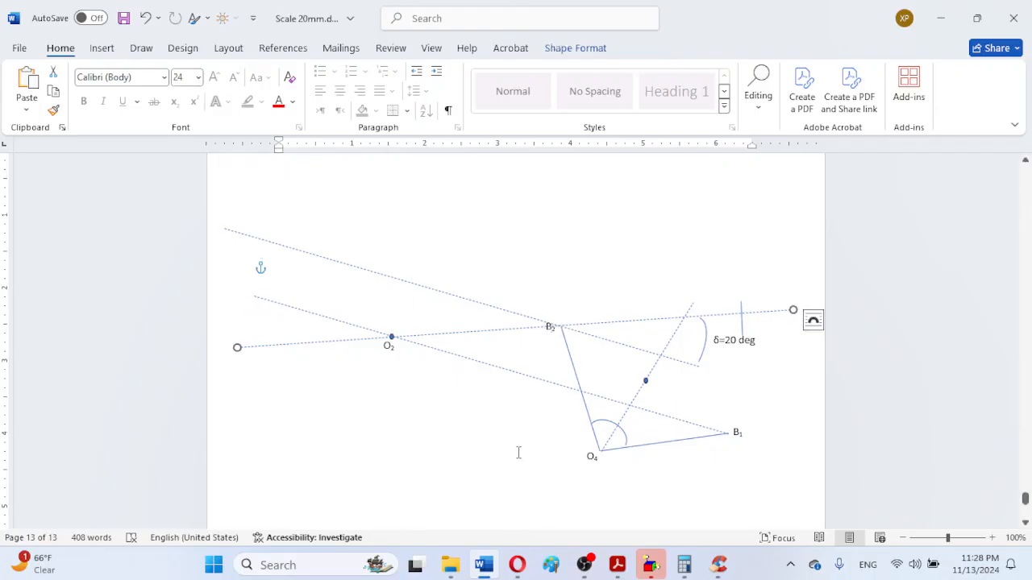
left_click(518, 452)
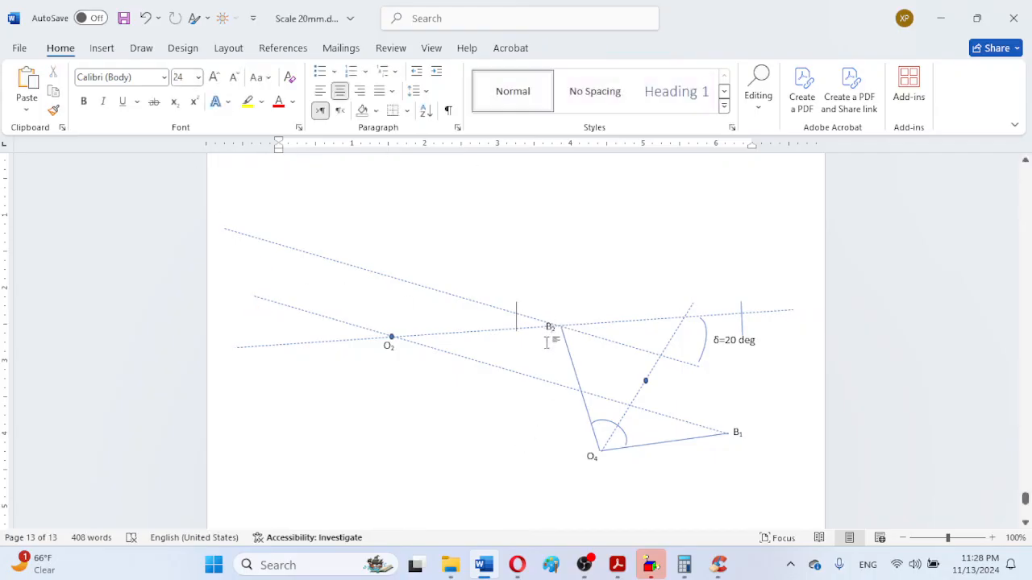
left_click(737, 428)
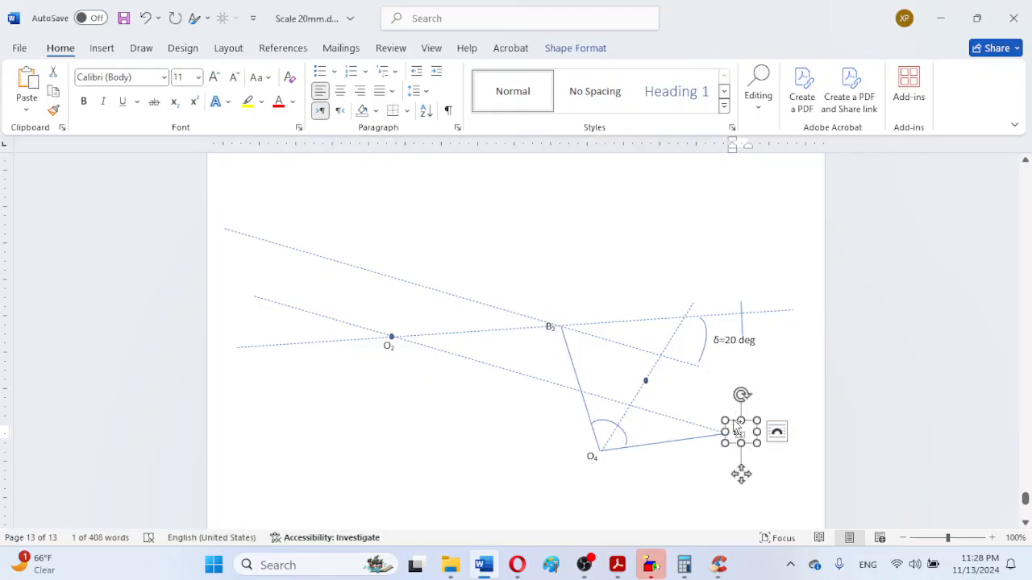
key("ctrl+x")
key("ctrl+v")
left_click_drag(752, 484, 747, 340)
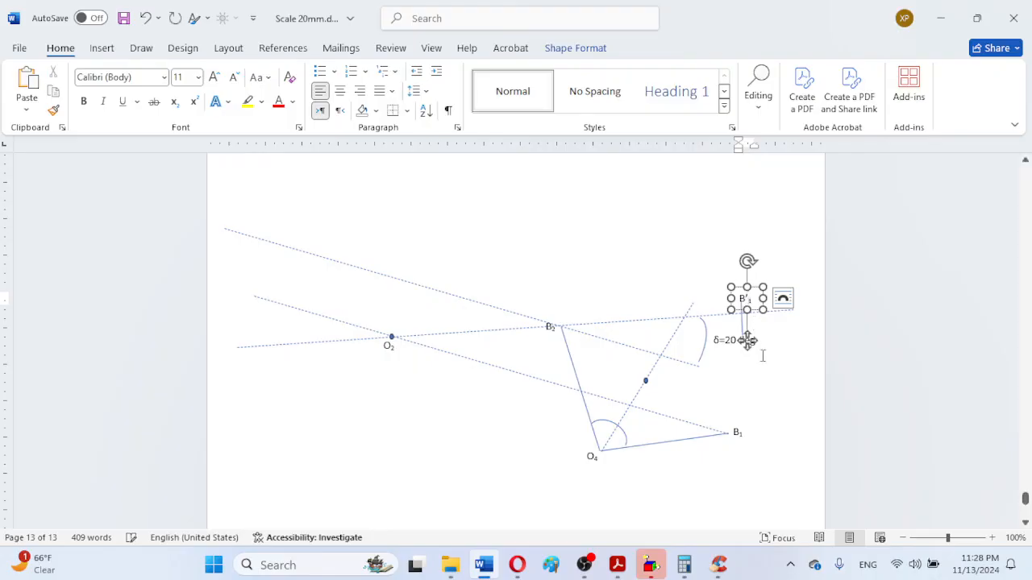
left_click(760, 374)
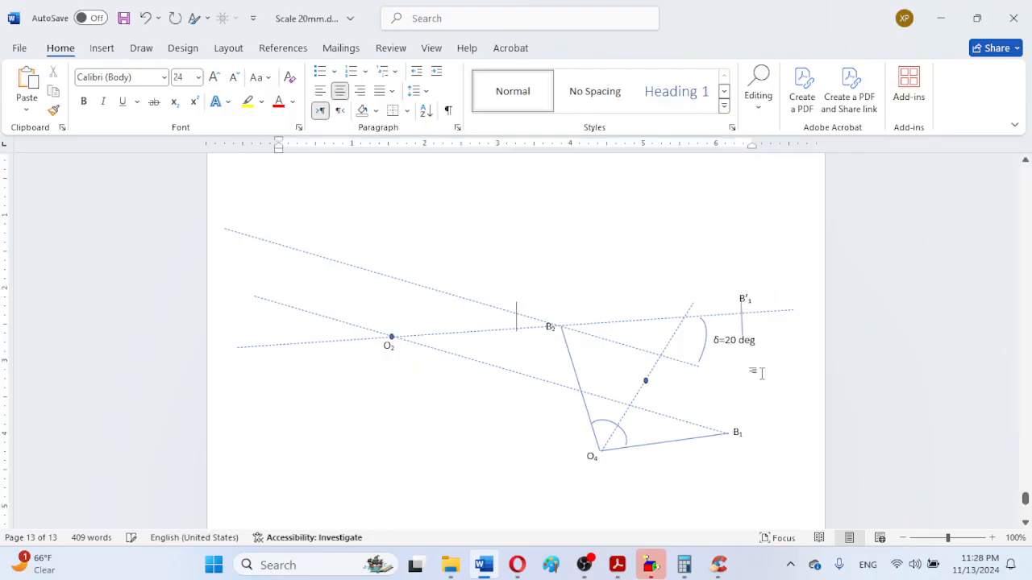
left_click(748, 295)
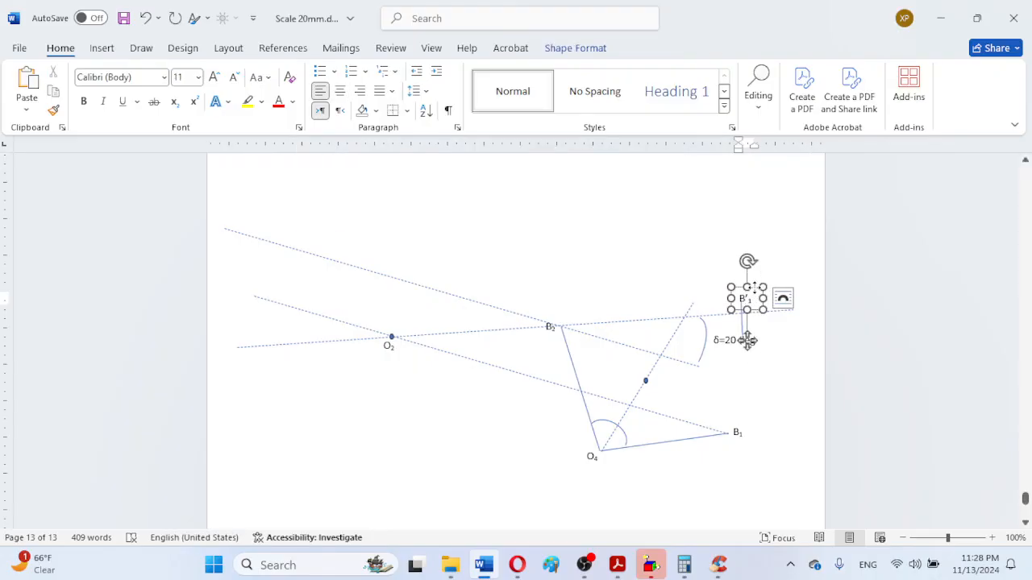
left_click(786, 420)
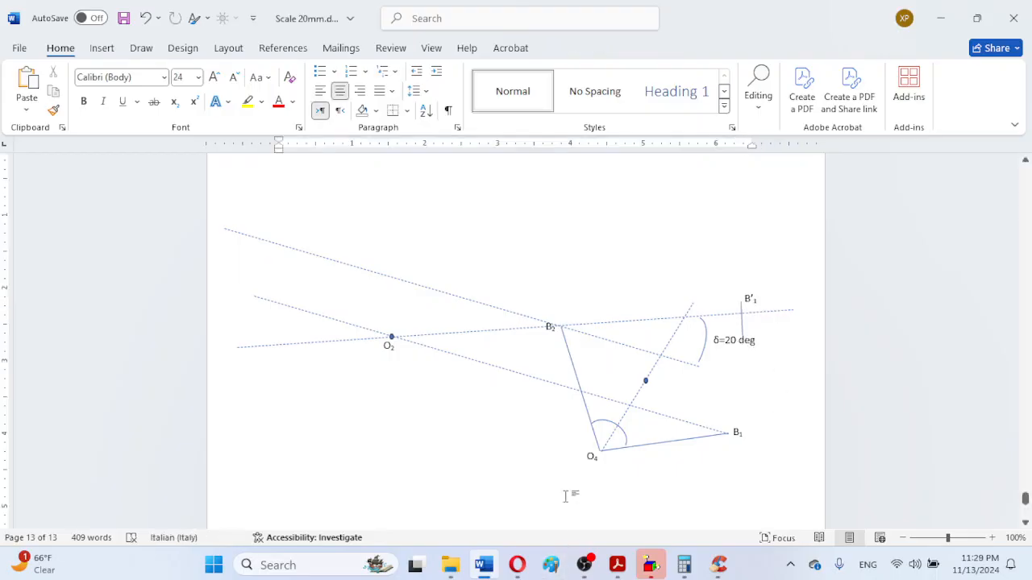
- Lay the ruler along the extended O2B2 line with its zero at B2 to measure the segment to B'1
scroll(565, 496, "down", 3)
left_click_drag(457, 510, 535, 228)
scroll(634, 461, "up", 2)
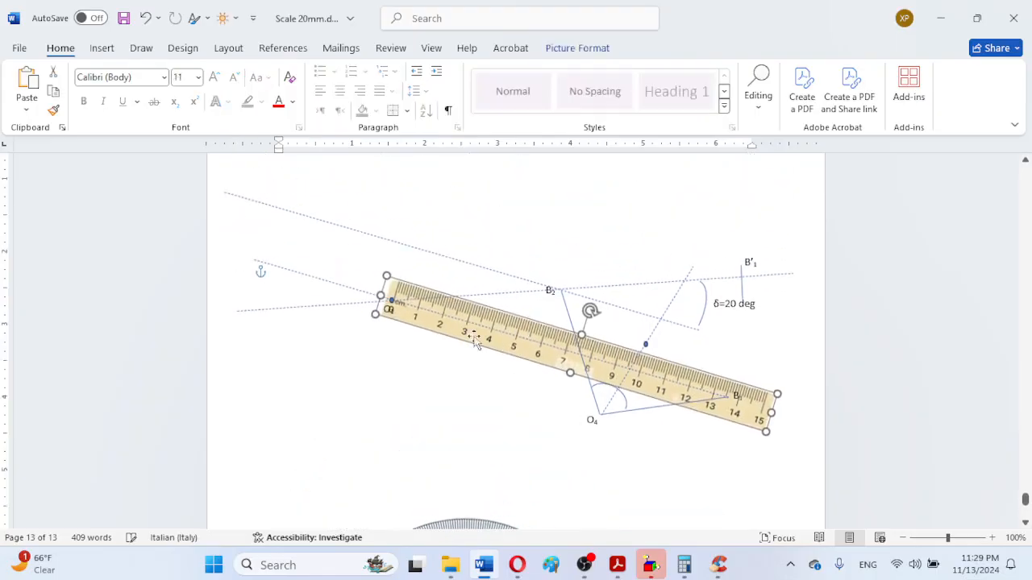
left_click_drag(590, 311, 573, 307)
left_click_drag(541, 364, 714, 298)
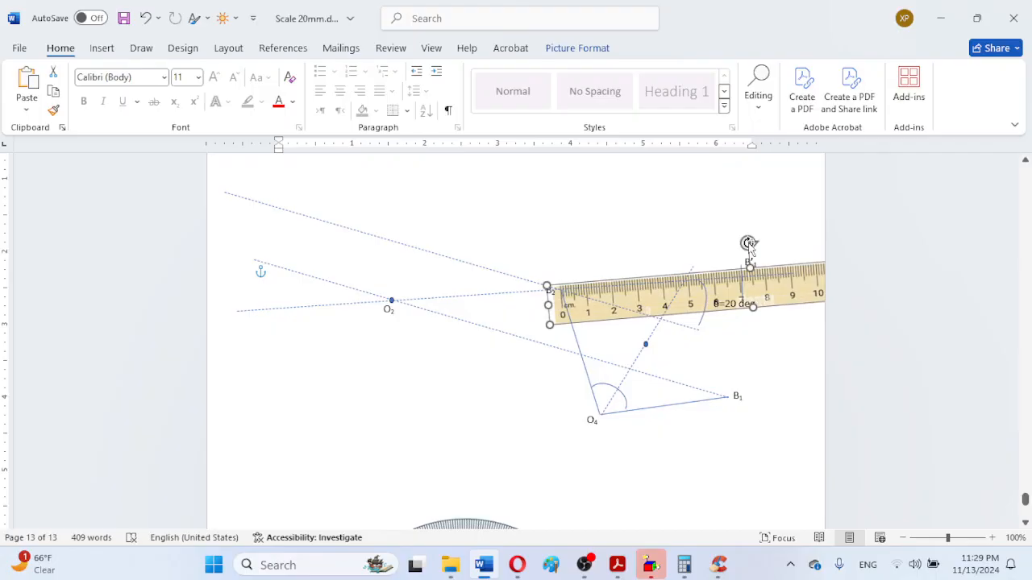
left_click_drag(749, 243, 748, 244)
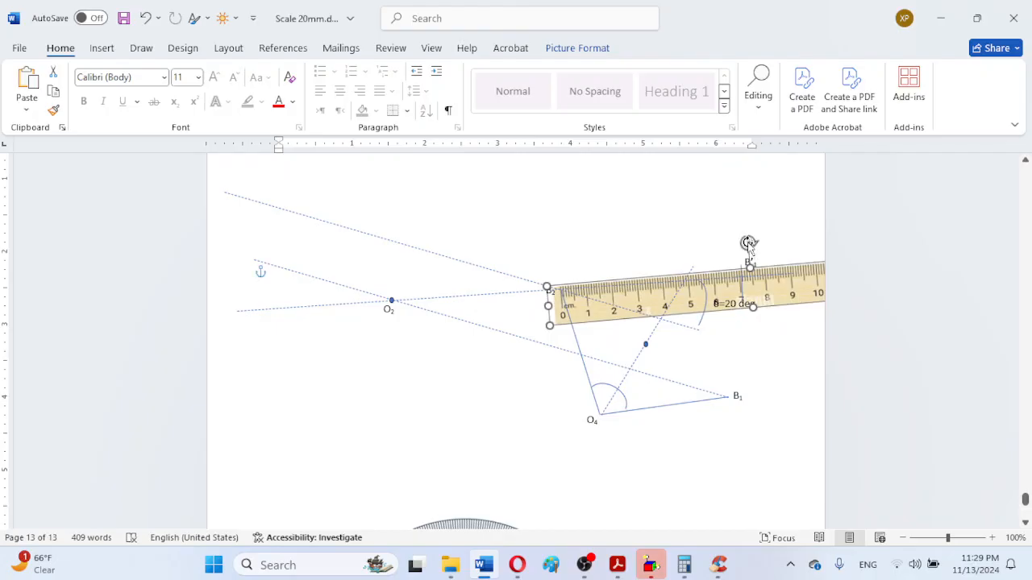
left_click_drag(748, 243, 750, 242)
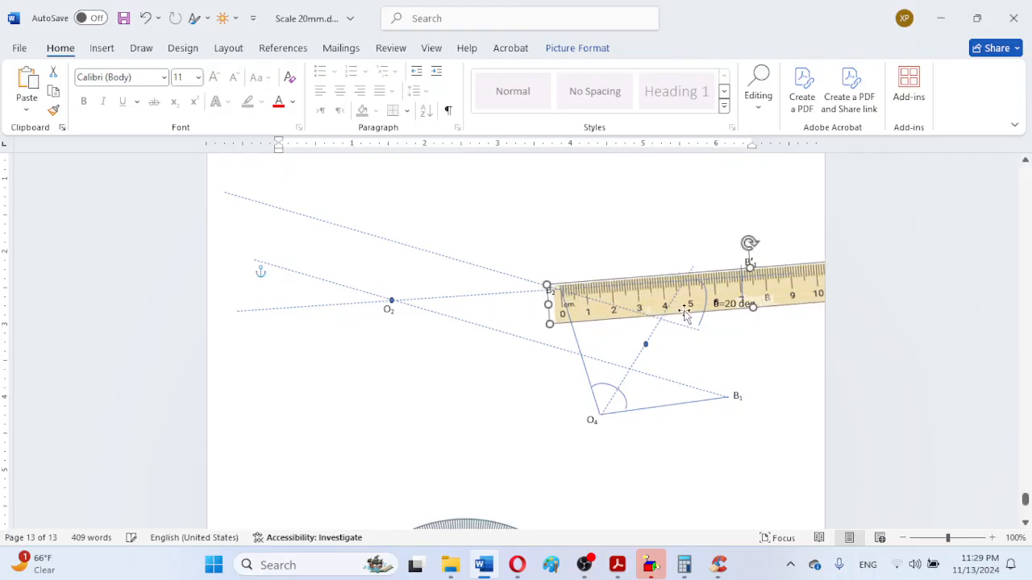
scroll(682, 315, "up", 1)
left_click_drag(724, 327, 723, 331)
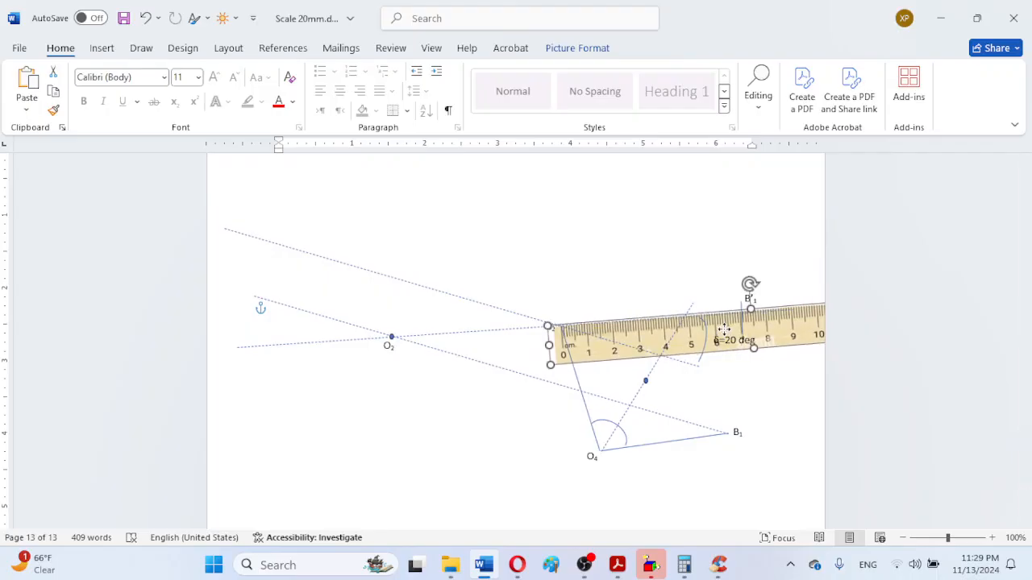
left_click(724, 330)
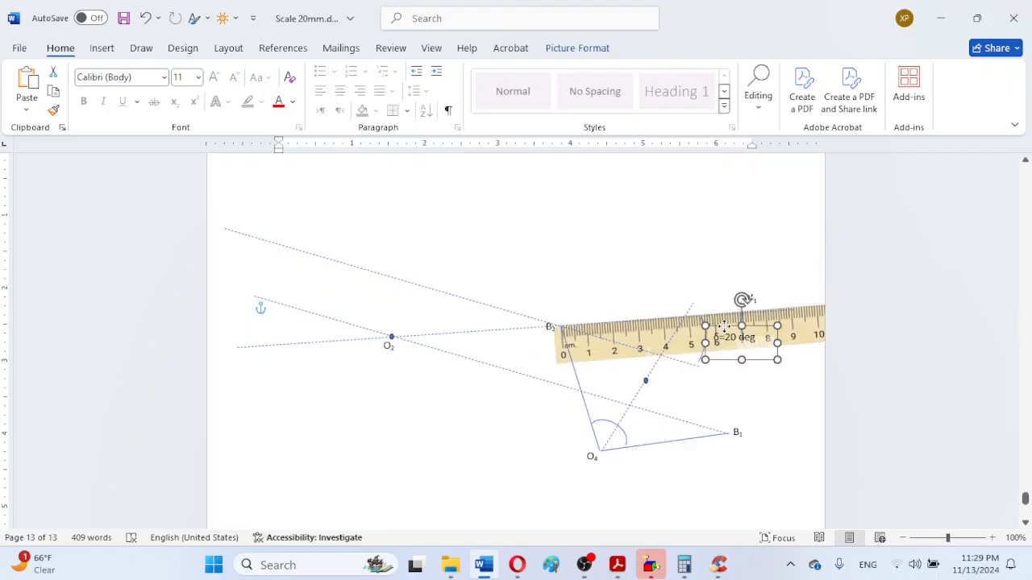
left_click(771, 415)
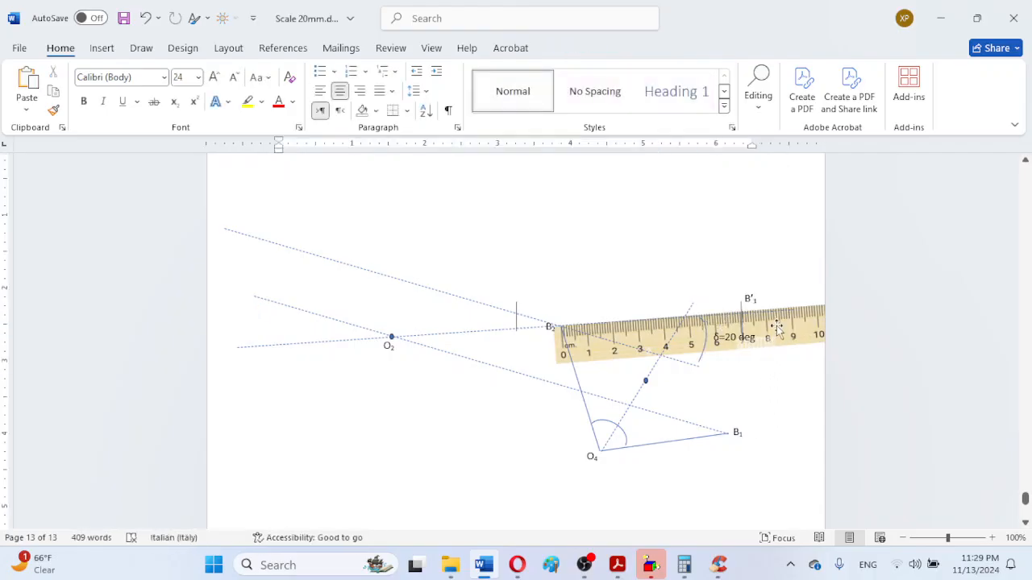
- Zoom the document to 130% and move the δ=20 deg label off the ruler into the space above B1
left_click(992, 537)
left_click(992, 538)
left_click(992, 537)
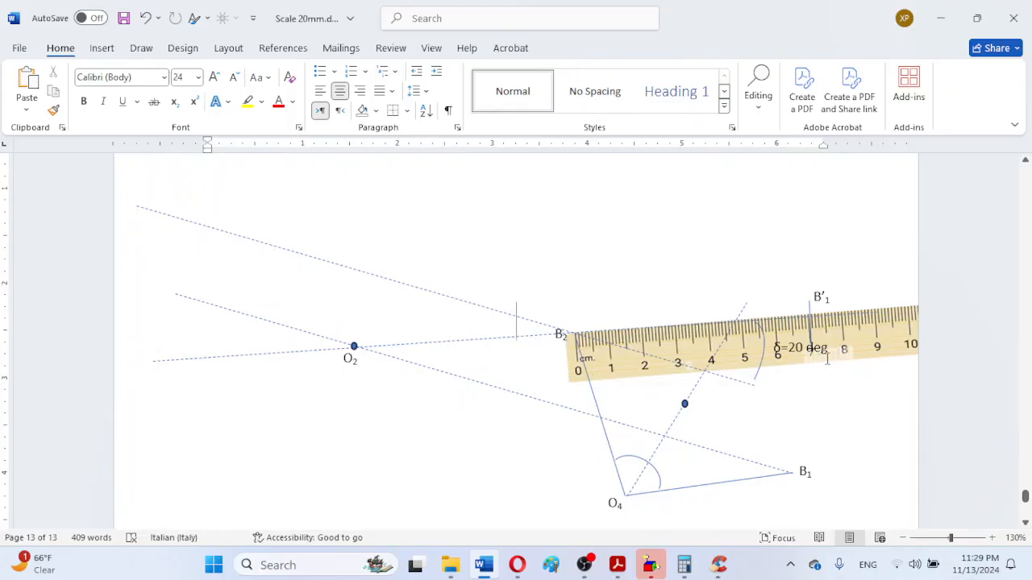
left_click(794, 346)
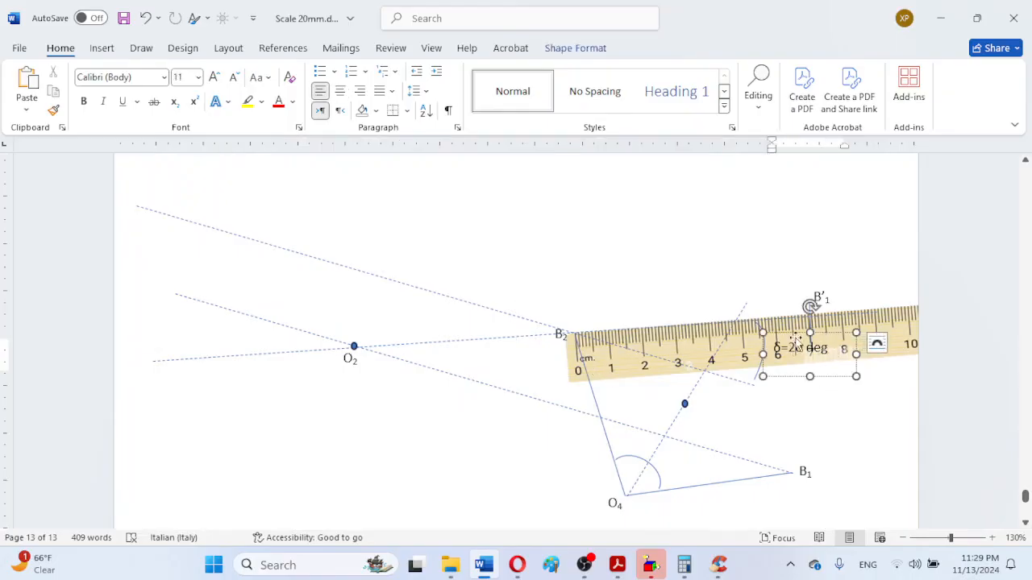
left_click_drag(794, 346, 825, 408)
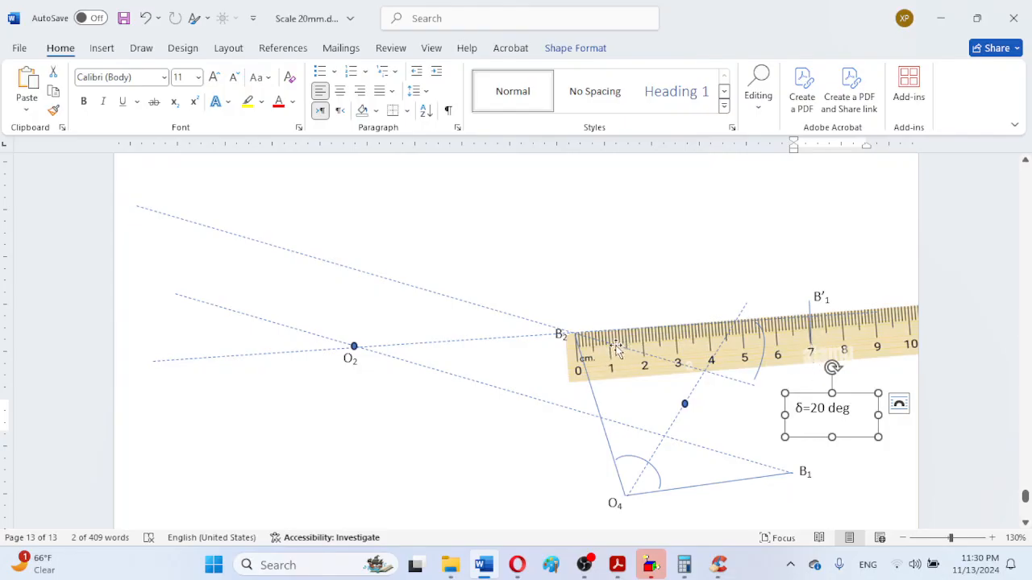
- Switch to the textbook PDF and examine step 7 on how line B2B1' relates to the crank length, dismissing the battery notice
left_click(618, 565)
scroll(683, 389, "up", 1)
scroll(683, 388, "up", 5)
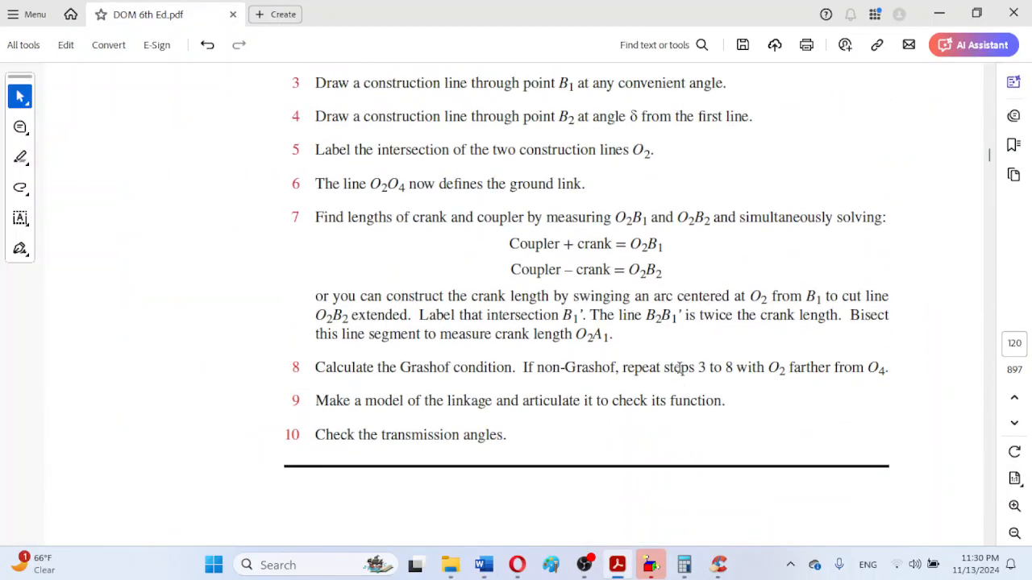
left_click_drag(648, 315, 677, 317)
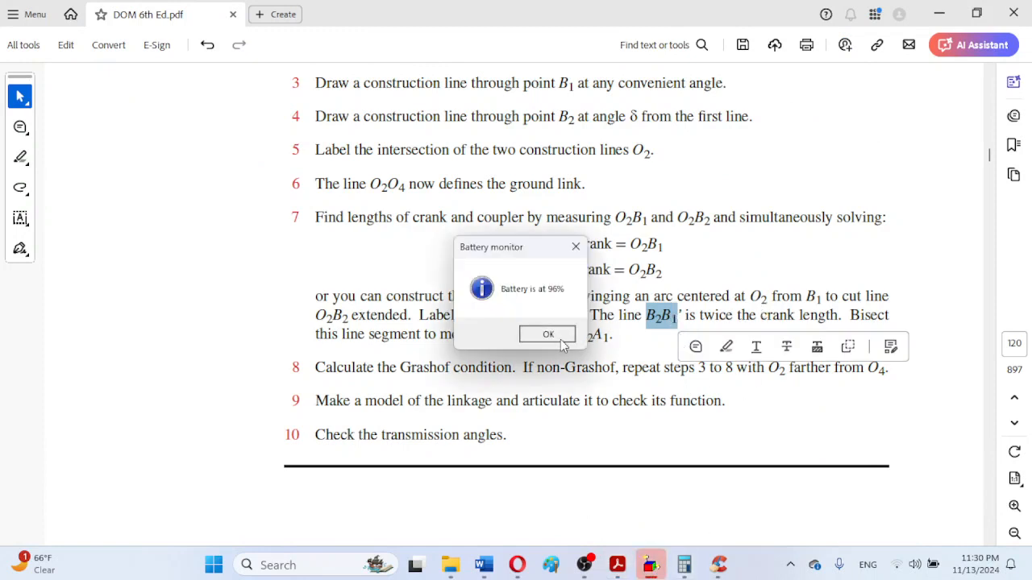
left_click(547, 334)
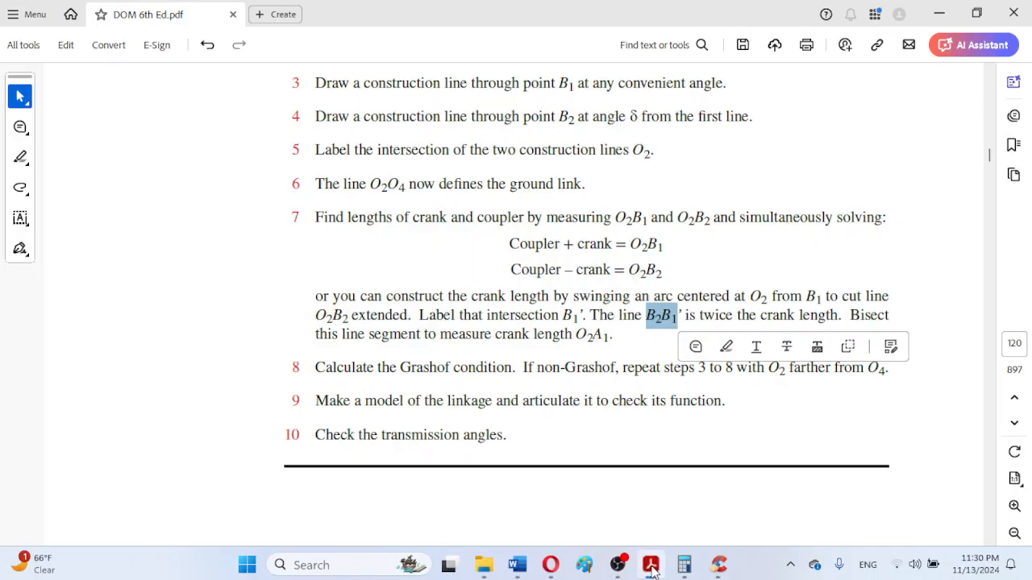
- Switch back to Word and slide the ruler along the line until its zero mark sits at O2
left_click(520, 568)
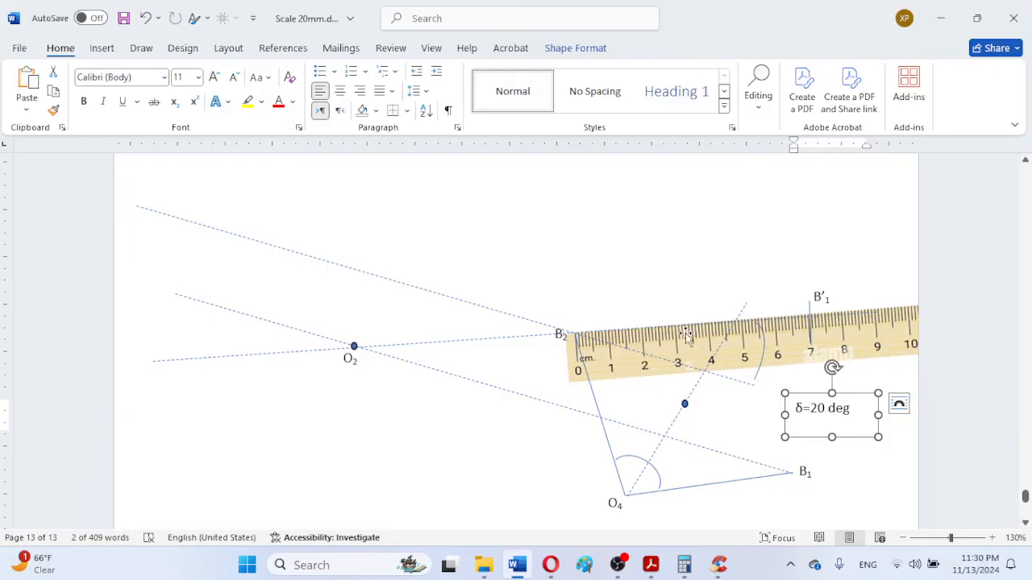
left_click_drag(683, 333, 461, 347)
left_click_drag(464, 348, 465, 347)
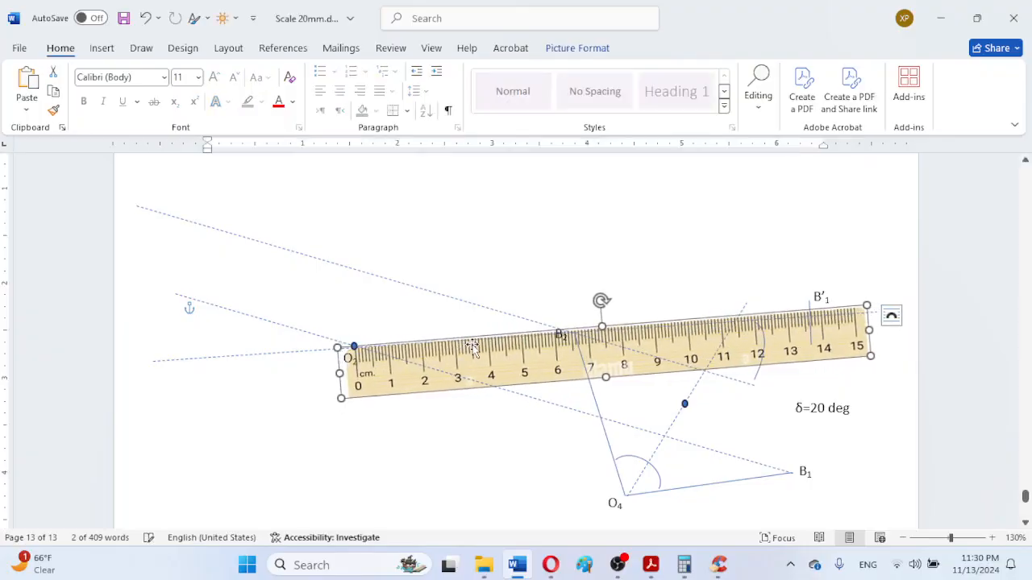
- Draw an oval about 2.41" high and 1.9" wide starting at O2, and move it aside over B1
left_click(102, 48)
left_click(214, 72)
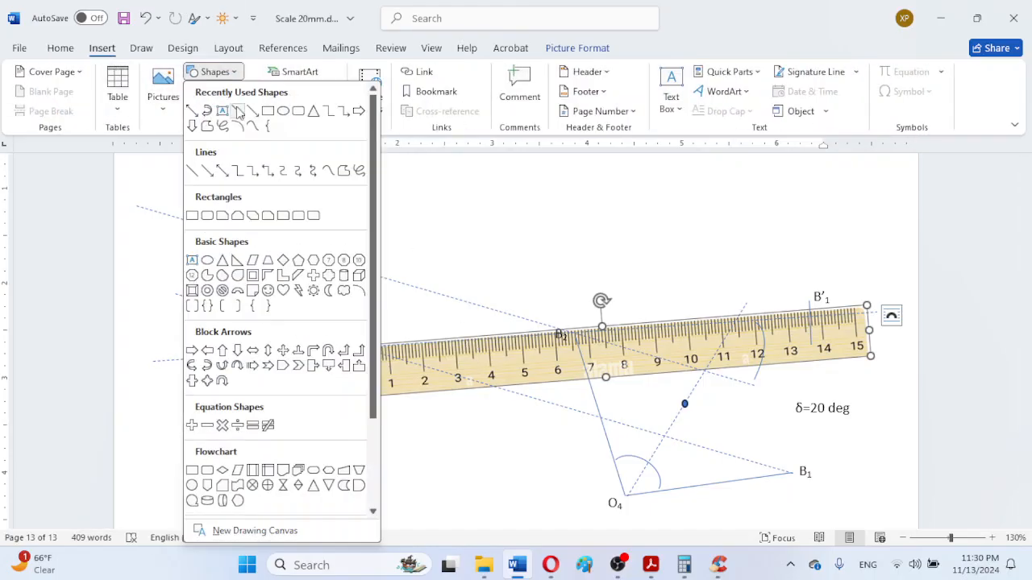
left_click(284, 111)
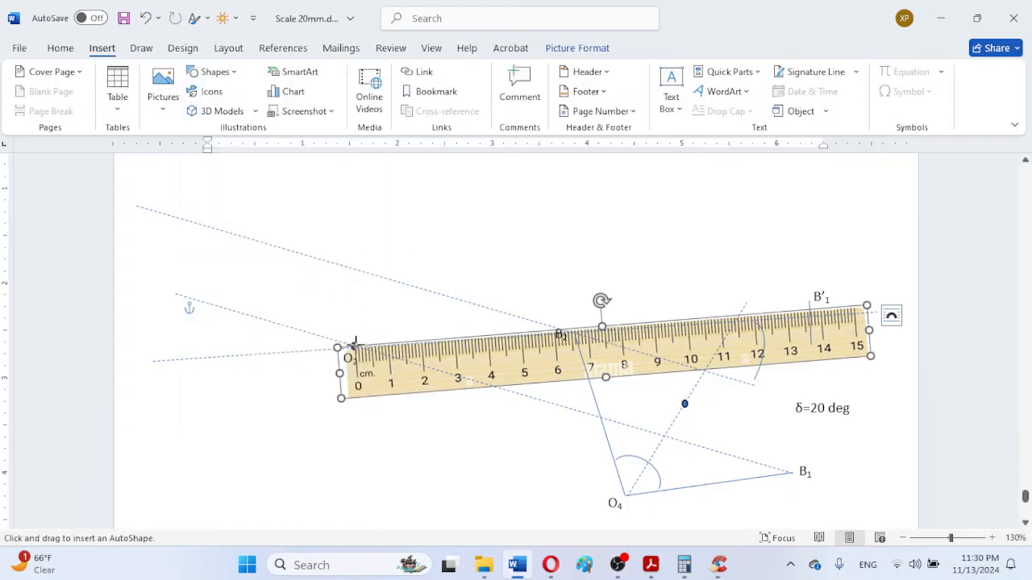
left_click_drag(353, 345, 533, 525)
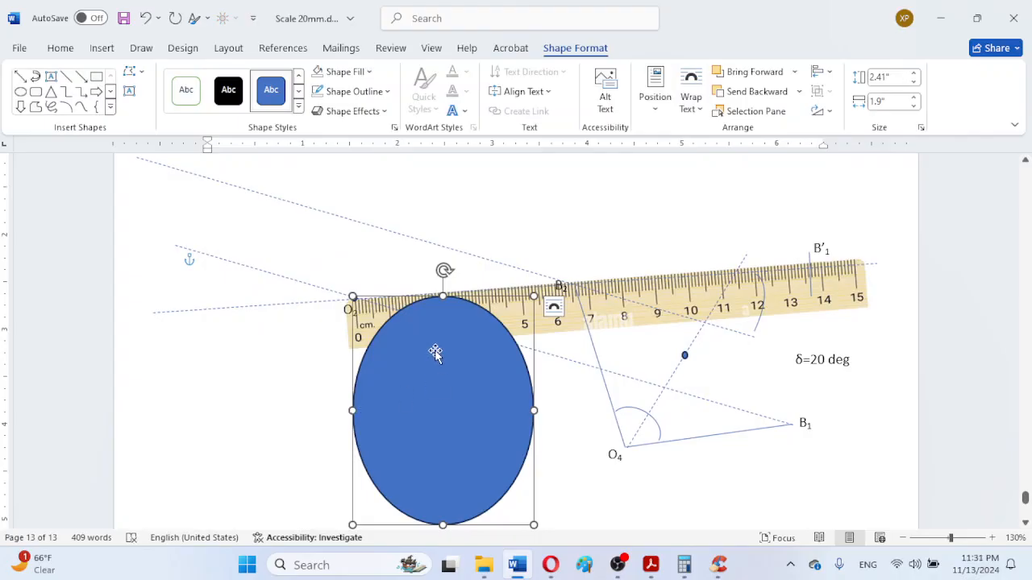
left_click_drag(435, 353, 769, 371)
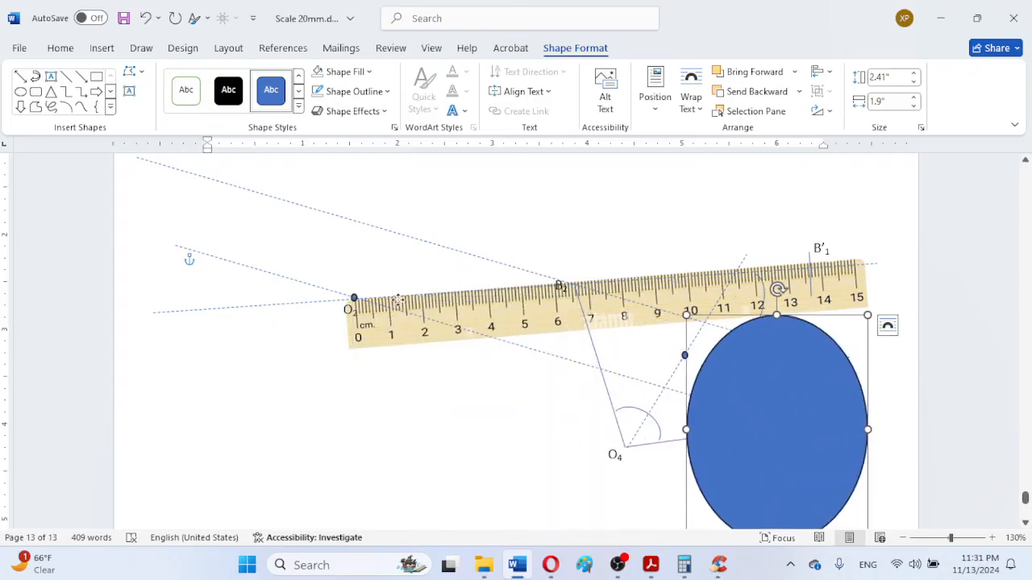
- Select the protractor below the drawing and shrink it to about two thirds of its size
scroll(395, 302, "down", 5)
left_click(435, 401)
scroll(436, 401, "down", 3)
scroll(569, 393, "up", 2)
scroll(568, 393, "down", 2)
scroll(556, 394, "up", 4)
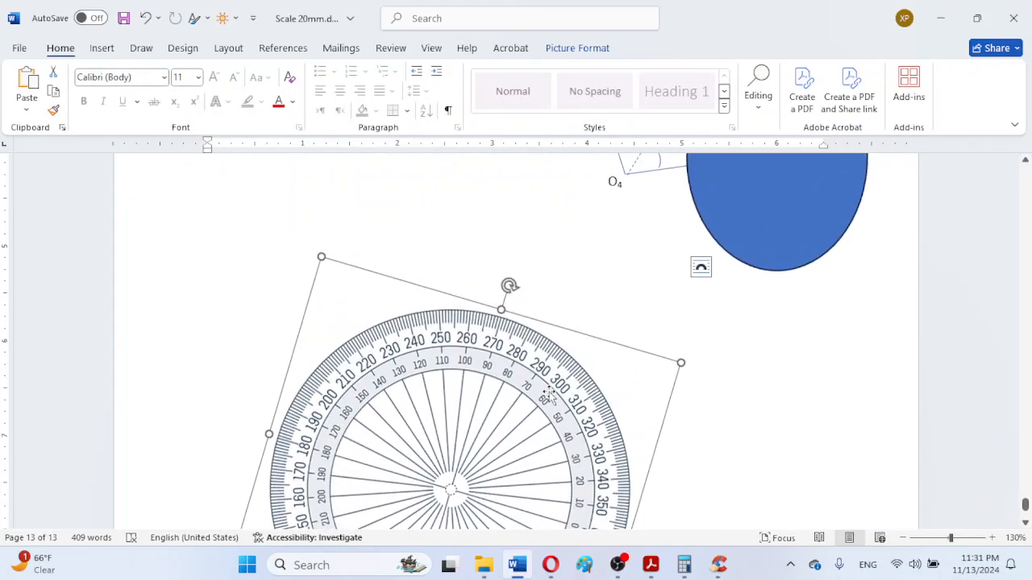
left_click_drag(343, 314, 417, 411)
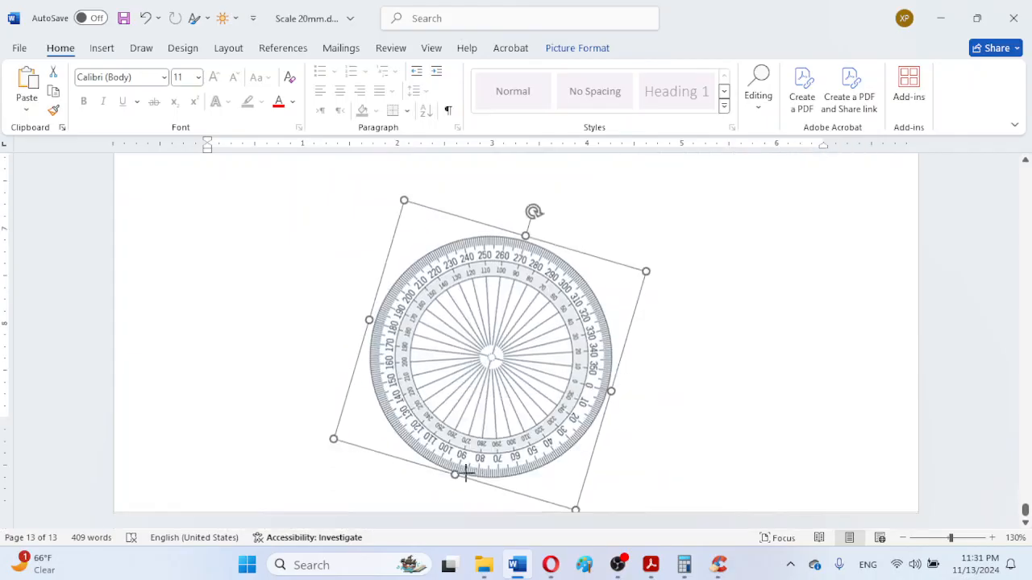
- Move the reduced protractor up the page until it lies behind the ruler's zero end around O2
left_click_drag(476, 391, 408, 297)
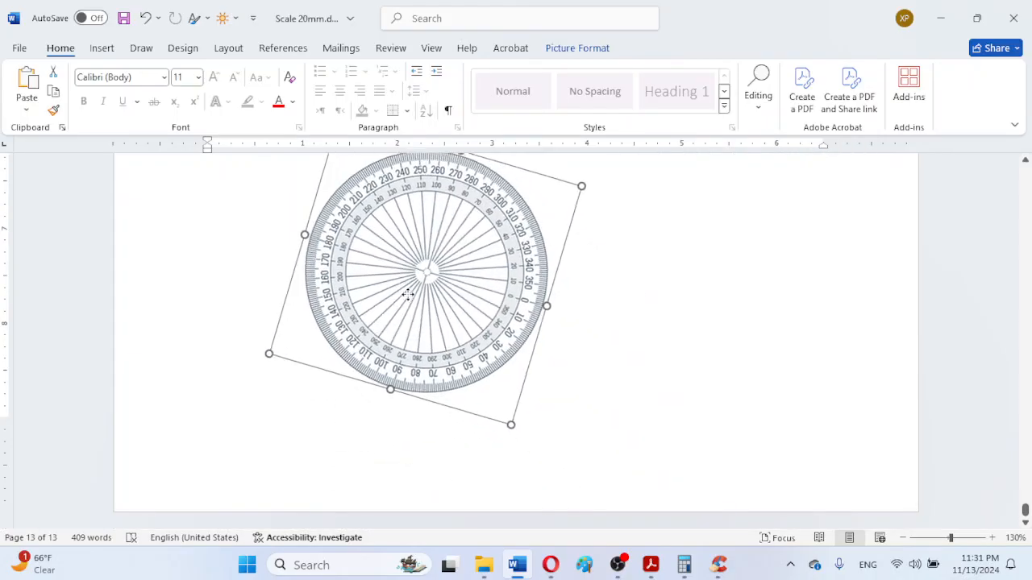
scroll(435, 367, "up", 5)
left_click_drag(432, 515, 375, 263)
scroll(437, 457, "up", 3)
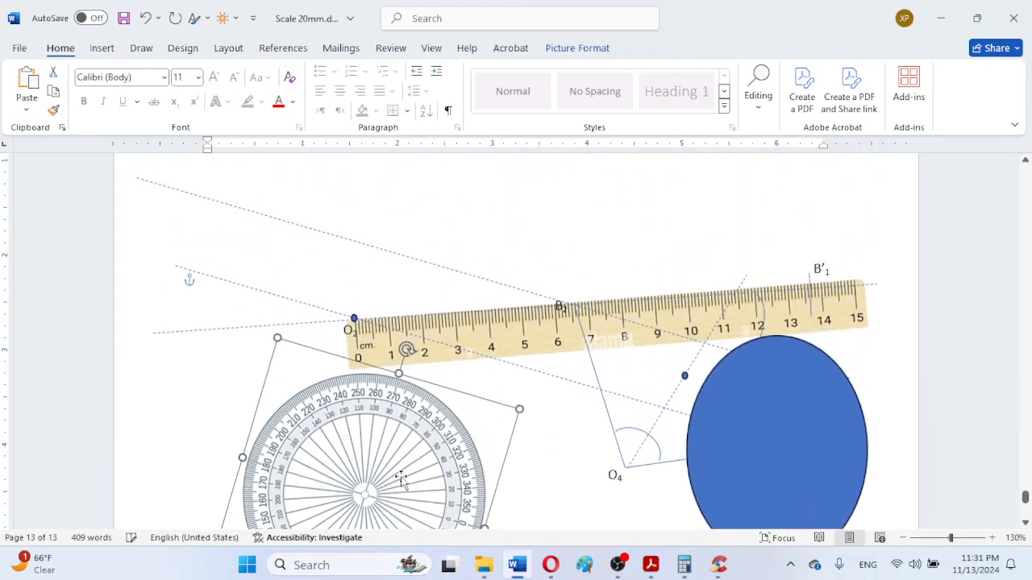
left_click_drag(388, 490, 370, 344)
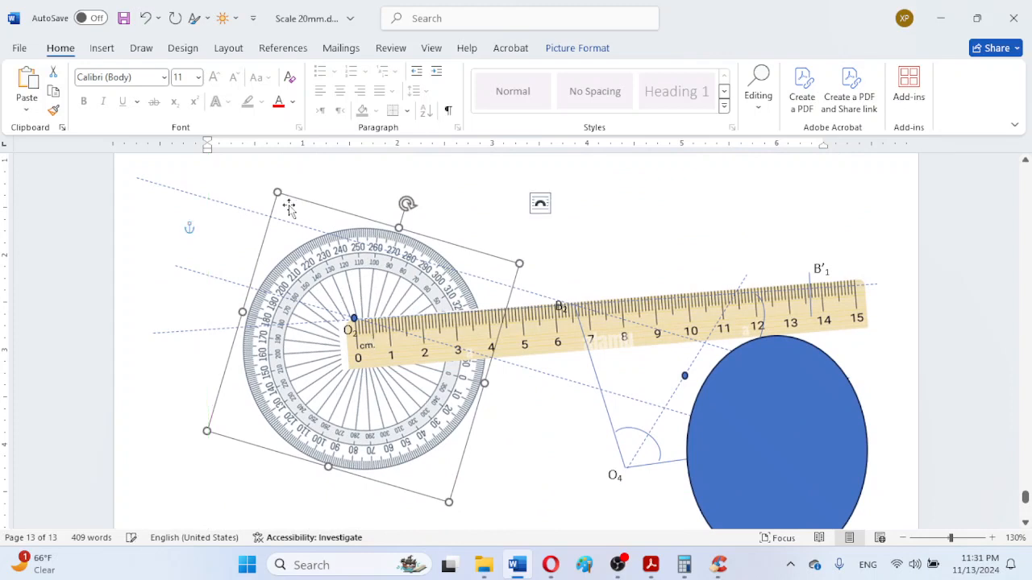
- Rotate the protractor so its 0–180 axis follows the dashed line O2B'1, and bring its center onto O2
left_click_drag(407, 203, 347, 203)
left_click_drag(334, 414, 322, 375)
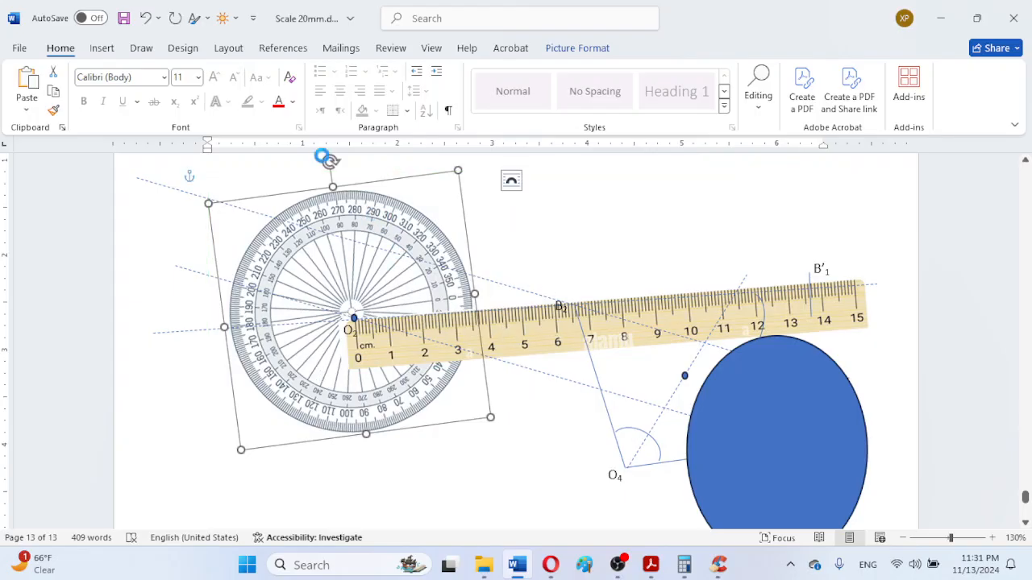
left_click_drag(331, 162, 343, 179)
left_click_drag(343, 254, 354, 259)
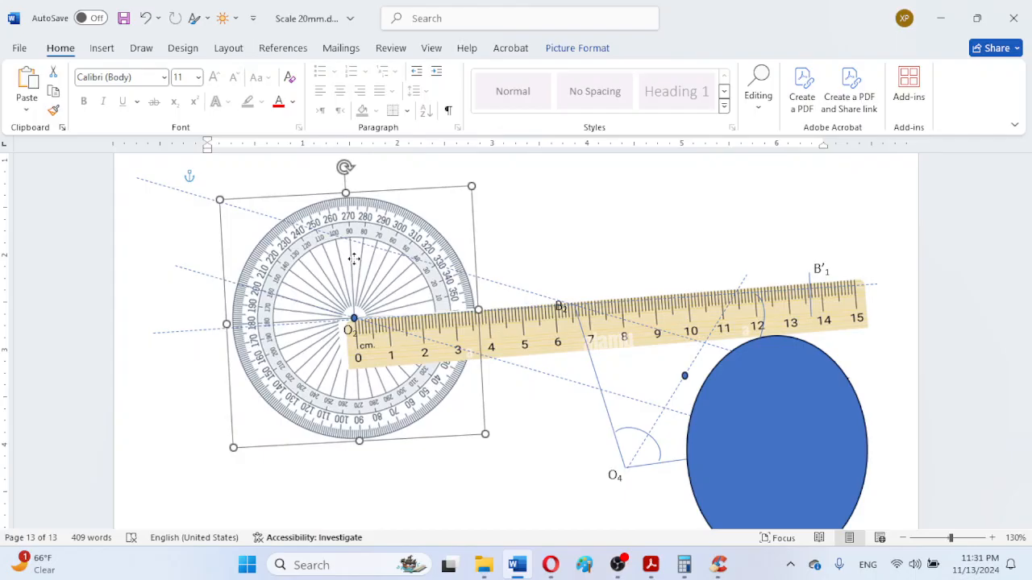
left_click_drag(354, 259, 352, 260)
key("Up")
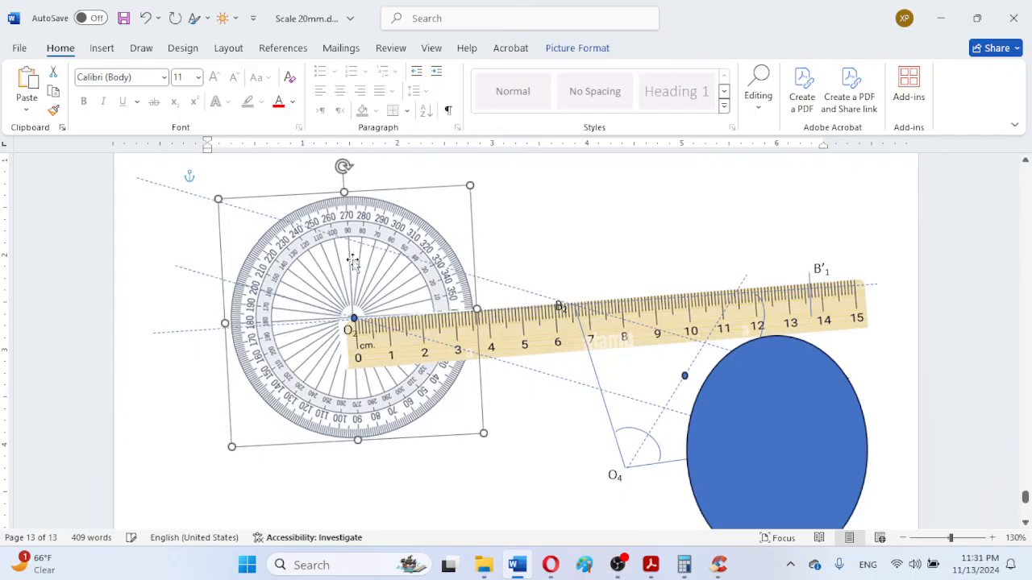
key("Down")
key("Down")
key("Down")
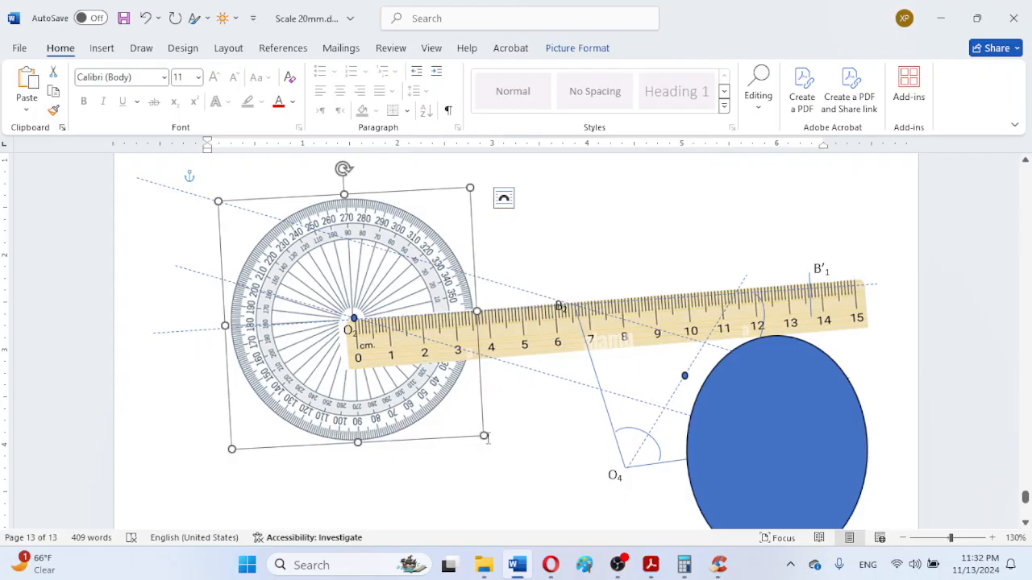
- Reduce the protractor's width slightly and fine-tune its position so its center mark coincides with O2
left_click_drag(484, 436, 466, 430)
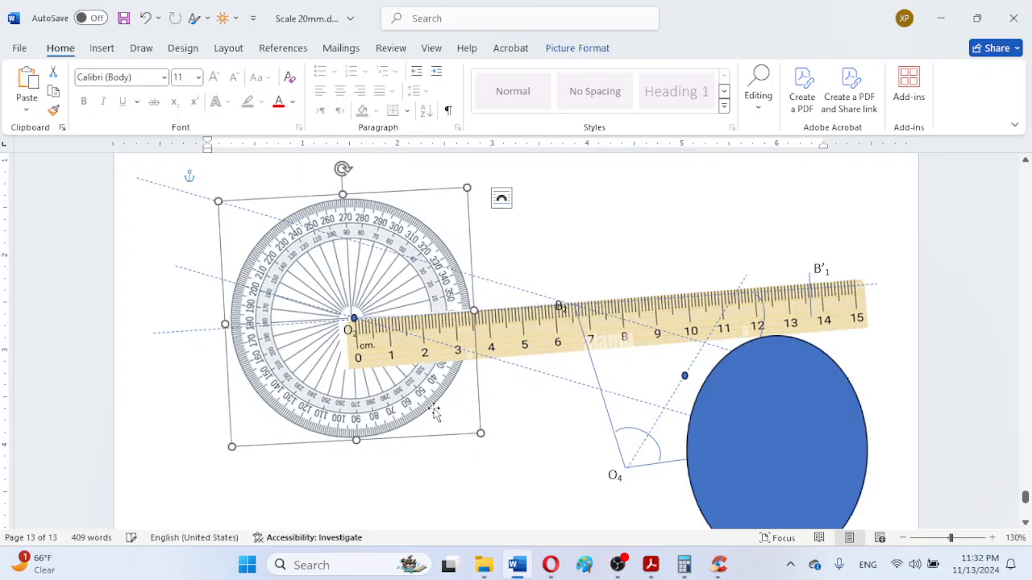
key("Down")
key("Down")
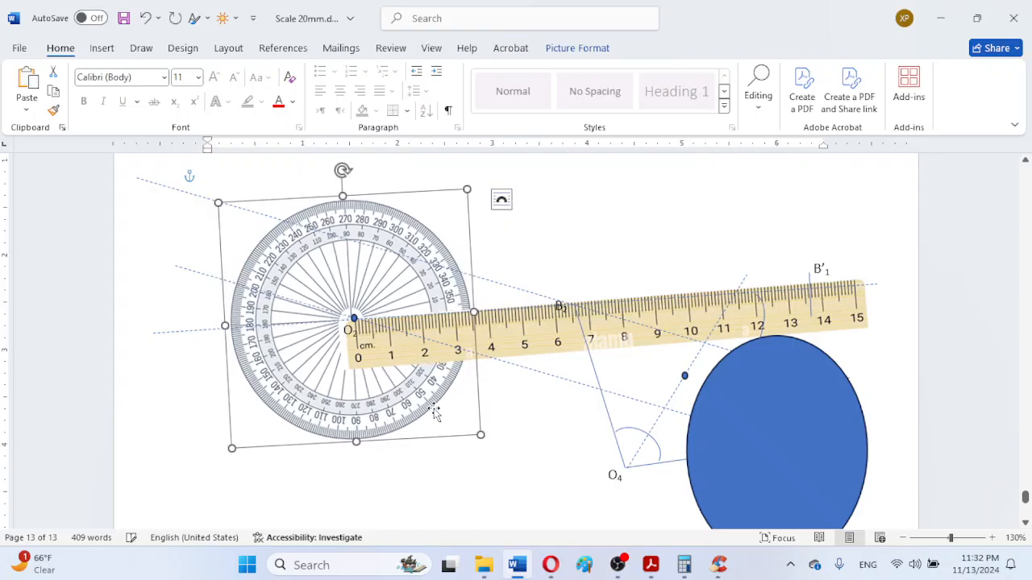
key("Right")
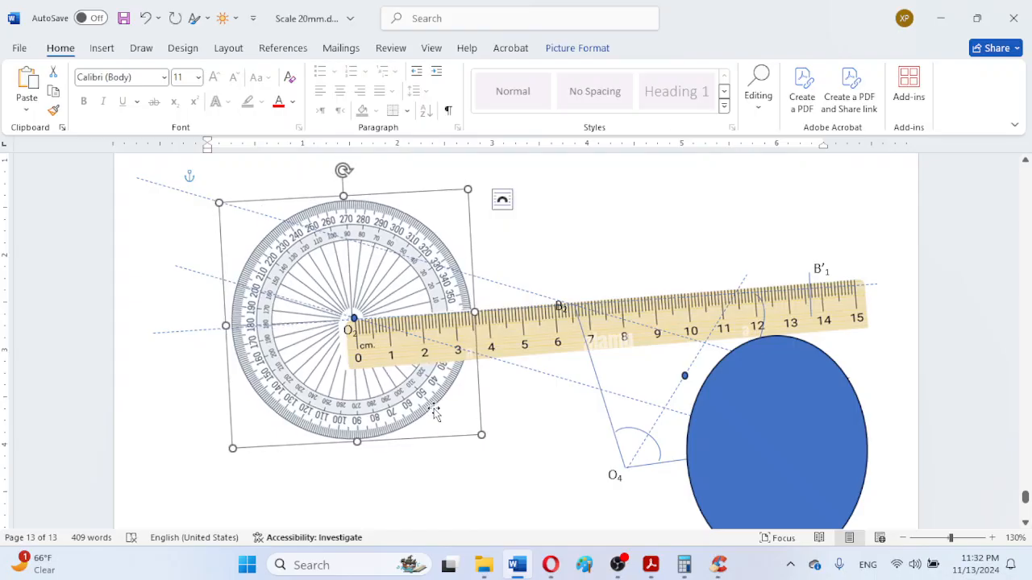
key("Up")
key("Up")
key("Up")
key("Up")
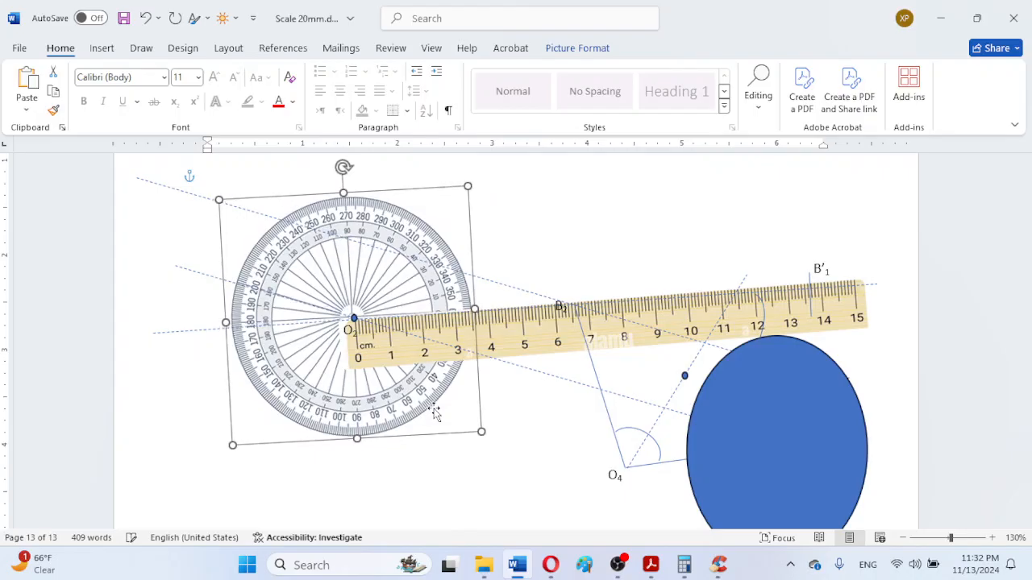
key("Right")
key("Down")
key("Down")
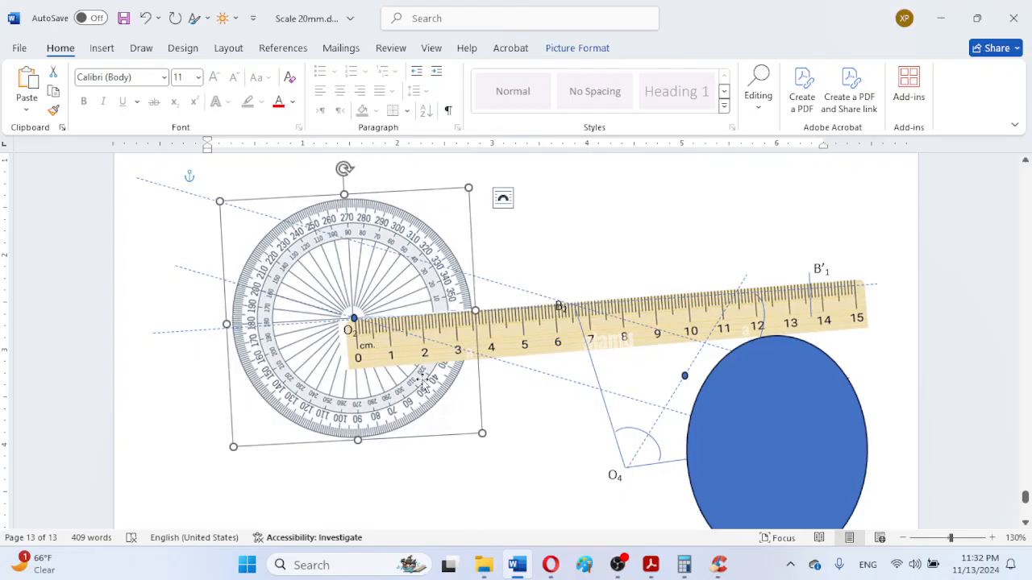
left_click(532, 421)
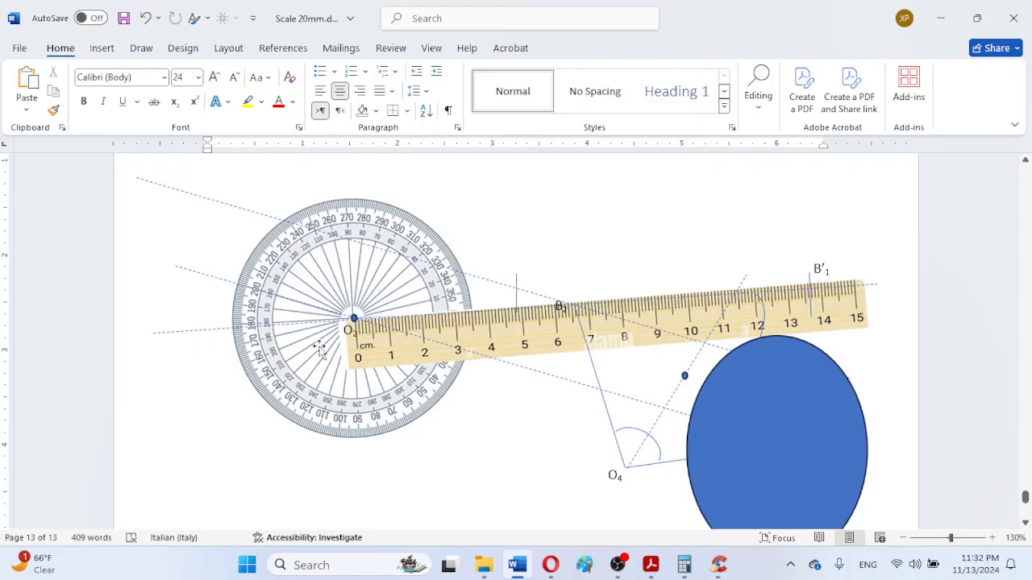
- Draw an oval about 1.1" high and 0.99" wide from O2, and enlarge it to nearly cover the protractor
left_click(110, 51)
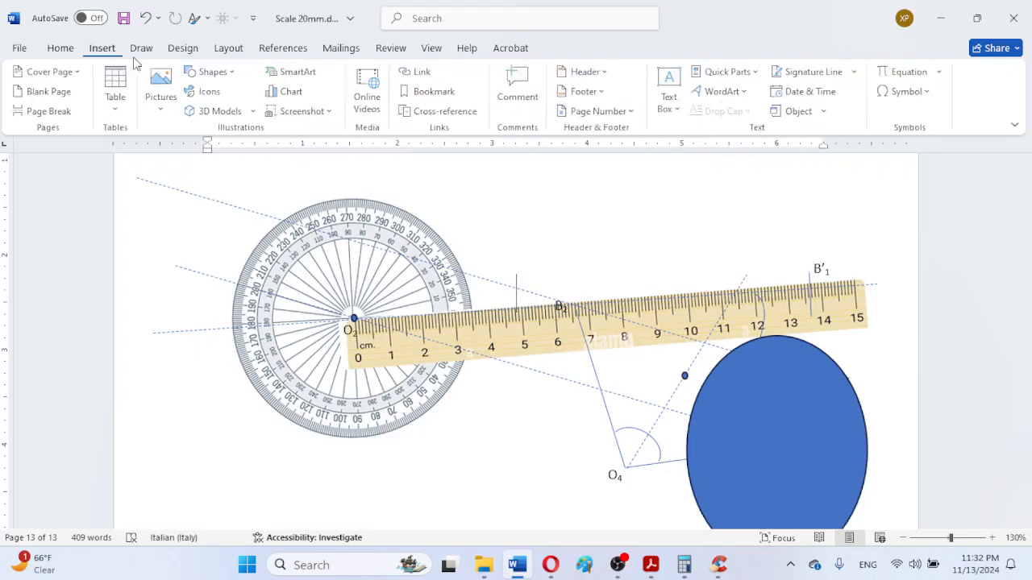
left_click(214, 75)
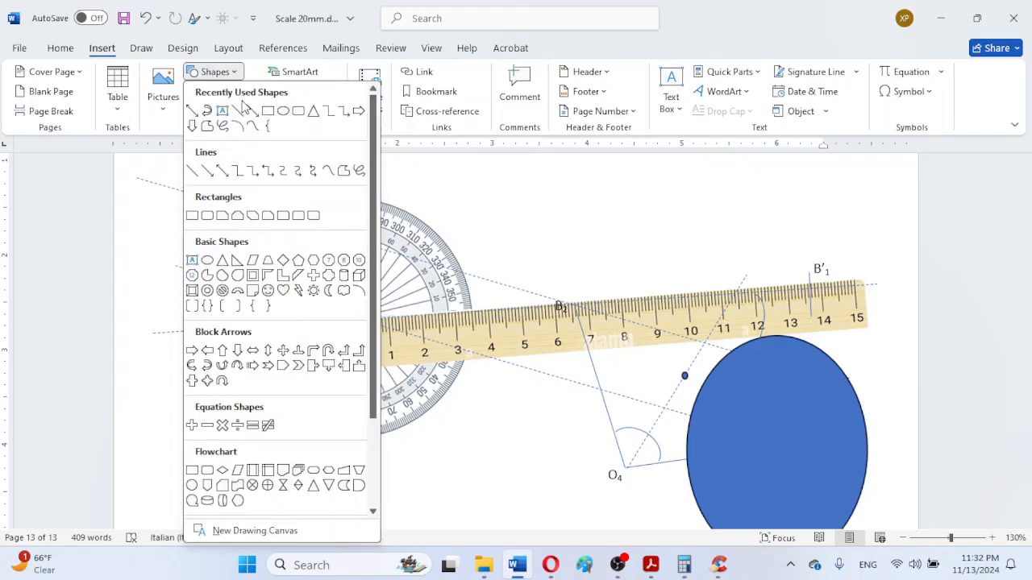
left_click(283, 111)
left_click_drag(352, 318, 447, 214)
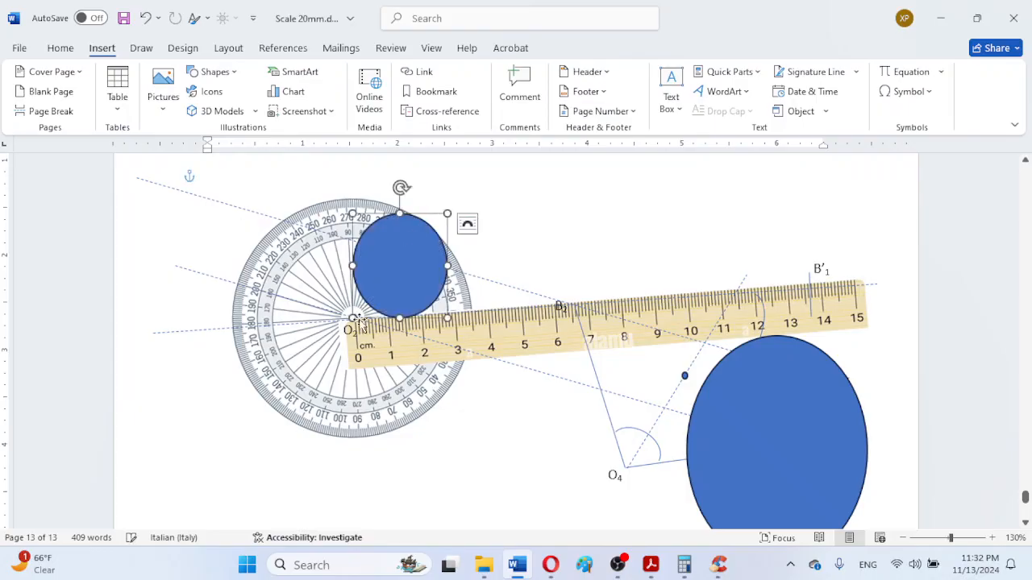
left_click_drag(352, 319, 235, 419)
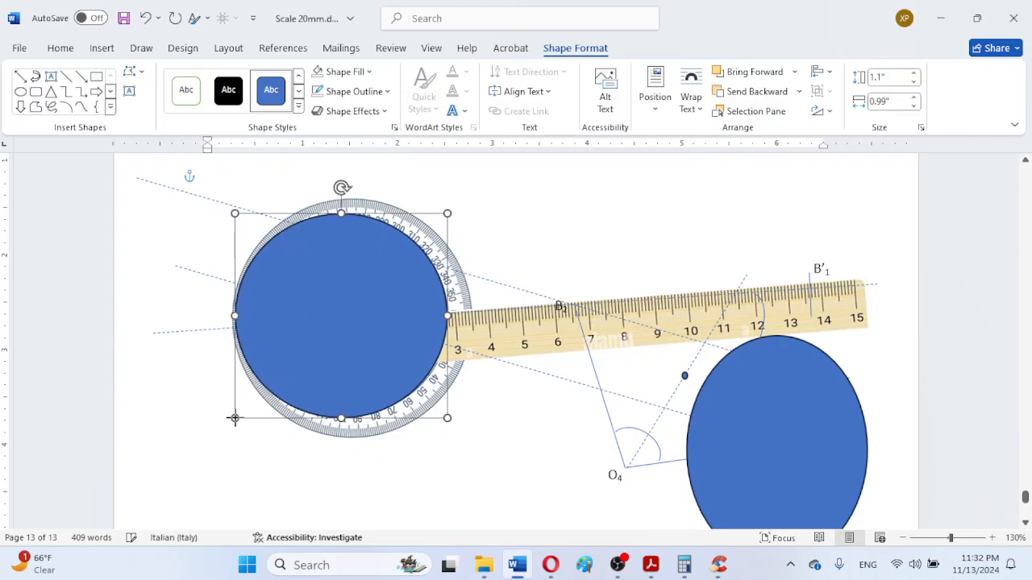
- Enlarge the blue circle over the protractor to about 2.5" high and 2.55" wide, matching the protractor's outer edge
left_click_drag(340, 420, 339, 435)
left_click_drag(447, 325, 470, 327)
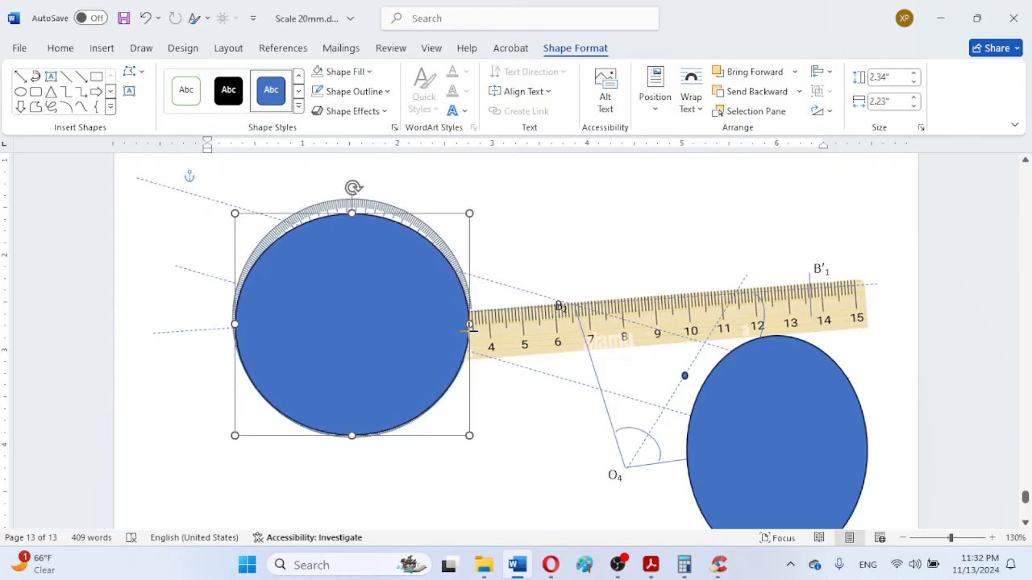
left_click_drag(352, 214, 359, 200)
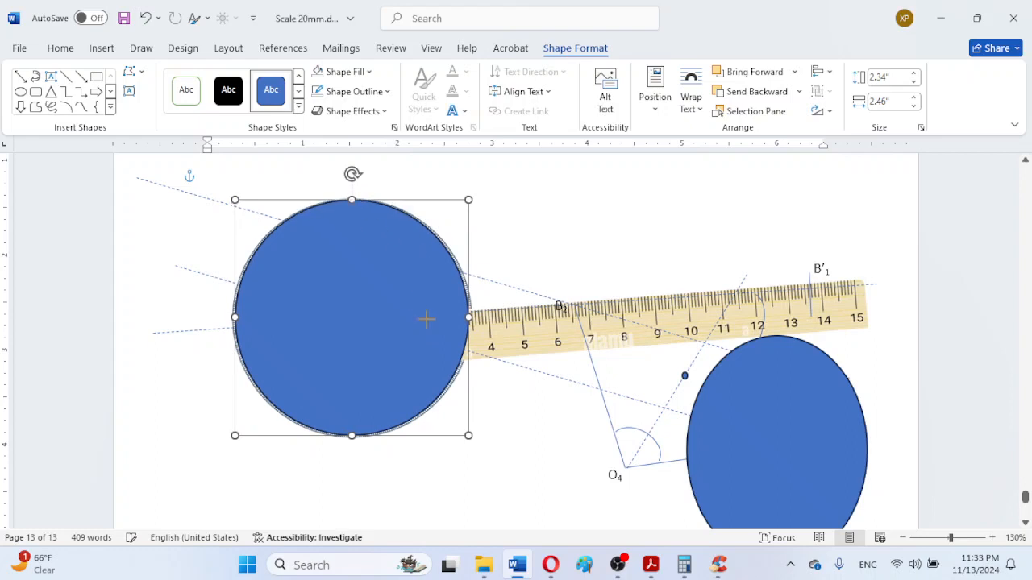
left_click_drag(471, 316, 473, 317)
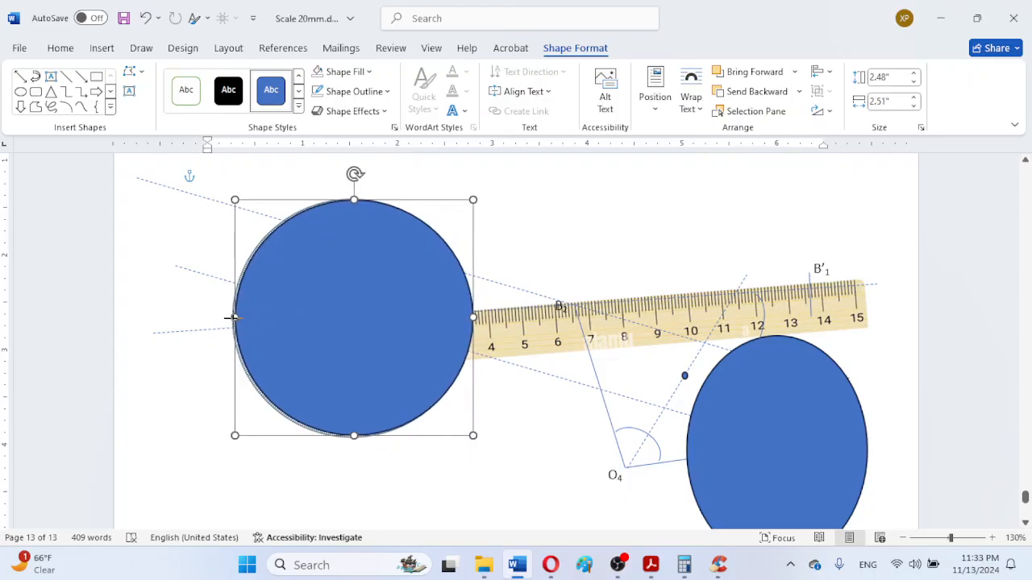
left_click_drag(232, 318, 229, 317)
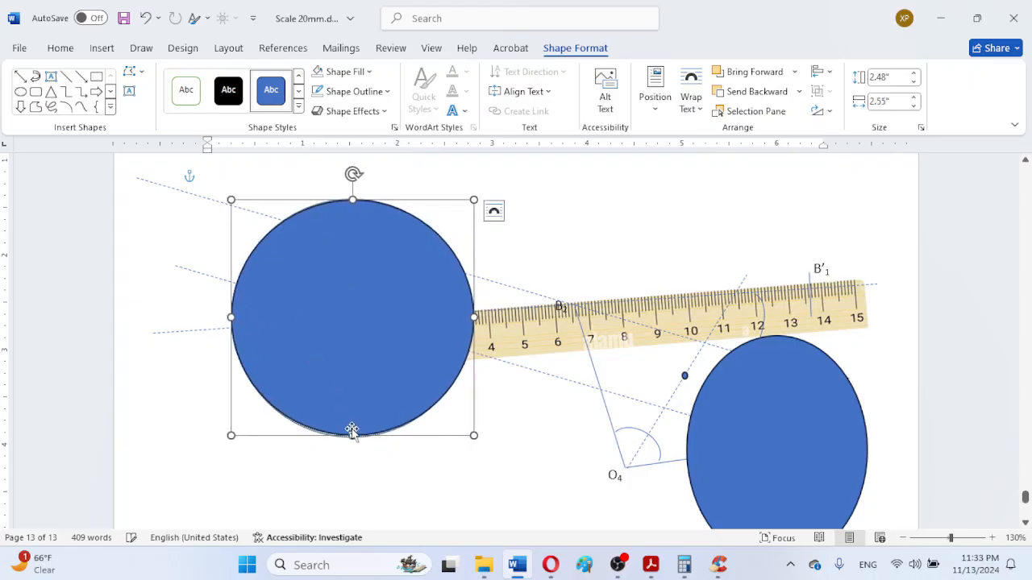
left_click_drag(352, 433, 351, 437)
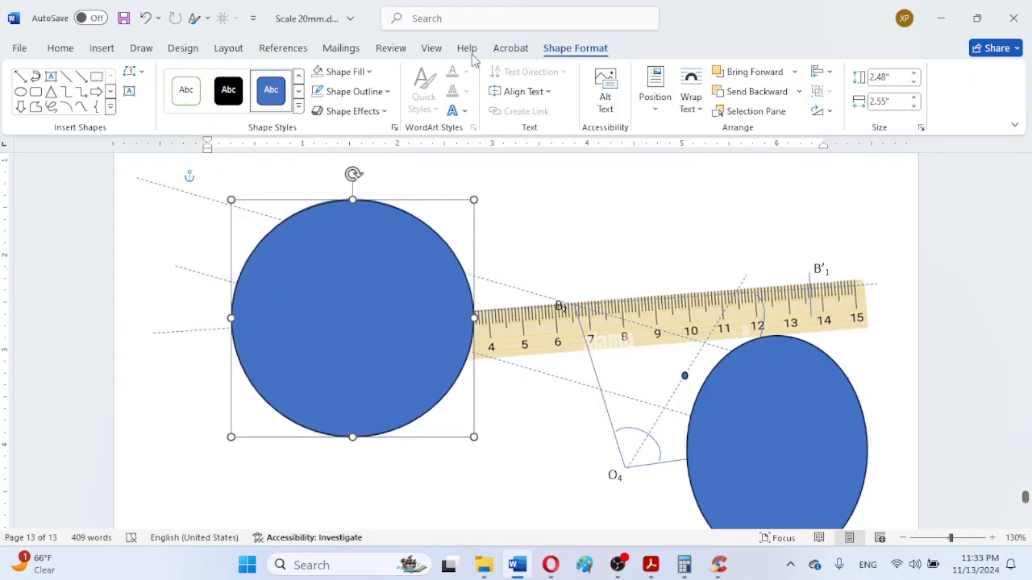
- Remove the circle's fill and fine-tune its size to about 2.52" by 2.52" along the protractor's rim
left_click(370, 73)
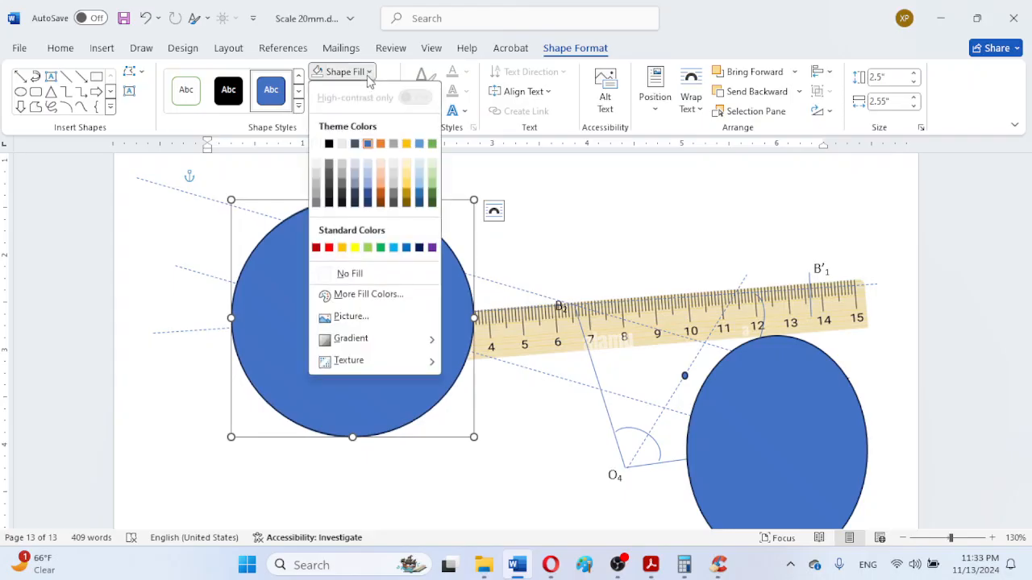
left_click(360, 278)
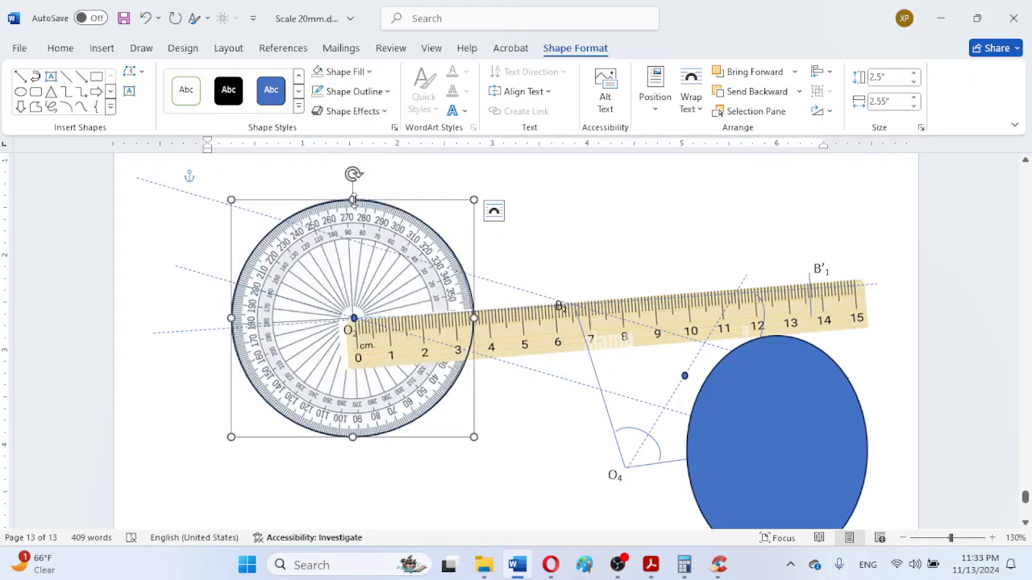
left_click_drag(353, 200, 353, 197)
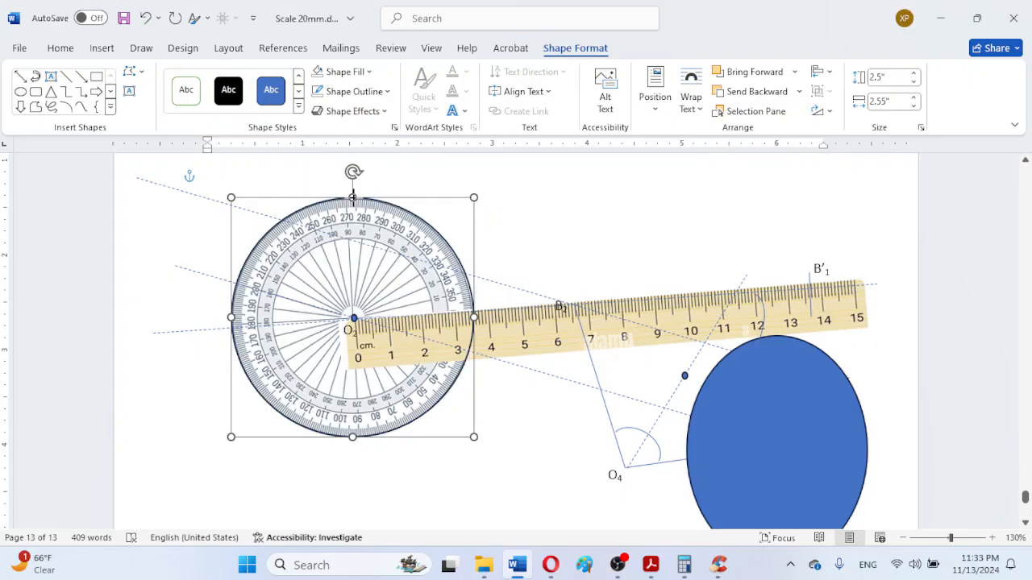
left_click_drag(453, 319, 471, 317)
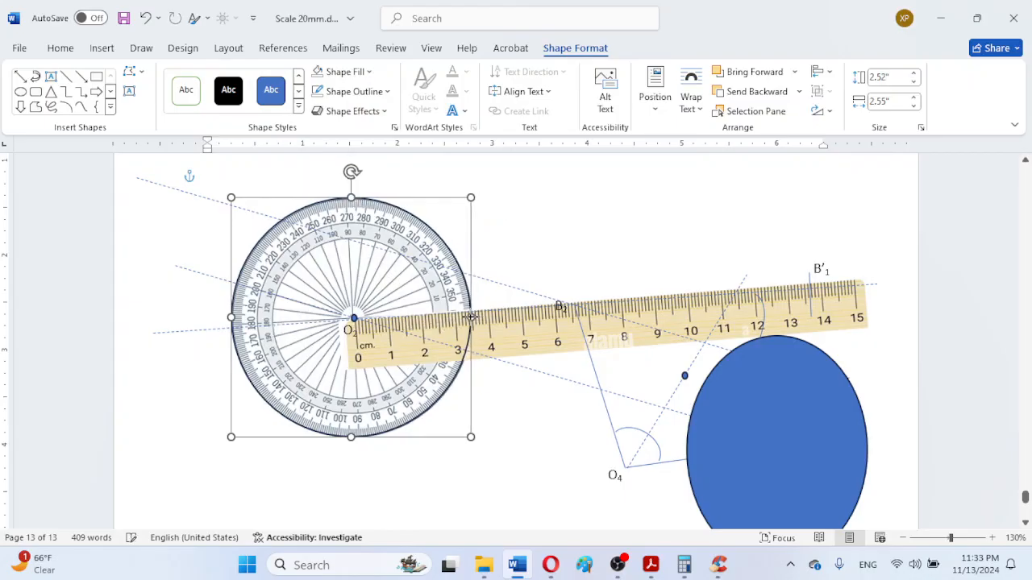
left_click_drag(471, 317, 471, 317)
left_click(509, 460)
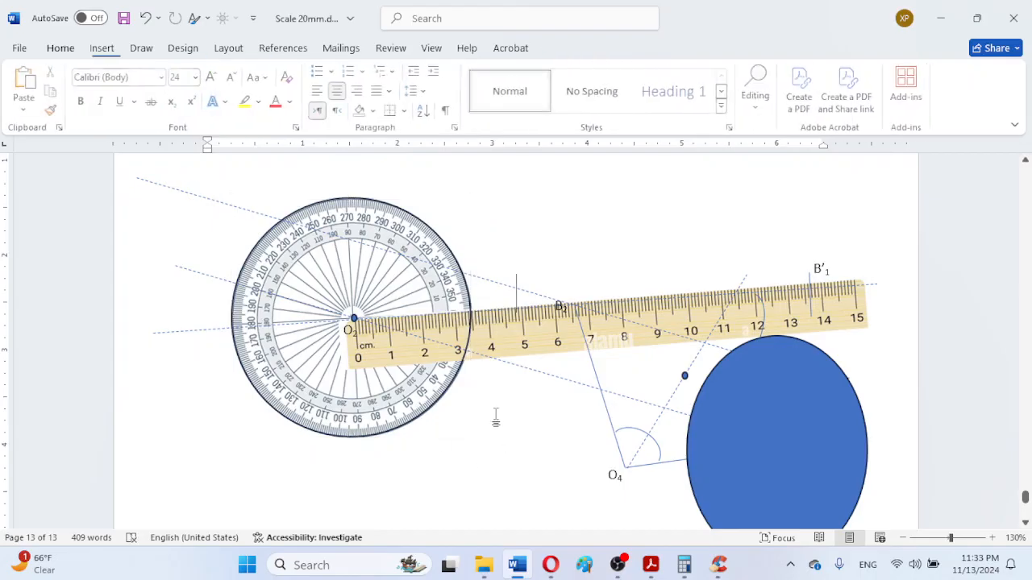
- Move the protractor picture out of the circle to the empty area below the linkage drawing
left_click(392, 407)
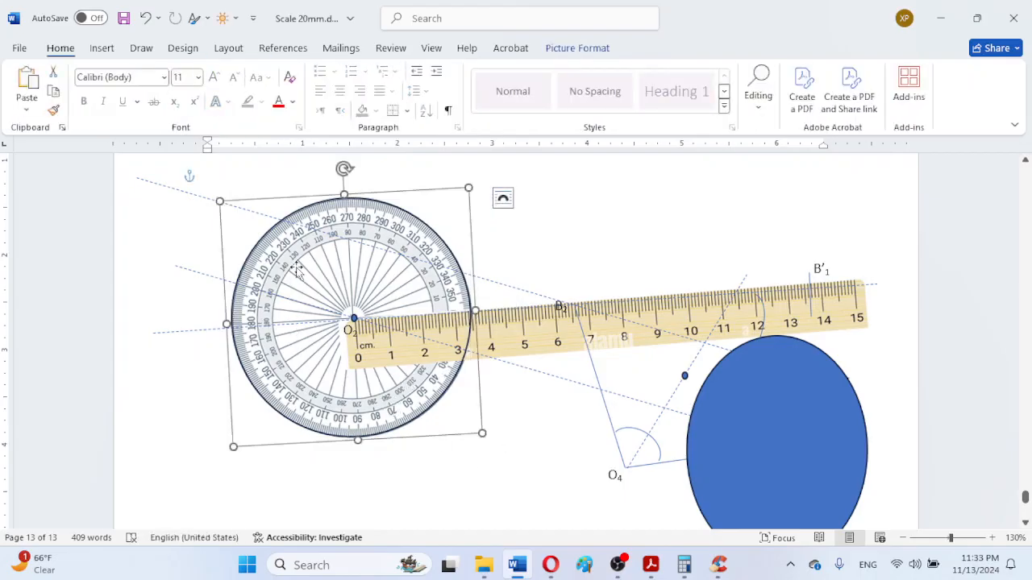
left_click_drag(297, 271, 381, 448)
scroll(338, 363, "up", 5)
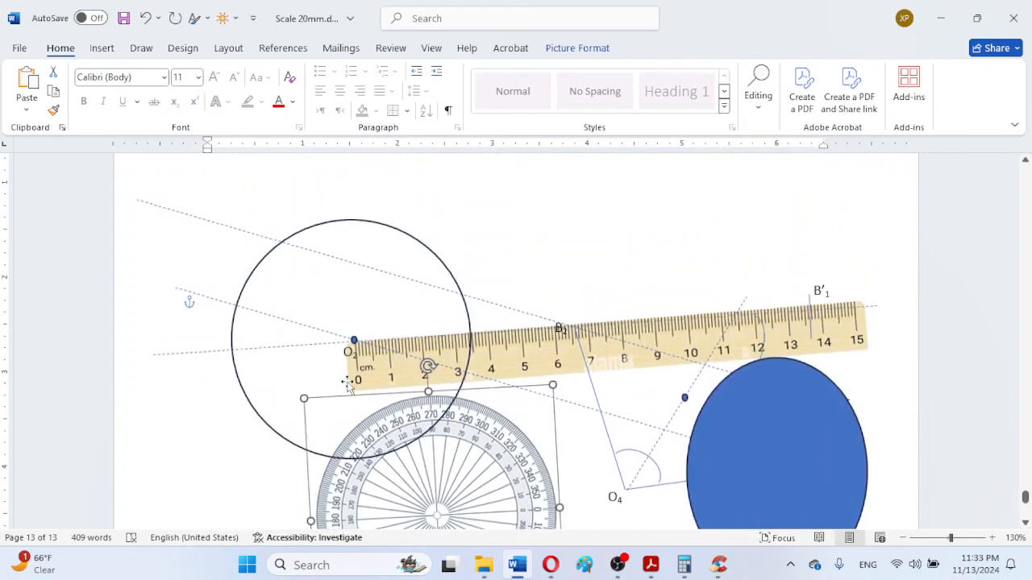
left_click_drag(511, 418, 494, 497)
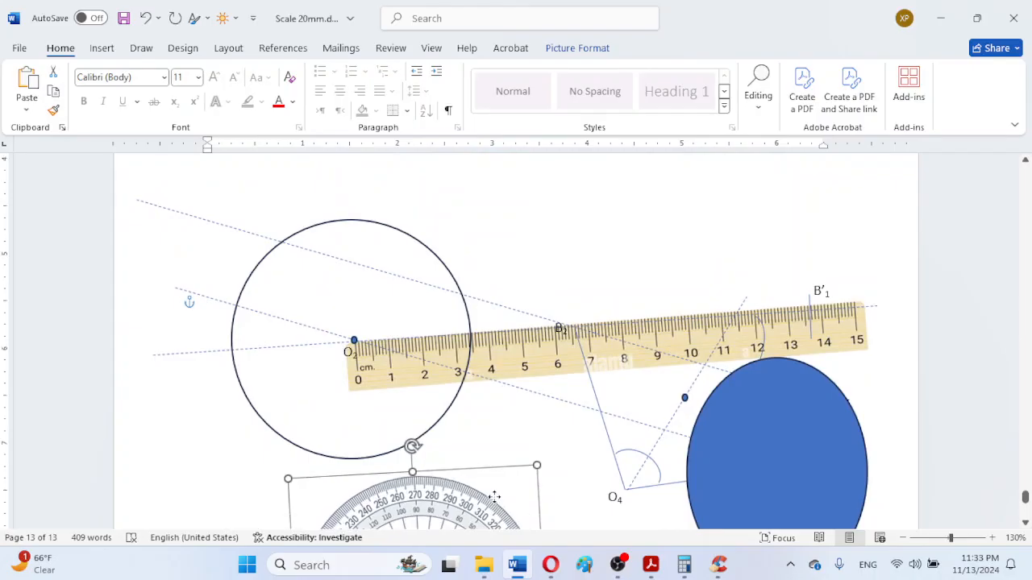
scroll(481, 395, "up", 1)
scroll(480, 395, "up", 2)
left_click_drag(456, 318, 479, 413)
- Delete the blue filled ellipse covering point B1
scroll(479, 413, "up", 5)
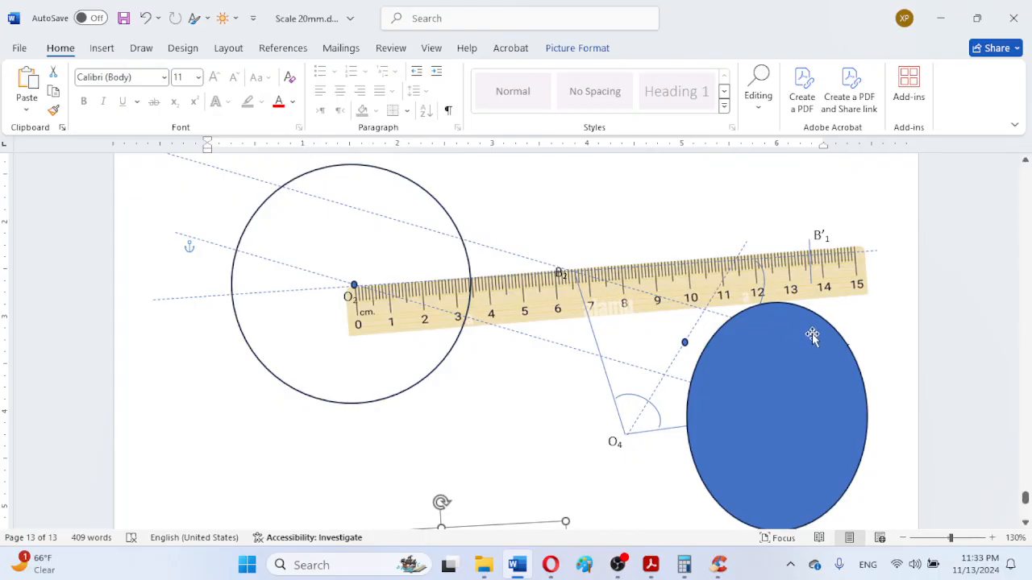
left_click(843, 345)
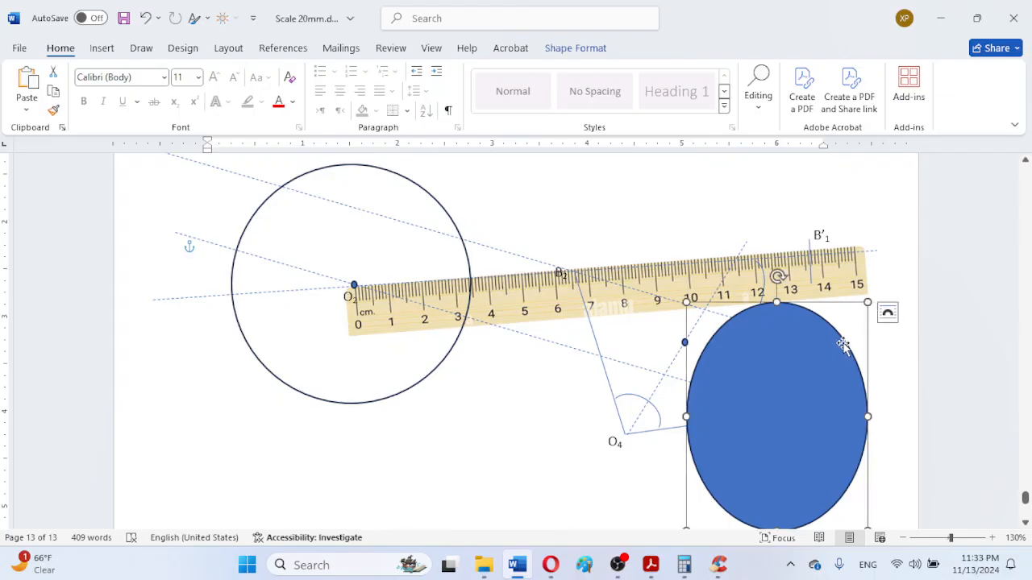
key("Delete")
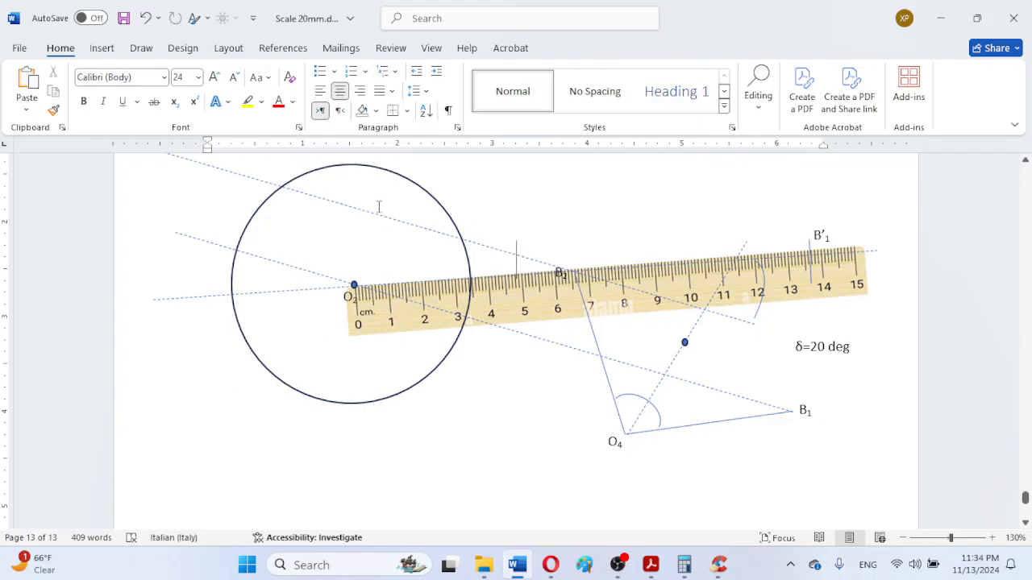
- Change the outline of the circle around O2 to the dashed line style
left_click(406, 177)
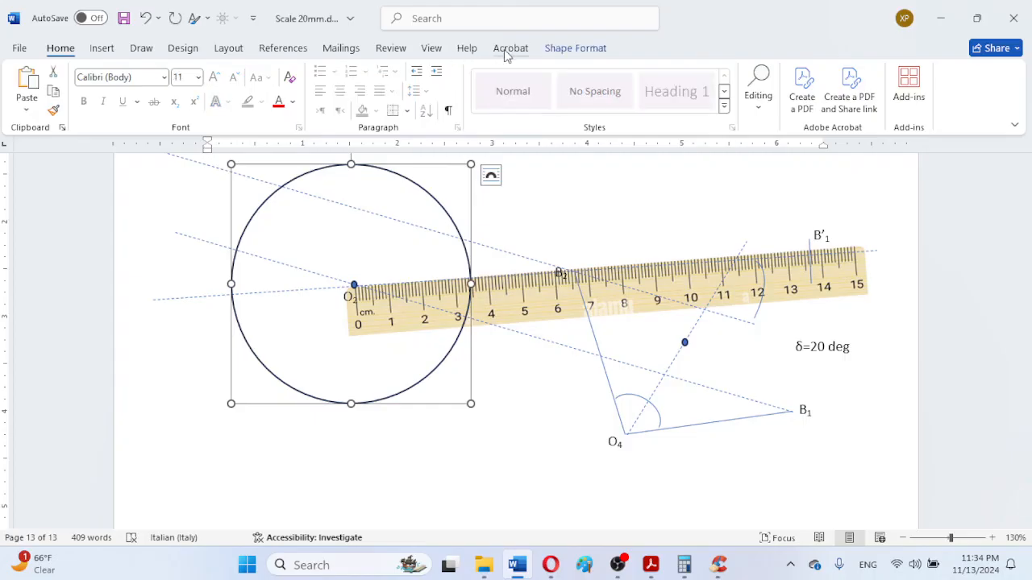
left_click(560, 48)
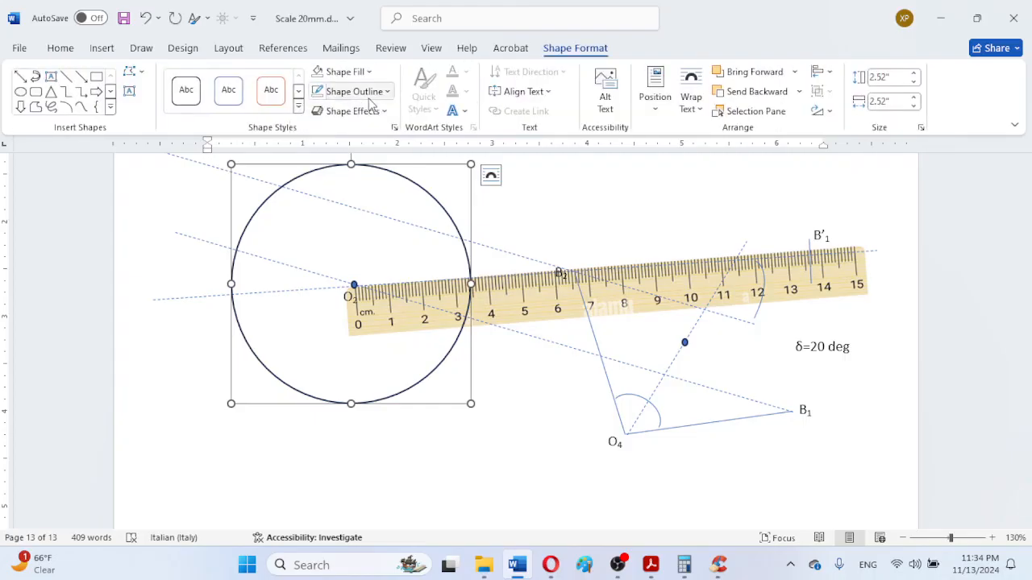
left_click(361, 93)
mouse_move(403, 338)
mouse_move(407, 381)
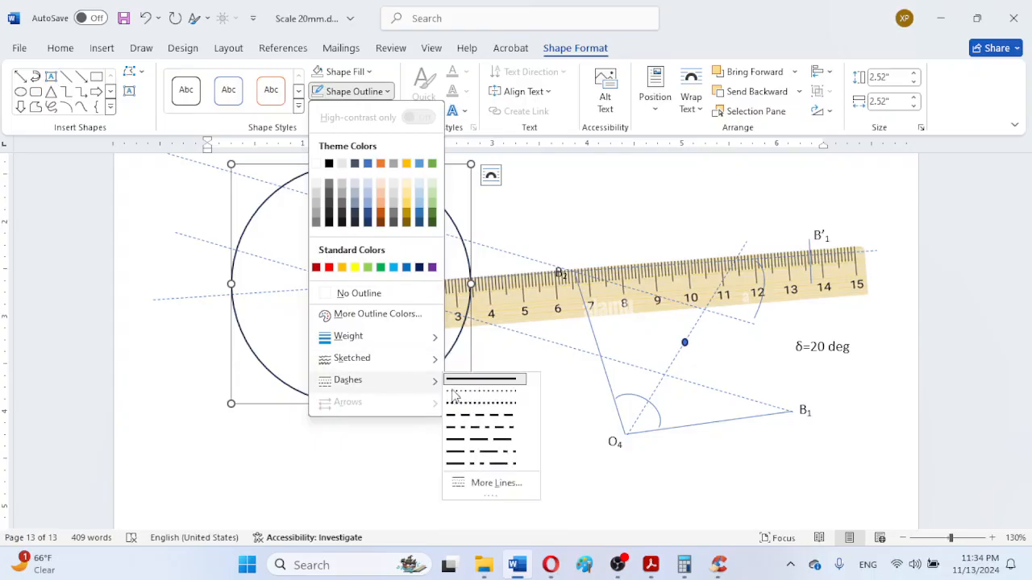
left_click(504, 416)
left_click(421, 448)
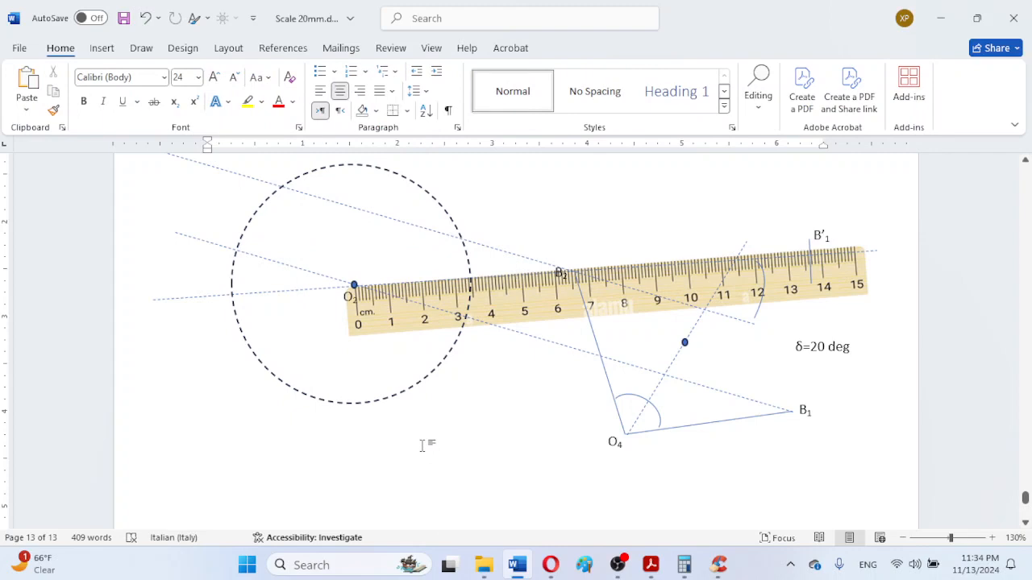
- Duplicate the B1 label and place the copy where the dashed circle crosses the line from O2 to B1
left_click(560, 274)
left_click(805, 412)
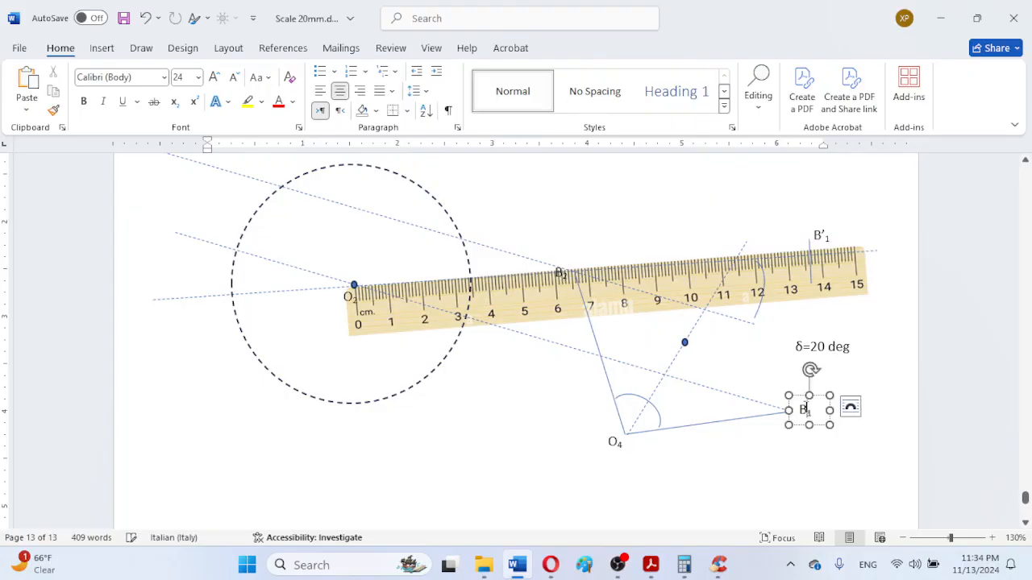
double_click(805, 408)
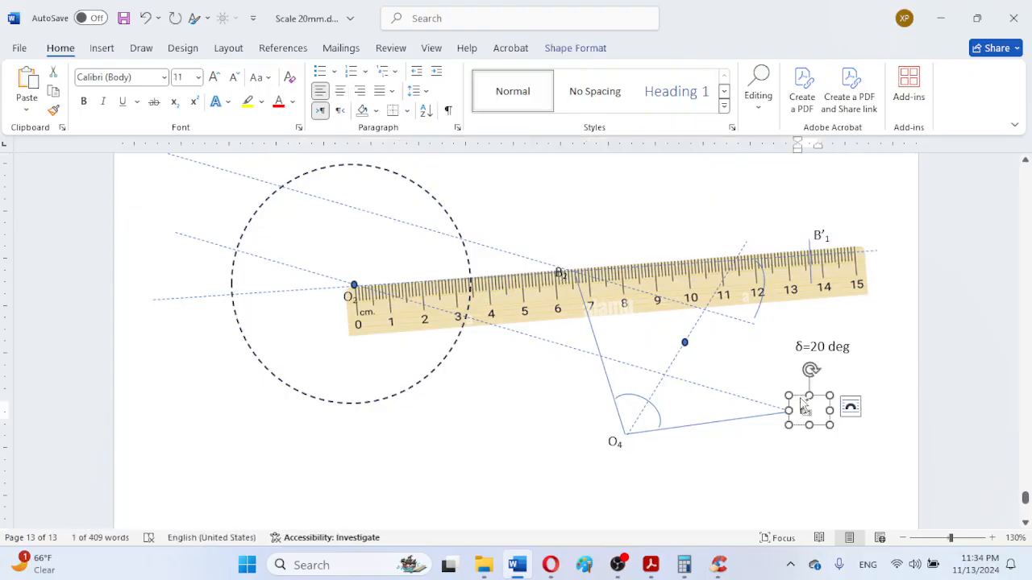
key("ctrl+v")
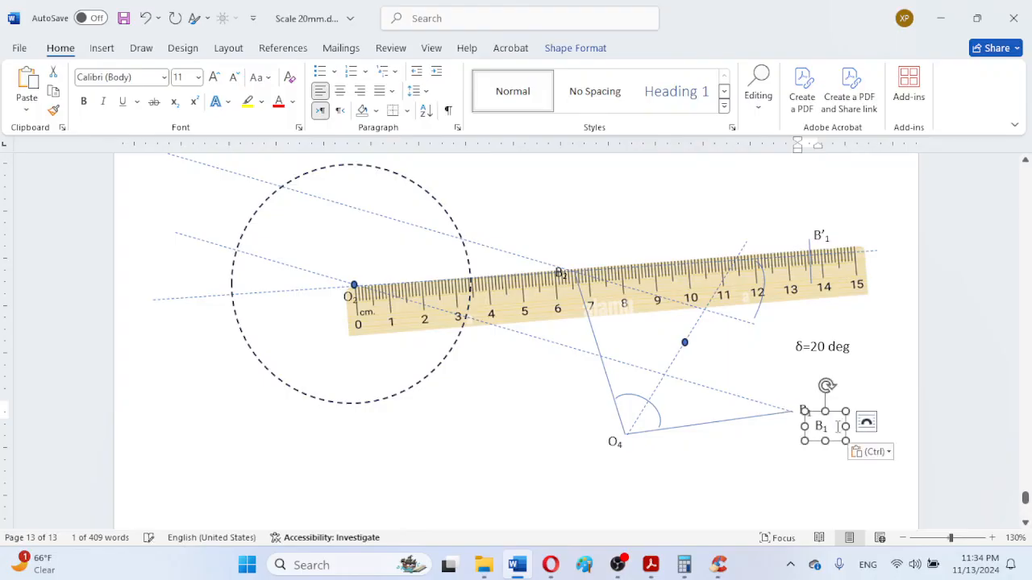
left_click_drag(836, 417, 483, 323)
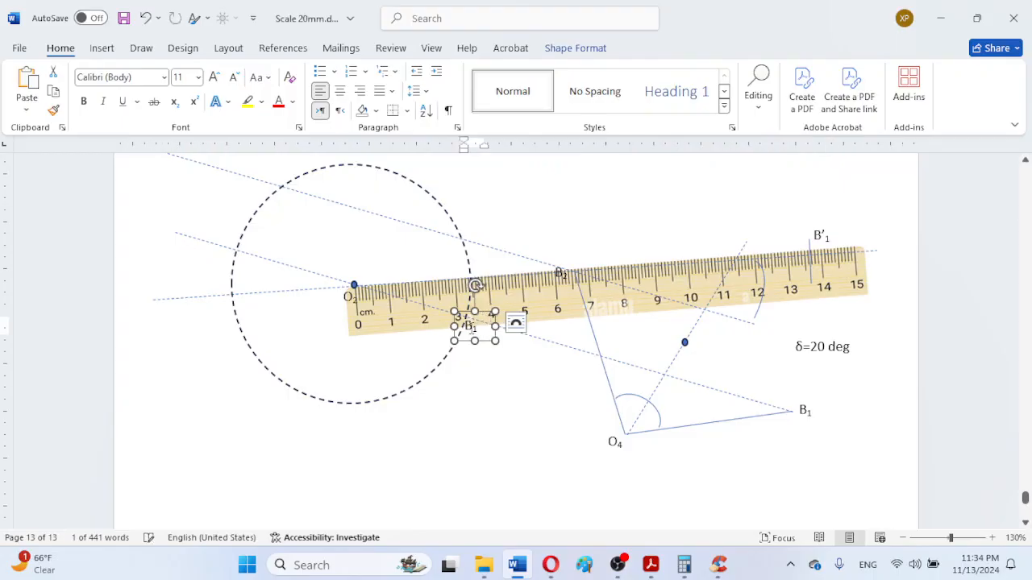
left_click_drag(474, 326, 466, 327)
- Check the point names in Figure 3-12 of DOM 6th Ed.pdf and rename the copied label on the circle to A1
left_click(660, 567)
scroll(601, 464, "down", 10)
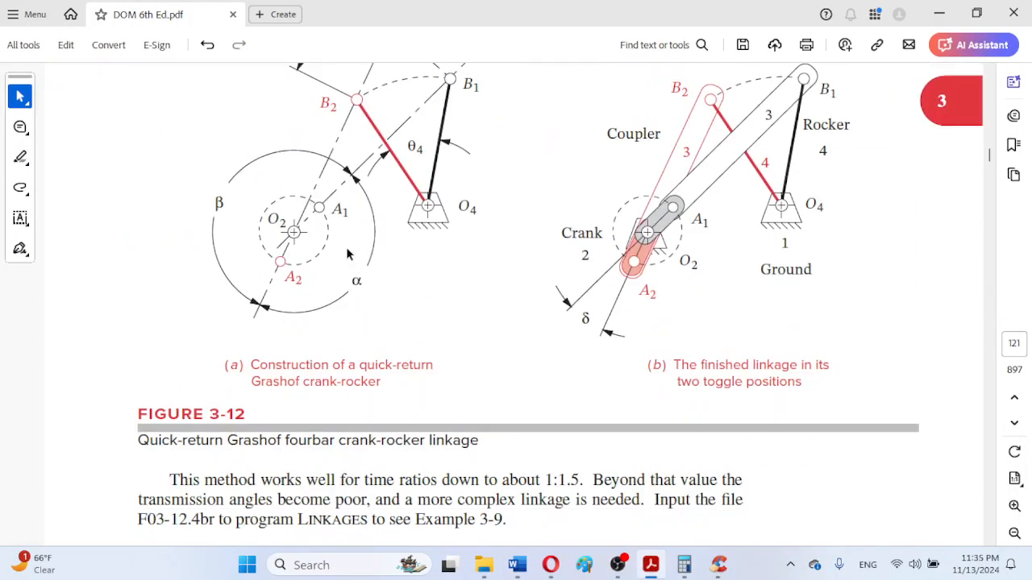
scroll(293, 279, "up", 3)
left_click(658, 568)
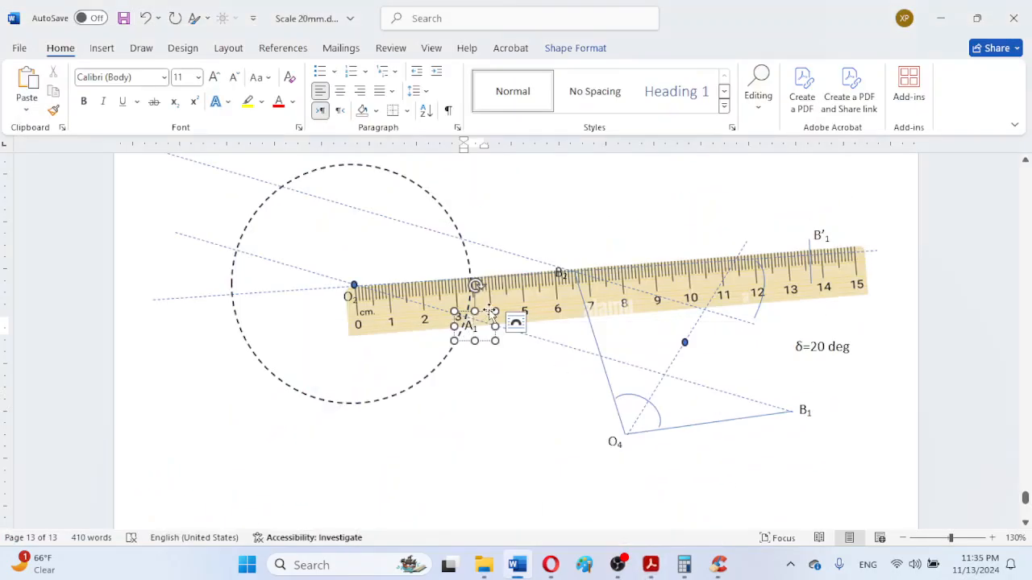
left_click(515, 322)
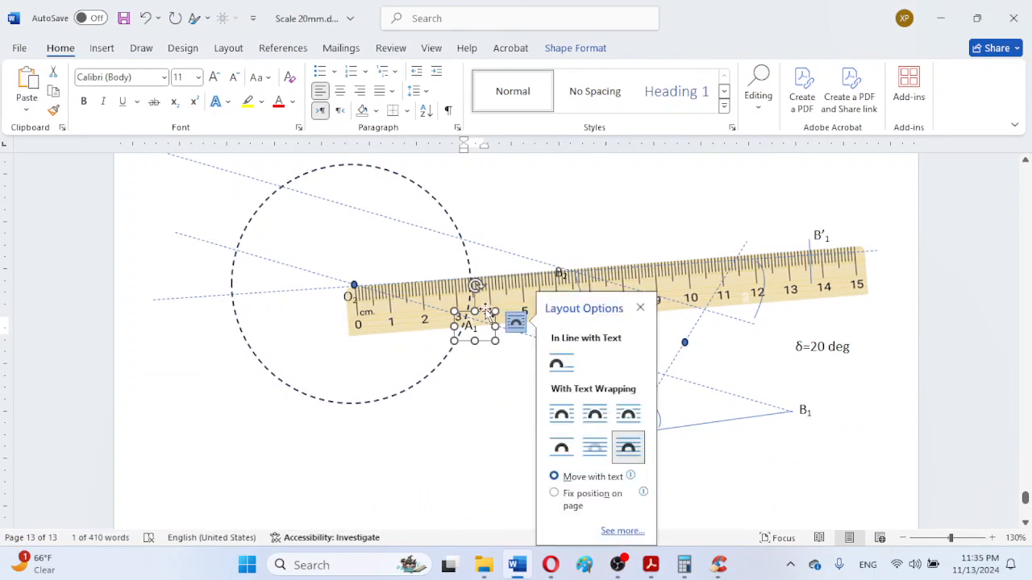
left_click(479, 379)
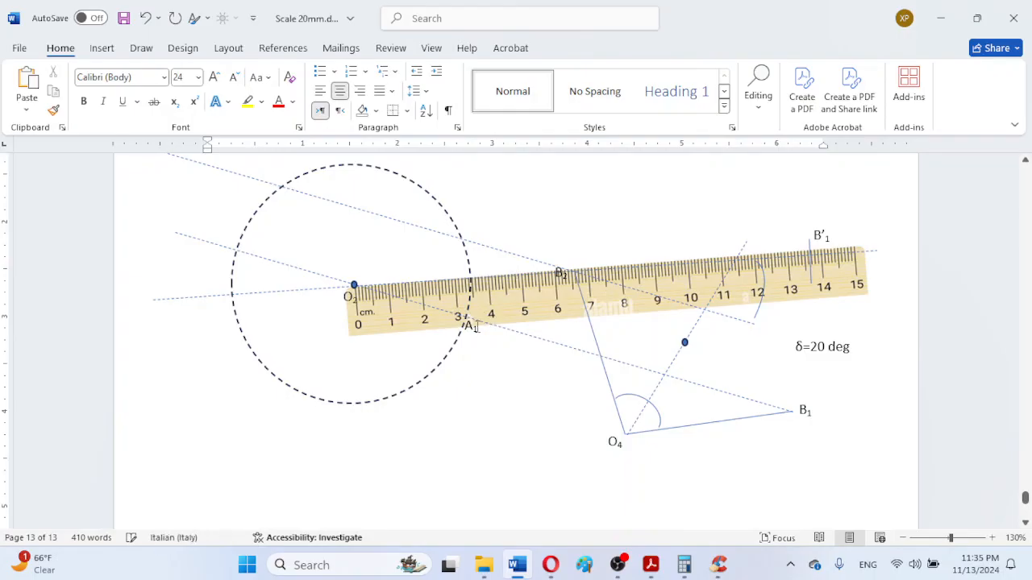
- Duplicate the A1 label, move the copy to the circle's crossing with the line through O2 opposite B2, and rename it A2
left_click(476, 323)
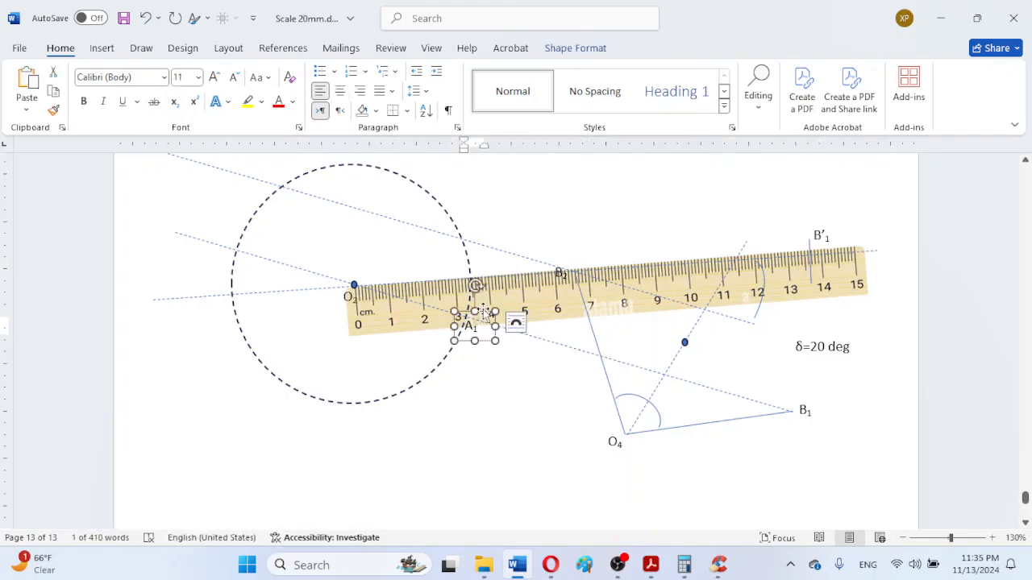
left_click_drag(489, 317, 504, 333)
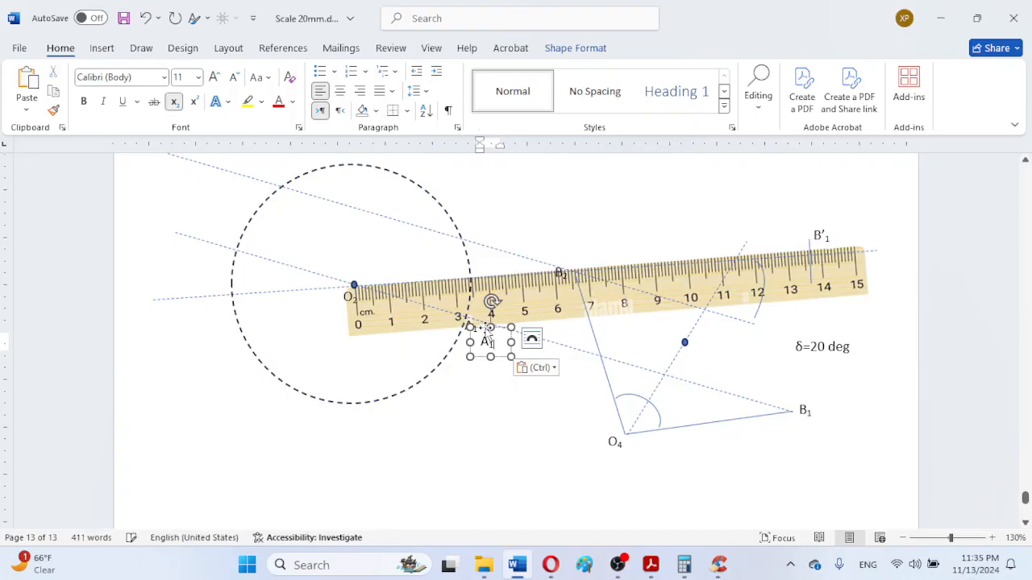
left_click_drag(491, 332, 304, 329)
left_click_drag(216, 287, 228, 311)
type("2")
left_click(239, 409)
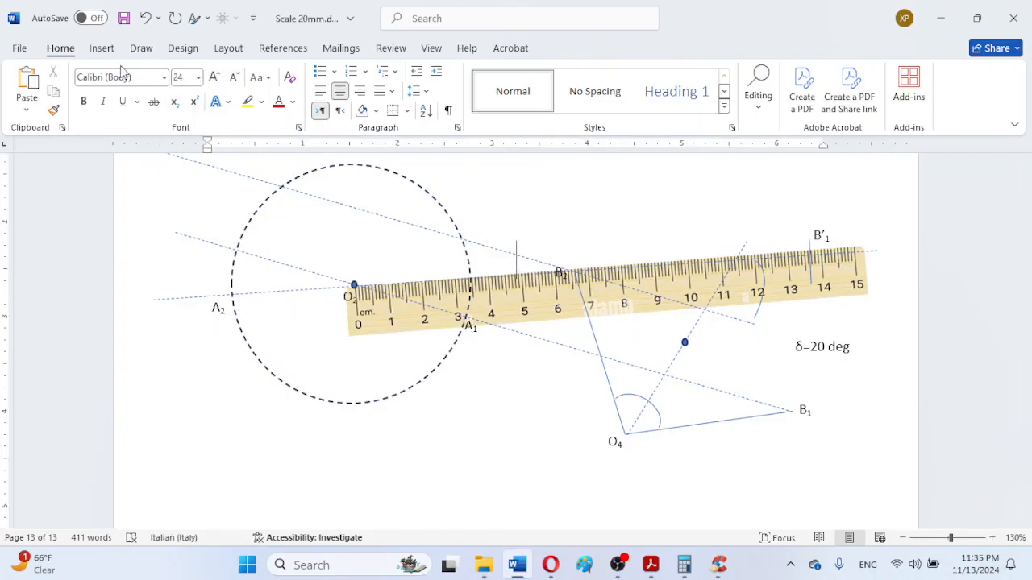
- Draw an arc above O2, about 0.46" high and 0.91" wide, and extend its open end around the A2 side
left_click(104, 48)
left_click(220, 72)
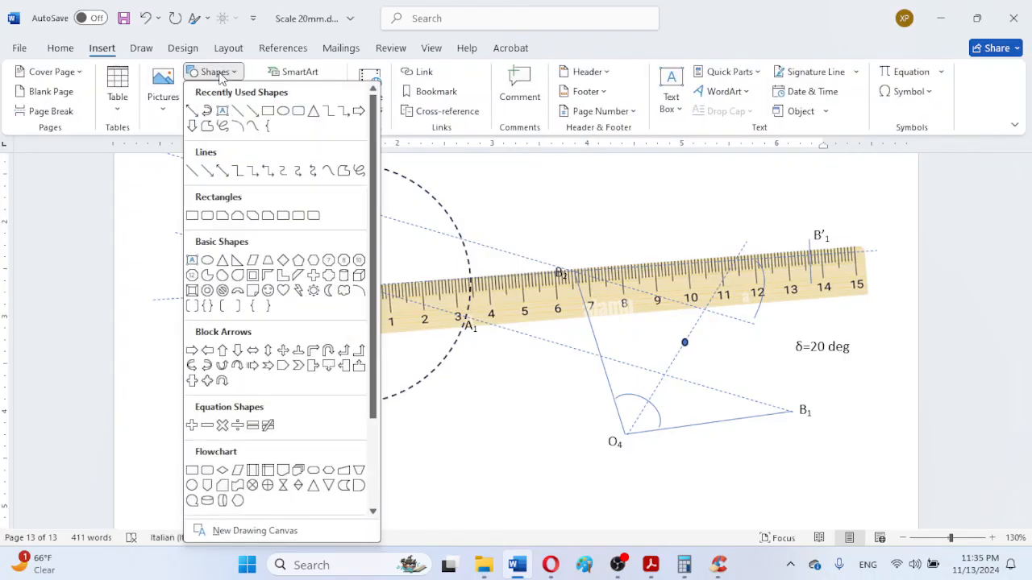
left_click(246, 122)
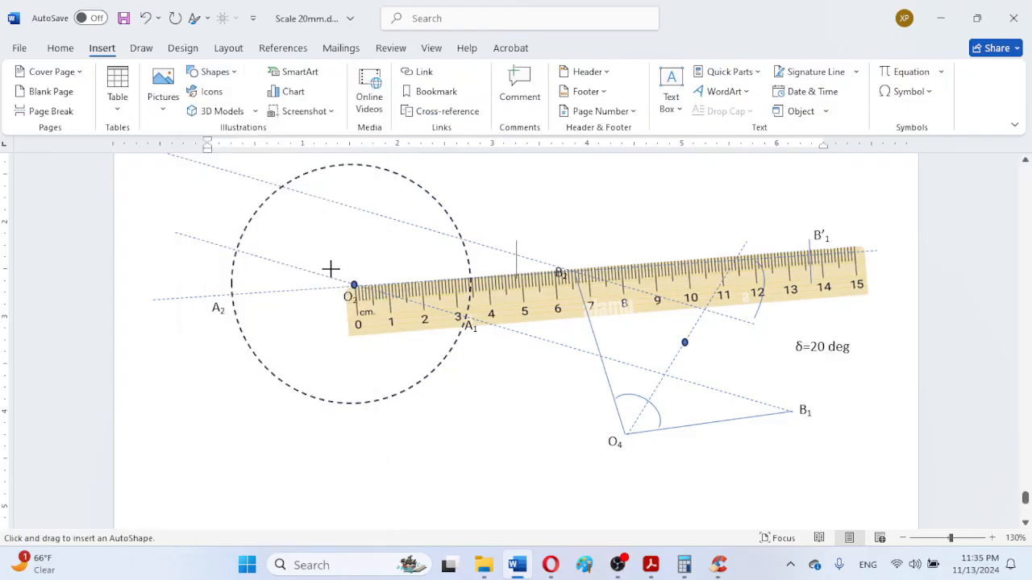
left_click_drag(349, 246, 391, 267)
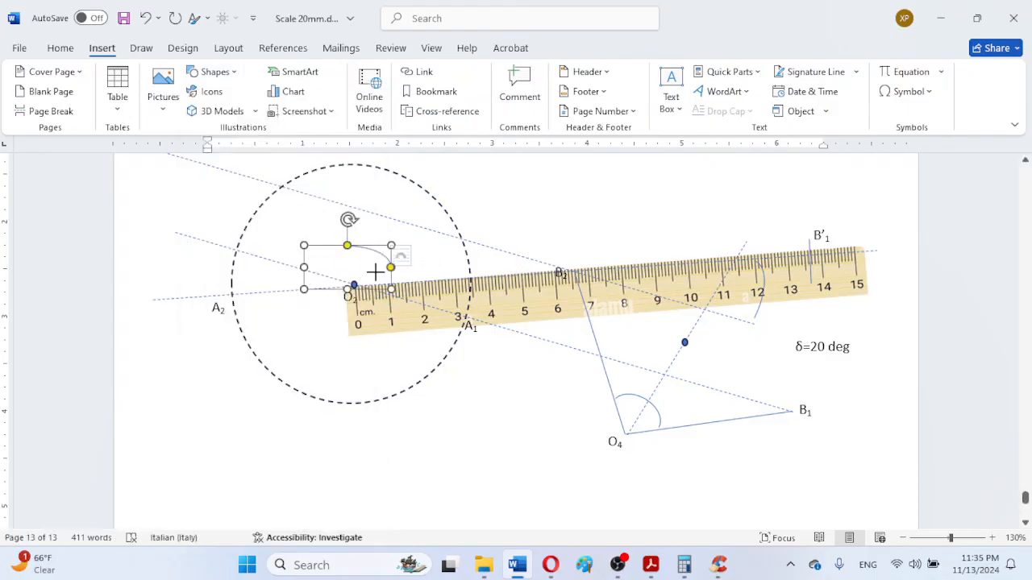
left_click(325, 254)
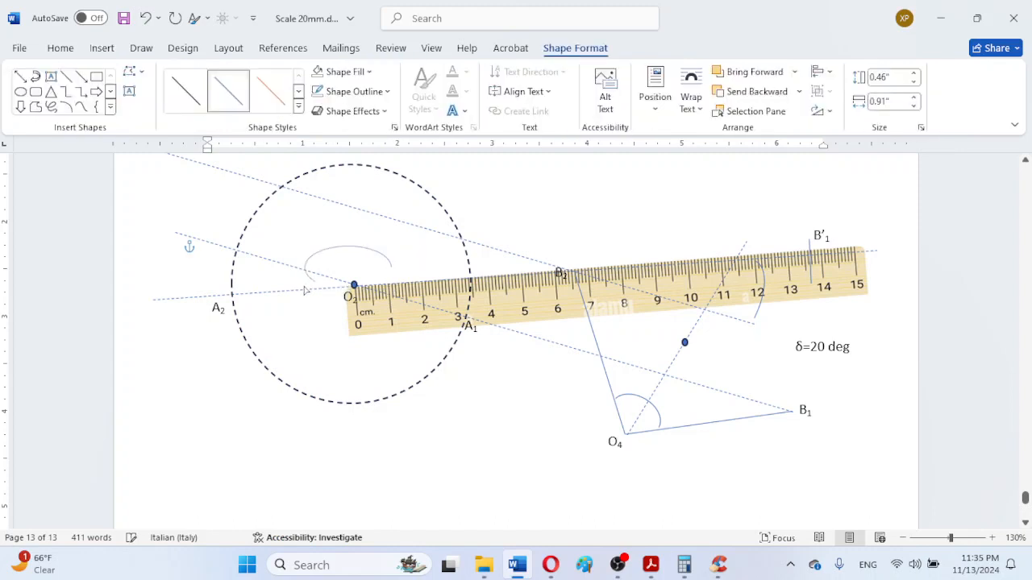
- Reshape and reposition the arc over O2 to about 0.76" high and 0.78" wide, extending its other end toward the line to B1
left_click(363, 249)
left_click_drag(357, 240, 370, 212)
left_click_drag(305, 251, 325, 260)
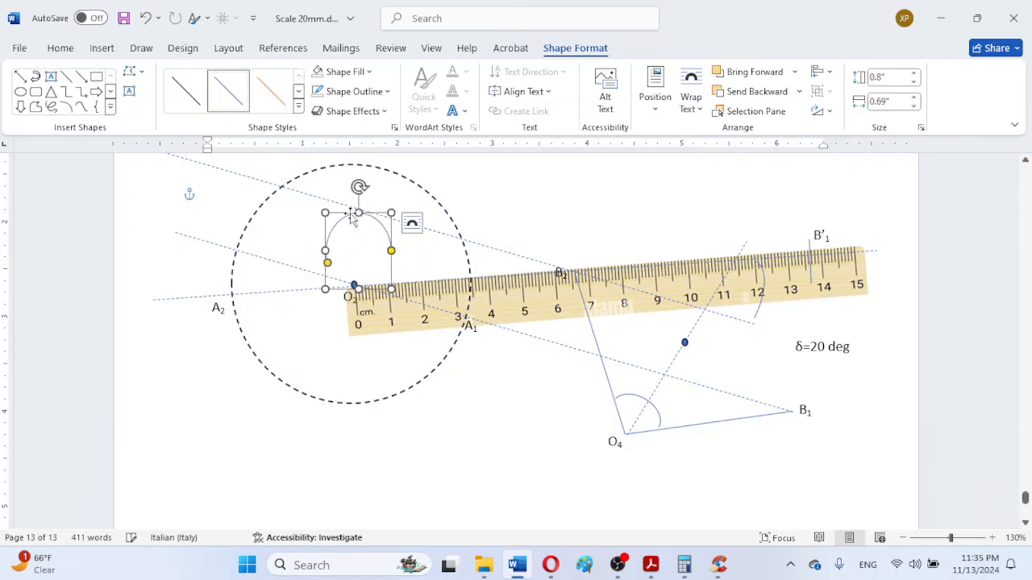
left_click_drag(351, 217, 344, 233)
left_click_drag(387, 273, 423, 289)
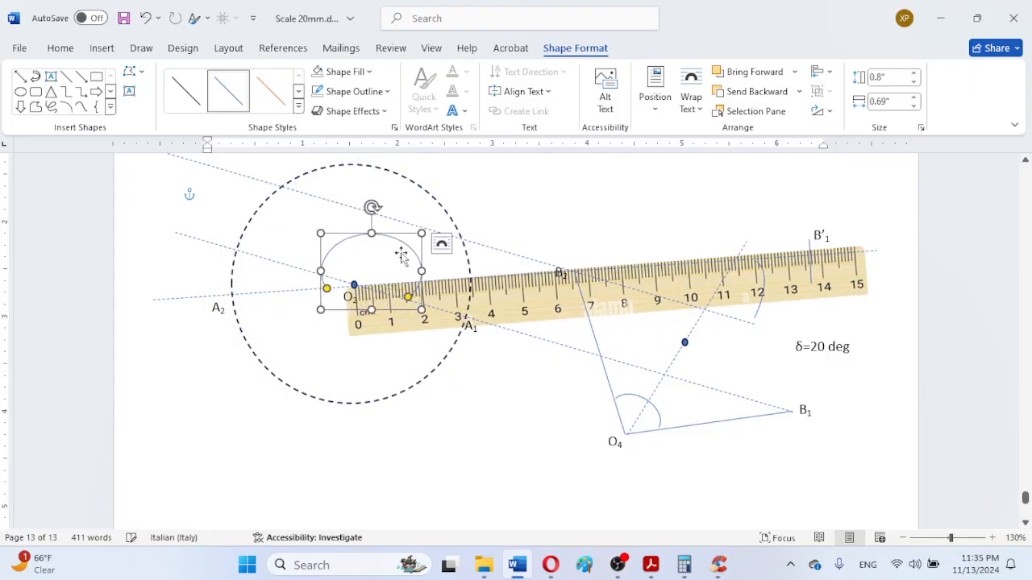
left_click_drag(372, 234, 395, 236)
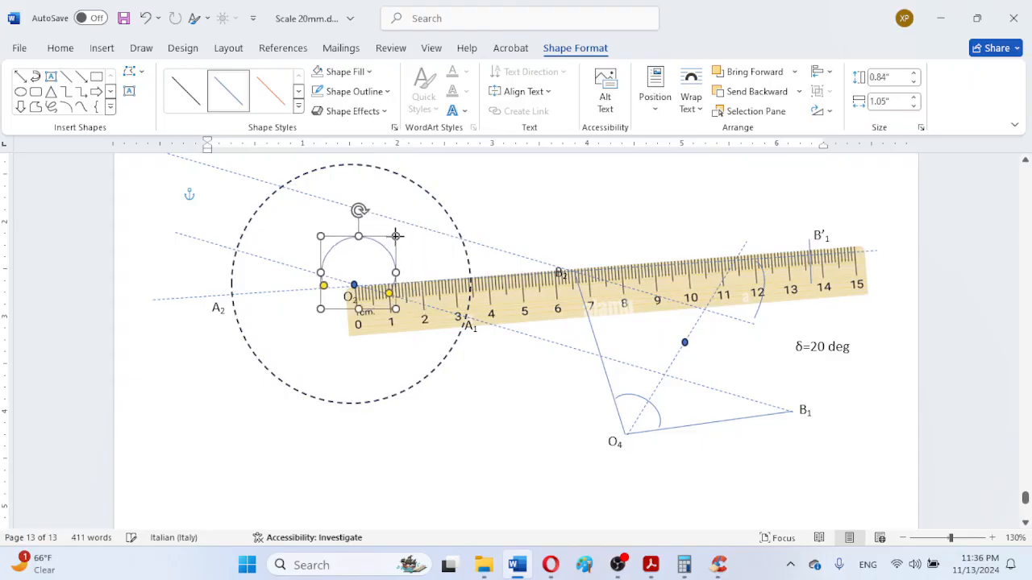
left_click(398, 297)
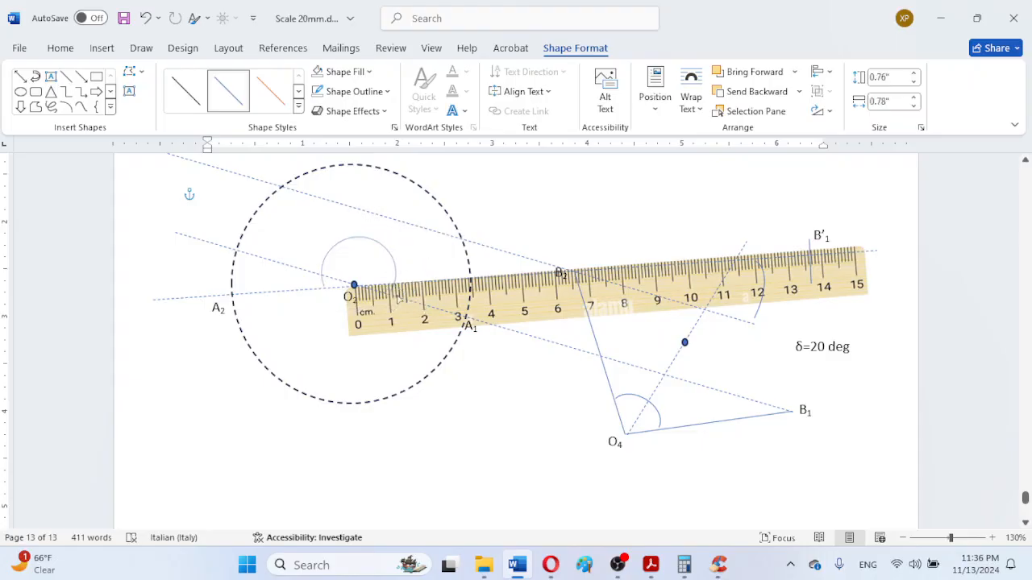
- Enlarge the upper arc to about 0.88" by 0.9" and adjust its ends to meet the dashed lines toward A2 and A1
left_click(323, 282)
left_click_drag(324, 286, 324, 284)
left_click_drag(322, 238, 356, 224)
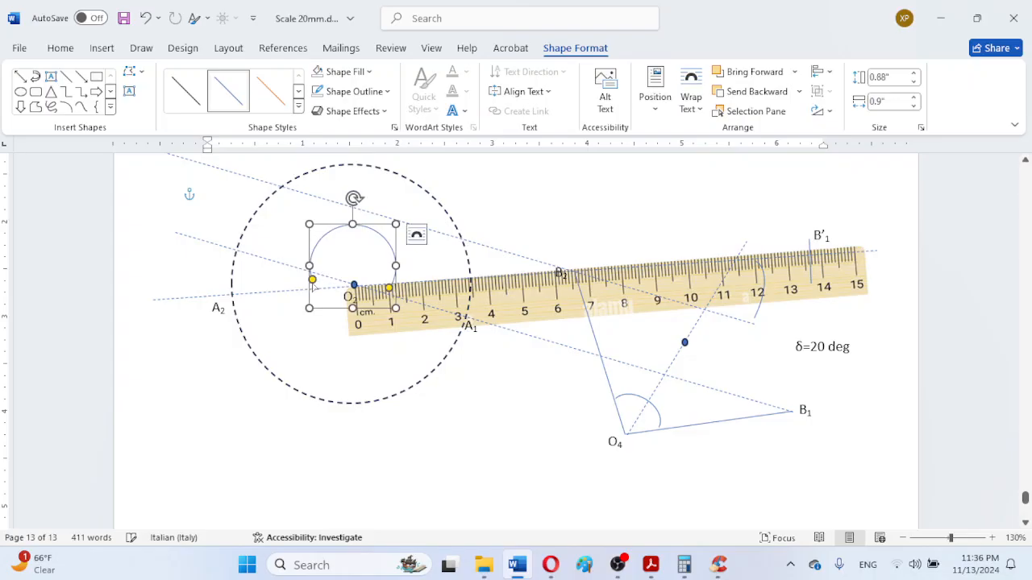
left_click(314, 292)
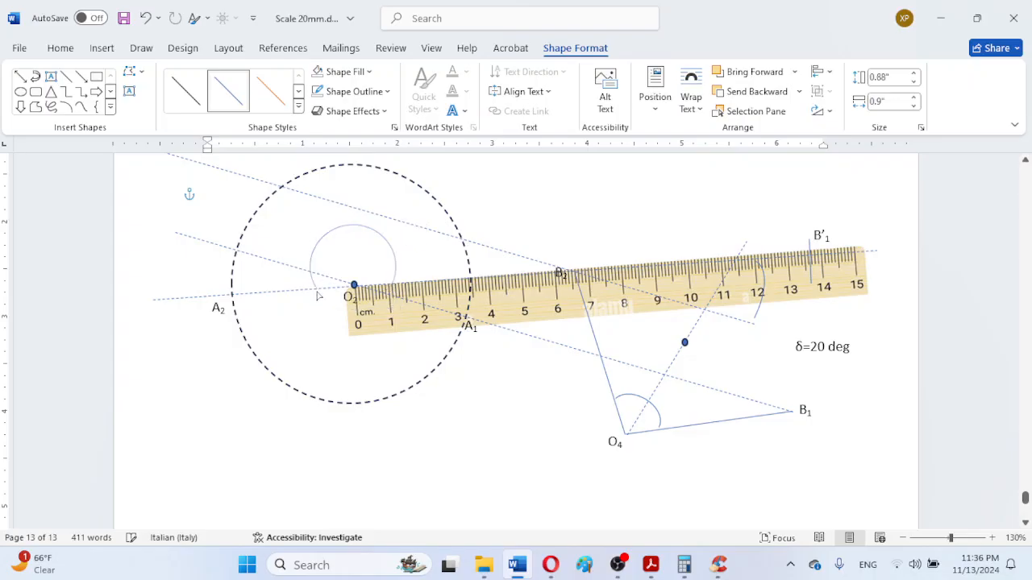
left_click(318, 297)
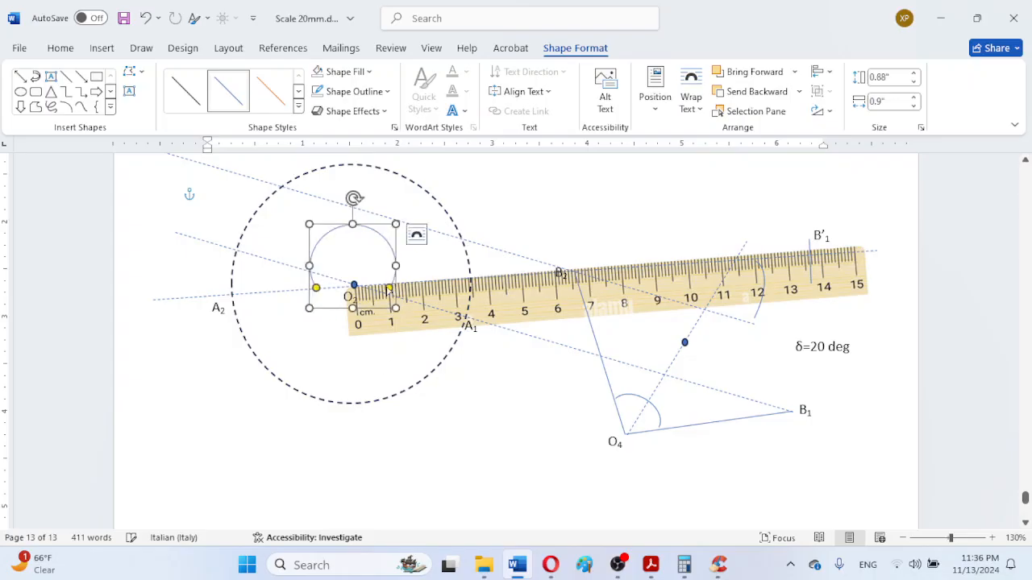
left_click(390, 294)
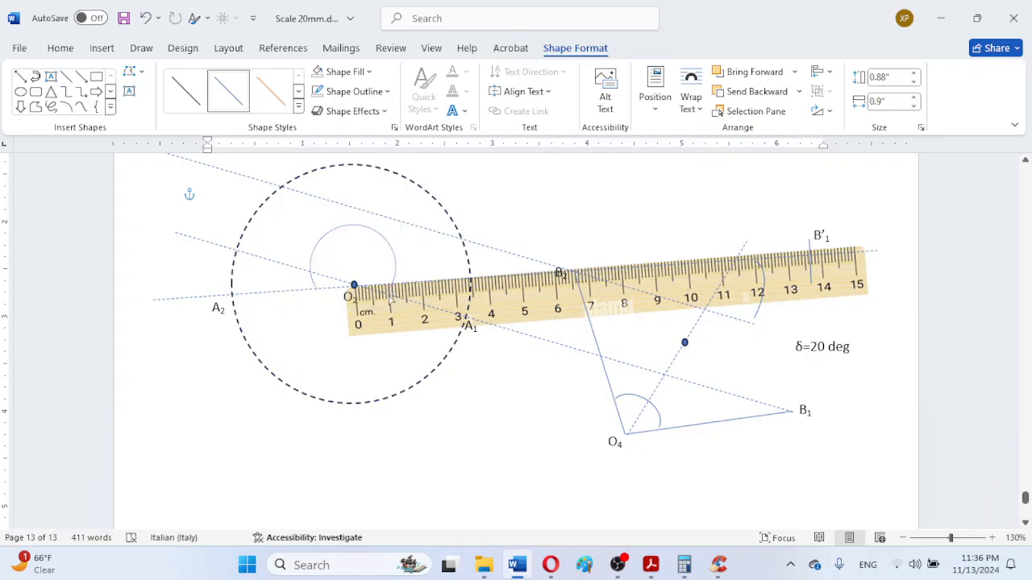
left_click(389, 296)
left_click(499, 393)
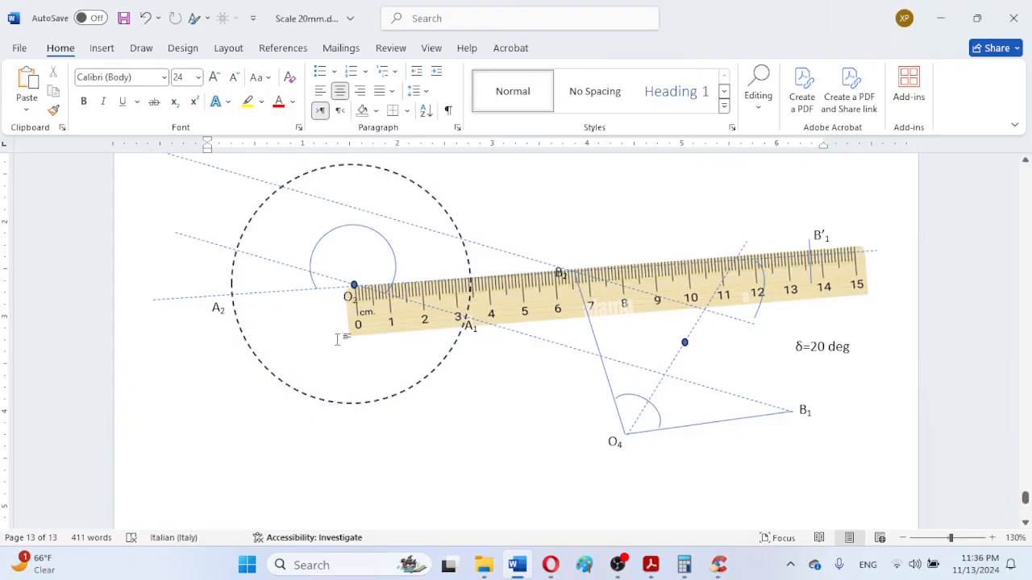
- Draw a second arc just below O2, about 0.3" high and 0.56" wide, and rotate it to curve downward
left_click(102, 48)
left_click(212, 72)
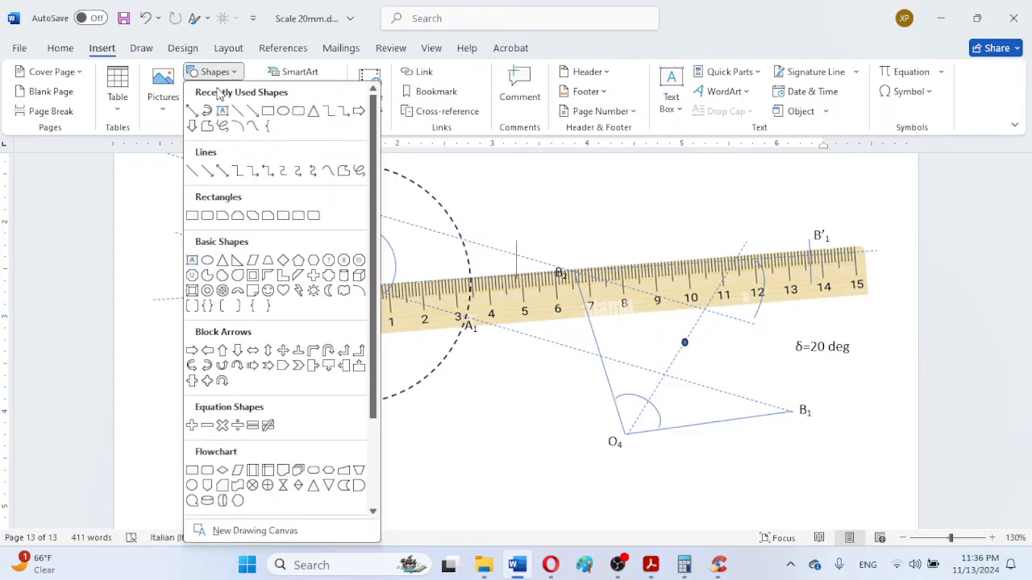
left_click(239, 126)
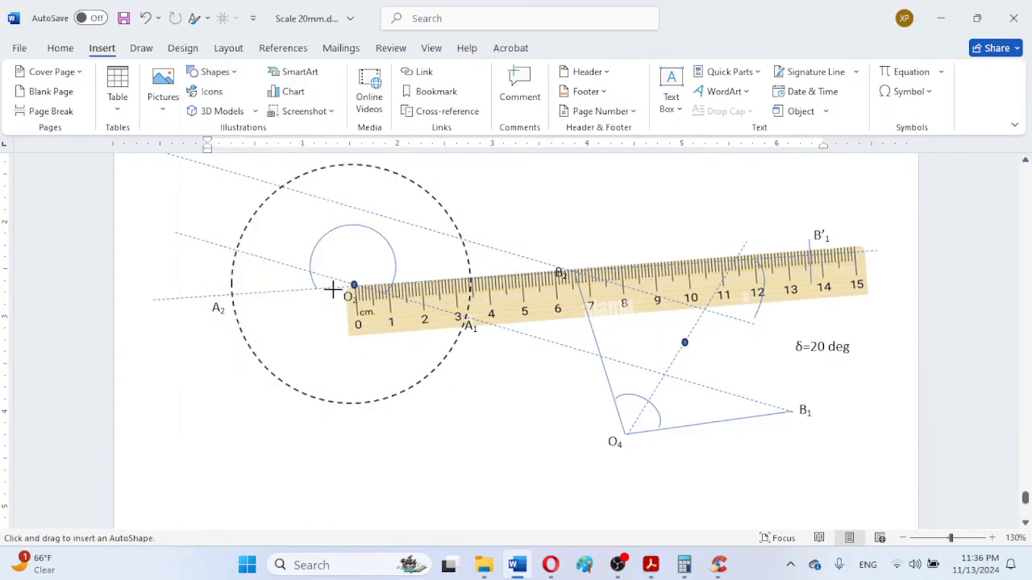
left_click_drag(345, 295, 389, 316)
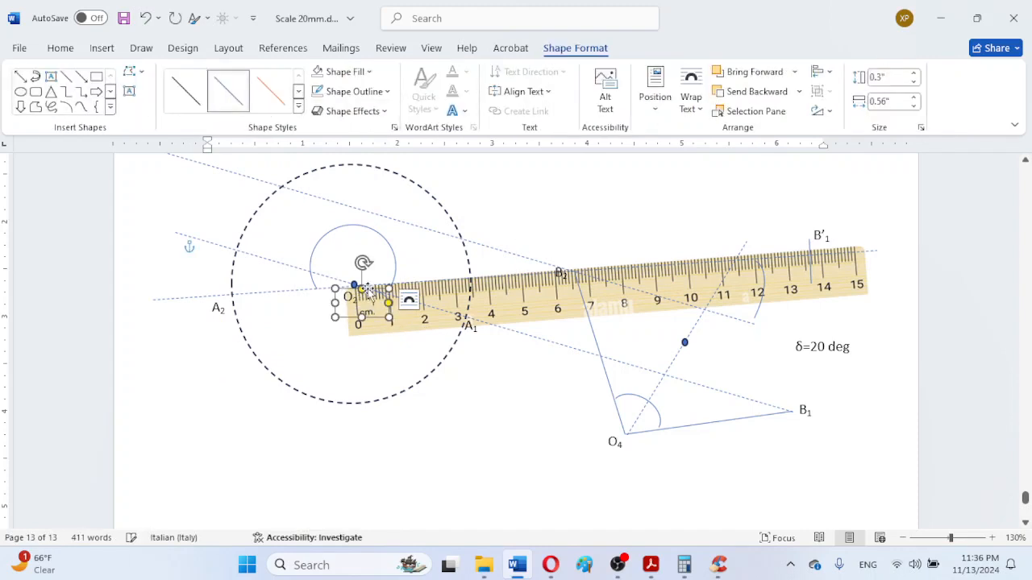
mouse_move(362, 262)
left_mouse_down()
mouse_move(295, 288)
mouse_move(334, 333)
mouse_move(383, 340)
mouse_move(335, 317)
left_mouse_up()
left_click(330, 318)
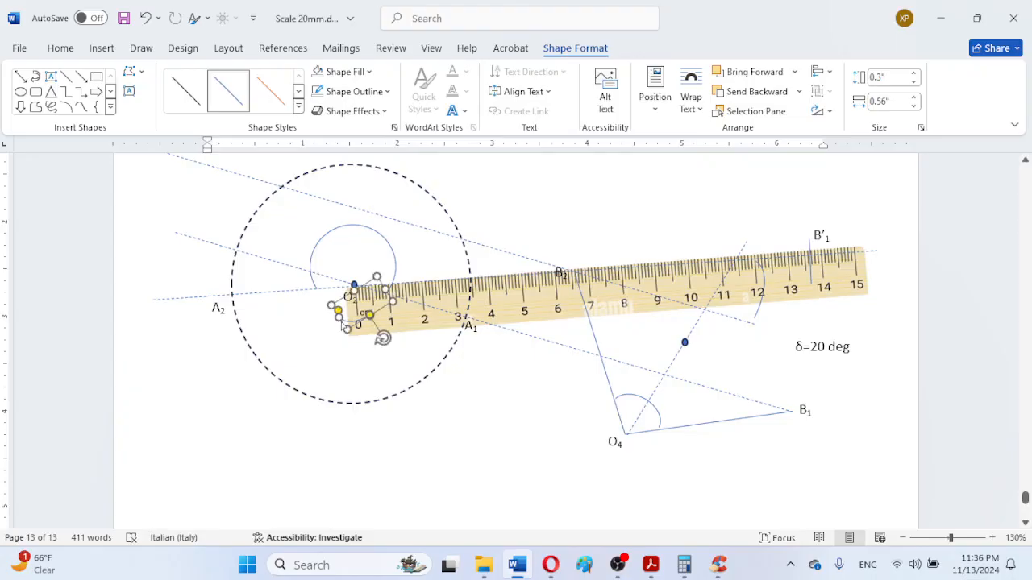
- Resize the lower arc to about 0.51" by 0.69" and fit its ends to the dashed lines through O2
left_click_drag(317, 299, 344, 307)
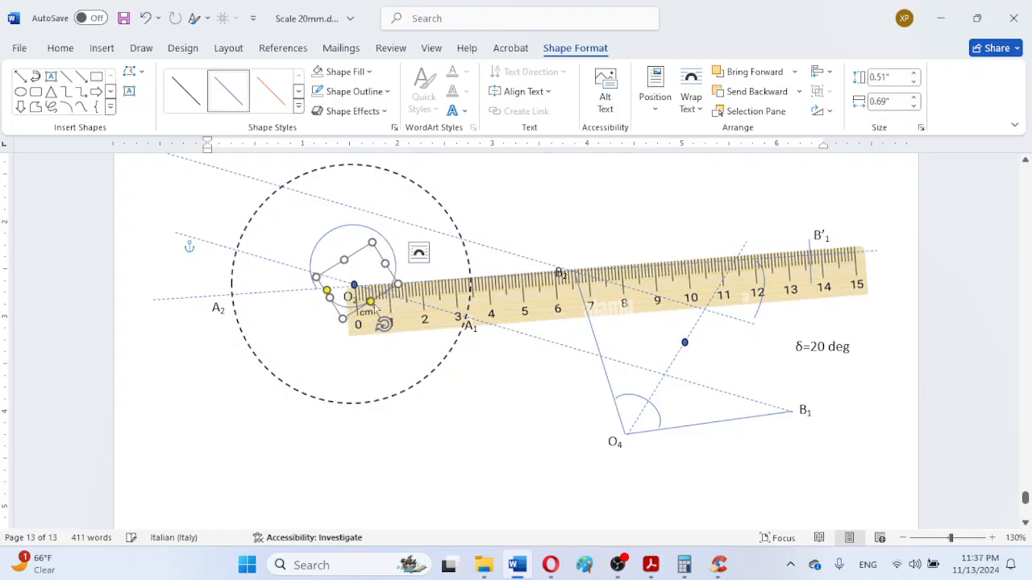
left_click_drag(372, 304, 378, 300)
left_click(491, 401)
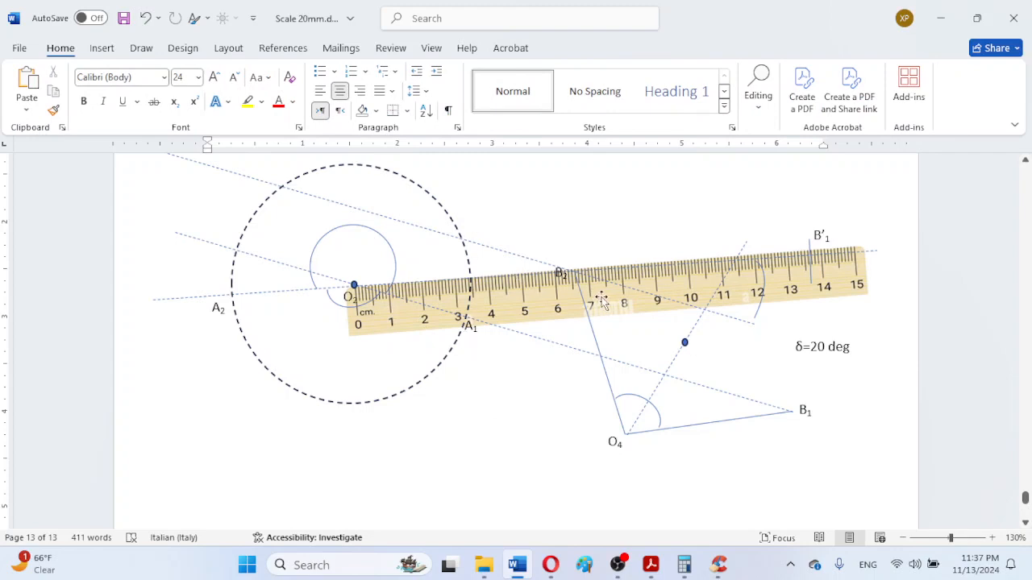
- Move the ruler picture off the linkage into the empty area below O4, overlapping the protractor
left_click_drag(521, 311, 474, 477)
scroll(483, 434, "down", 3)
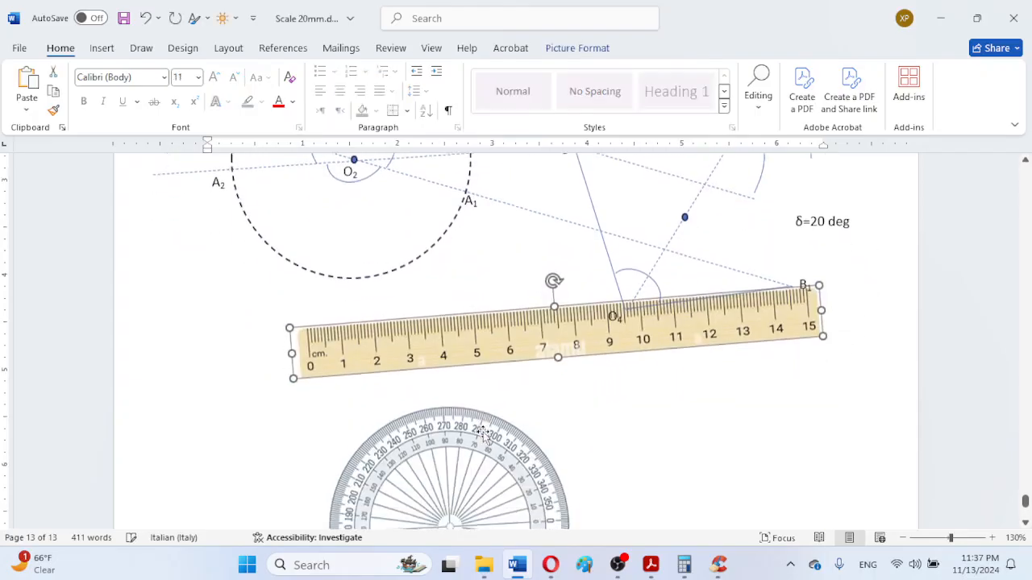
scroll(482, 432, "up", 2)
left_click_drag(481, 432, 482, 459)
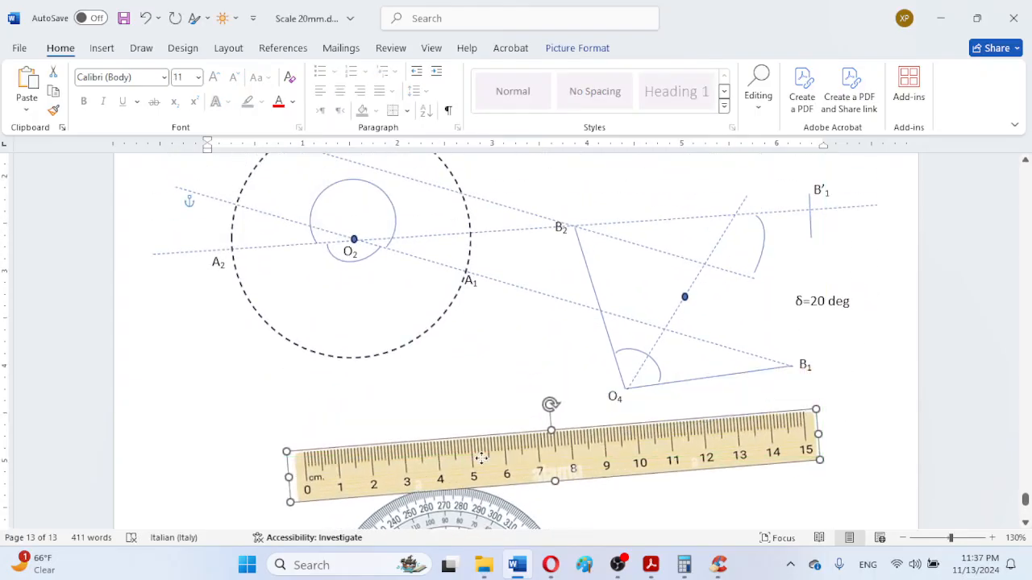
scroll(482, 458, "up", 3)
scroll(482, 456, "down", 3)
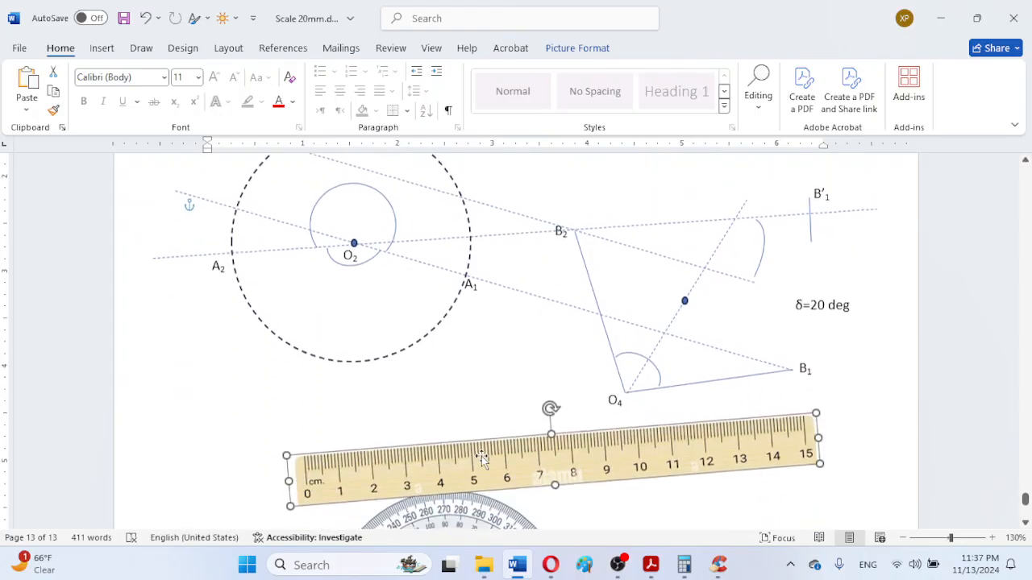
left_click_drag(545, 466, 493, 484)
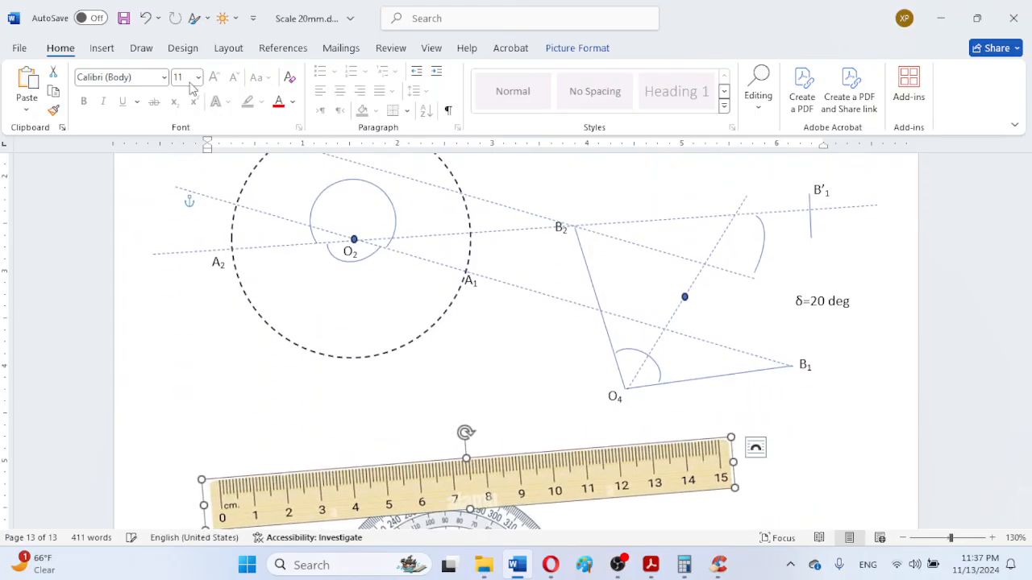
- Draw a straight line from O2 to O4 and apply the thicker black theme line style to it
left_click(101, 48)
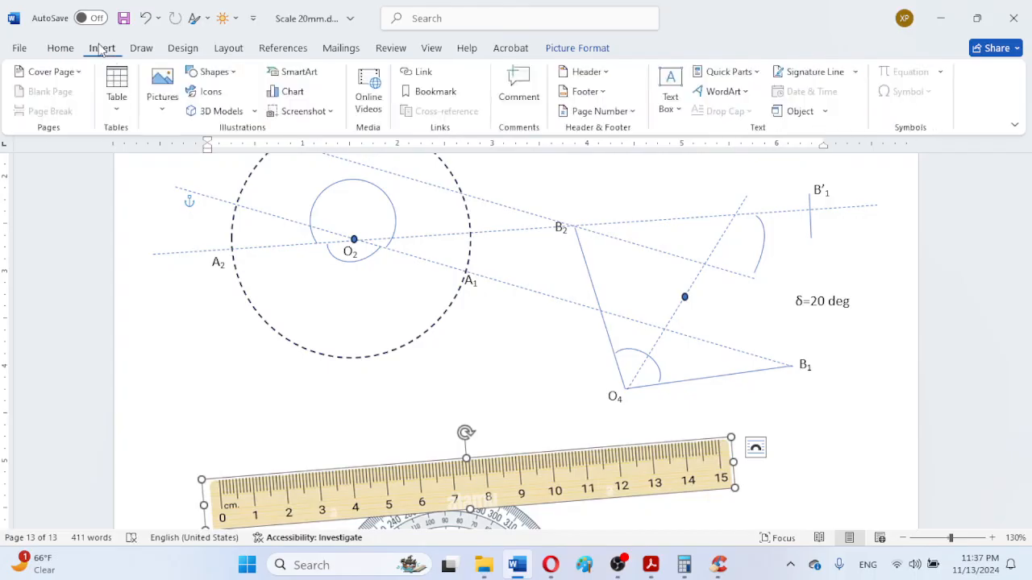
left_click(216, 72)
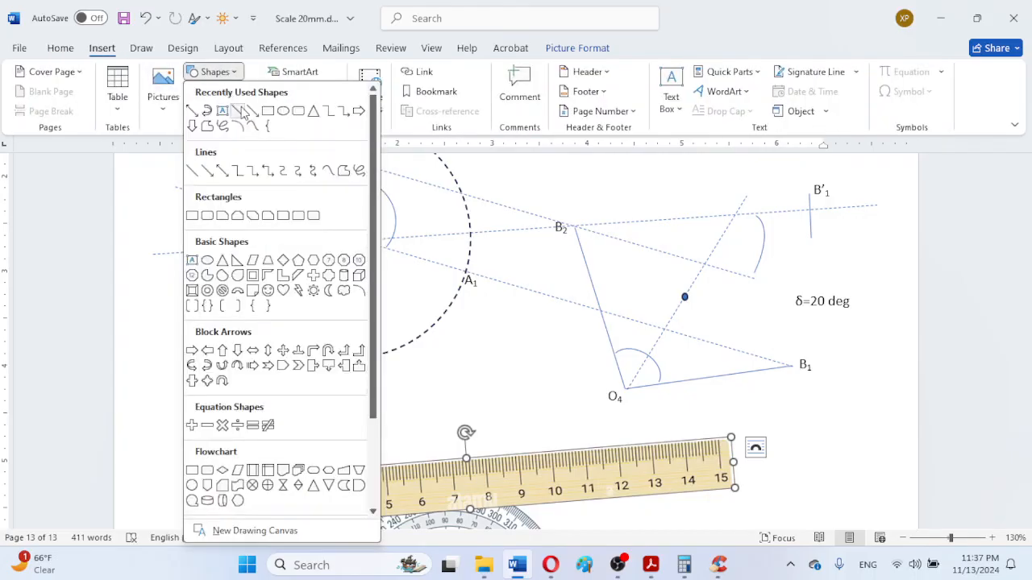
left_click(237, 111)
left_click_drag(353, 239, 626, 389)
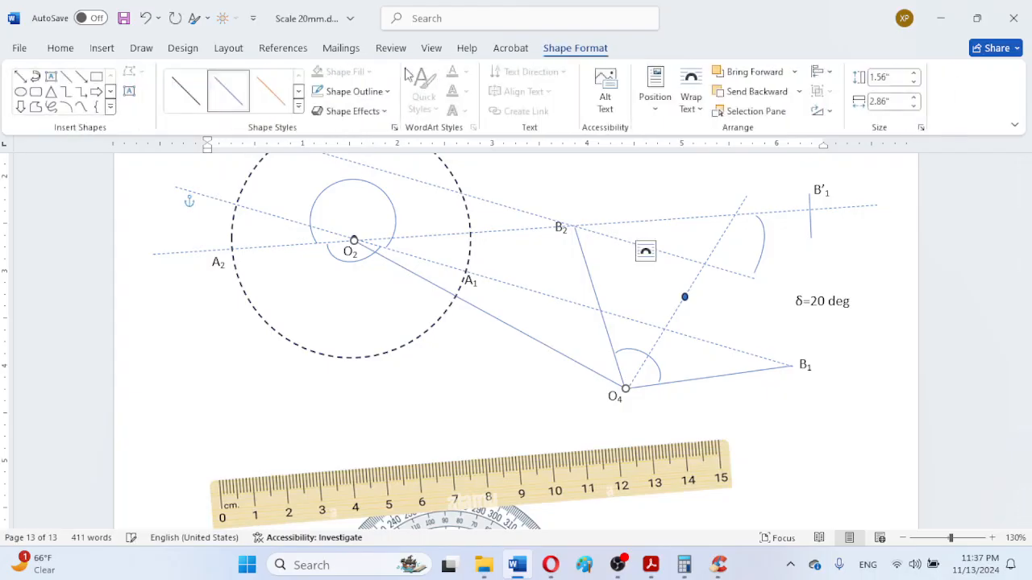
left_click(193, 98)
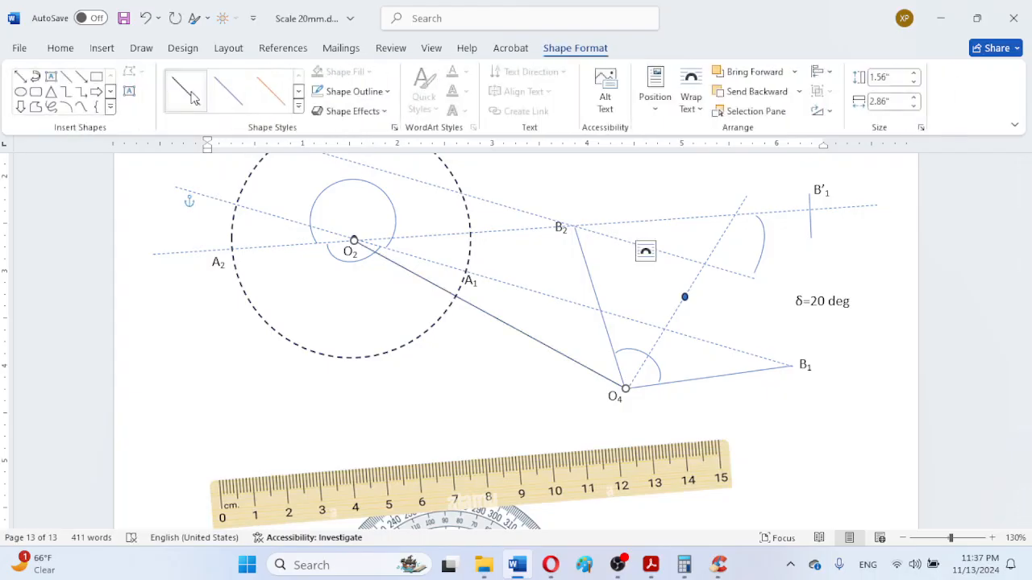
left_click(299, 107)
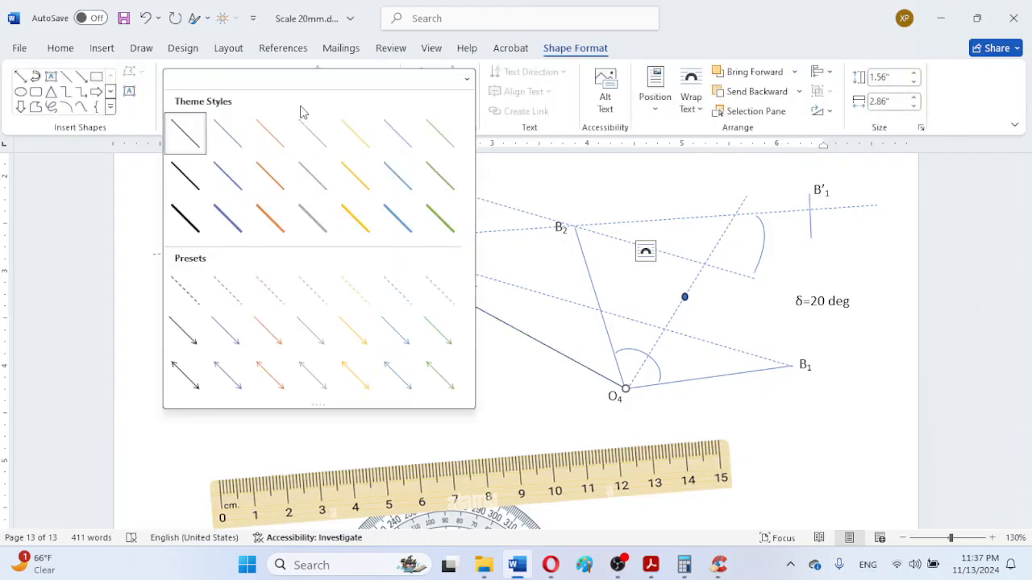
left_click(194, 185)
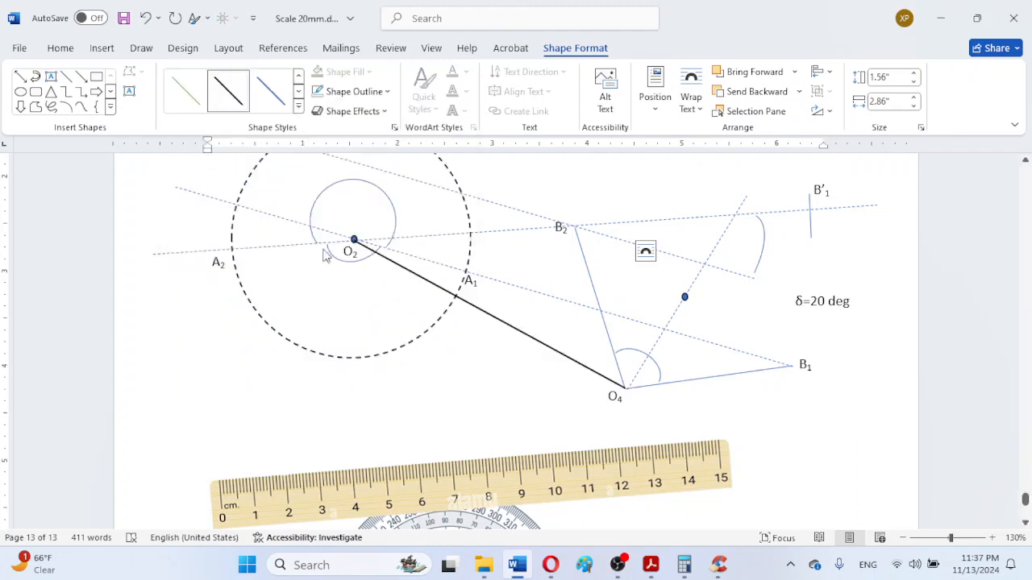
left_click(485, 381)
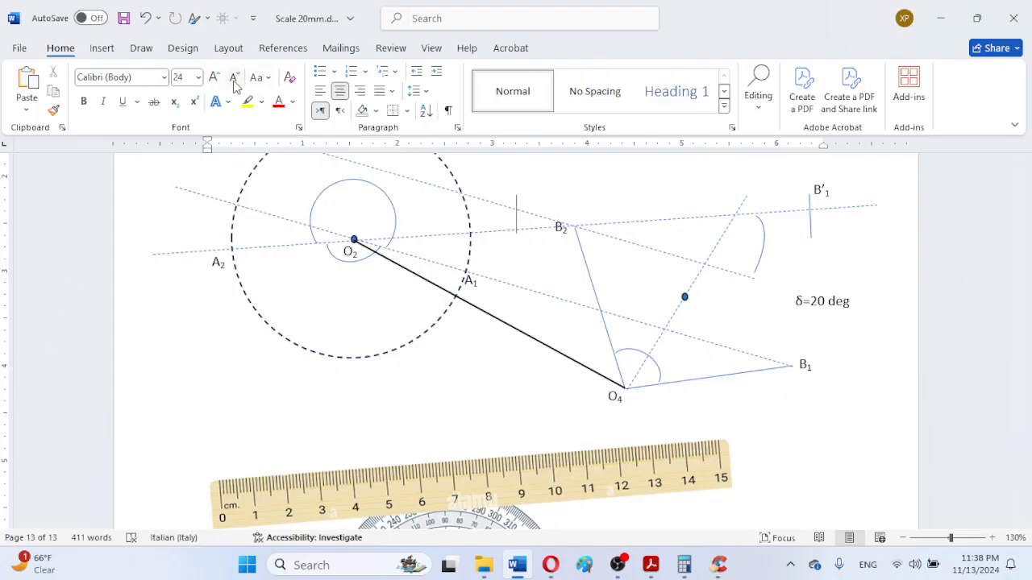
- Draw a flowchart terminator about 0.27" high and 3.61" wide between A2 and B2, and tilt it parallel to the dashed A2-B2 line
left_click(118, 55)
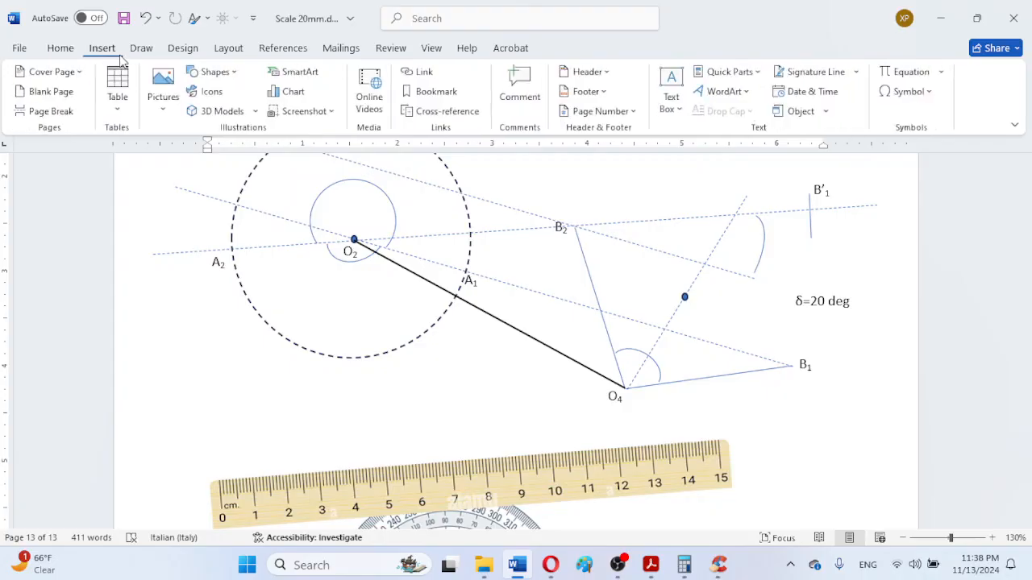
left_click(215, 72)
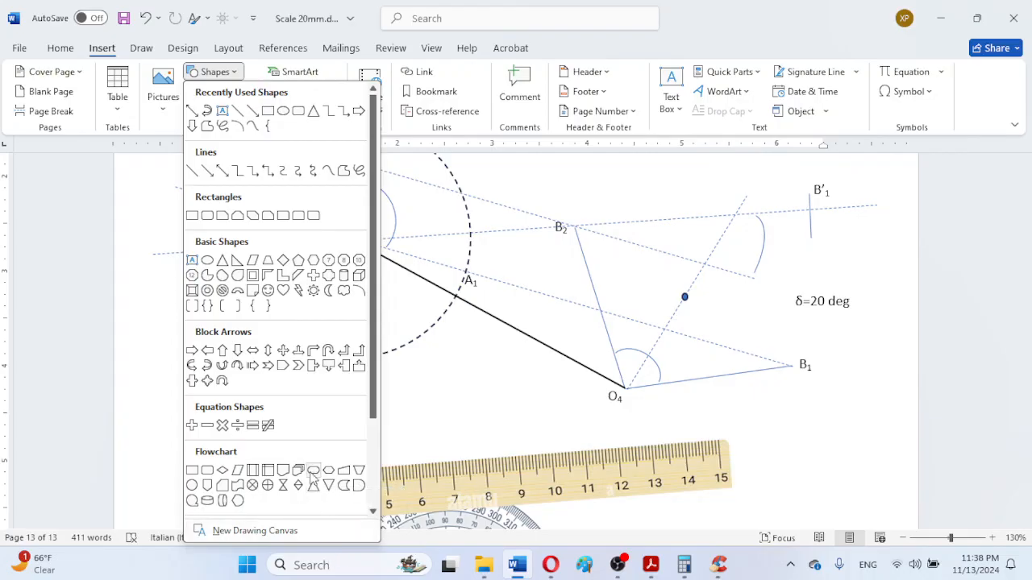
left_click(312, 474)
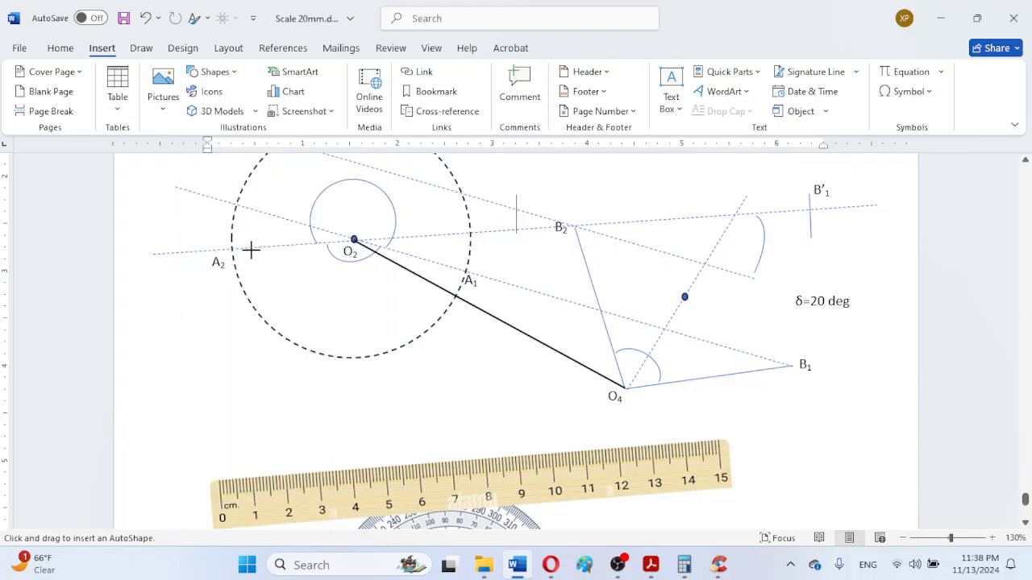
mouse_move(240, 244)
left_mouse_down()
mouse_move(461, 249)
mouse_move(527, 271)
mouse_move(553, 258)
mouse_move(557, 282)
mouse_move(583, 266)
left_mouse_up()
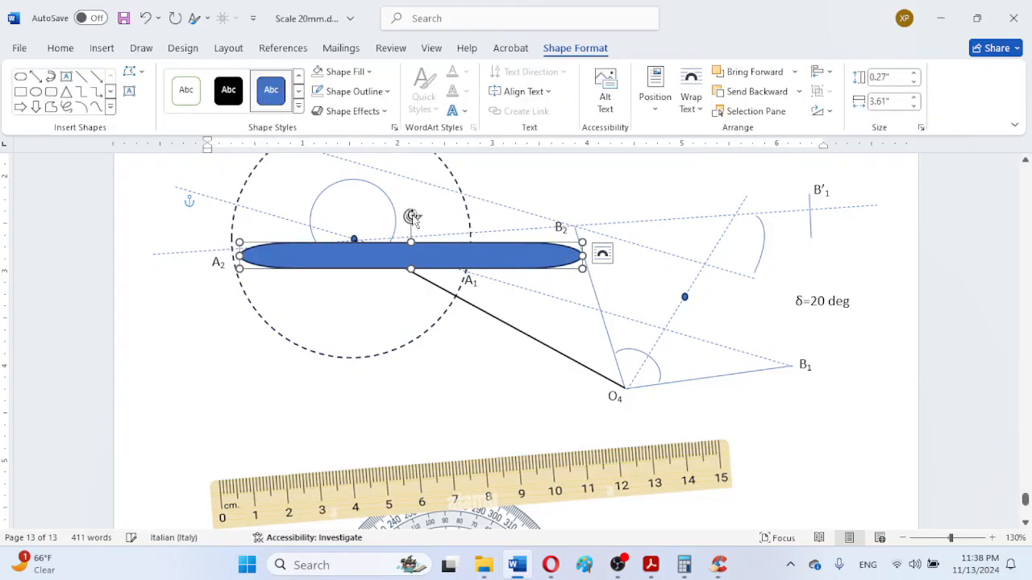
left_click_drag(411, 217, 408, 213)
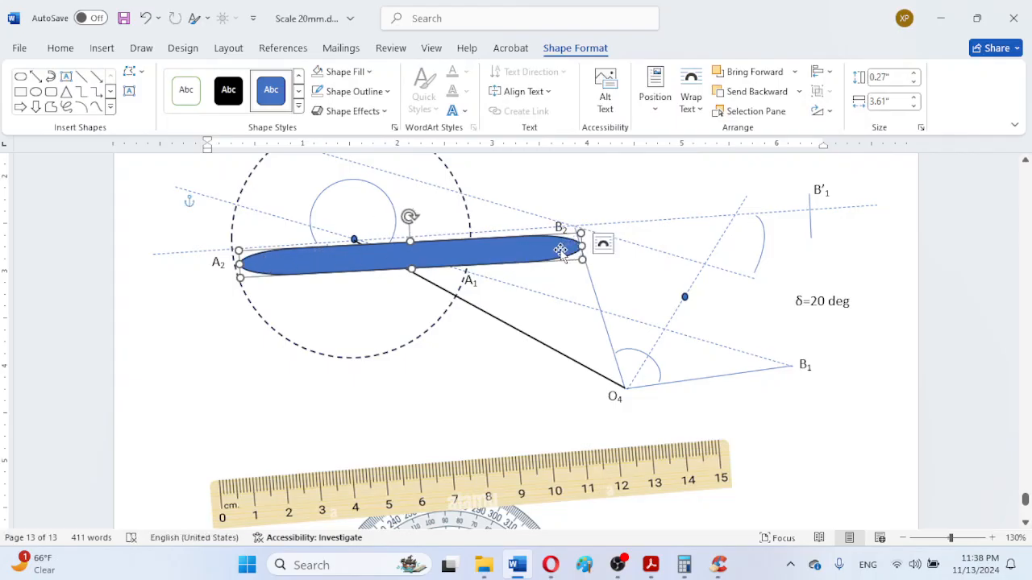
- Remove the terminator's fill and fit it over the dashed line, lengthened to about 4.09" so its ends enclose A2 and B2
left_click(341, 72)
left_click(352, 275)
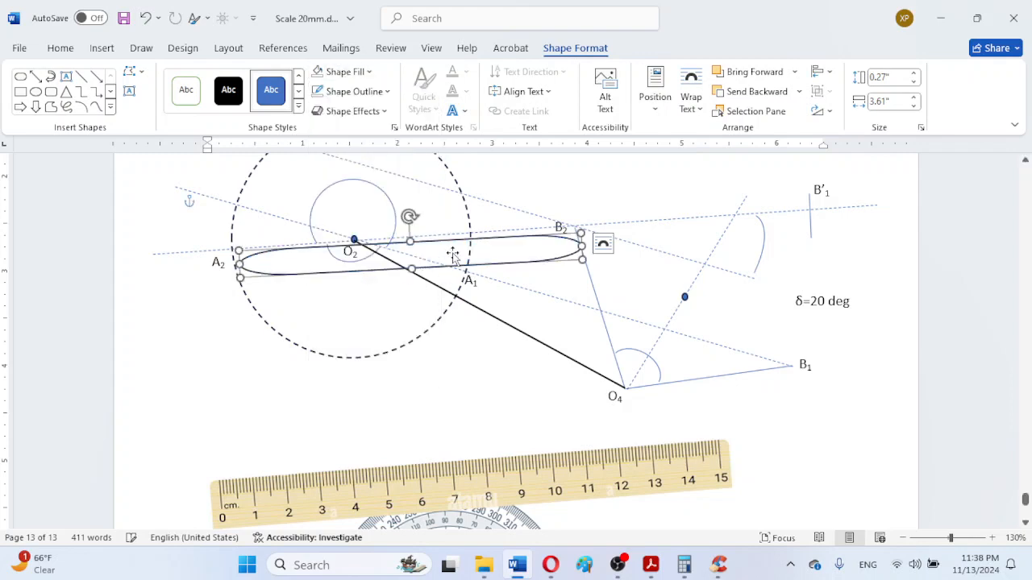
left_click_drag(445, 242, 443, 227)
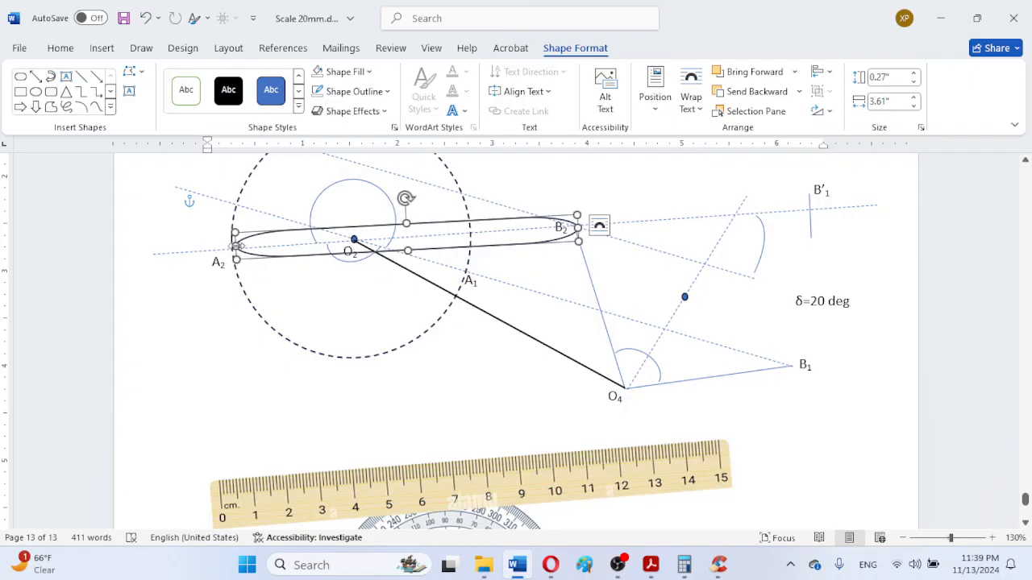
left_click_drag(236, 244, 212, 249)
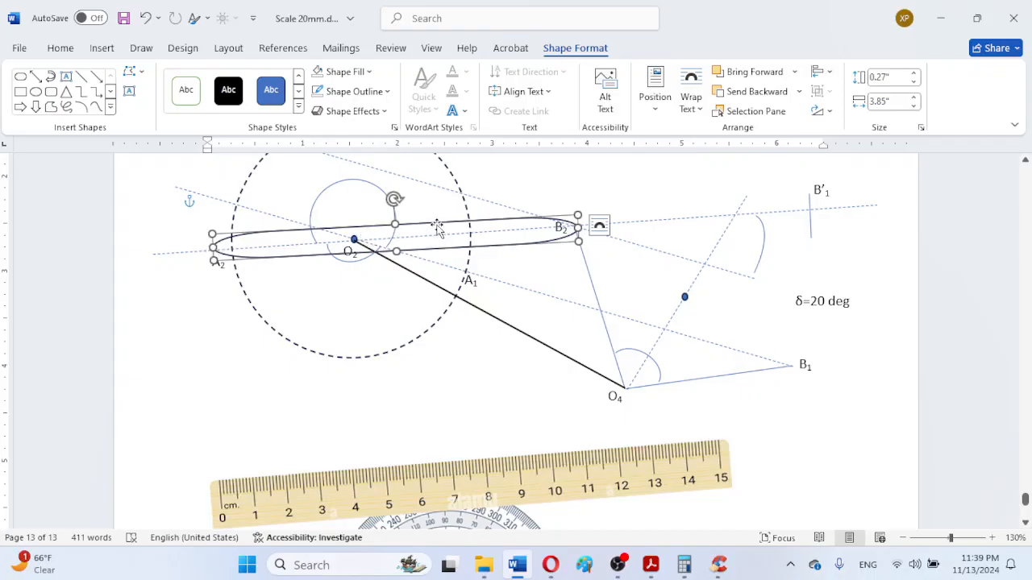
left_click_drag(435, 224, 434, 222)
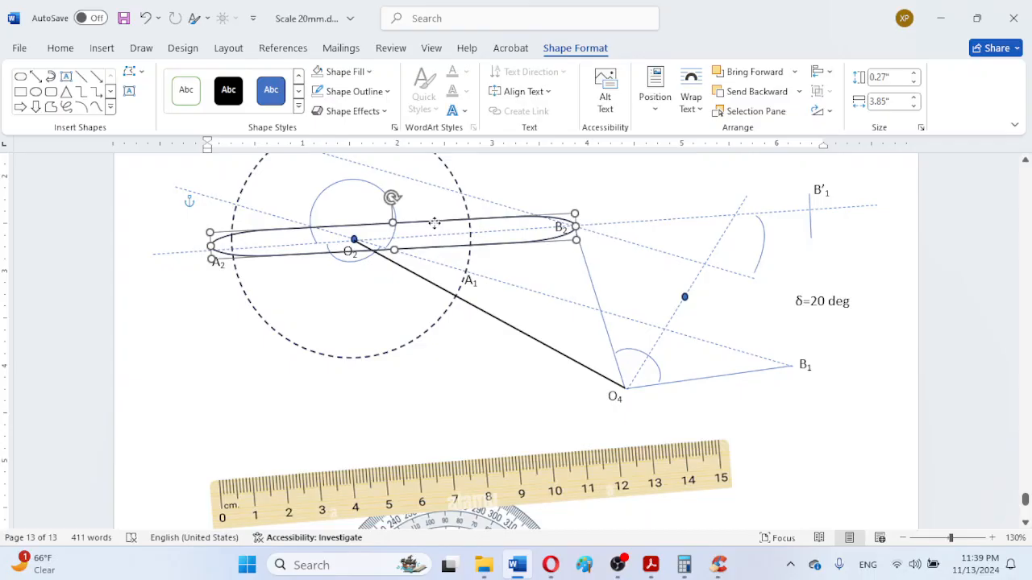
left_click_drag(577, 228, 599, 228)
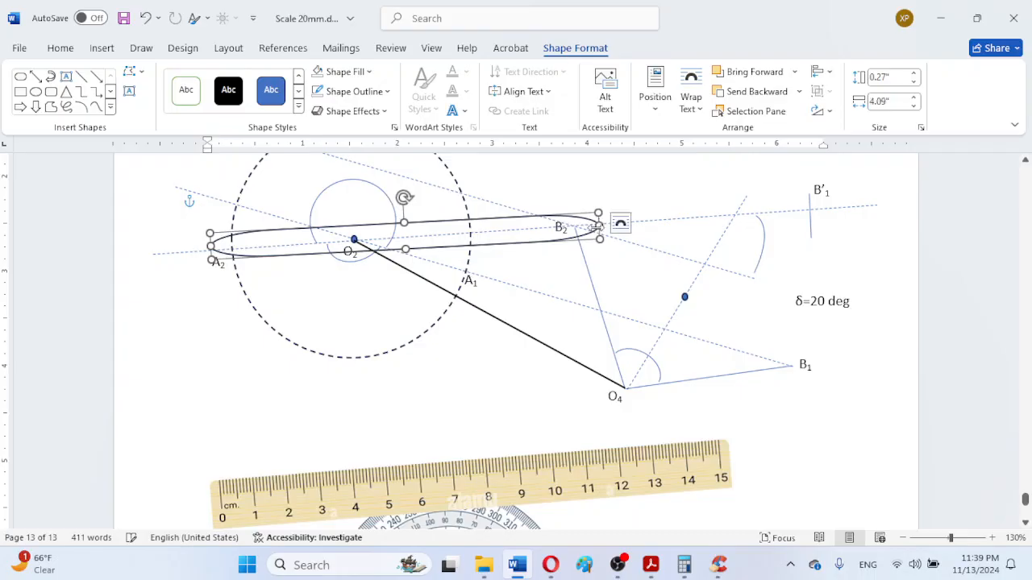
left_click(487, 360)
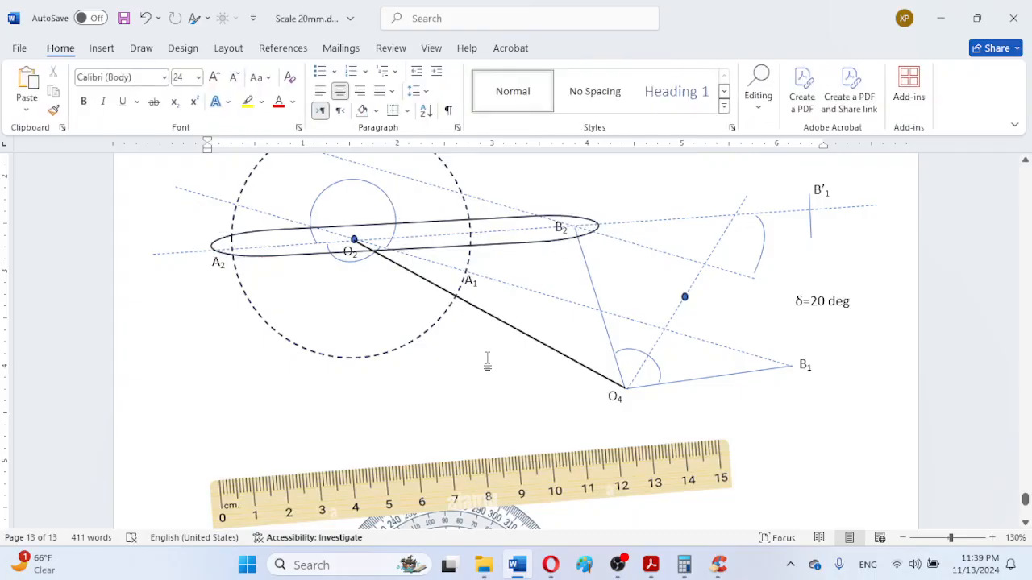
- Draw a second flowchart terminator about 0.28" by 3.88" starting at O2, and rotate it downward toward O4
left_click(113, 52)
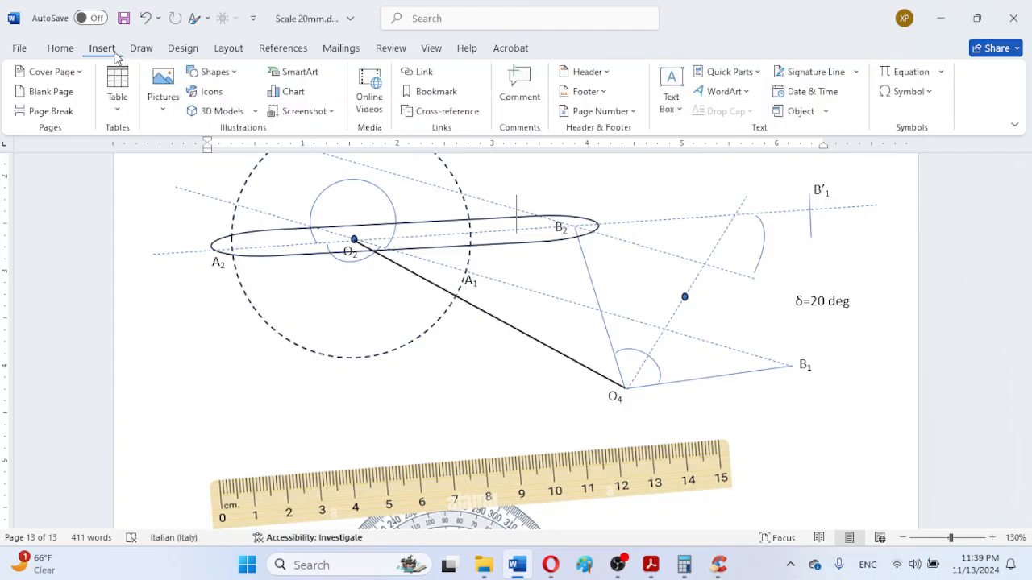
left_click(214, 71)
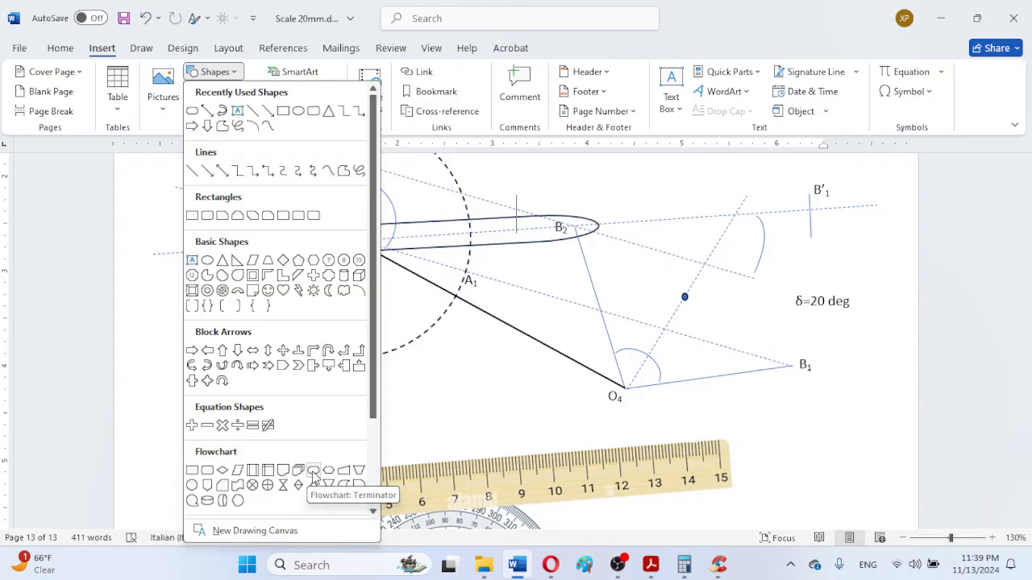
left_click(314, 472)
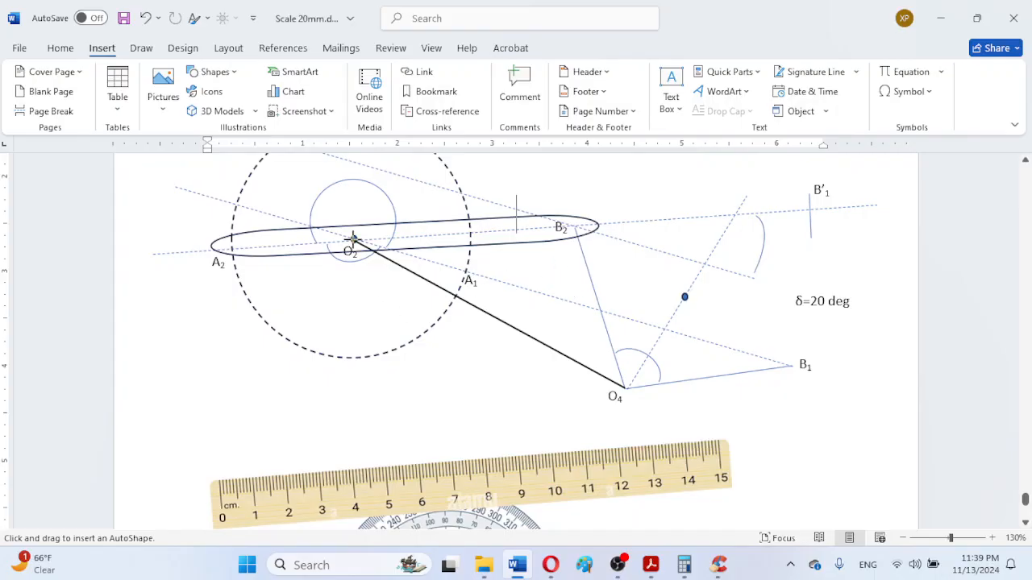
left_click_drag(343, 231, 711, 257)
left_click_drag(527, 204, 486, 288)
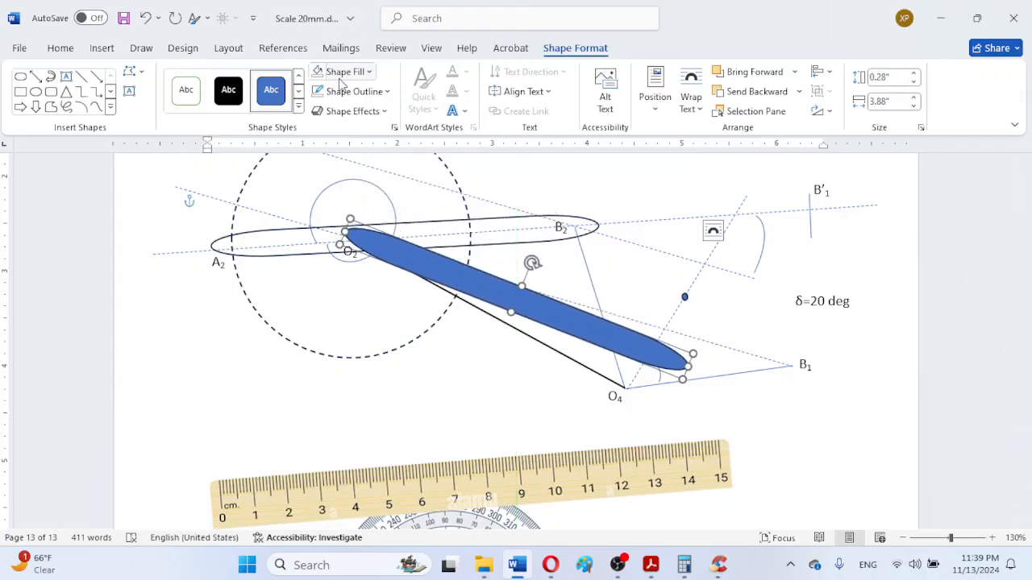
- Remove the second terminator's fill and align it over the black O2-O4 line so it surrounds both pivots
left_click(342, 72)
left_click(360, 276)
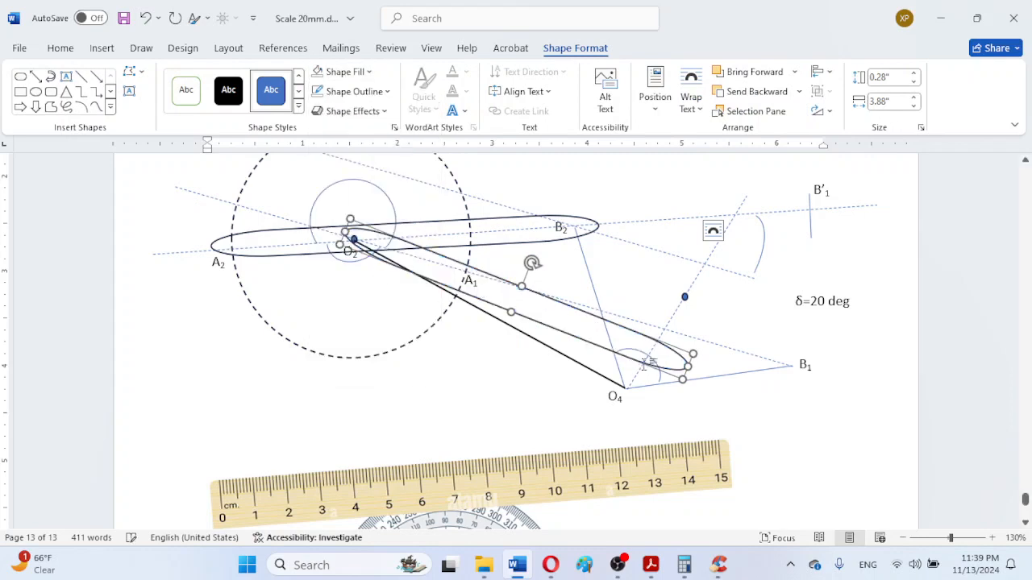
left_click_drag(532, 264, 535, 268)
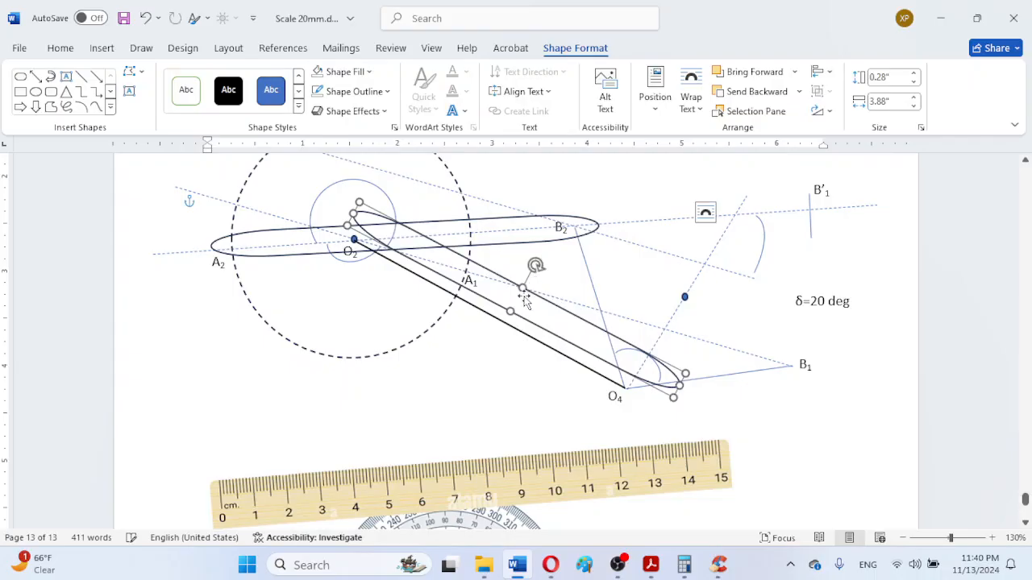
left_click(524, 289)
left_click(524, 288)
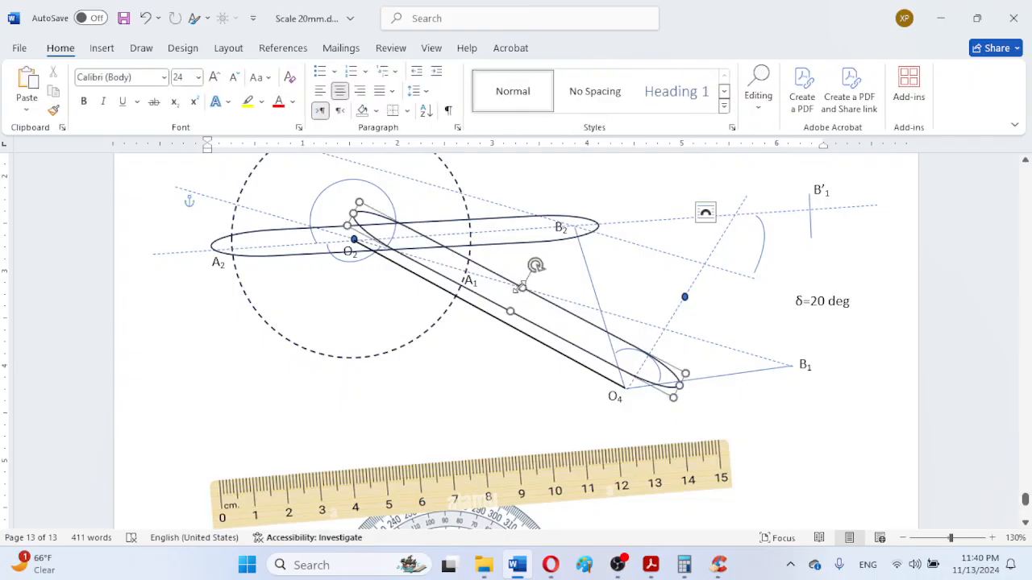
left_click_drag(498, 276, 474, 295)
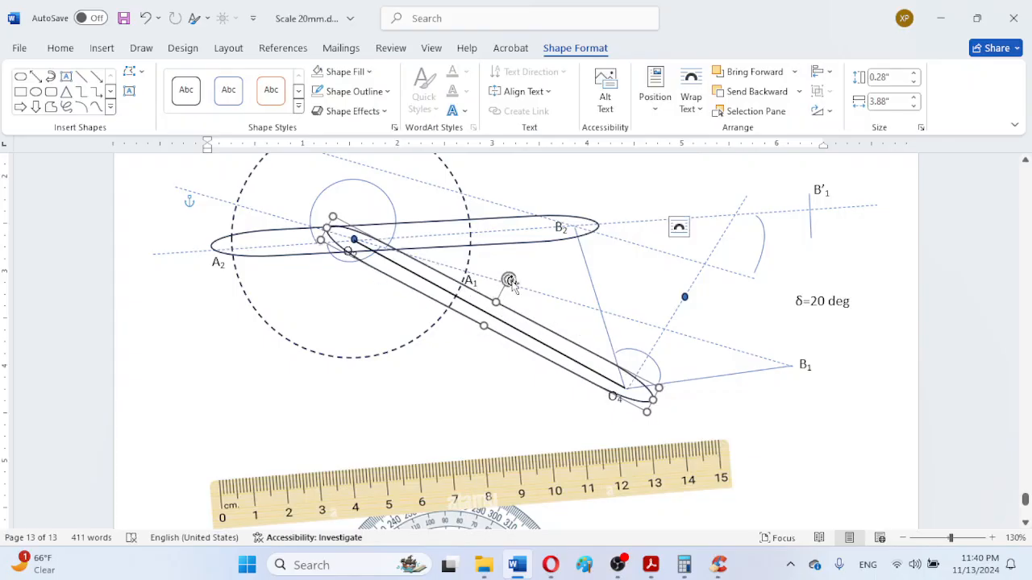
left_click_drag(510, 280, 510, 281)
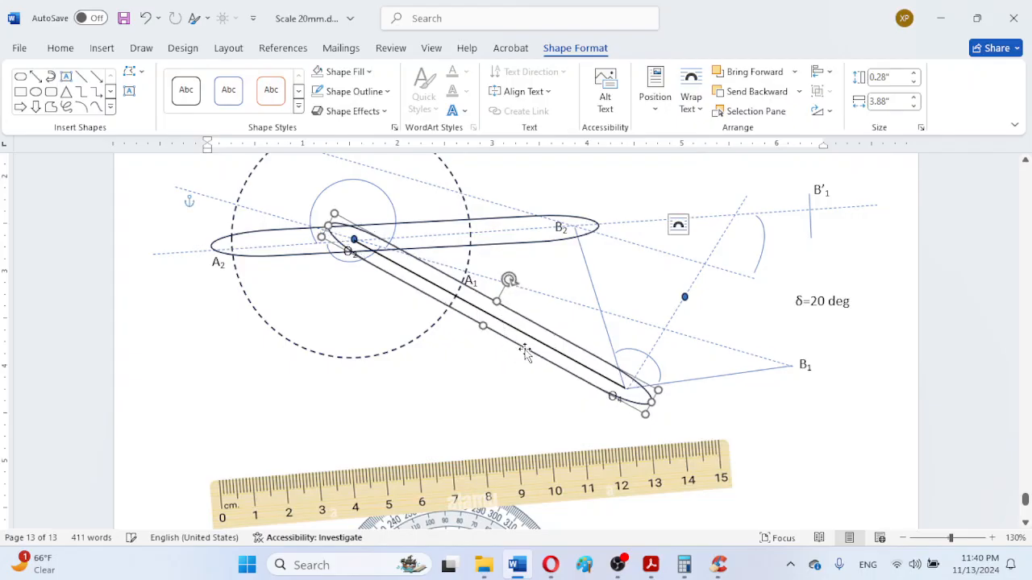
left_click(521, 391)
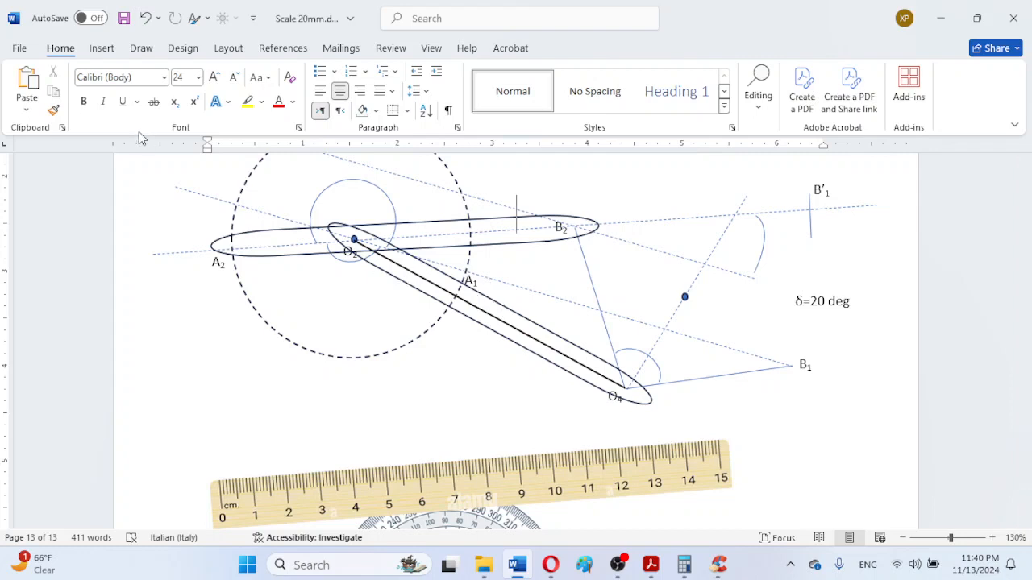
- Draw a third flowchart terminator about 0.37" high and 4.48" wide starting at A1, with no fill
left_click(104, 50)
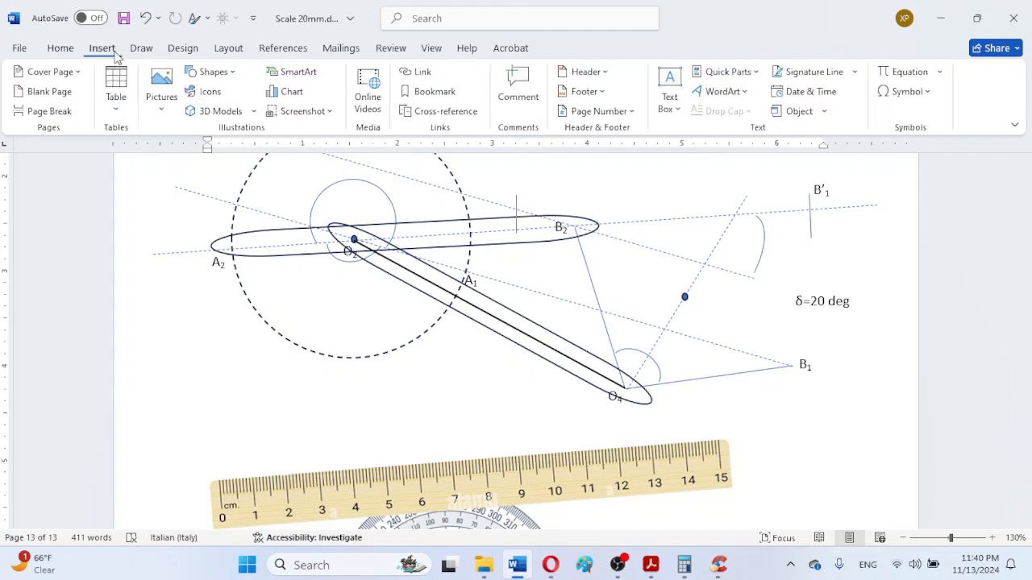
left_click(212, 72)
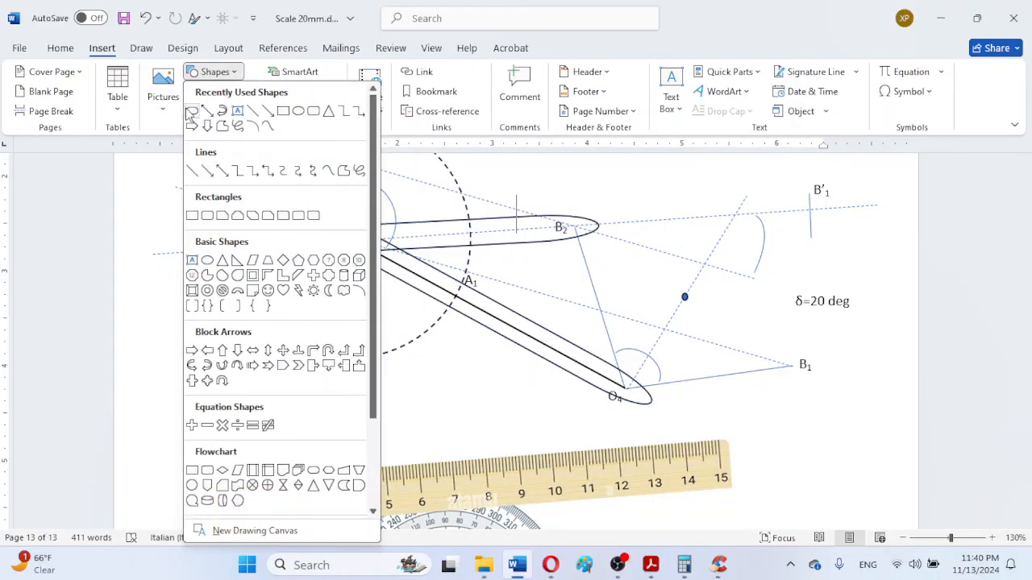
left_click(191, 111)
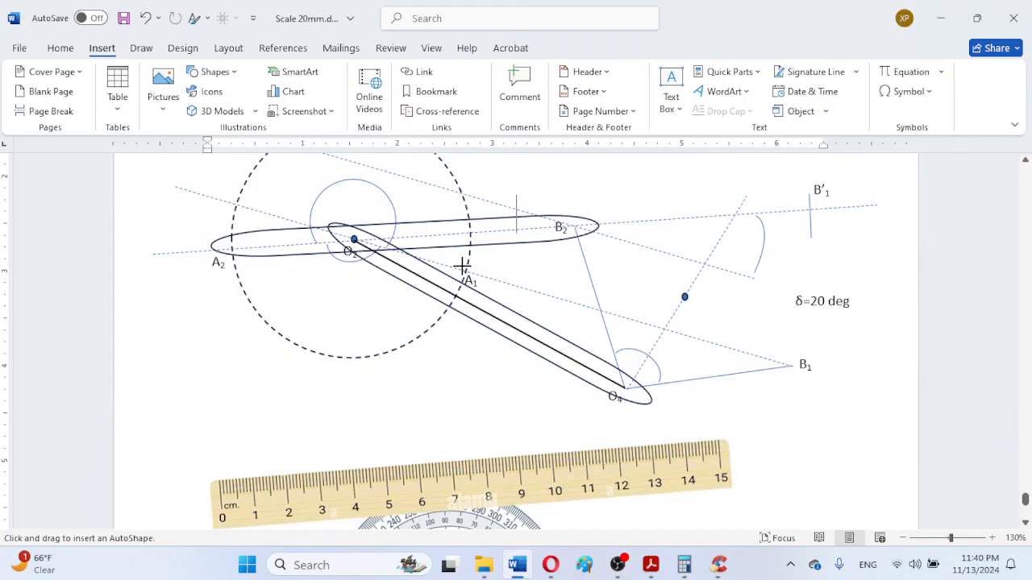
left_click_drag(459, 268, 495, 289)
mouse_move(771, 338)
left_mouse_down()
mouse_move(806, 362)
mouse_move(868, 301)
mouse_move(884, 300)
left_mouse_up()
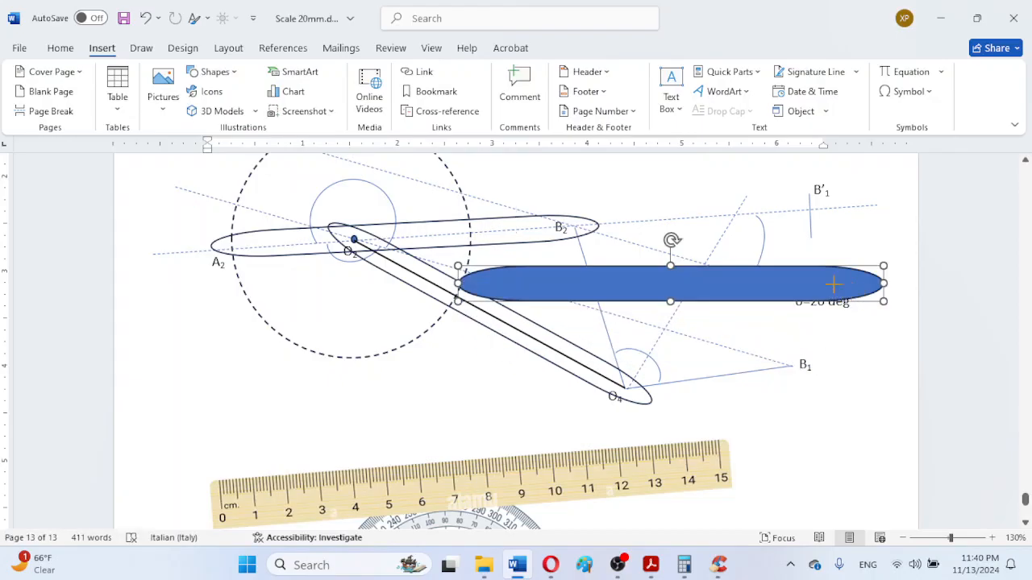
left_click(369, 72)
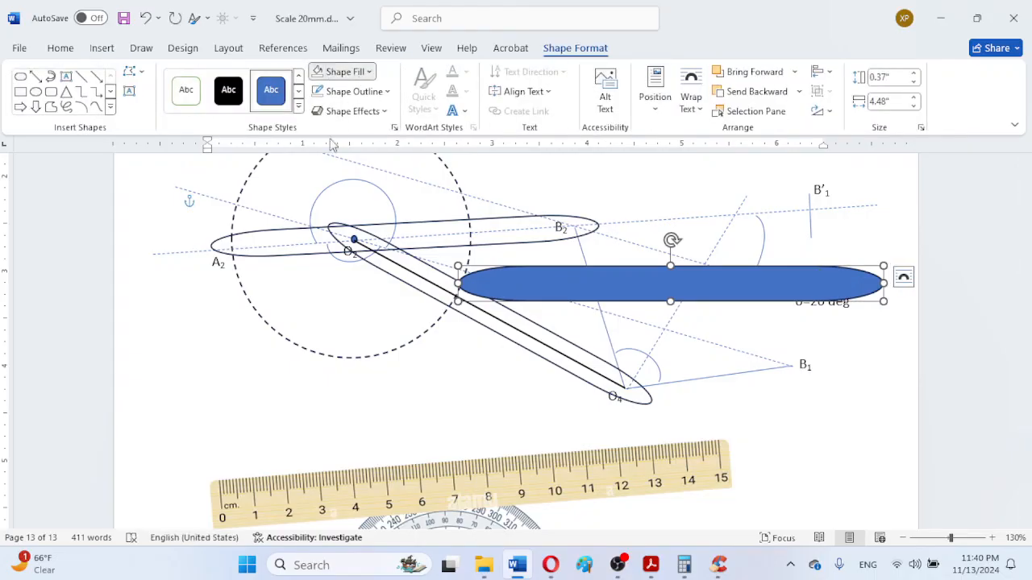
left_click(567, 283)
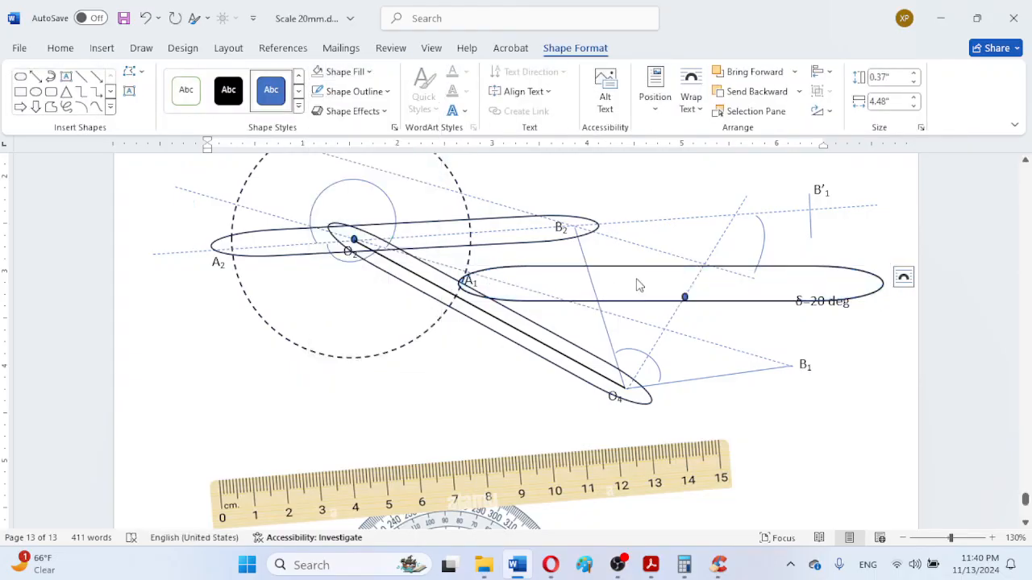
- Rotate the third terminator along the dashed A1-B1 line and shorten it to about 4.19" so its ends enclose A1 and B1
left_click(669, 277)
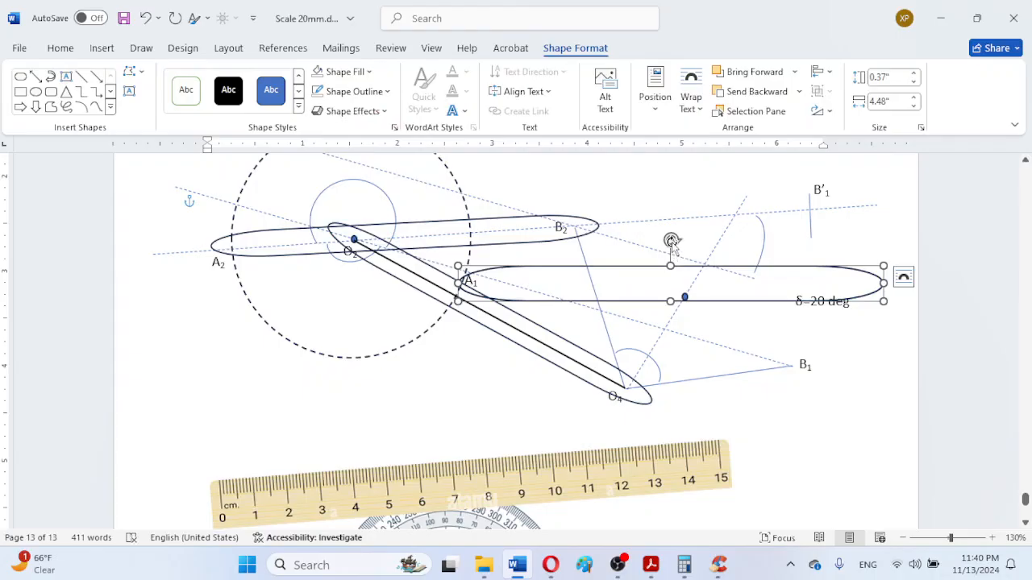
left_click_drag(671, 242, 626, 300)
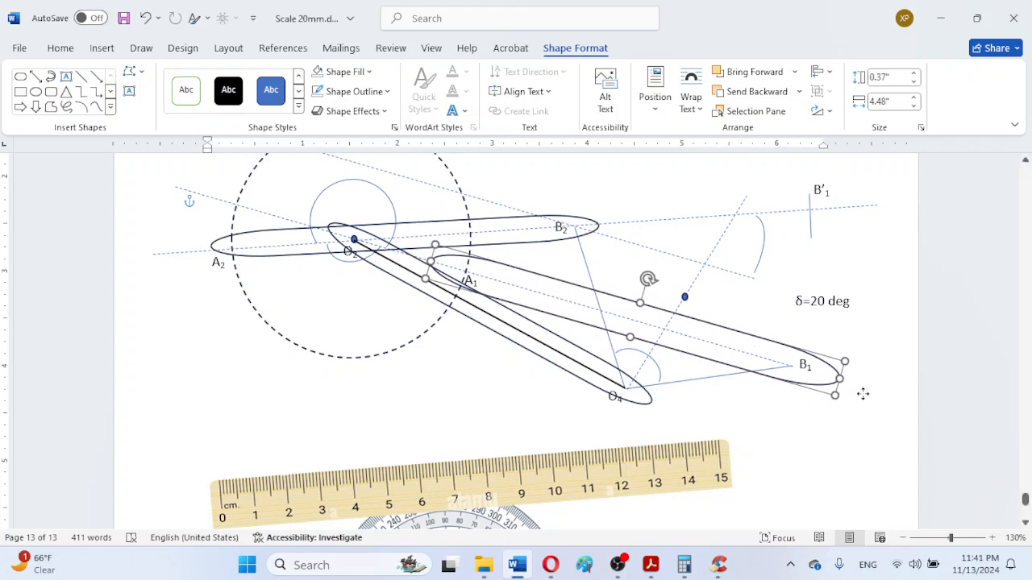
left_click_drag(839, 378, 826, 374)
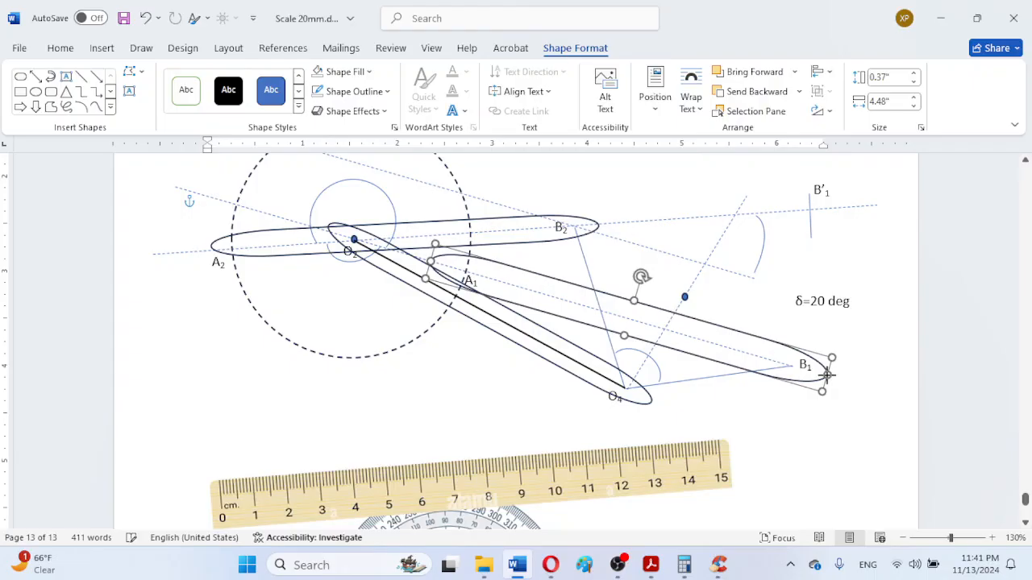
left_click_drag(436, 261, 445, 264)
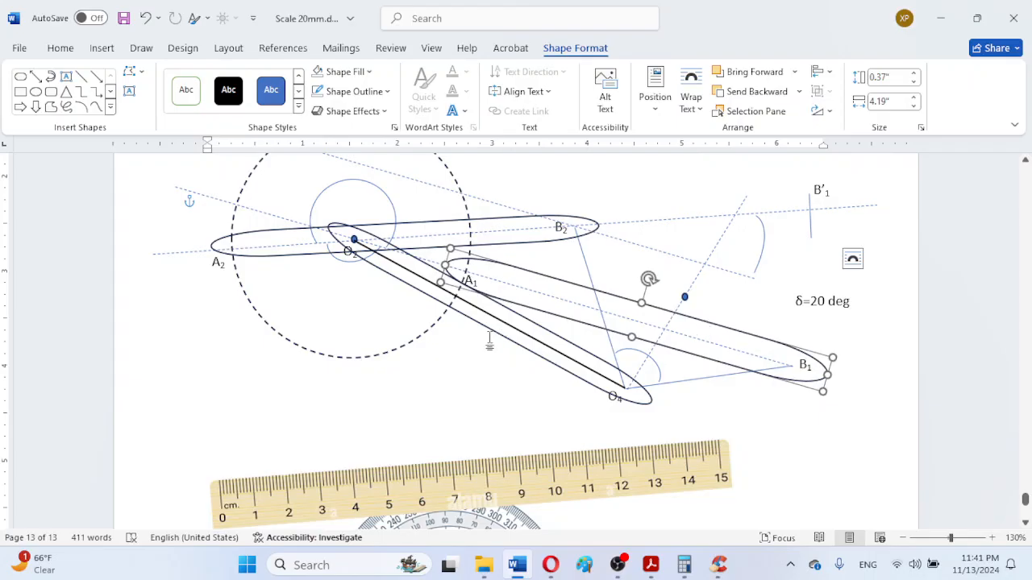
left_click(455, 400)
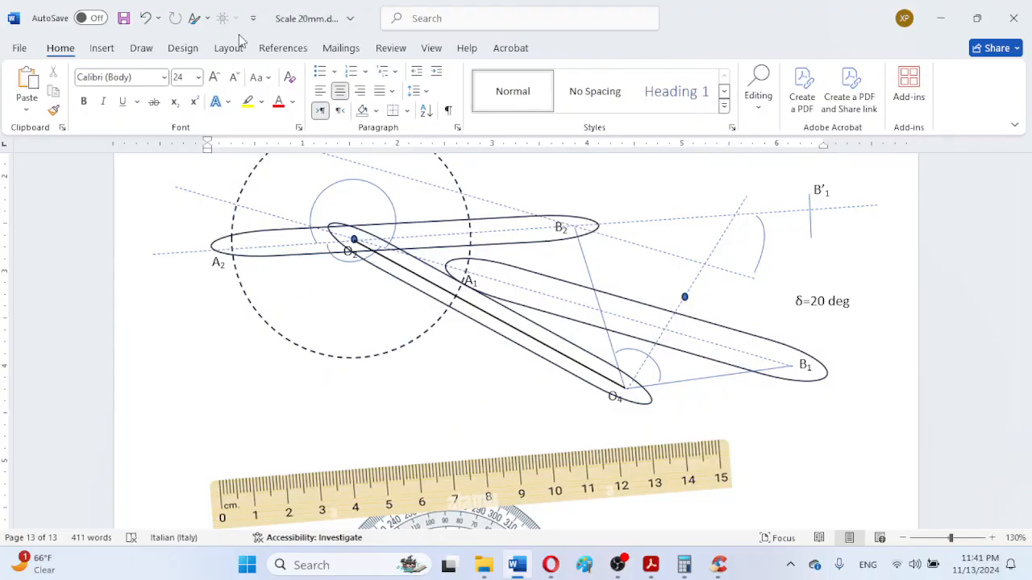
- Draw a fourth flowchart terminator about 0.24" high and 1.24" wide between O2 and A1, with no fill
left_click(102, 48)
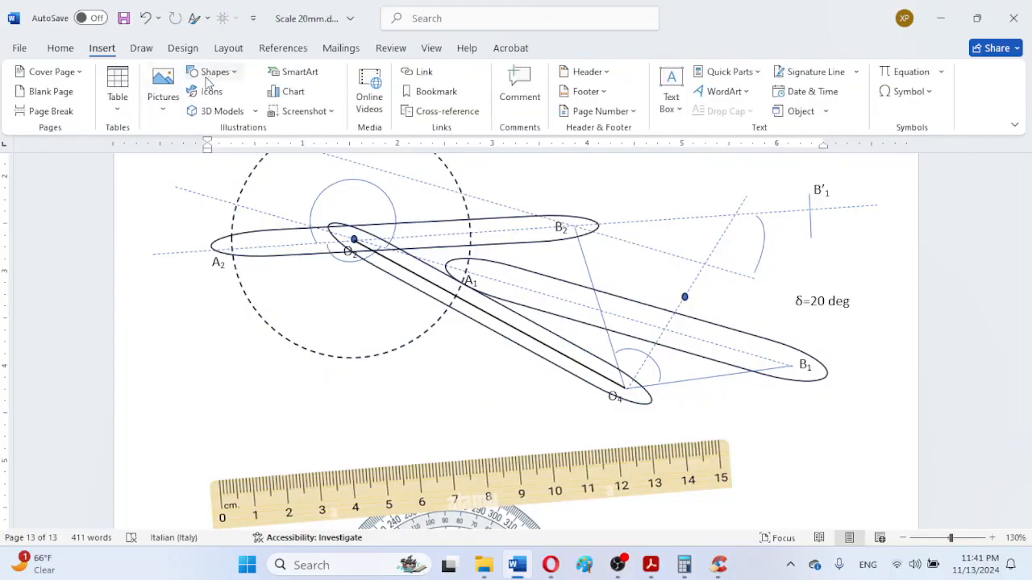
left_click(218, 73)
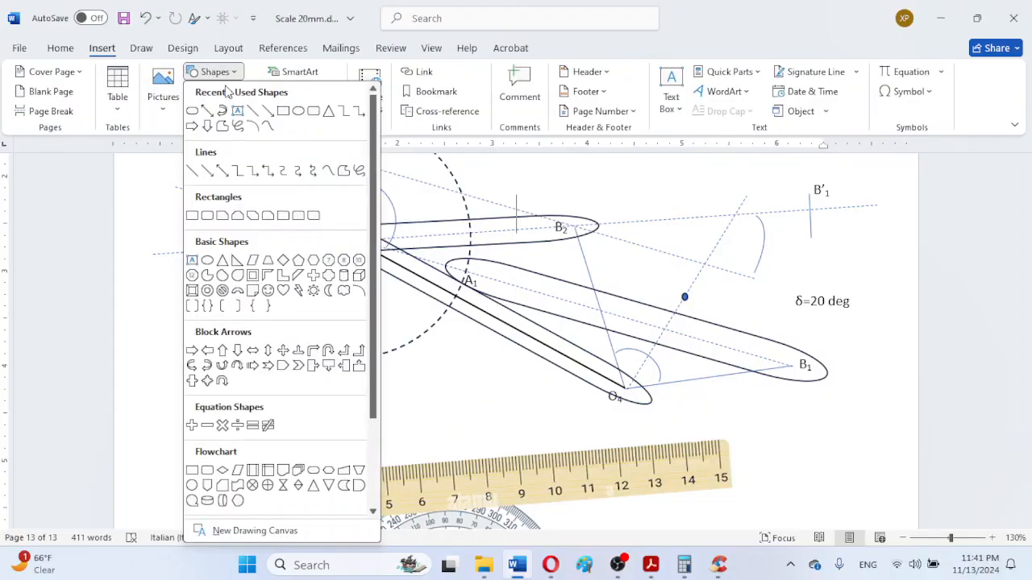
left_click(192, 112)
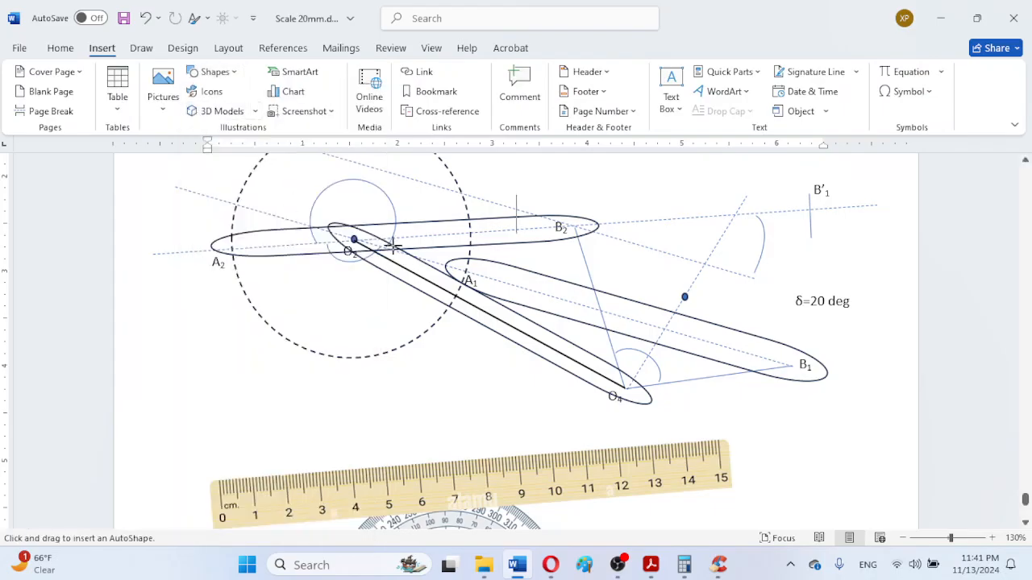
mouse_move(393, 237)
left_mouse_down()
mouse_move(439, 256)
mouse_move(510, 259)
left_mouse_up()
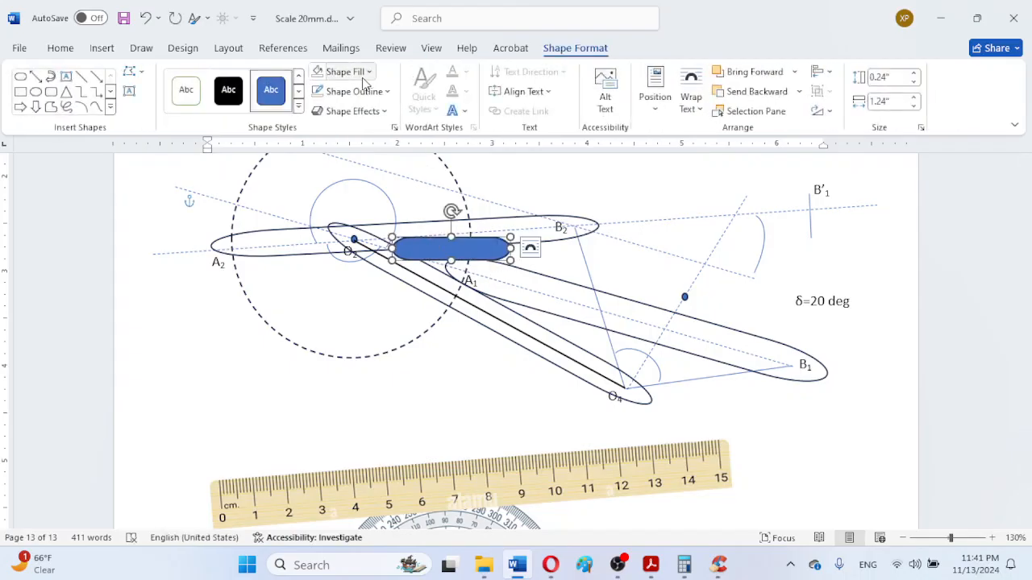
left_click(340, 72)
left_click(363, 272)
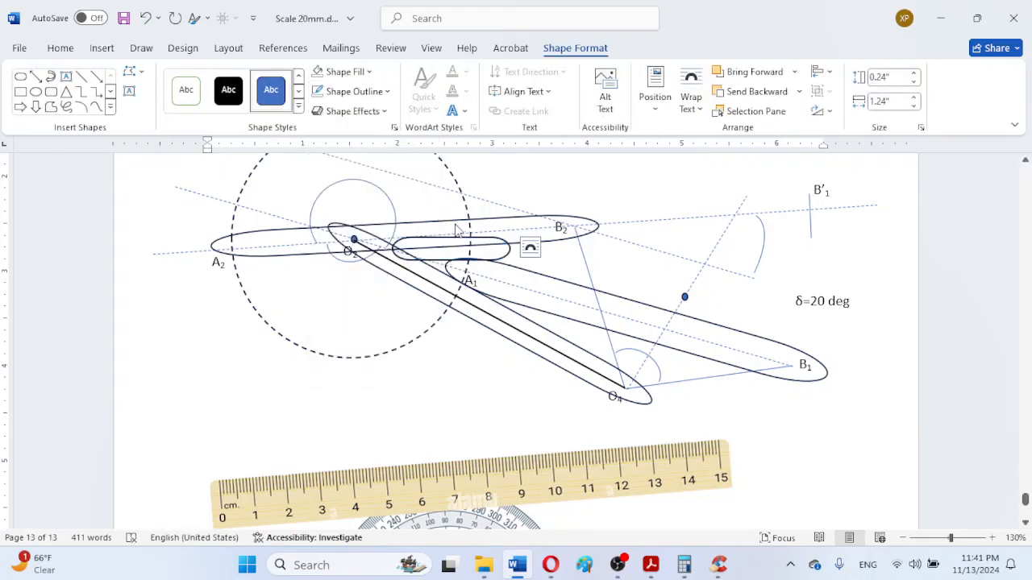
- Rotate the fourth terminator along the dashed O2-A1 line, align it over O2 and lengthen it so its ends enclose O2 and A1
left_click(443, 236)
left_click_drag(452, 211, 375, 238)
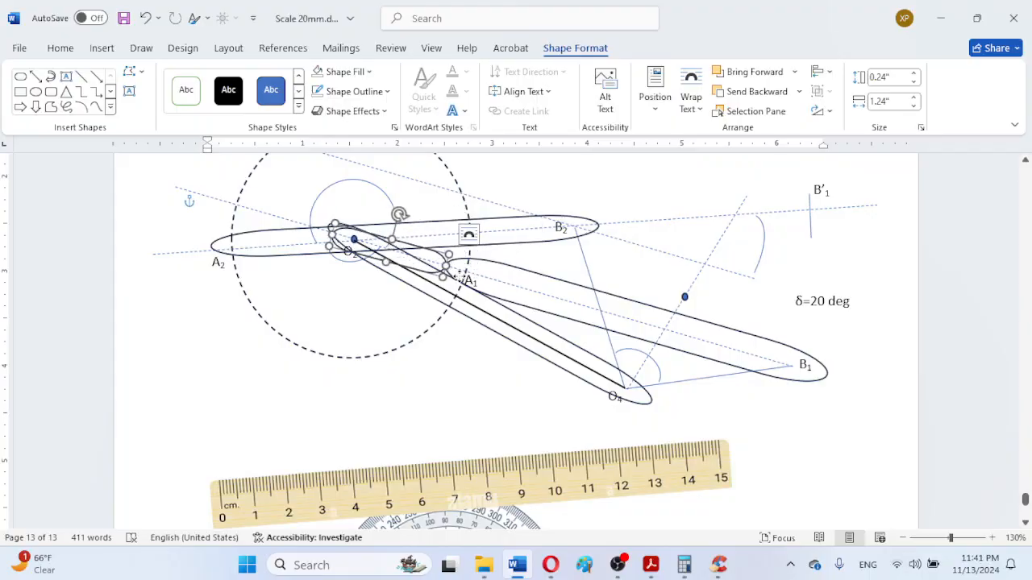
left_click_drag(446, 265, 483, 277)
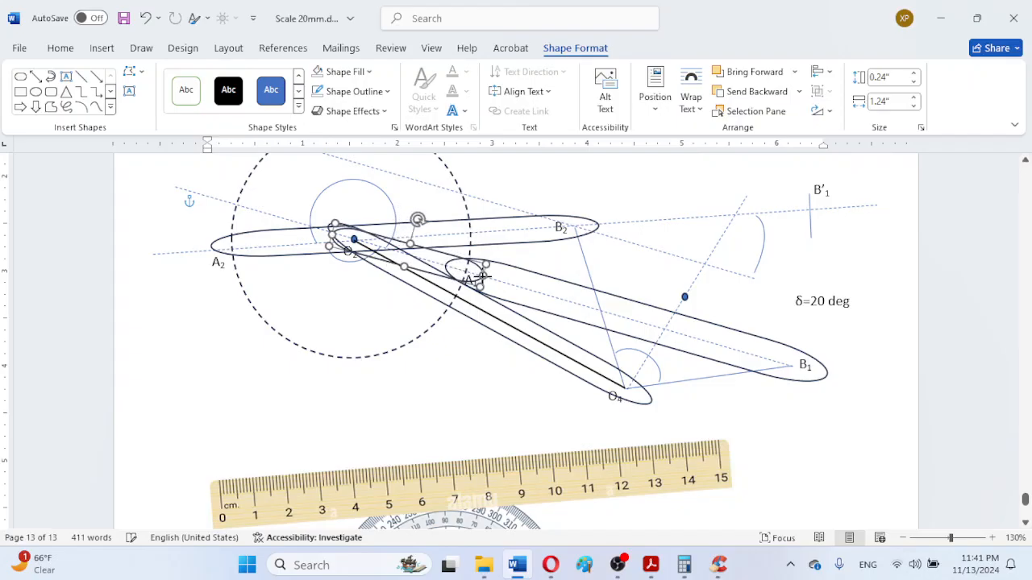
left_click(497, 395)
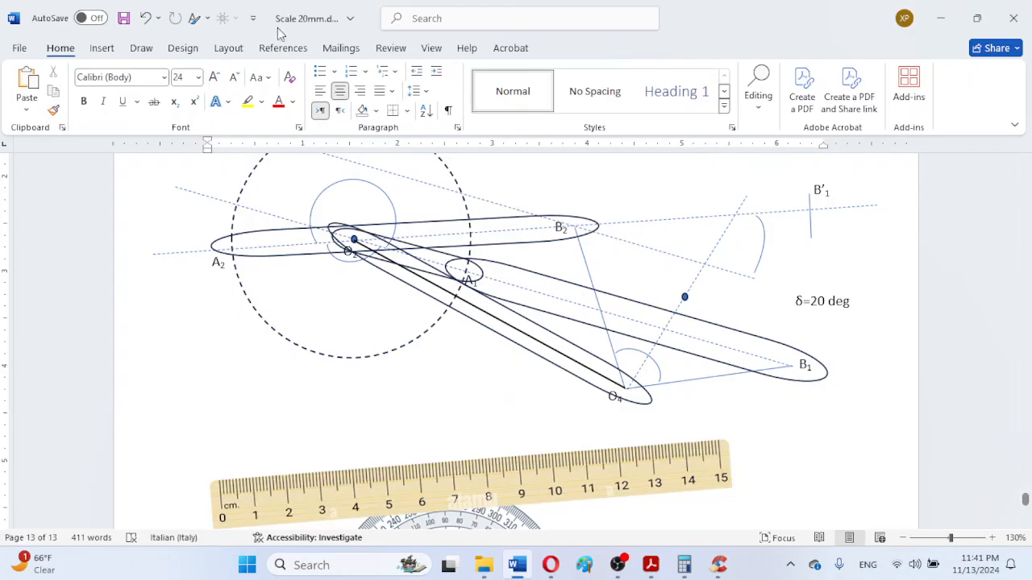
- Draw a fifth flowchart terminator about 0.28" high and 2.42" wide just below O4, with no fill
left_click(104, 48)
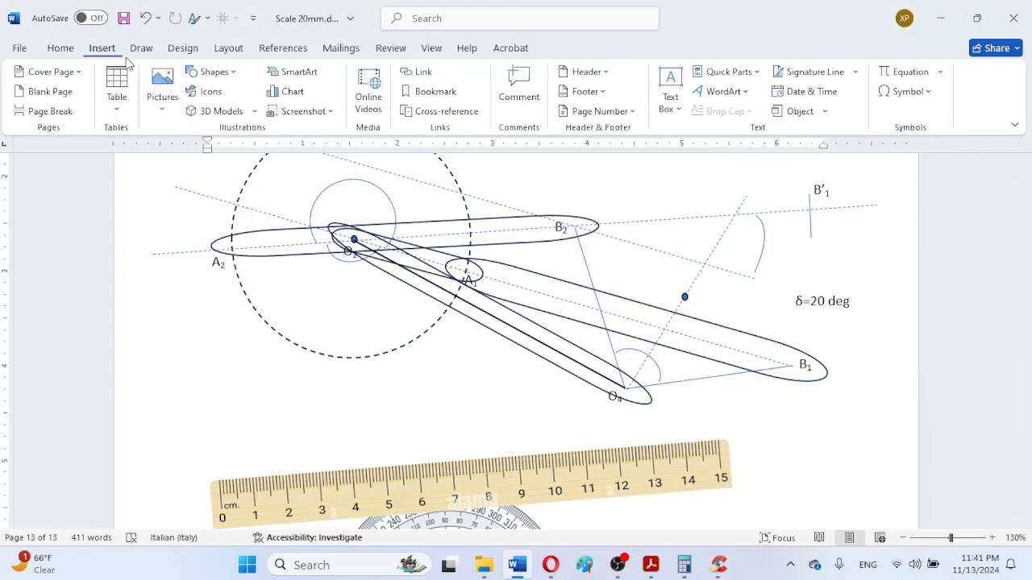
left_click(213, 72)
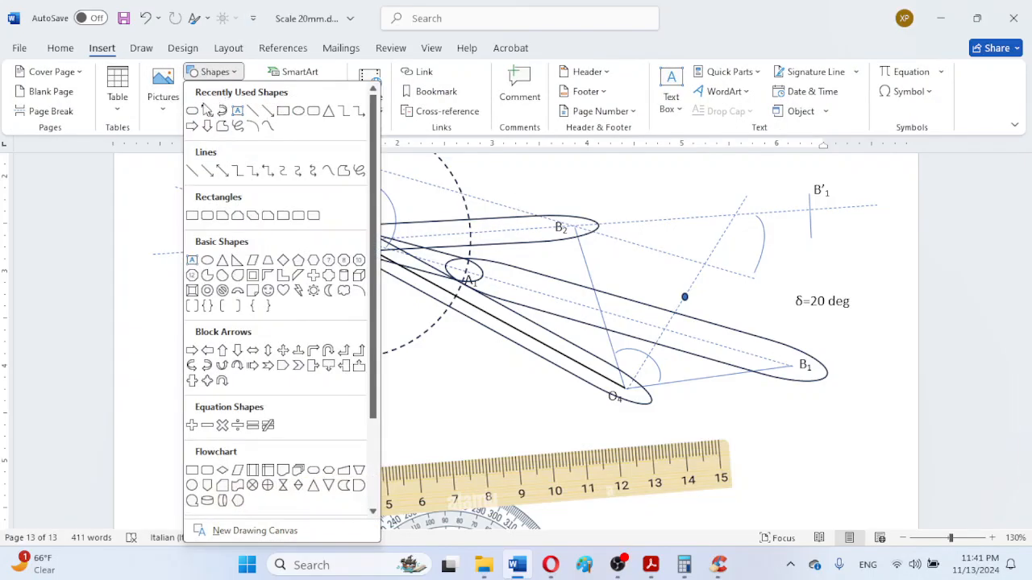
left_click(192, 111)
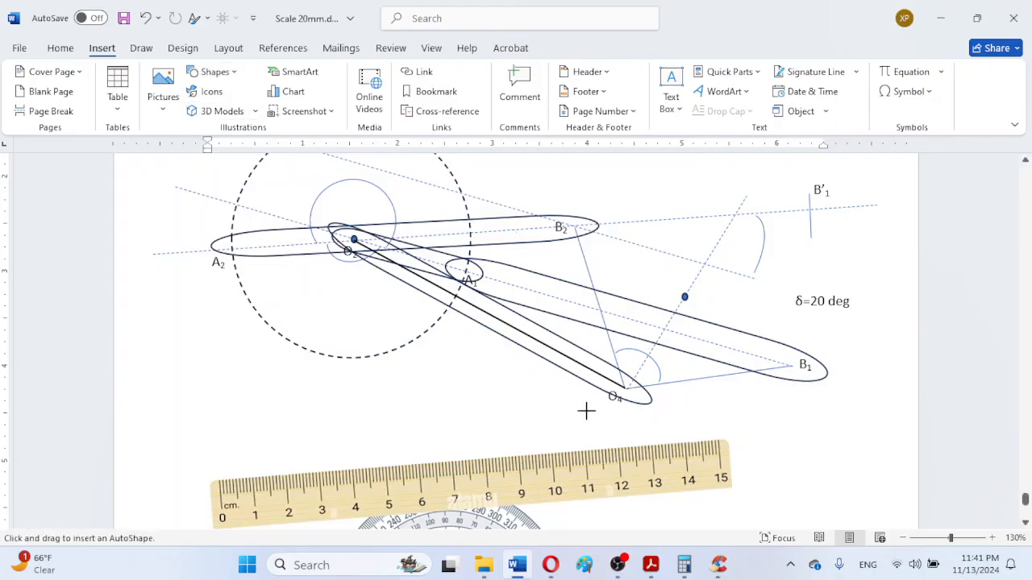
left_click_drag(461, 401, 691, 426)
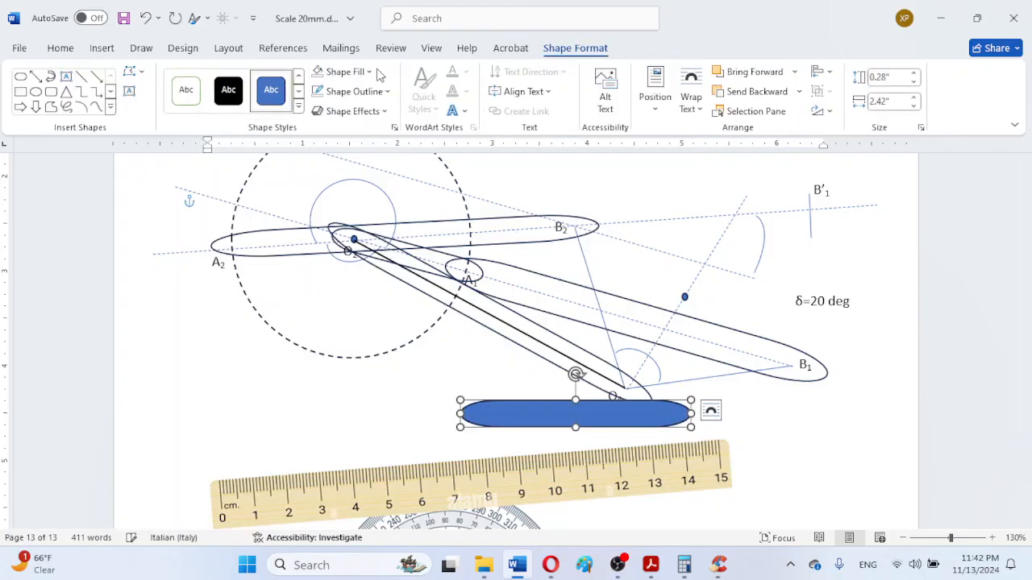
left_click(368, 73)
left_click(351, 274)
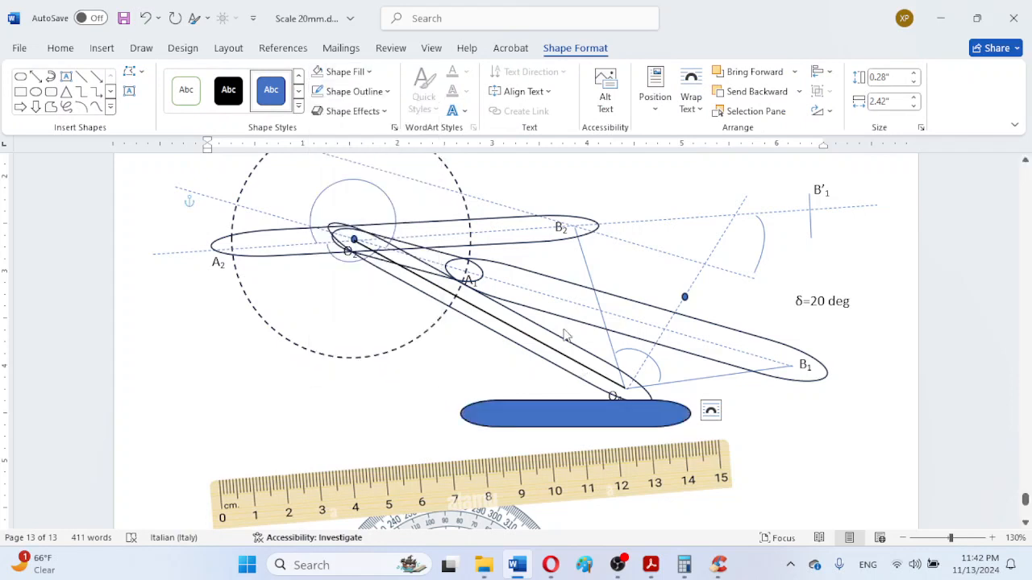
- Rotate the fifth terminator onto the O4-B1 line and shorten it to about 2.2" so its ends enclose O4 and B1
left_click(582, 402)
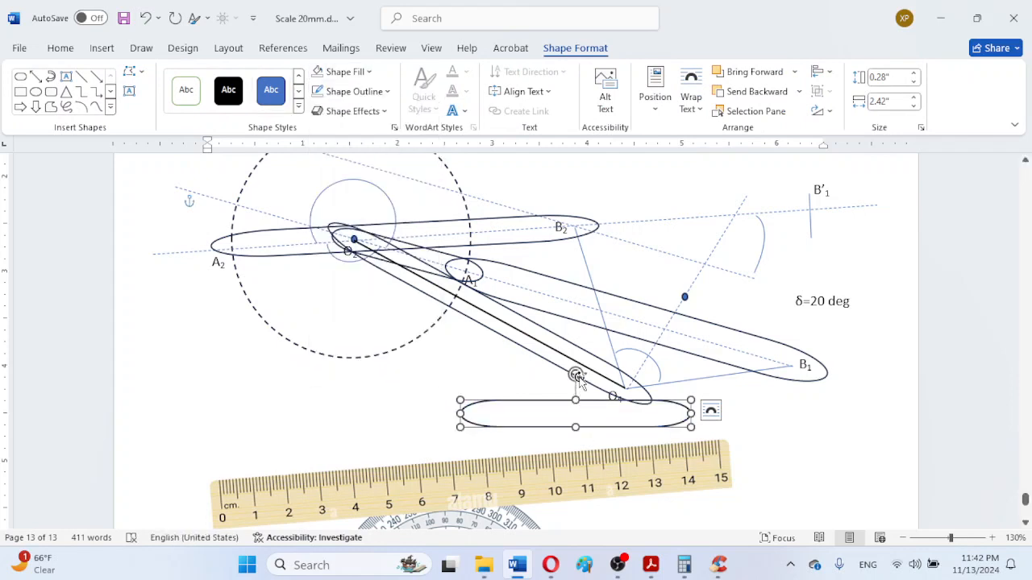
left_click_drag(576, 375, 703, 367)
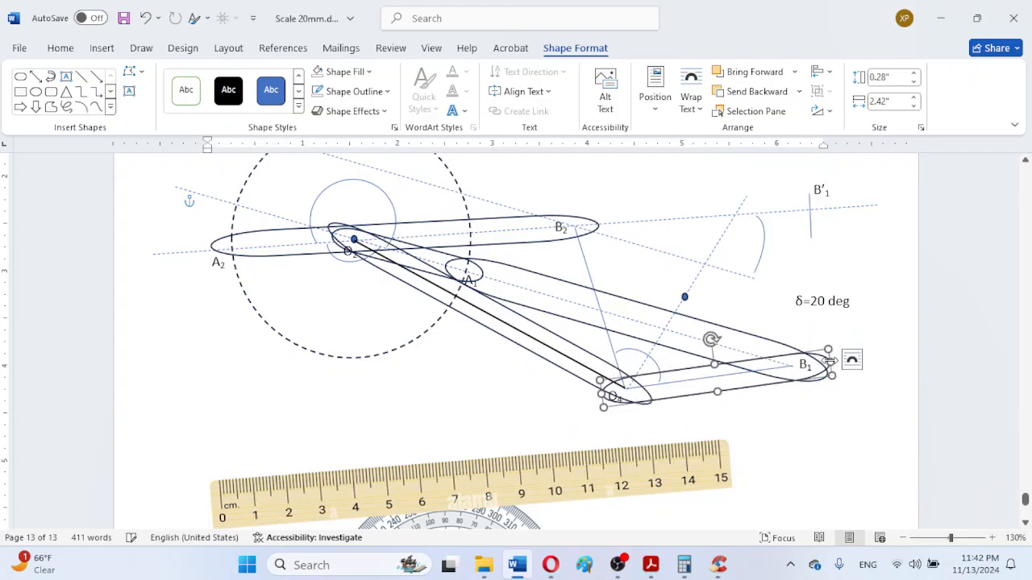
left_click_drag(830, 361, 825, 363)
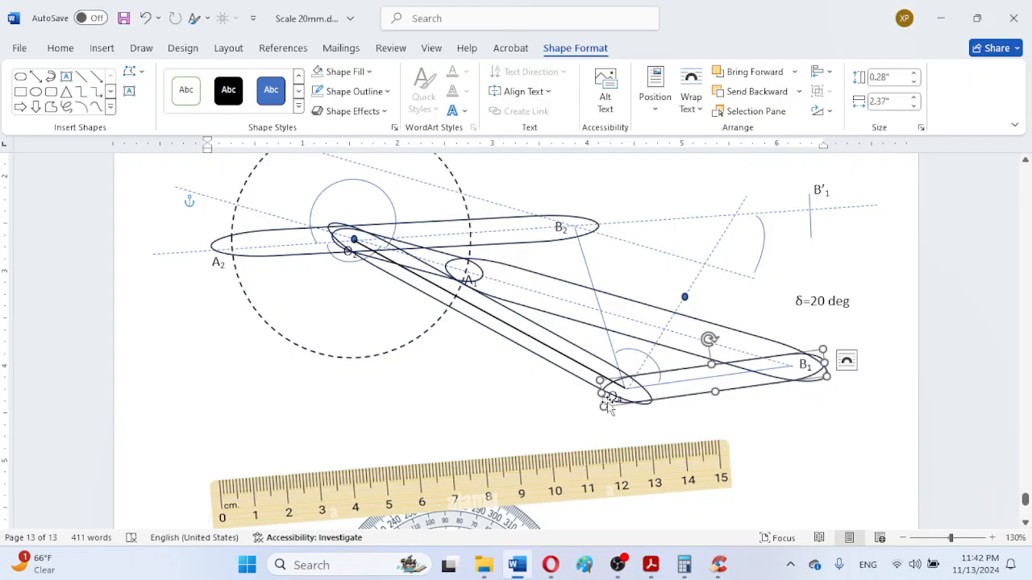
left_click_drag(602, 395, 616, 395)
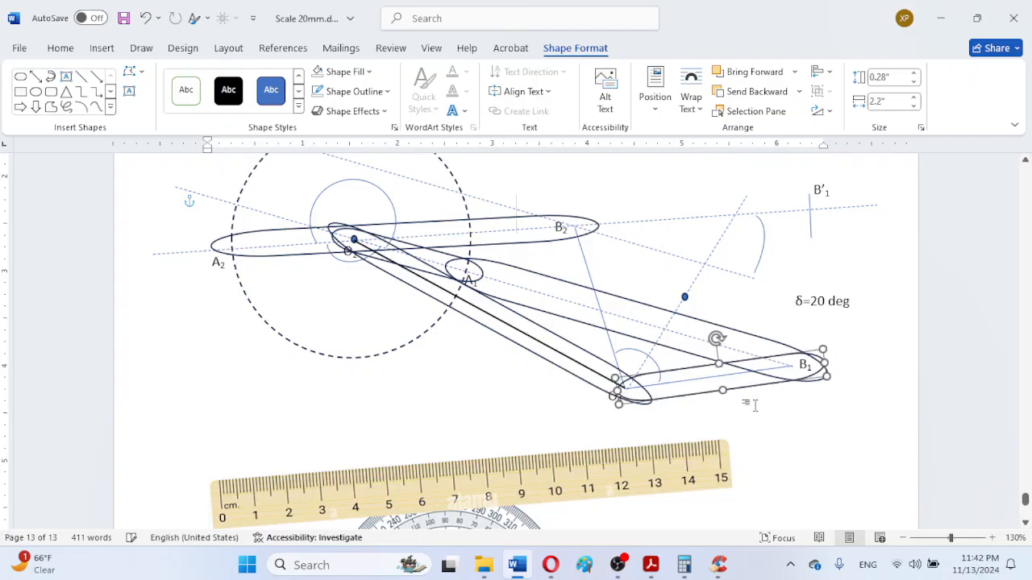
- Narrow the A1-B1 terminator to about 0.21" around its dashed line and shorten it to about 4.08" at the B1 end
left_click(718, 352)
left_click(704, 355)
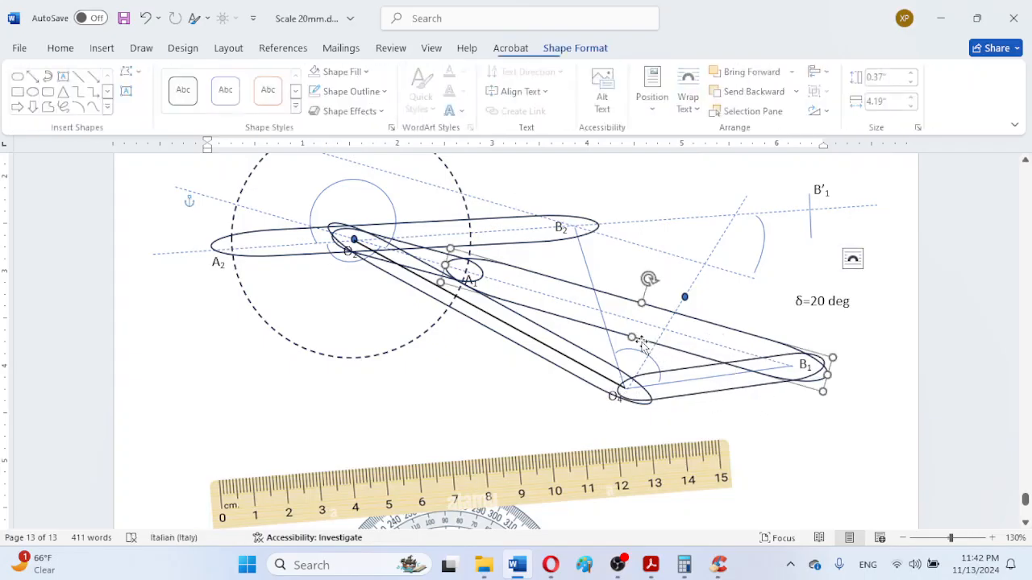
left_click_drag(631, 337, 613, 304)
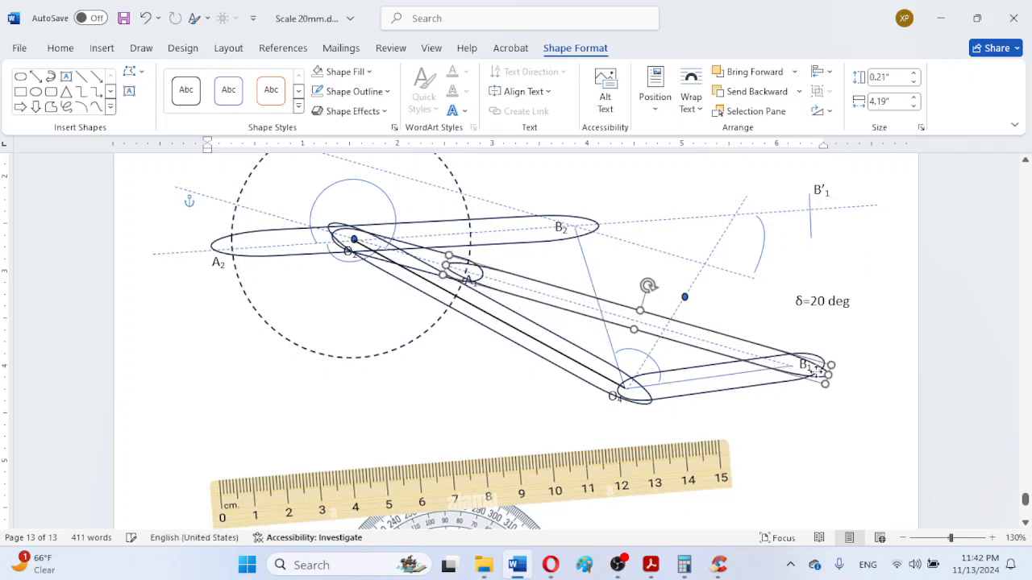
left_click_drag(828, 377, 816, 374)
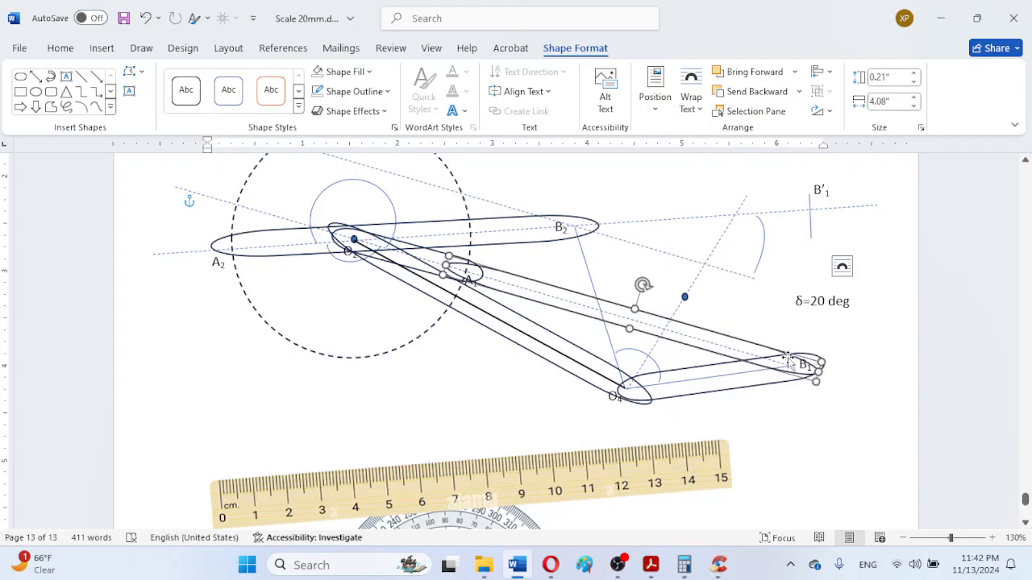
- Narrow the O4-B1 terminator to about 0.19" and pull its B1 end in to match the A1-B1 bar
left_click(700, 369)
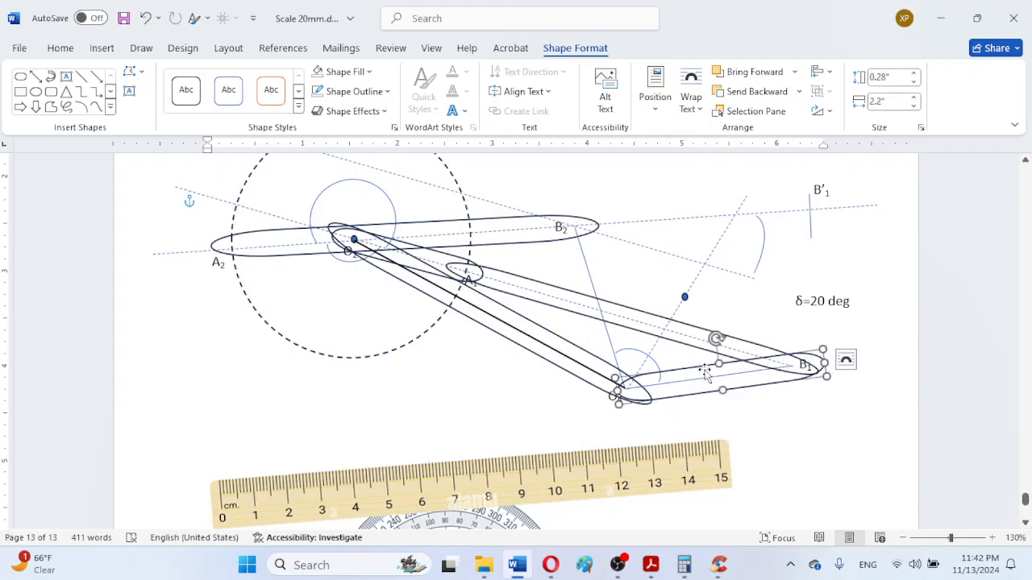
mouse_move(720, 364)
left_mouse_down()
mouse_move(722, 388)
mouse_move(711, 375)
left_mouse_up()
left_click_drag(824, 370, 819, 371)
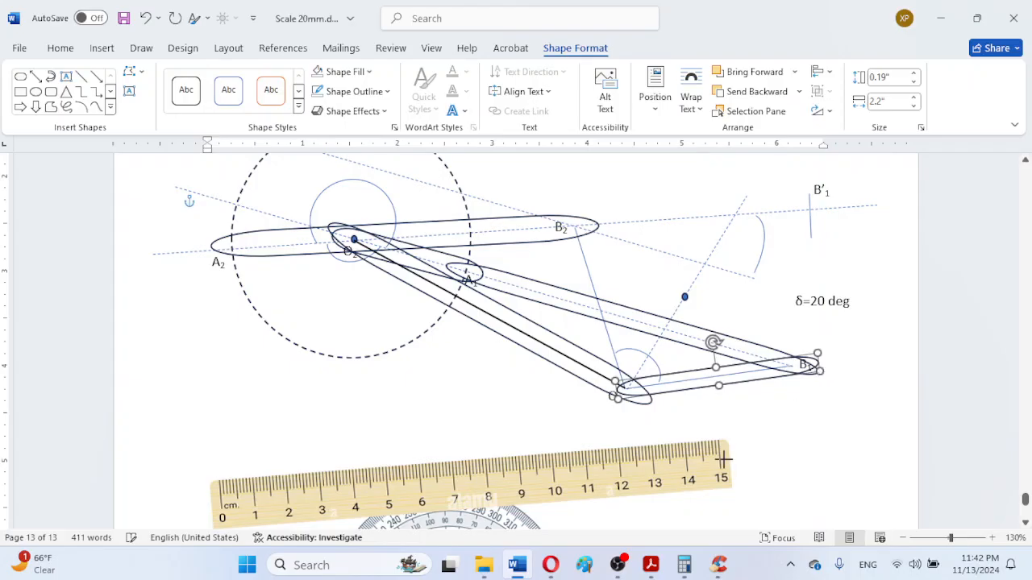
left_click(758, 423)
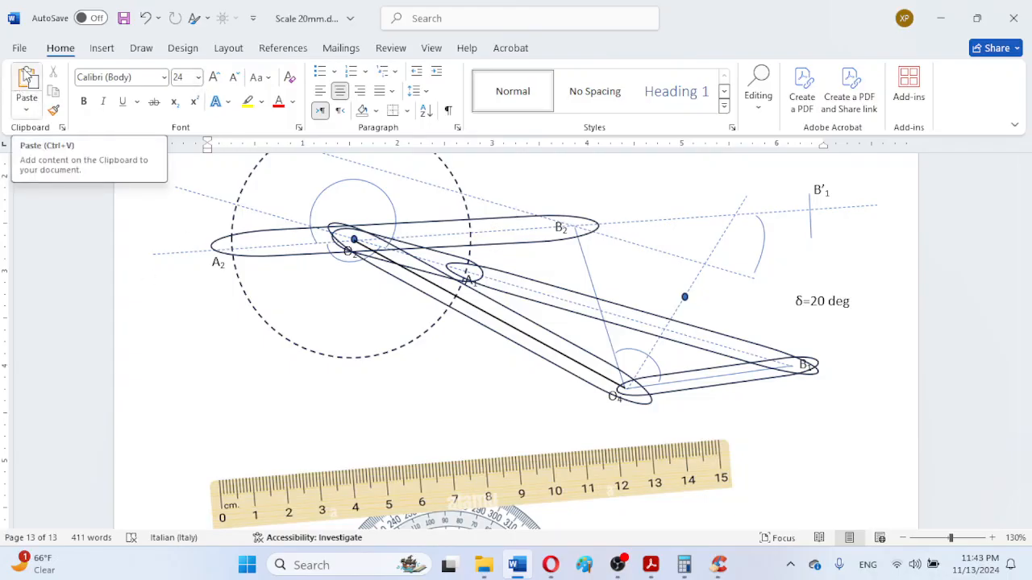
- Narrow the A2-B2 terminator to about 0.19" and fine-tune its rotation along the dashed A2-B2 line
left_click(308, 254)
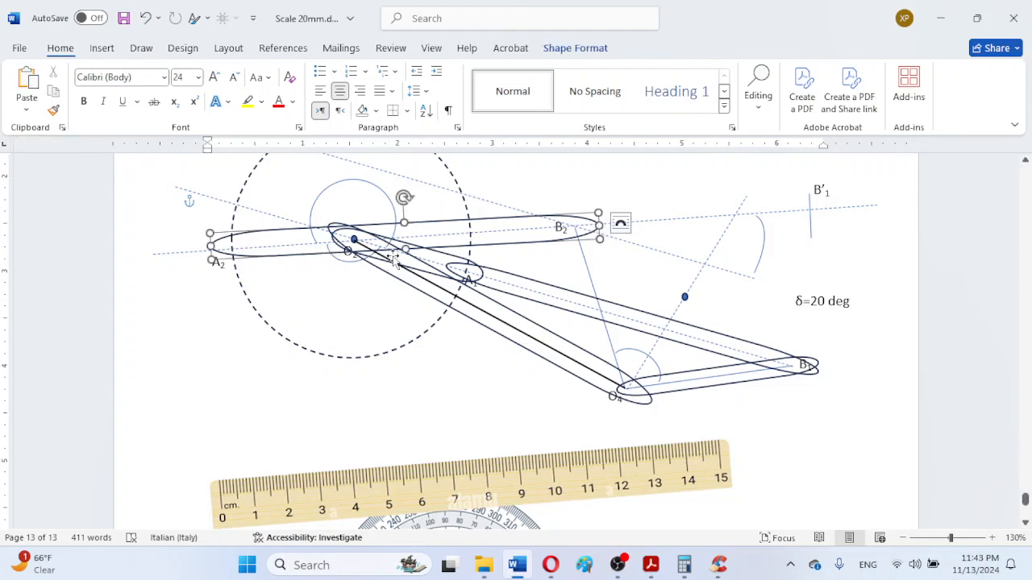
mouse_move(403, 223)
left_mouse_down()
mouse_move(404, 246)
mouse_move(404, 230)
left_mouse_up()
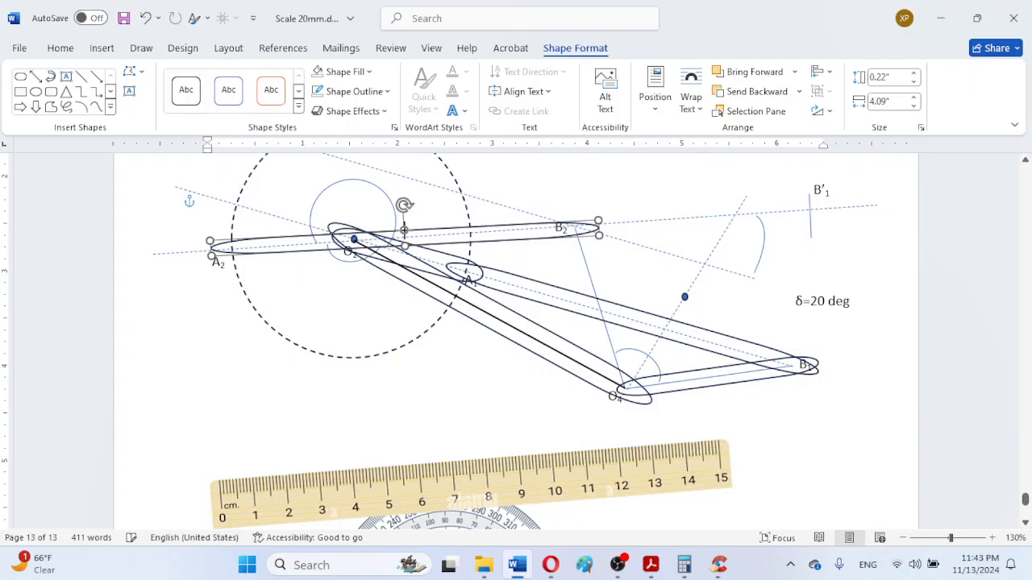
left_click_drag(404, 230, 404, 227)
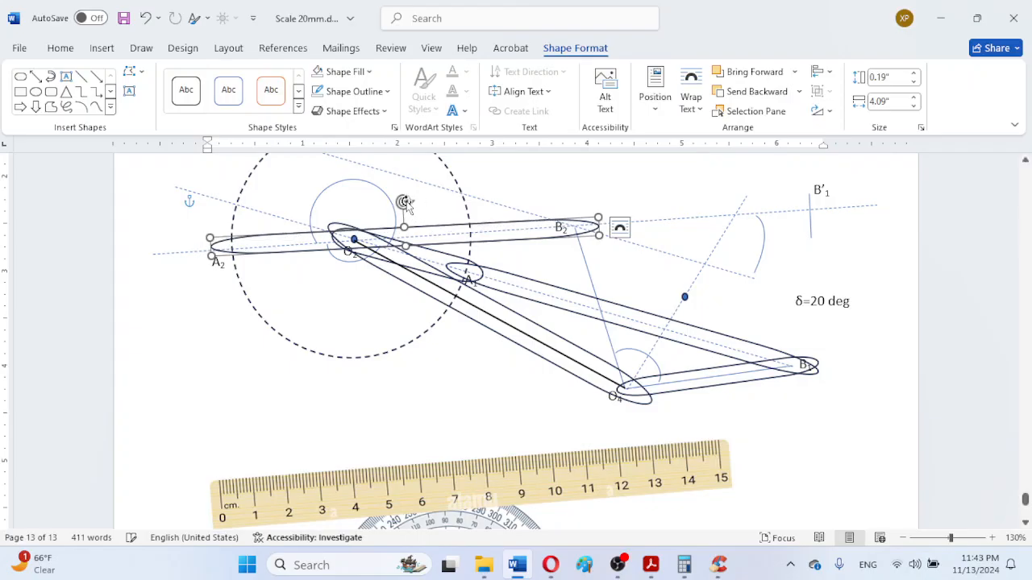
left_click_drag(404, 201, 405, 203)
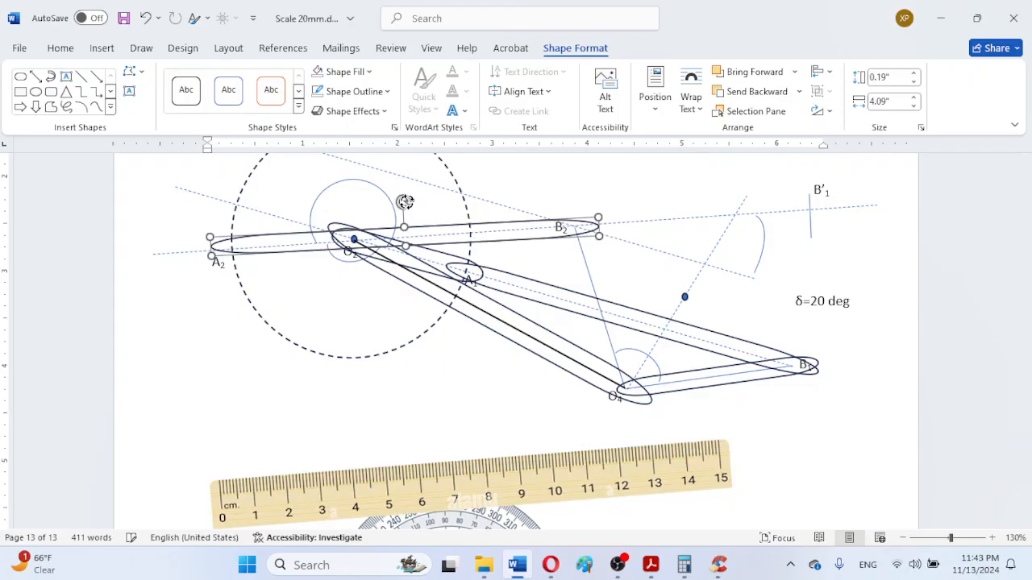
left_click(472, 390)
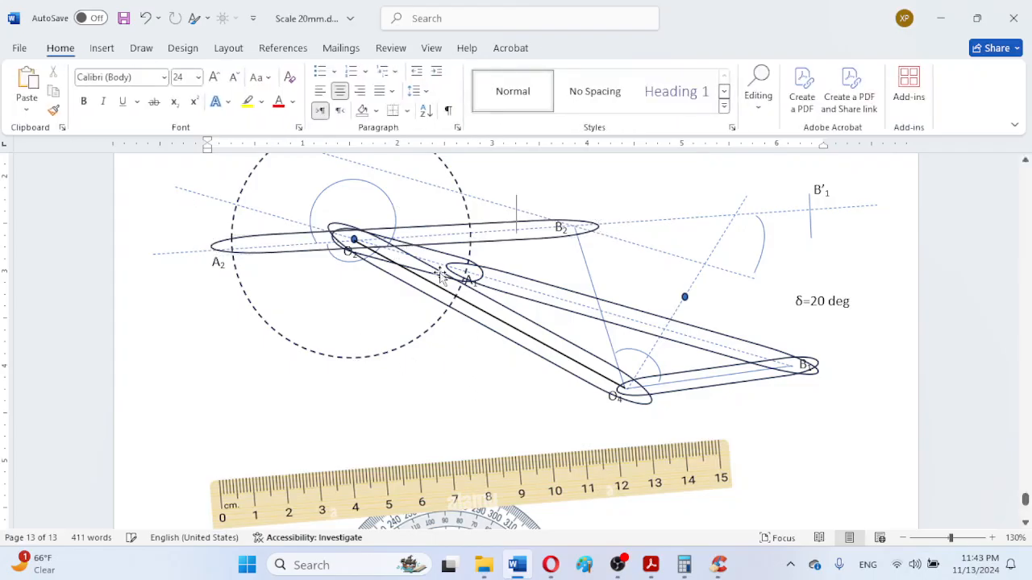
- Draw a sixth flowchart terminator about 0.21" high and 2.64" wide across the linkage and rotate it parallel to the B2-O4 line
left_click(111, 49)
left_click(233, 74)
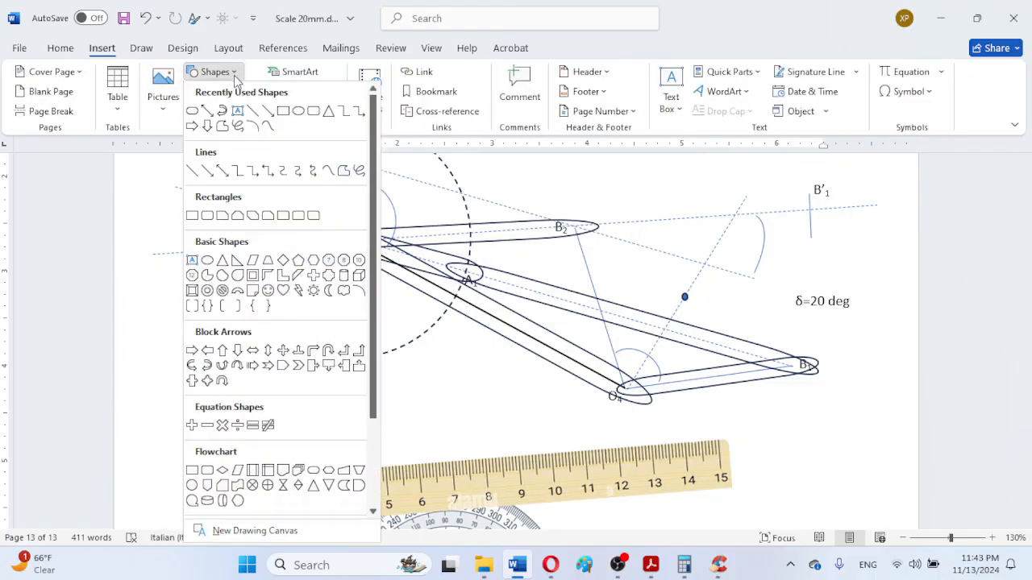
left_click(199, 120)
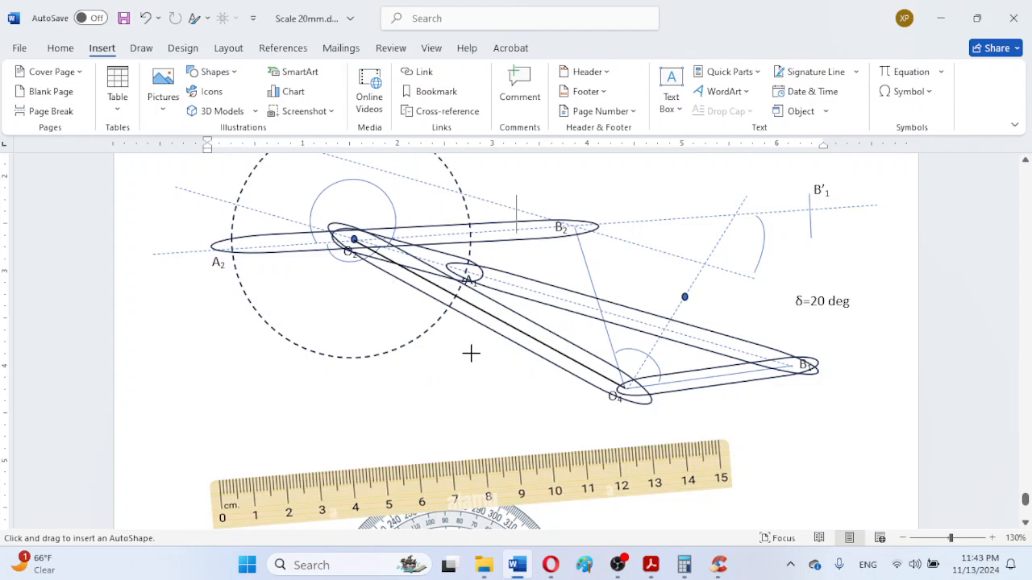
left_click_drag(468, 332, 722, 352)
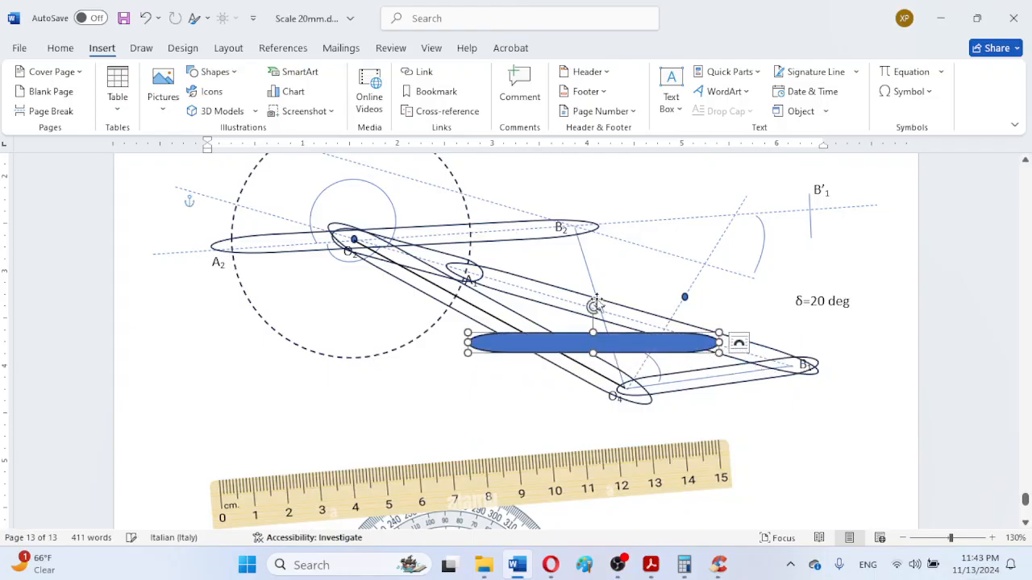
left_click_drag(598, 307, 646, 329)
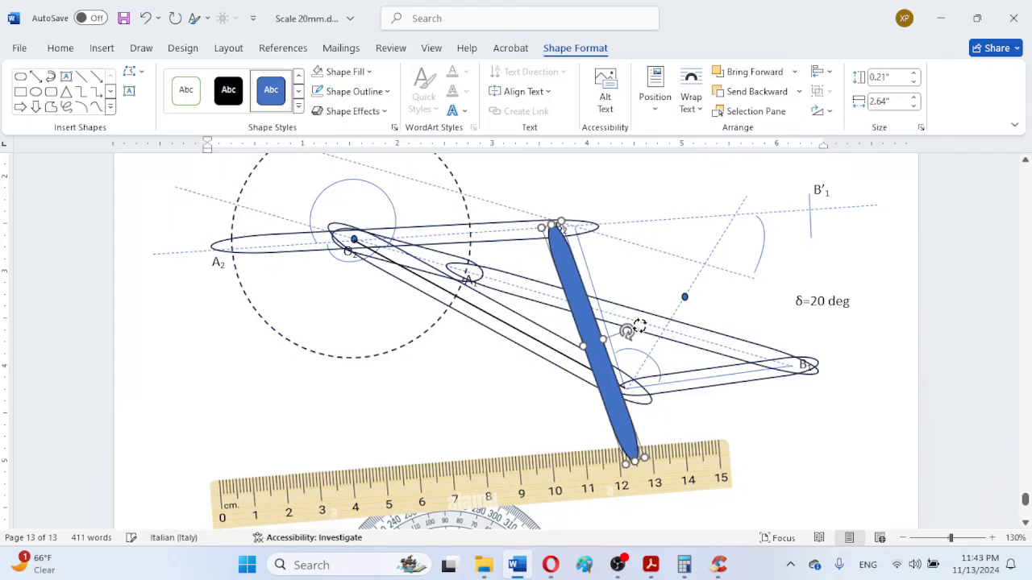
- Remove the fill from the sixth terminator and shorten it at the O4 end to about 1.98"
left_click(354, 72)
left_click(342, 274)
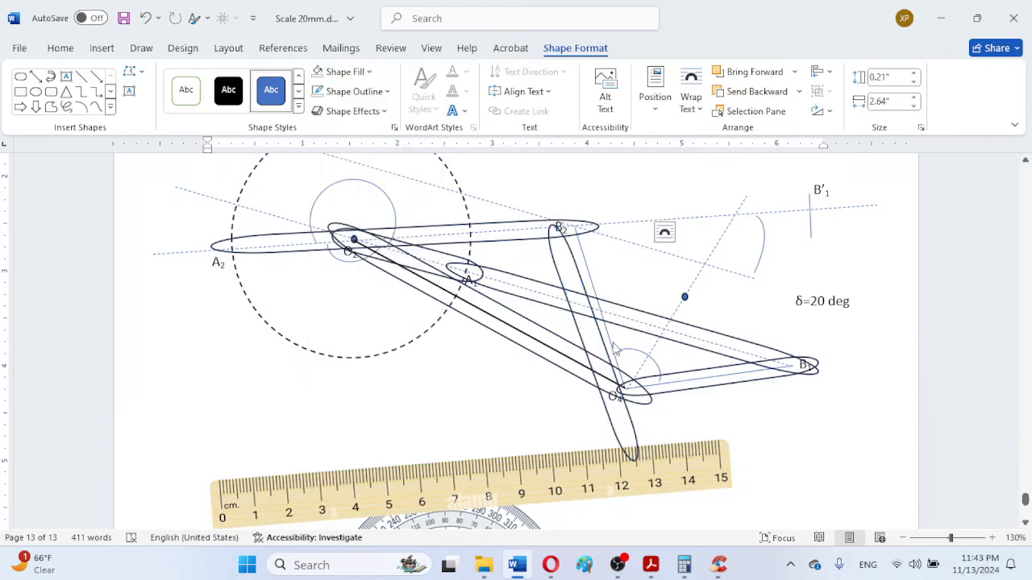
left_click(619, 436)
left_click_drag(635, 461, 612, 400)
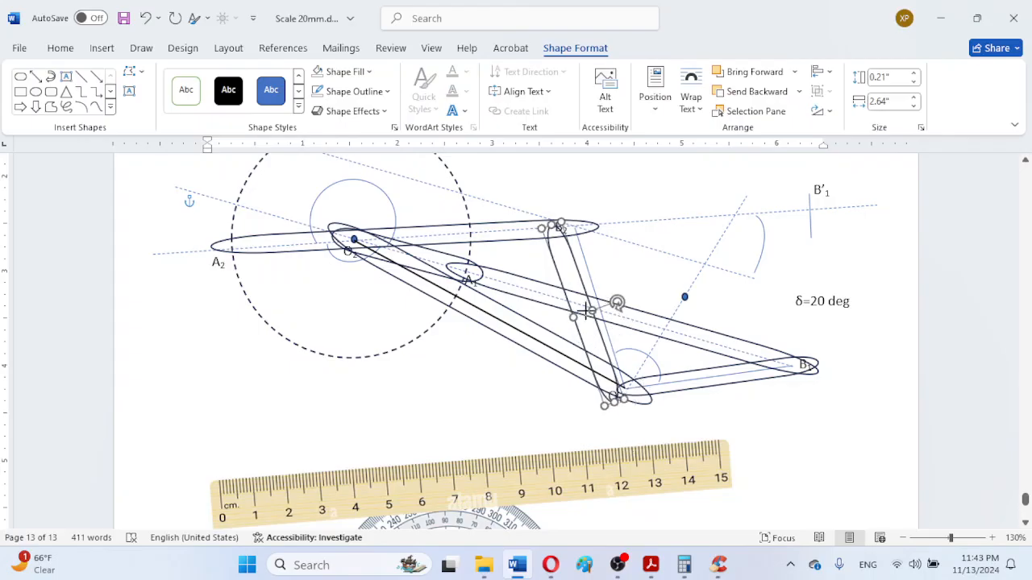
- Move the unfilled 1.98" terminator over the B2-O4 line and fine-tune its rotation to match that line
left_click(592, 303)
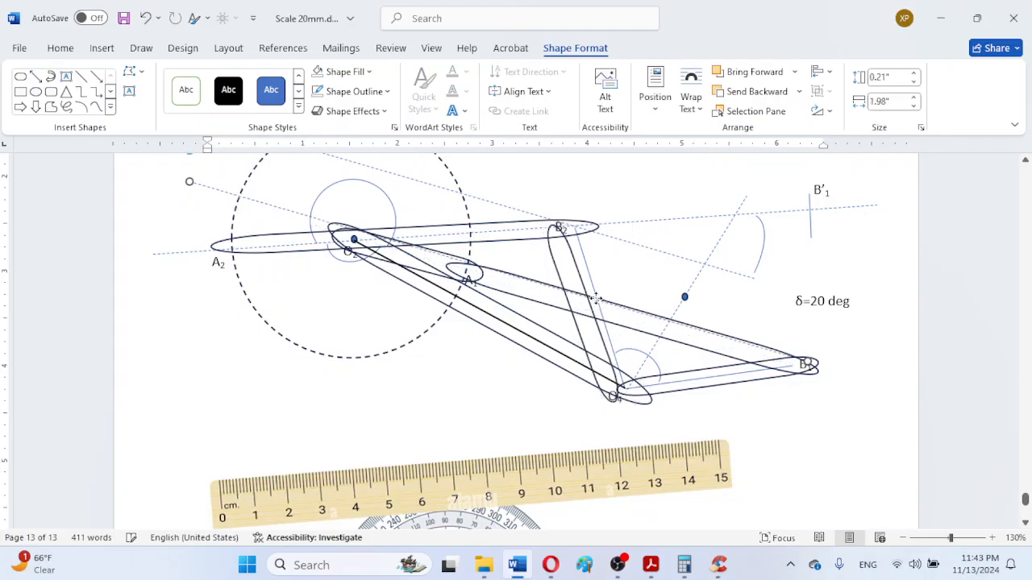
left_click_drag(597, 301, 593, 304)
left_click_drag(575, 264, 594, 255)
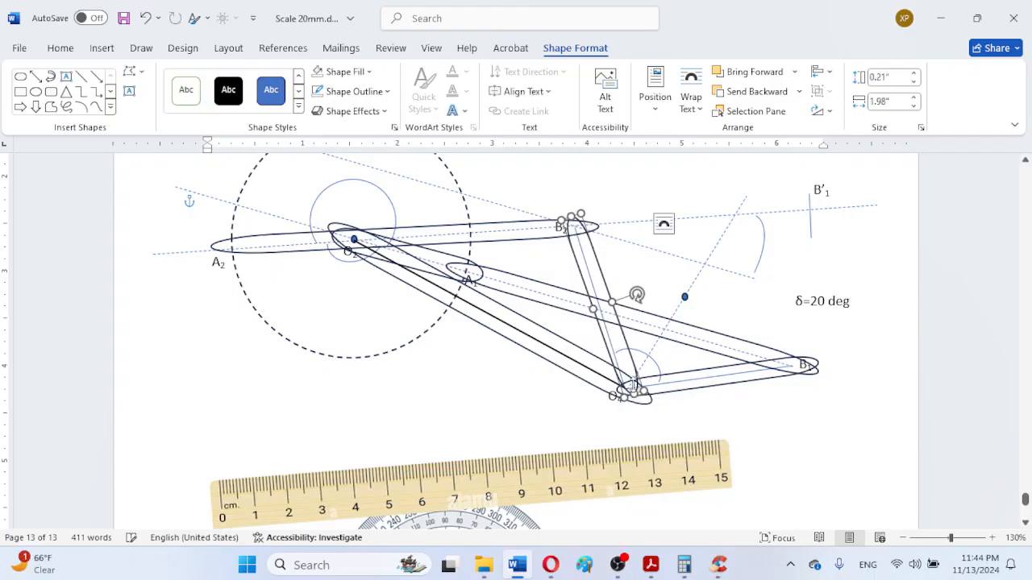
left_click_drag(636, 291, 616, 316)
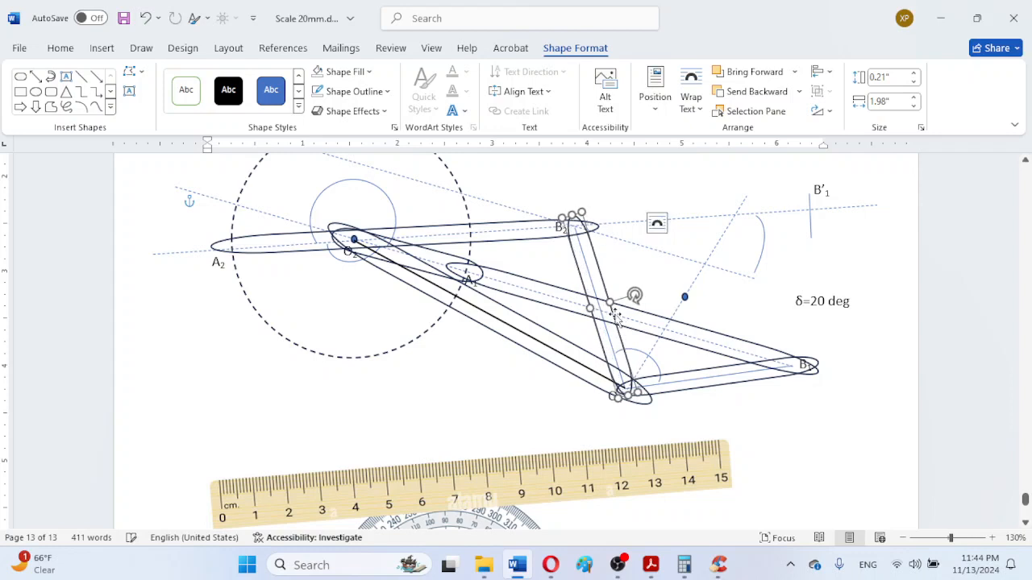
left_click(749, 433)
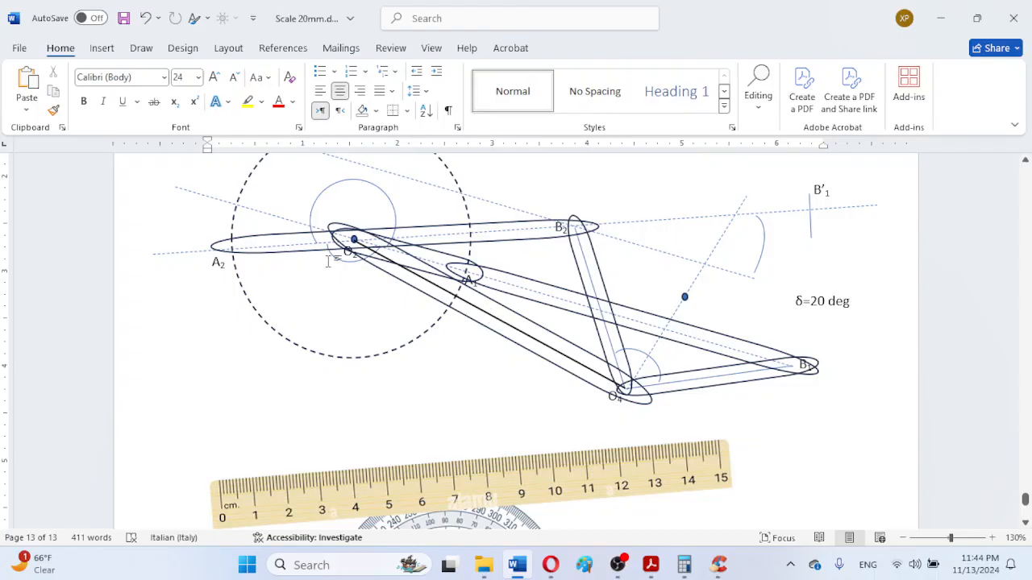
- Draw a seventh flowchart terminator about 0.18" high and 1.5" wide just below A2 and remove its fill
left_click(102, 47)
left_click(214, 72)
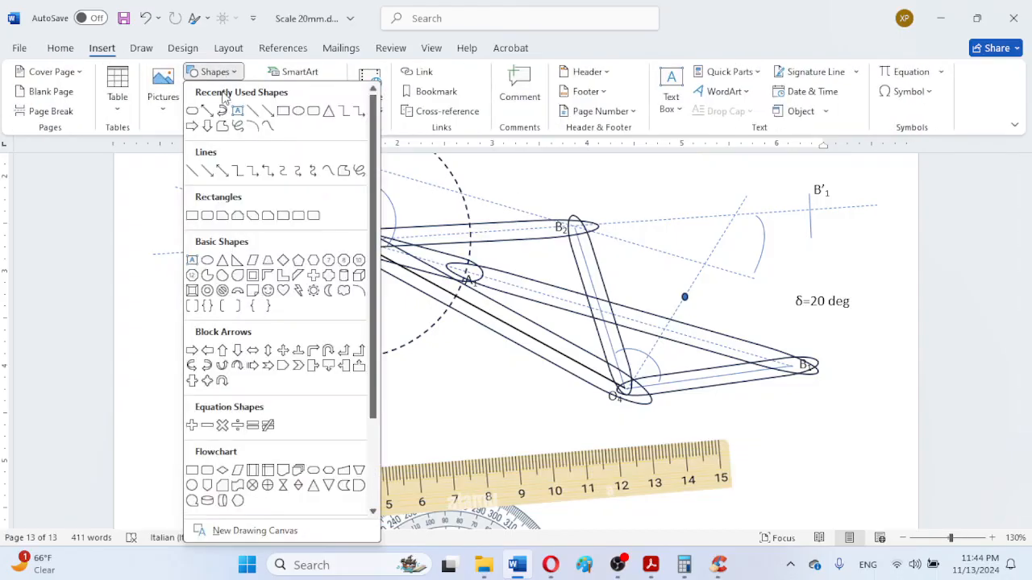
left_click(192, 111)
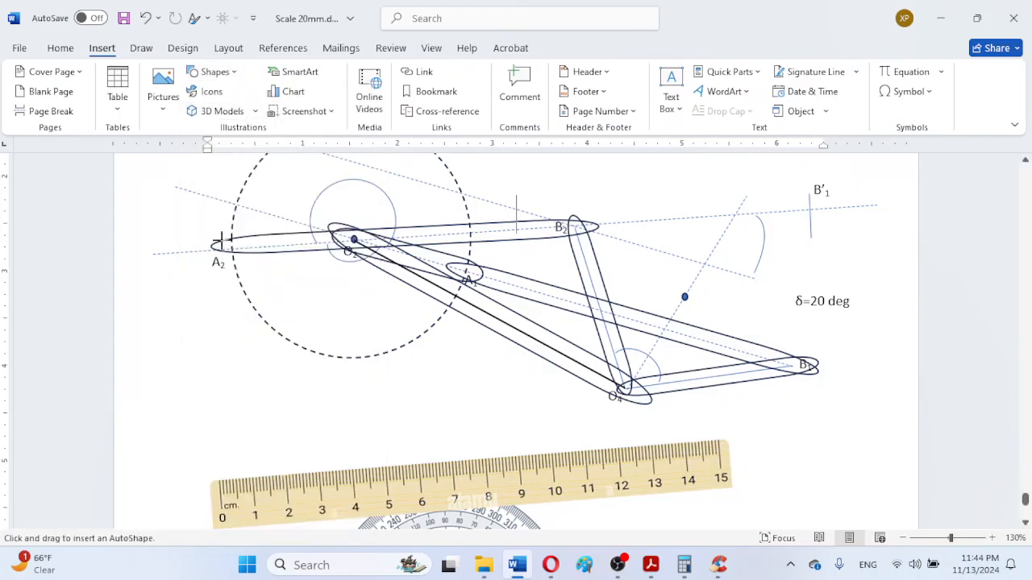
left_click_drag(195, 267, 337, 283)
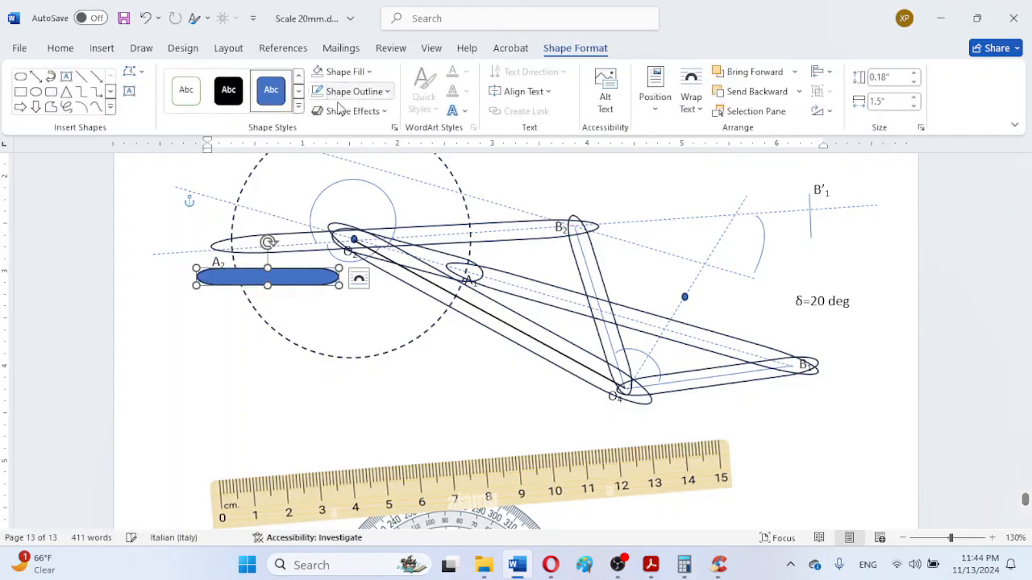
left_click(368, 71)
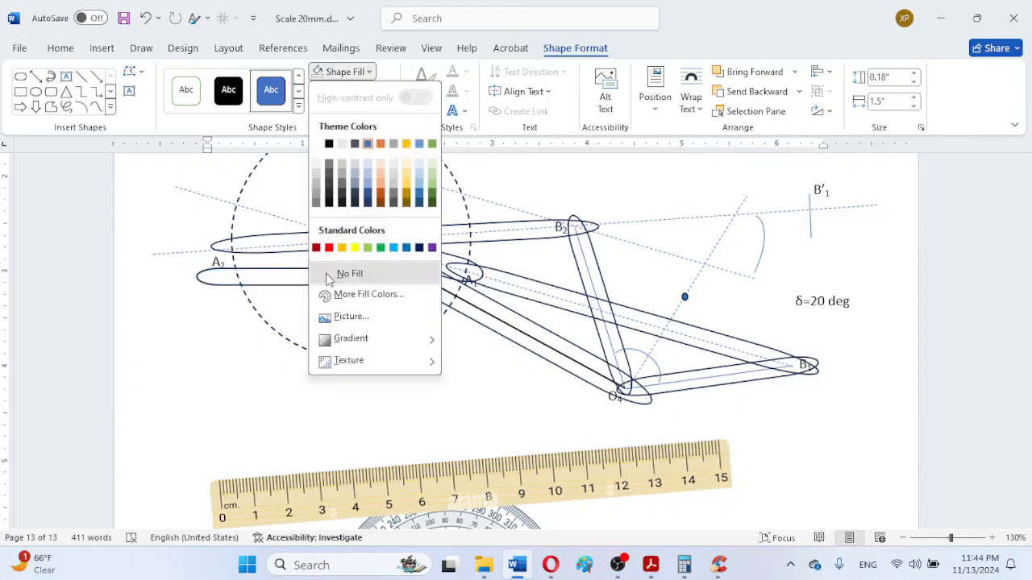
left_click(347, 272)
- Place the new terminator along the dashed A2-O2 line, rotate it parallel, and resize it to about 0.16" by 1.69" past O2
left_click_drag(274, 274, 299, 237)
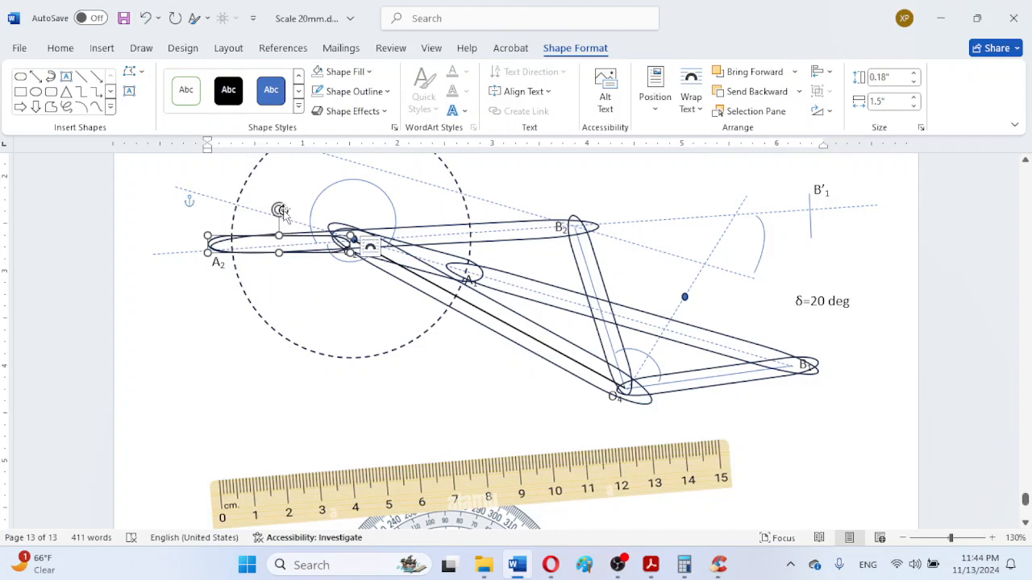
left_click_drag(282, 210, 283, 213)
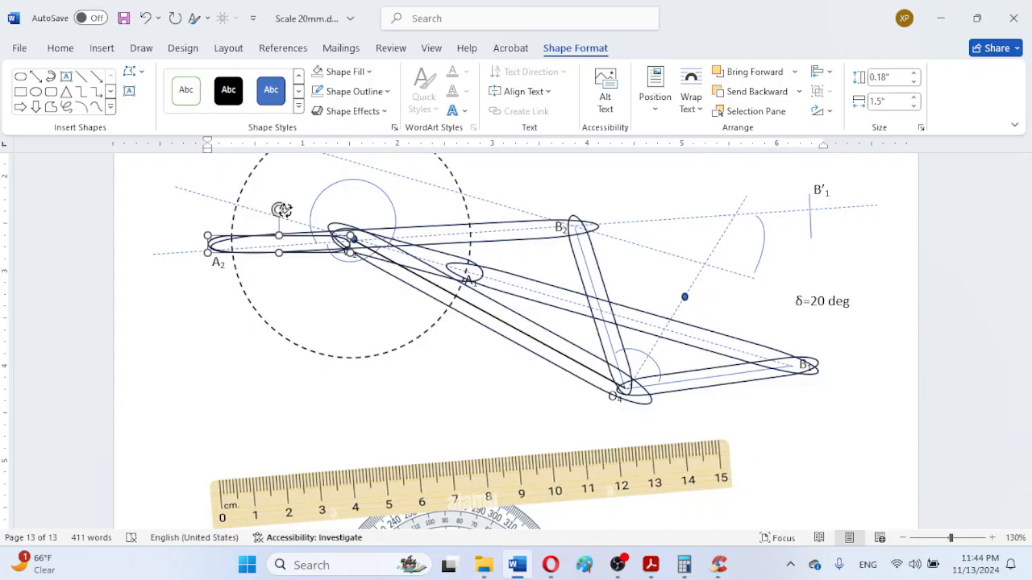
left_click_drag(280, 210, 279, 211)
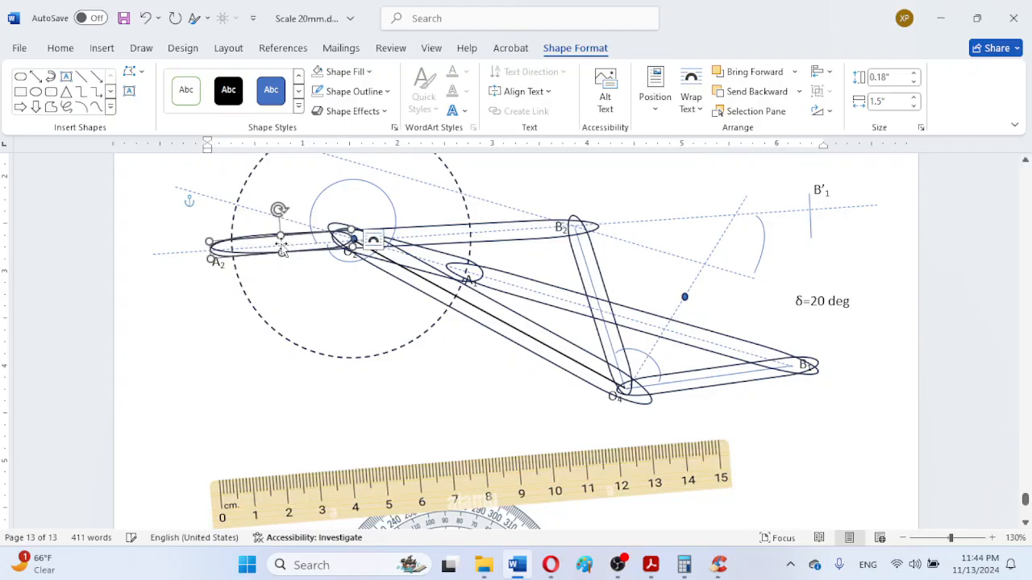
left_click(282, 245)
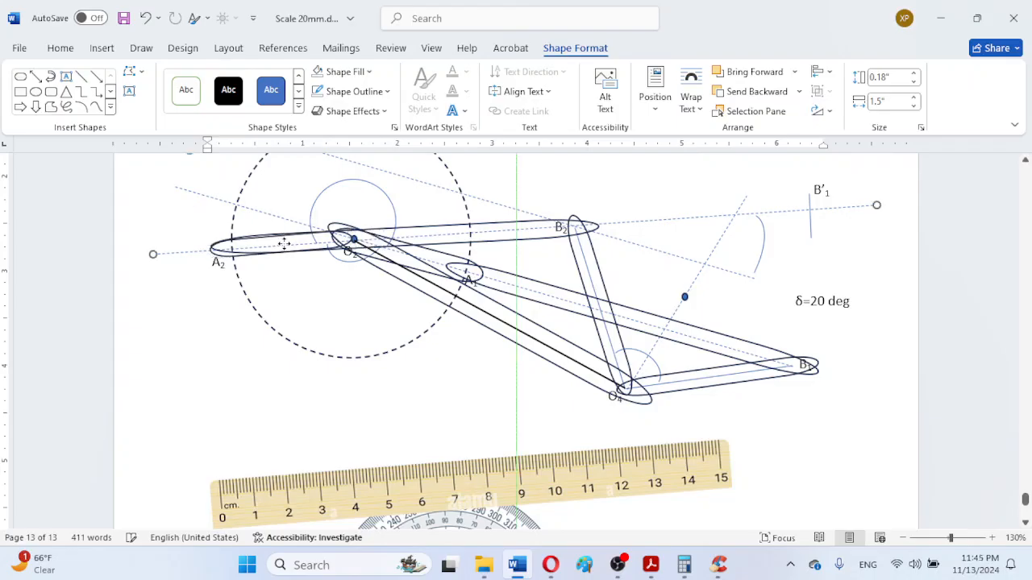
left_click(228, 257)
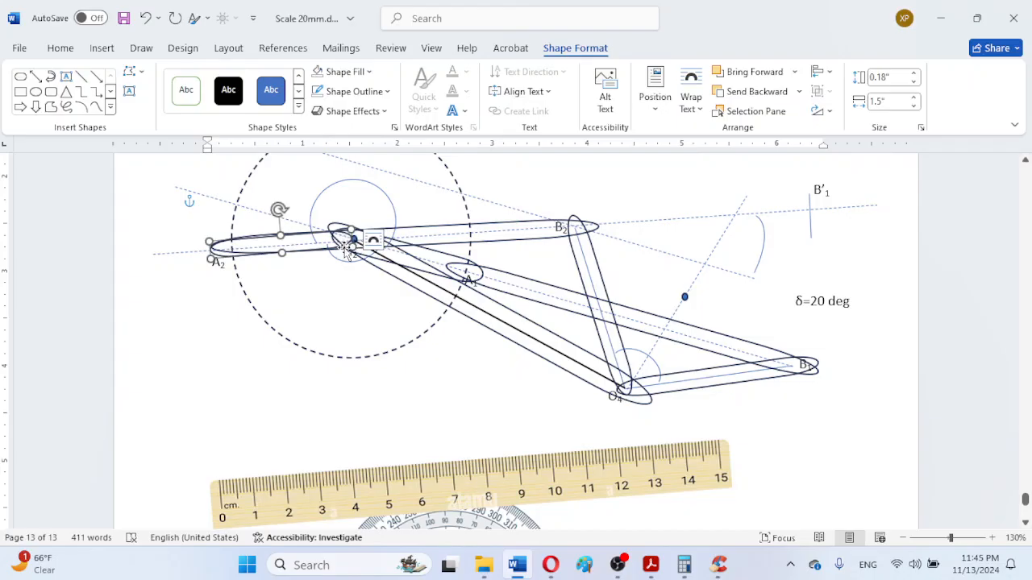
left_click_drag(355, 238, 371, 244)
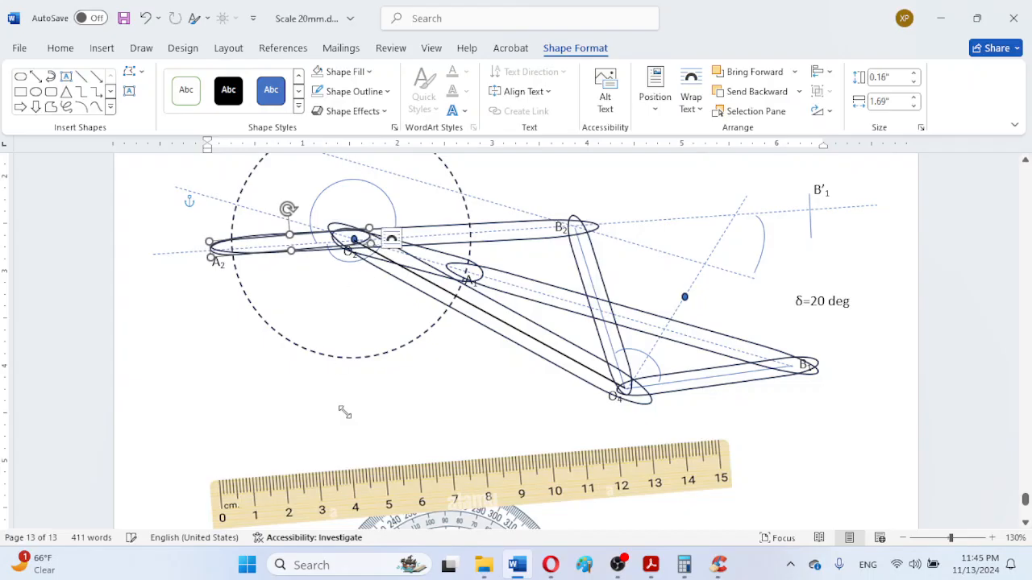
left_click(457, 372)
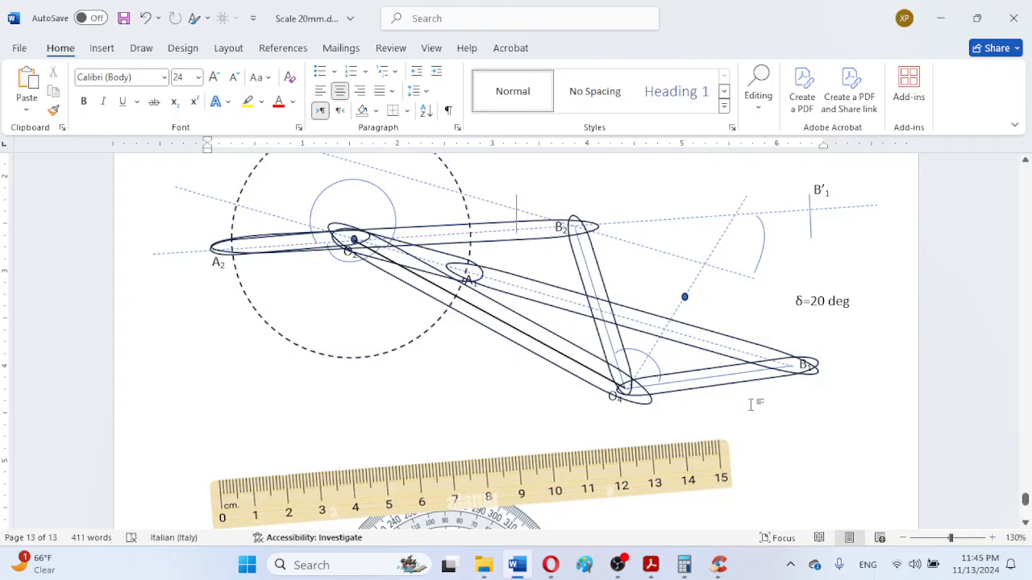
- Fill the O4-B1 terminator with the lightest blue-gray theme color
left_click(700, 388)
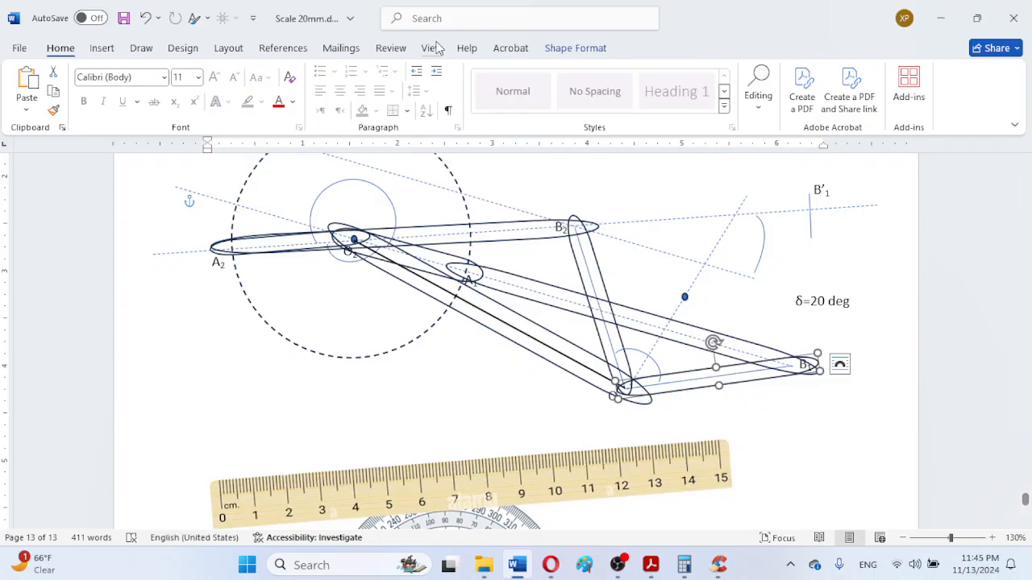
left_click(576, 48)
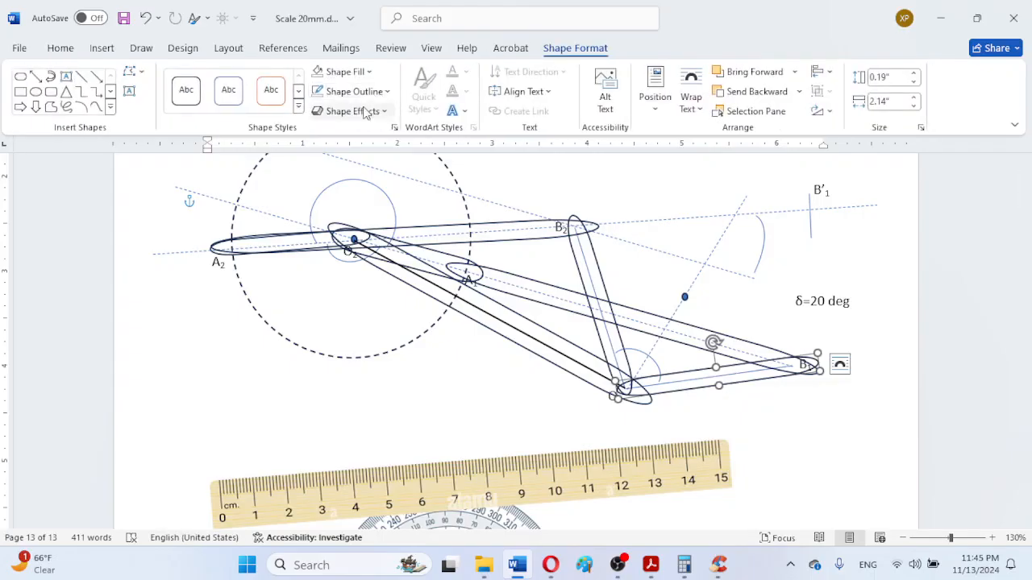
left_click(369, 73)
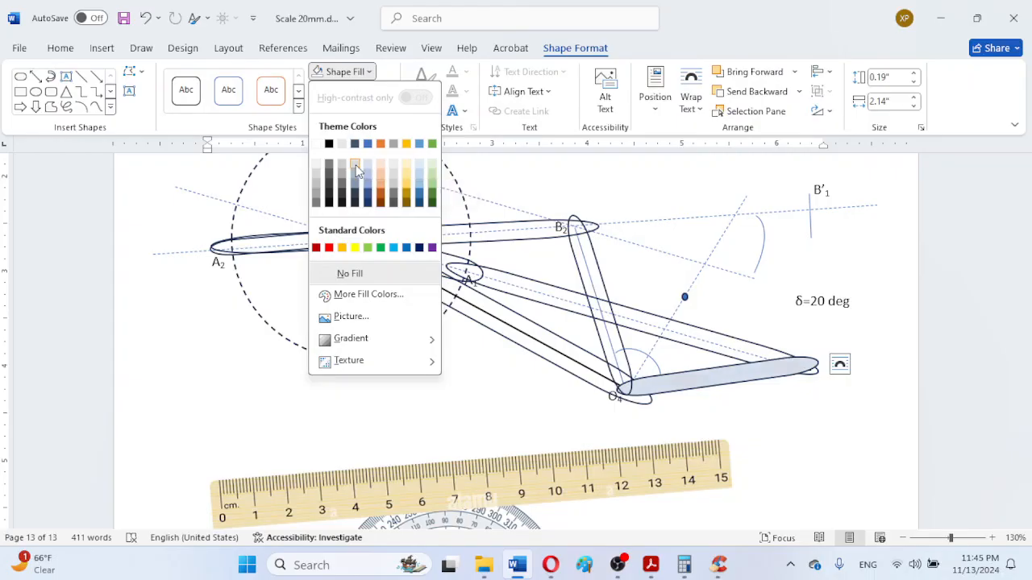
left_click(356, 164)
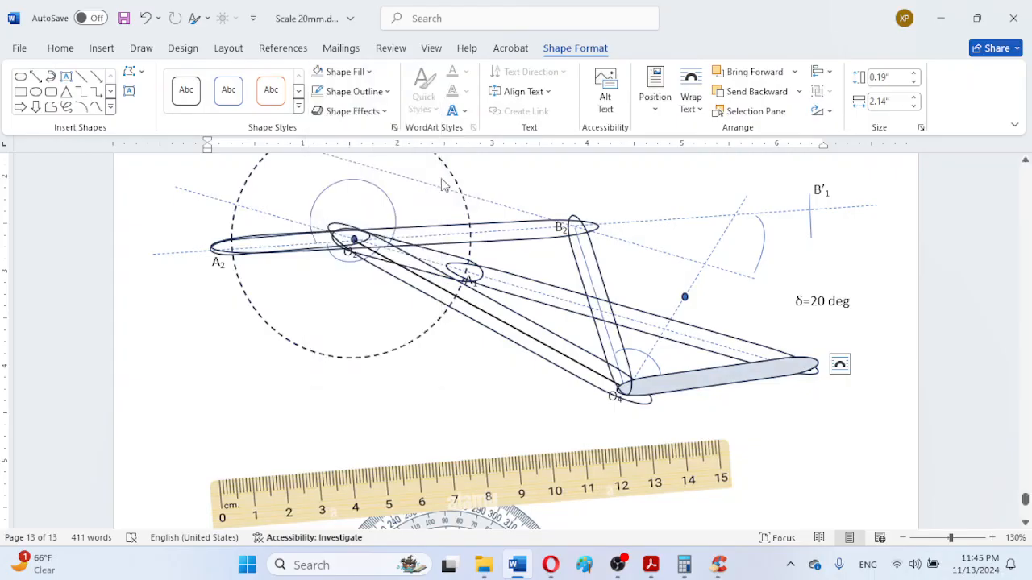
- Fill the A1-B1 and O2-A1 terminators with the same light blue-gray as the O4-B1 bar
left_click(614, 326)
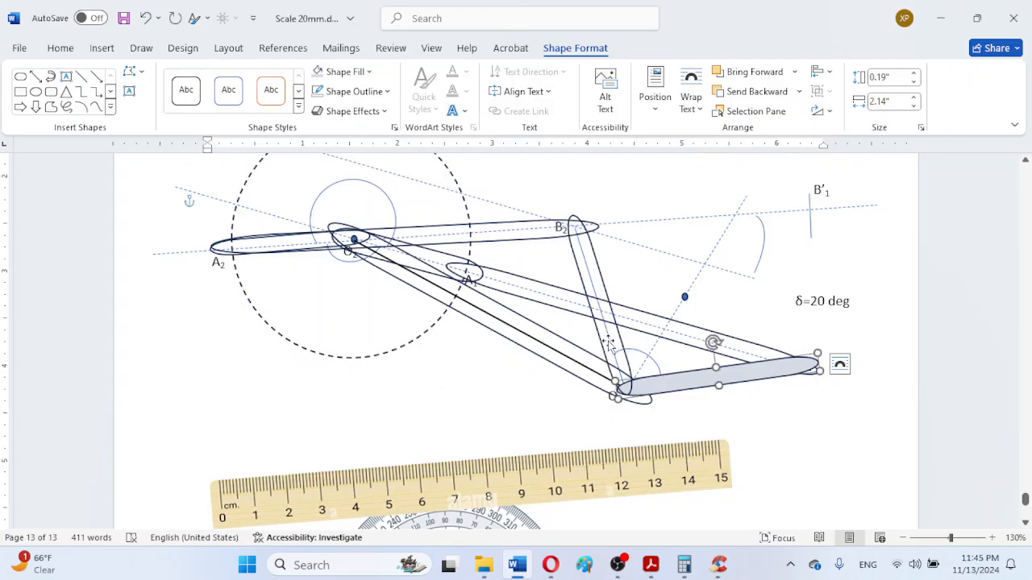
left_click(652, 317)
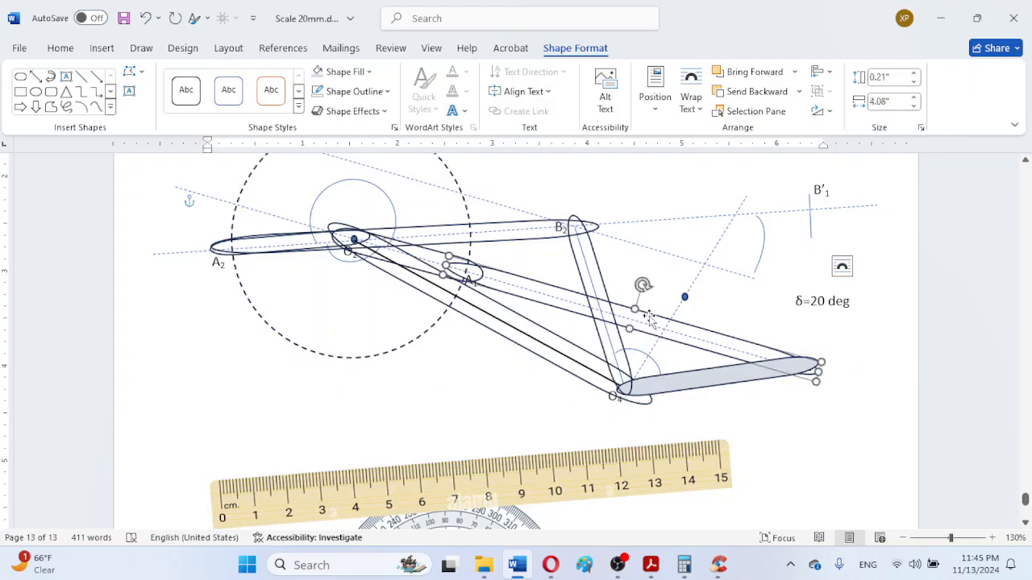
left_click(367, 73)
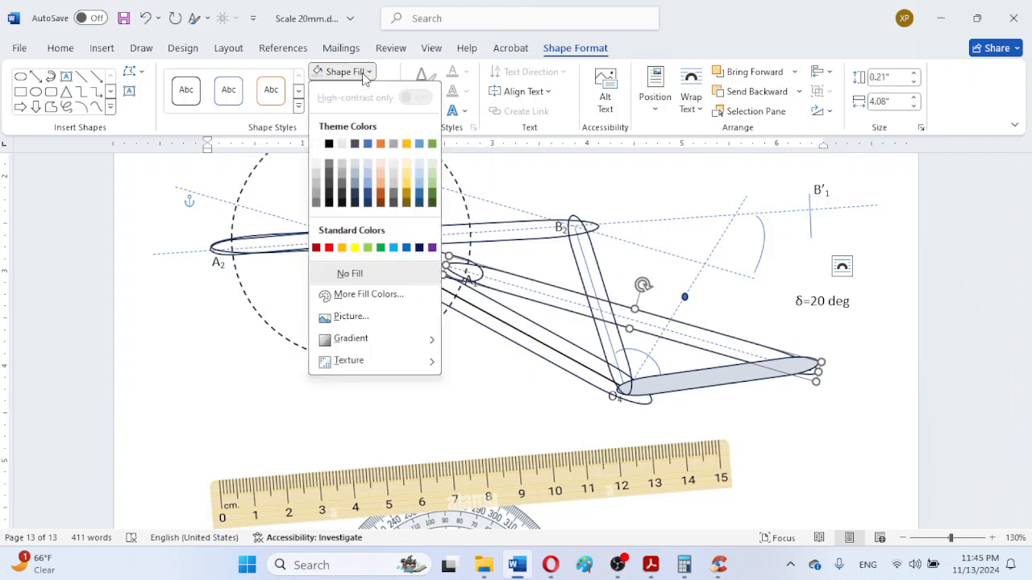
left_click(327, 75)
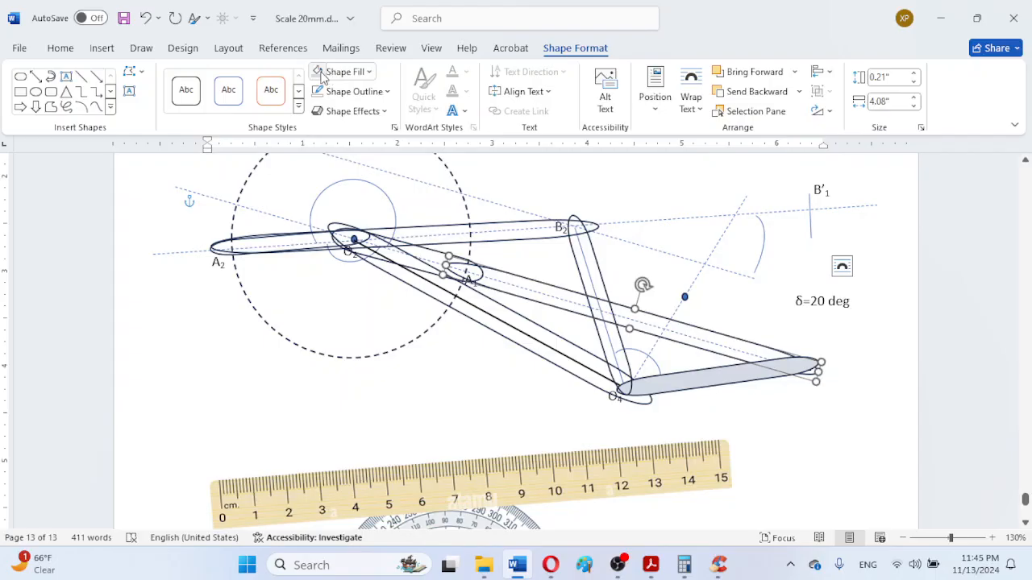
left_click(321, 74)
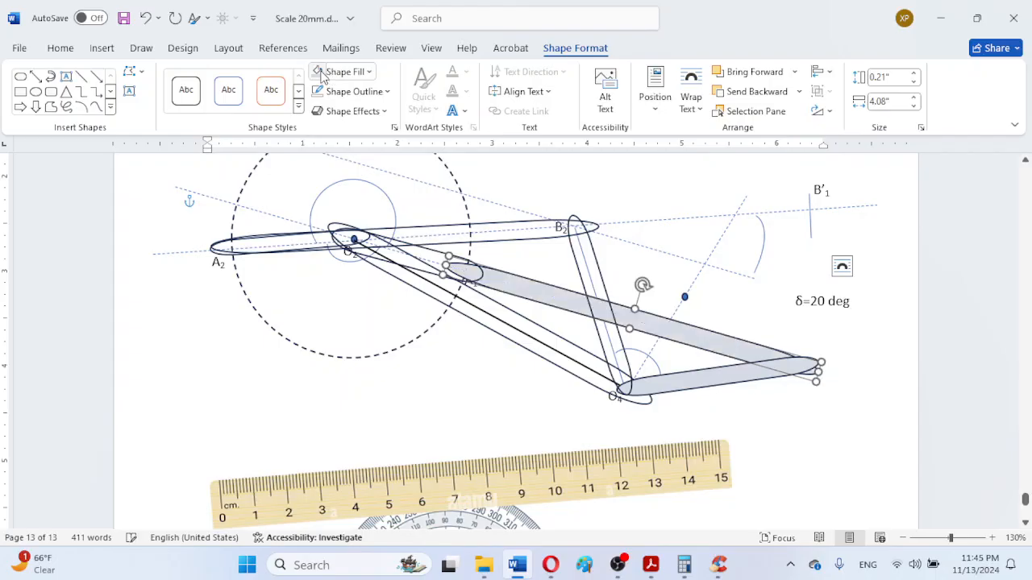
left_click(430, 254)
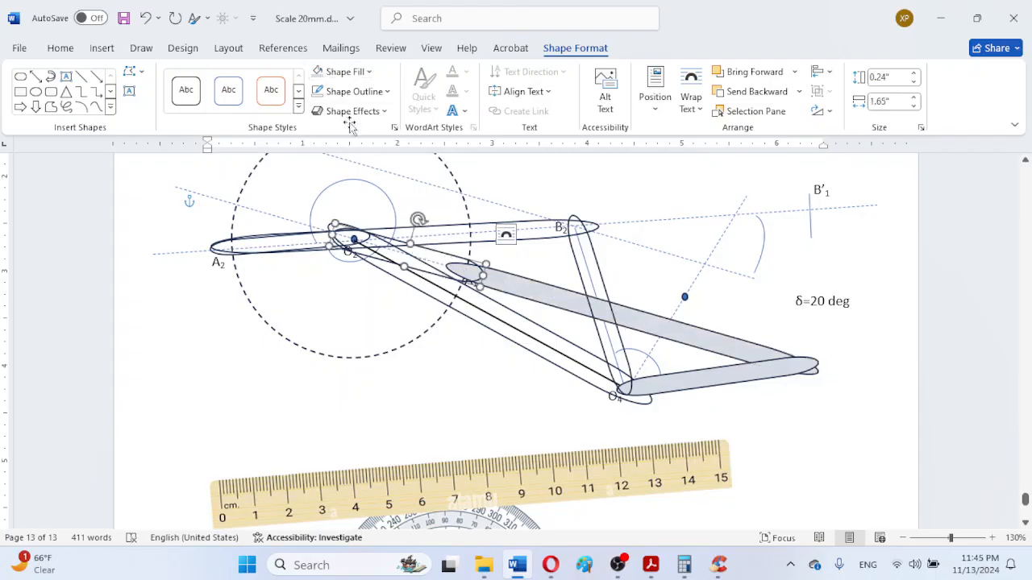
left_click(321, 75)
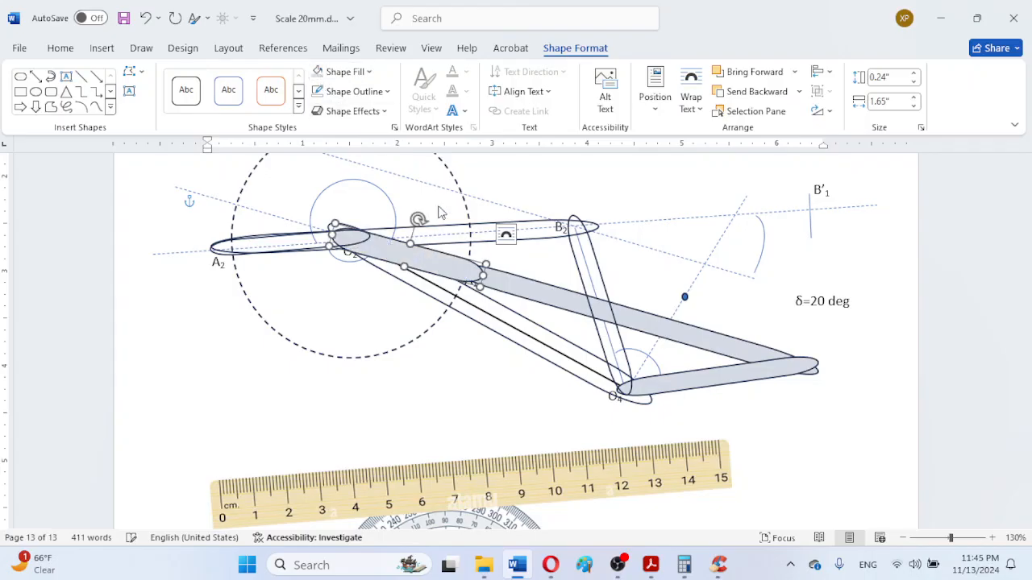
- Fill the O2-O4 ground terminator with the lightest shade of the black theme color, a dark gray
left_click(545, 338)
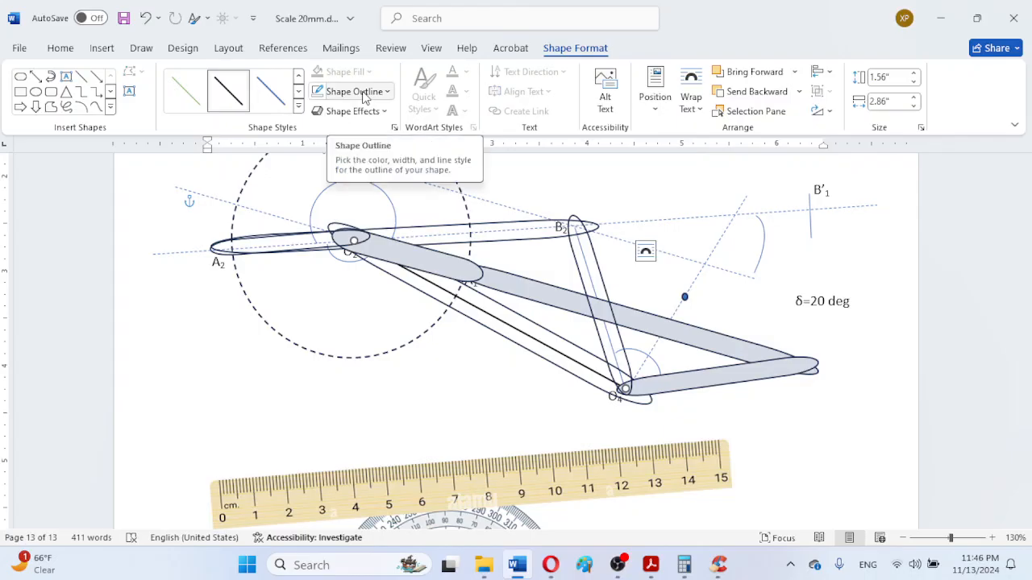
left_click(564, 343)
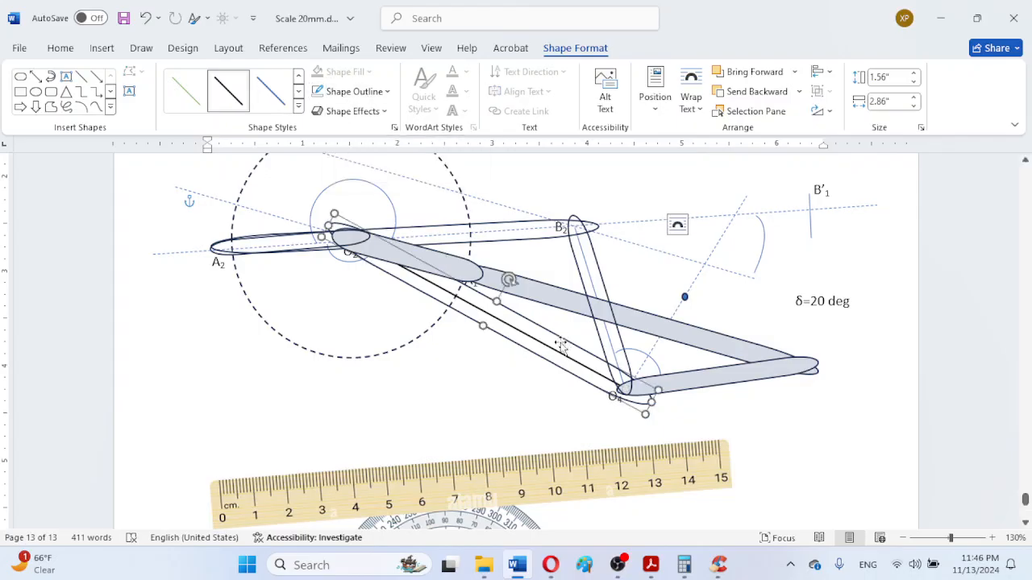
left_click(345, 71)
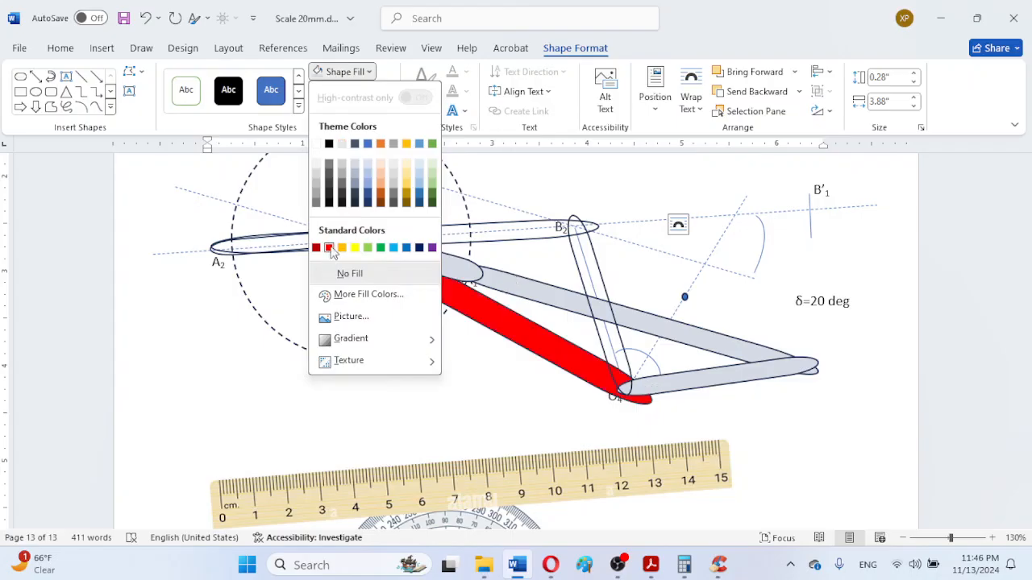
left_click(329, 166)
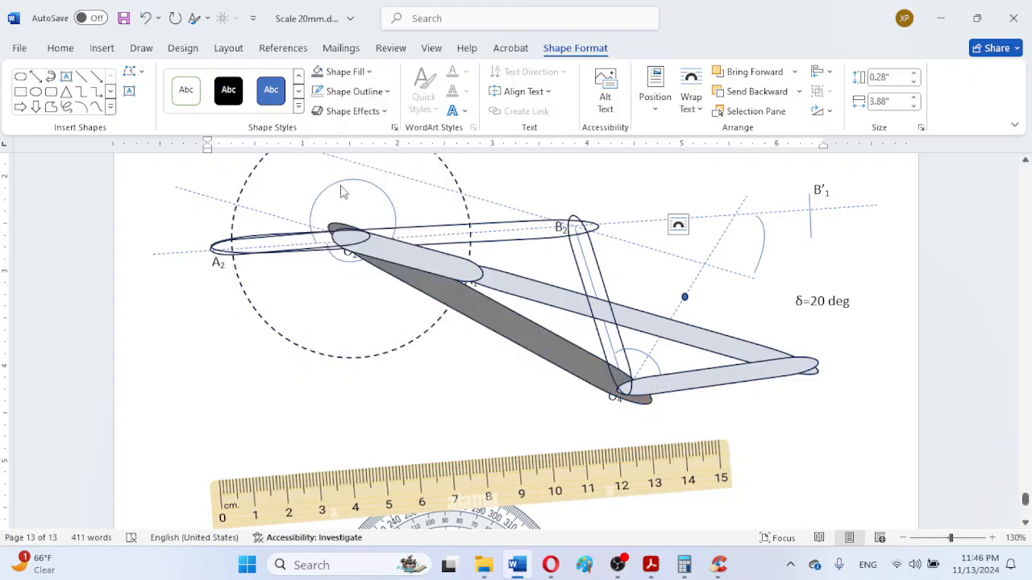
left_click(458, 400)
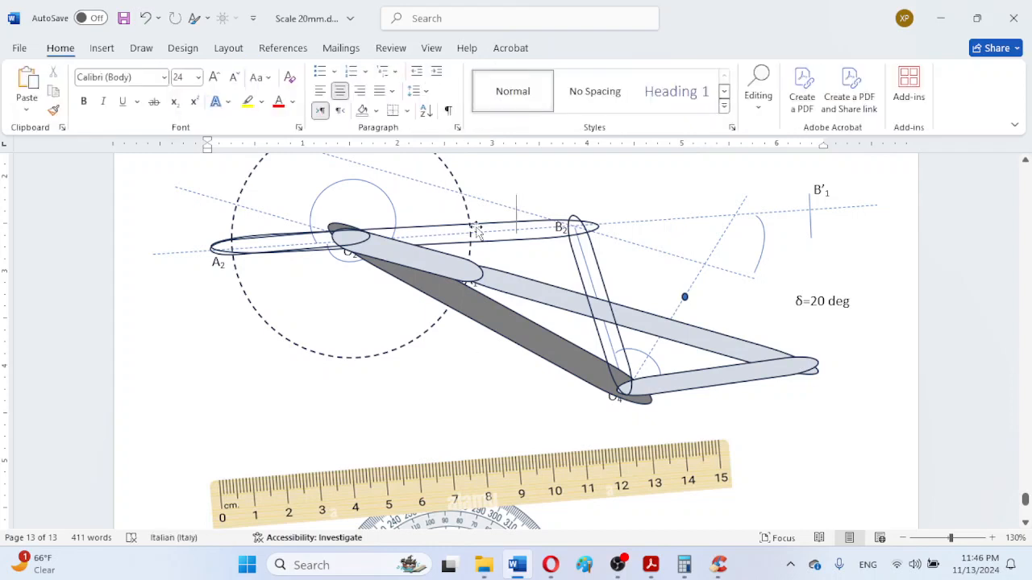
left_click(580, 268)
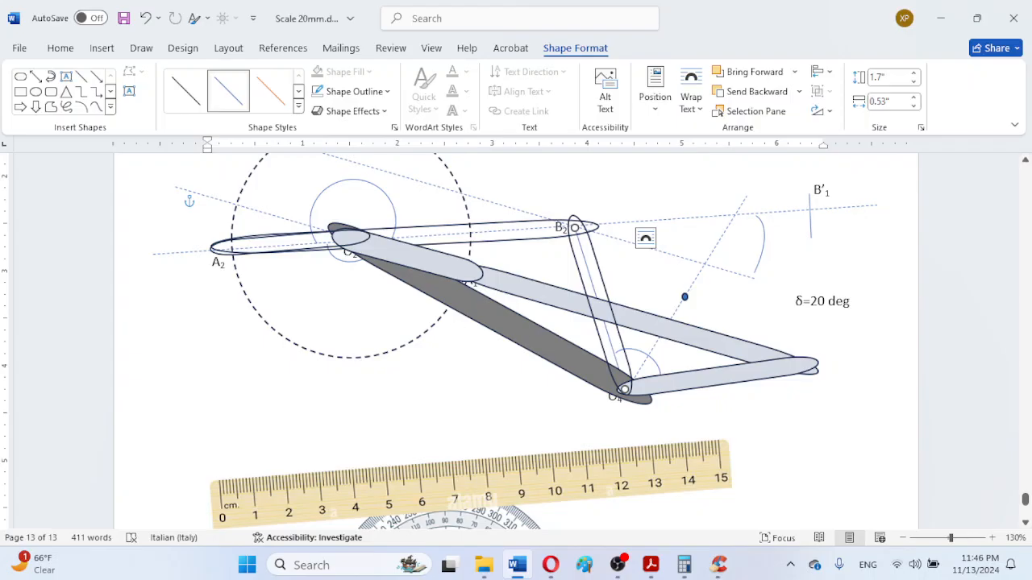
scroll(512, 338, "up", 2)
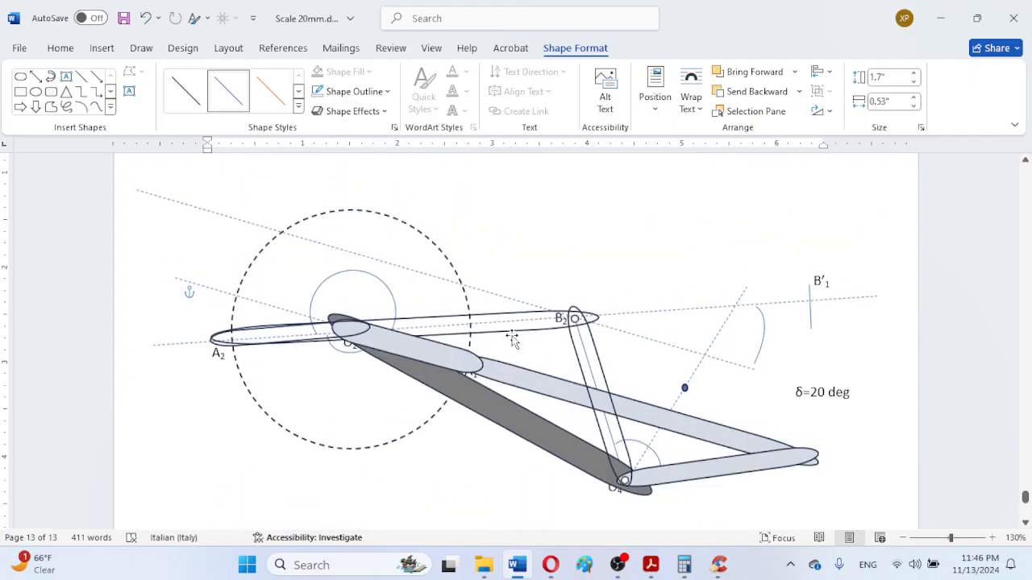
scroll(511, 337, "down", 2)
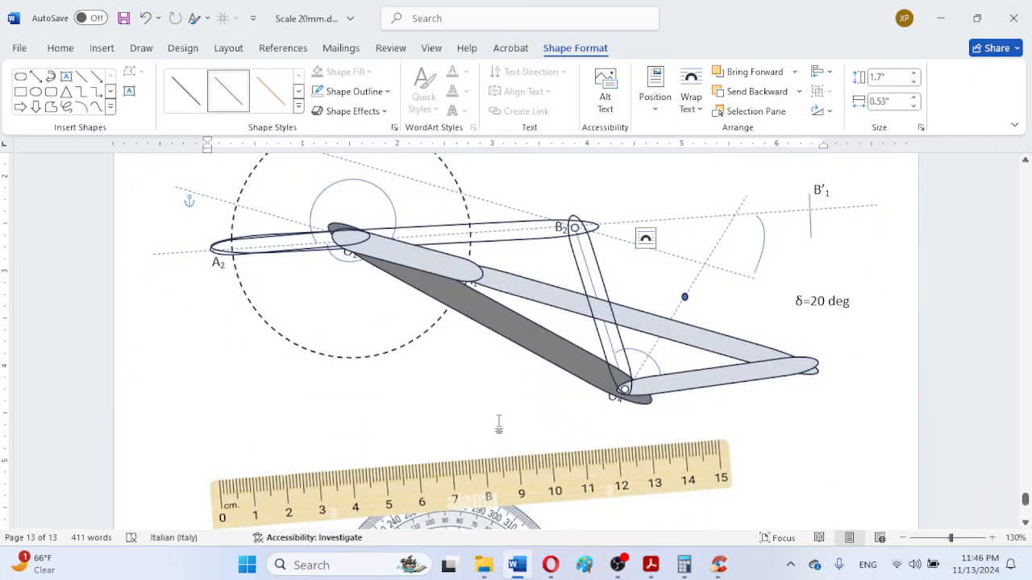
scroll(498, 427, "up", 3)
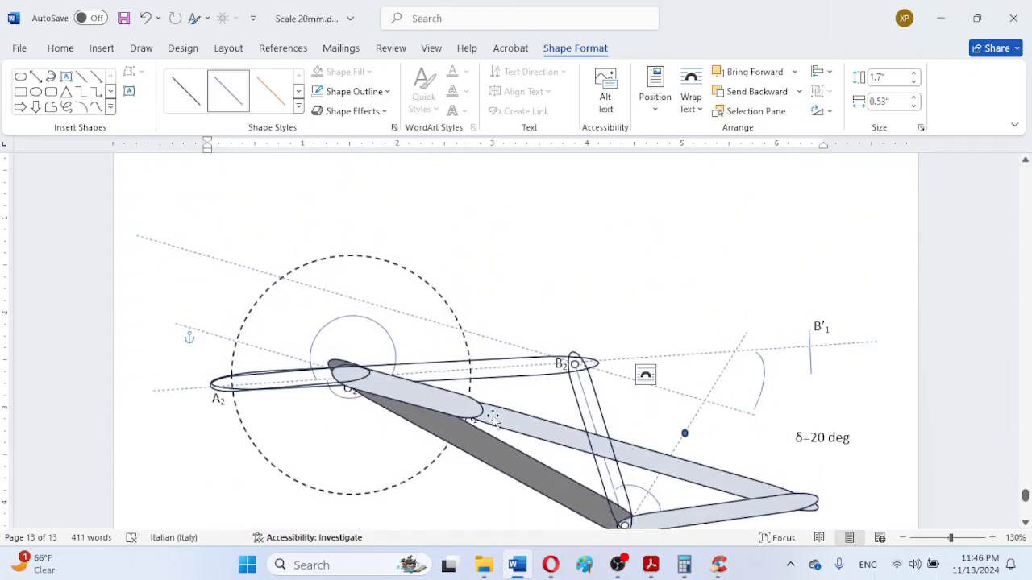
scroll(549, 419, "down", 2)
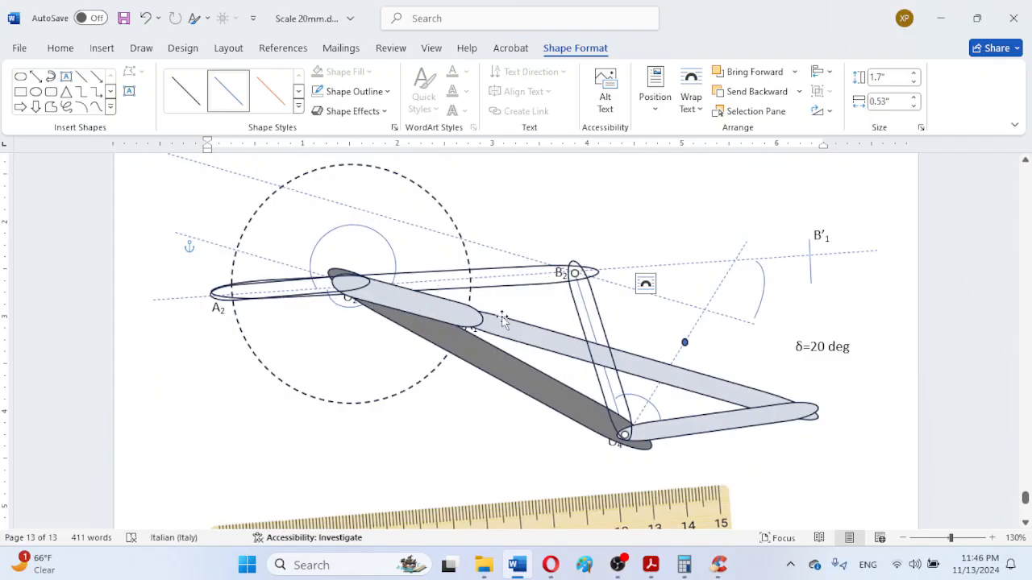
scroll(507, 320, "up", 5)
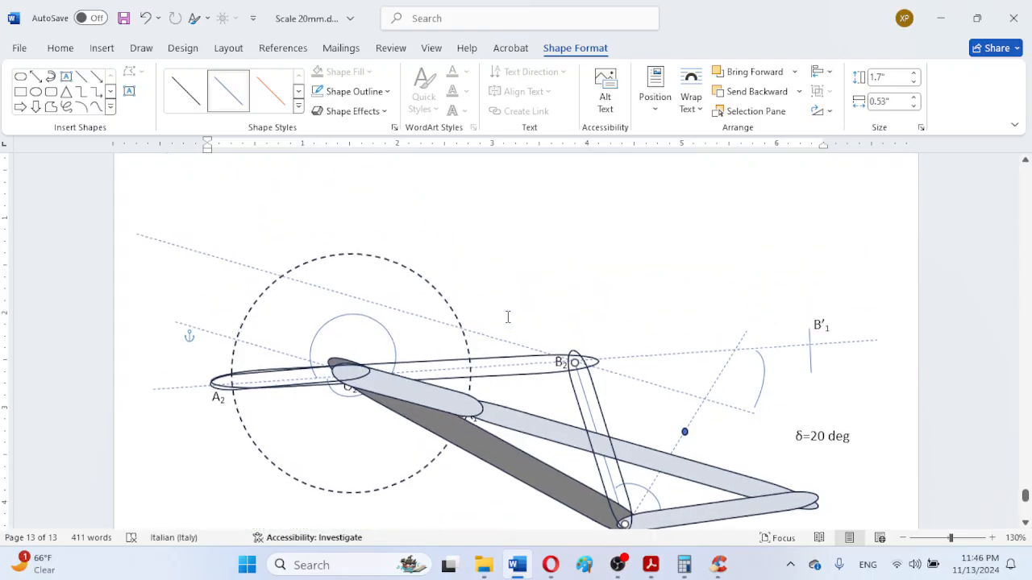
scroll(508, 317, "down", 3)
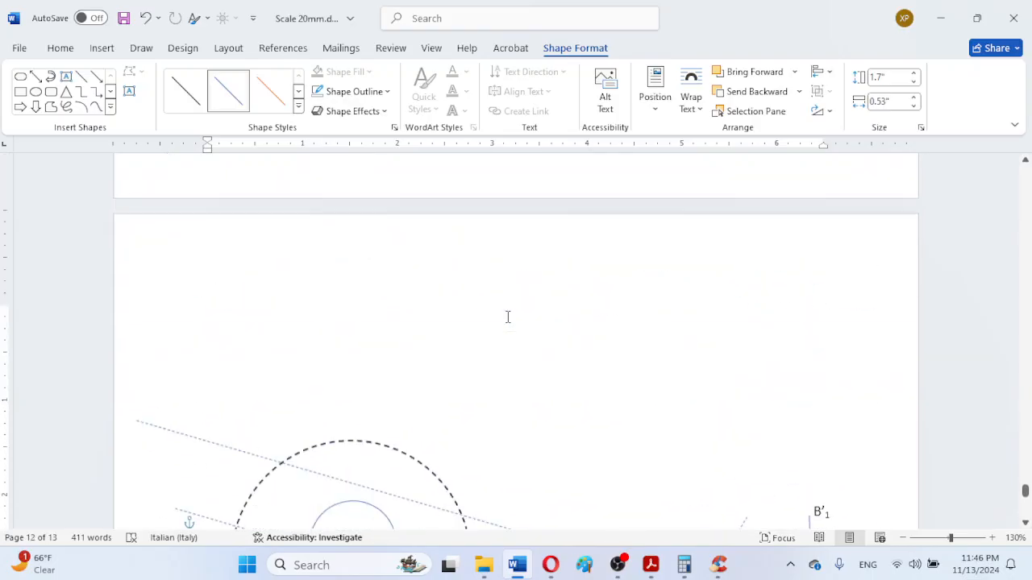
- Add a line reading "a=3.5, b" beneath the large "δ=20 deg" text on the page before the drawing
scroll(508, 317, "up", 3)
scroll(507, 316, "up", 5)
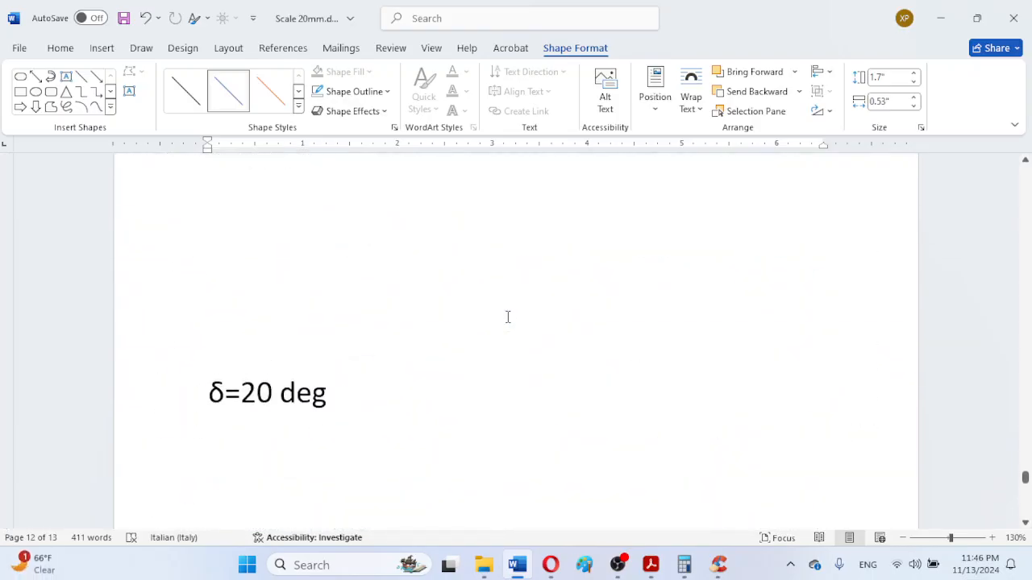
scroll(465, 330, "down", 3)
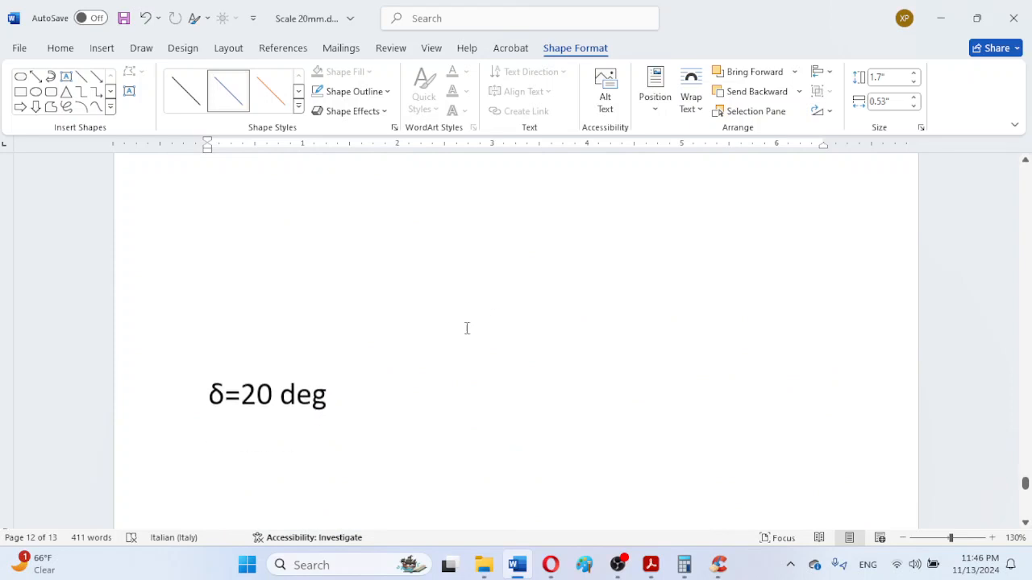
left_click(382, 234)
key("Down")
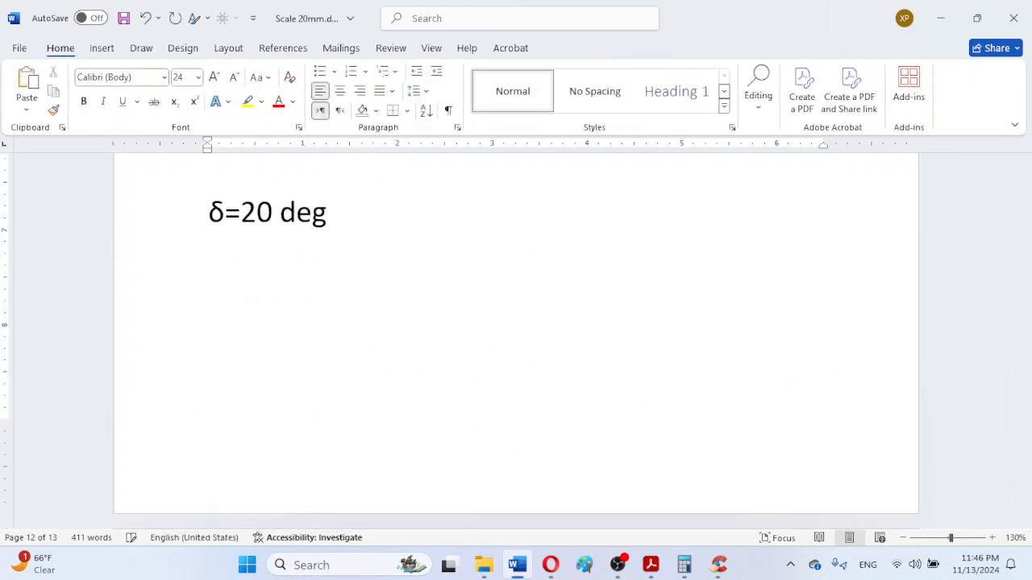
type("a=3.5, b")
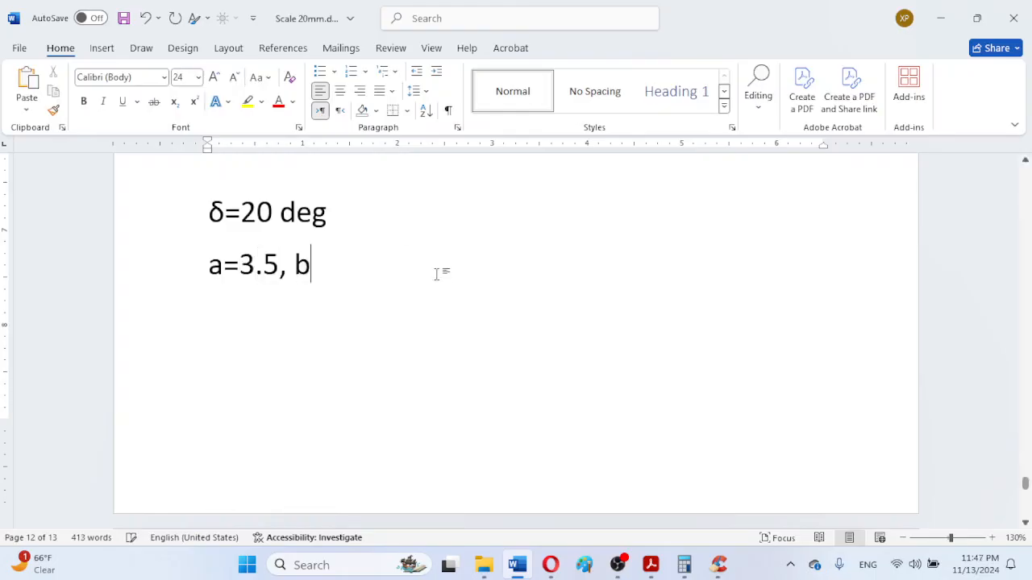
- Move the ruler from below the linkage up onto the dashed A2-B2 line
scroll(507, 338, "down", 5)
scroll(508, 337, "down", 2)
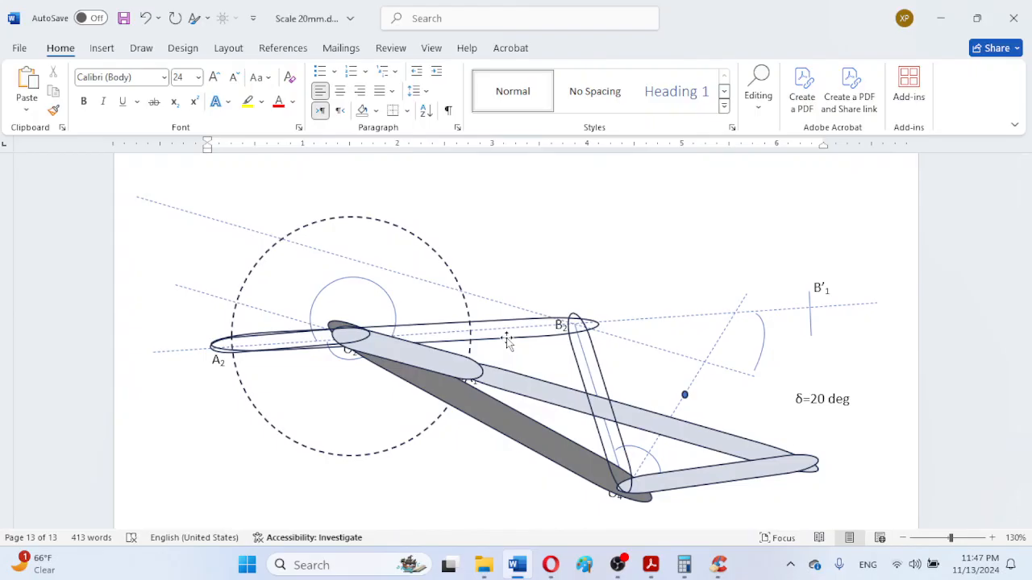
scroll(508, 342, "down", 5)
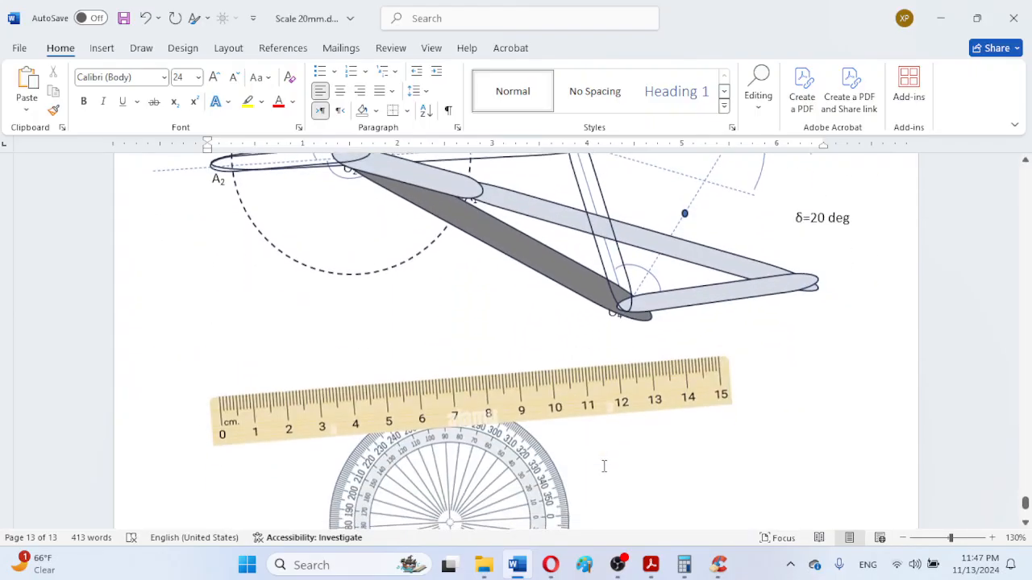
scroll(474, 362, "up", 1)
left_click_drag(468, 395, 506, 211)
scroll(498, 359, "up", 4)
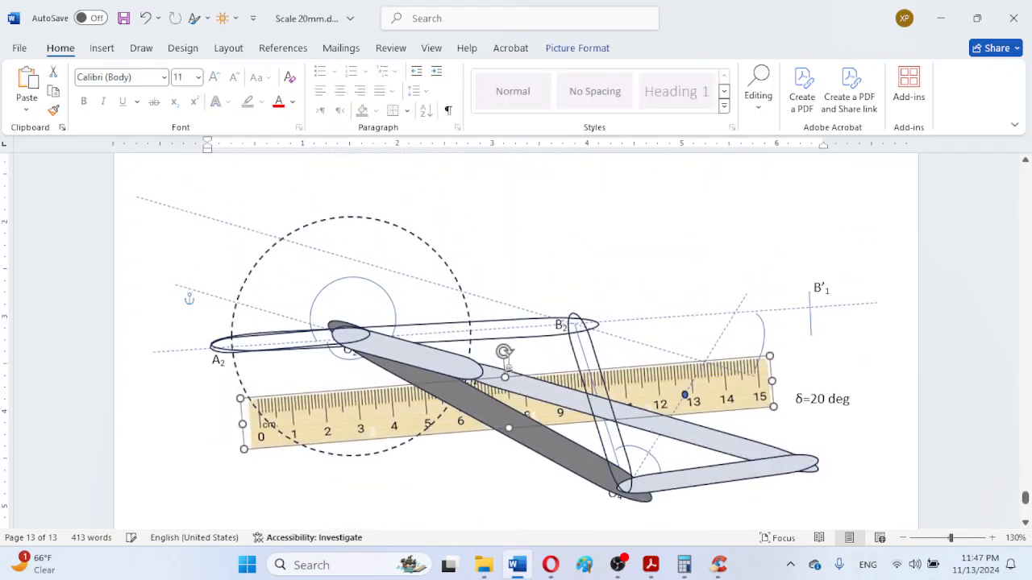
left_click_drag(611, 350, 613, 327)
key("Up")
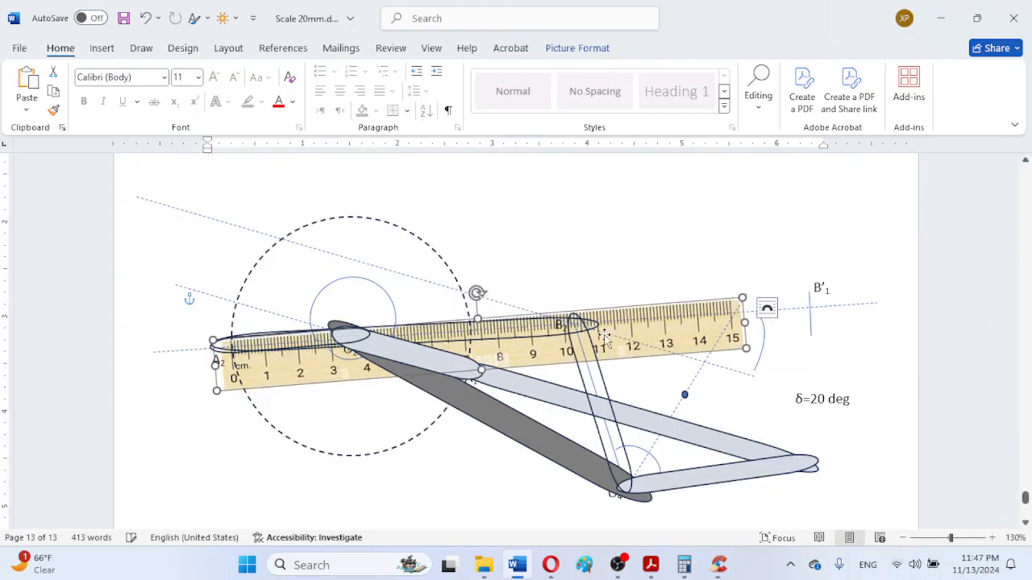
- Measure the A2-B2 coupler length with the ruler's zero mark aligned to A2, at 160% zoom
left_click(992, 538)
left_click(992, 539)
left_click(992, 539)
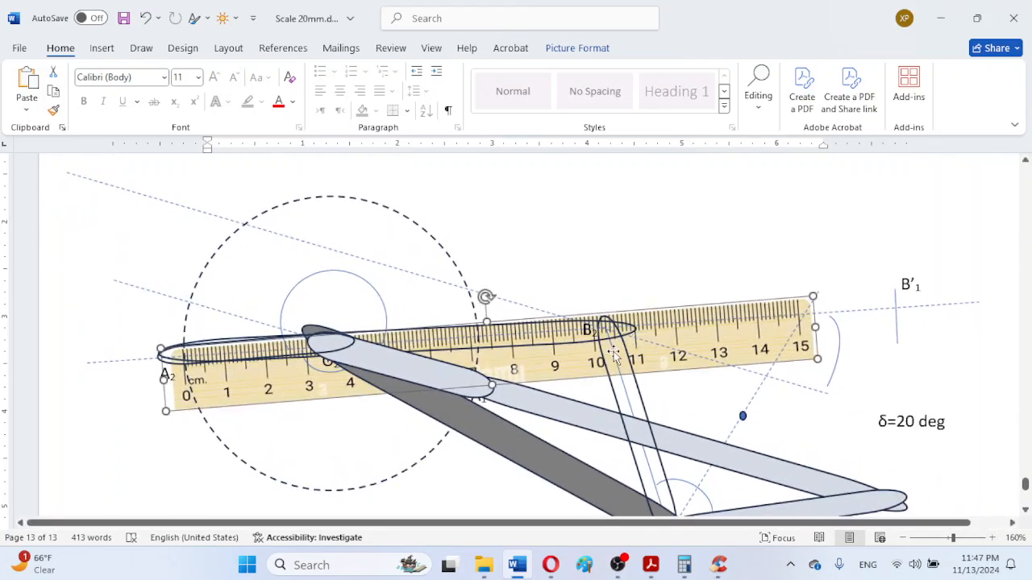
left_click(698, 322)
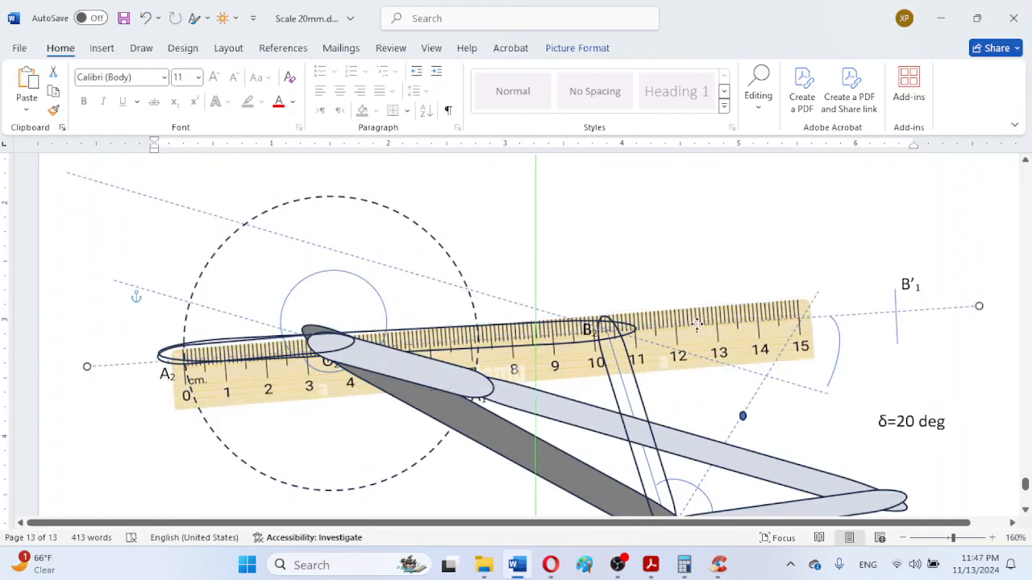
left_click(698, 325)
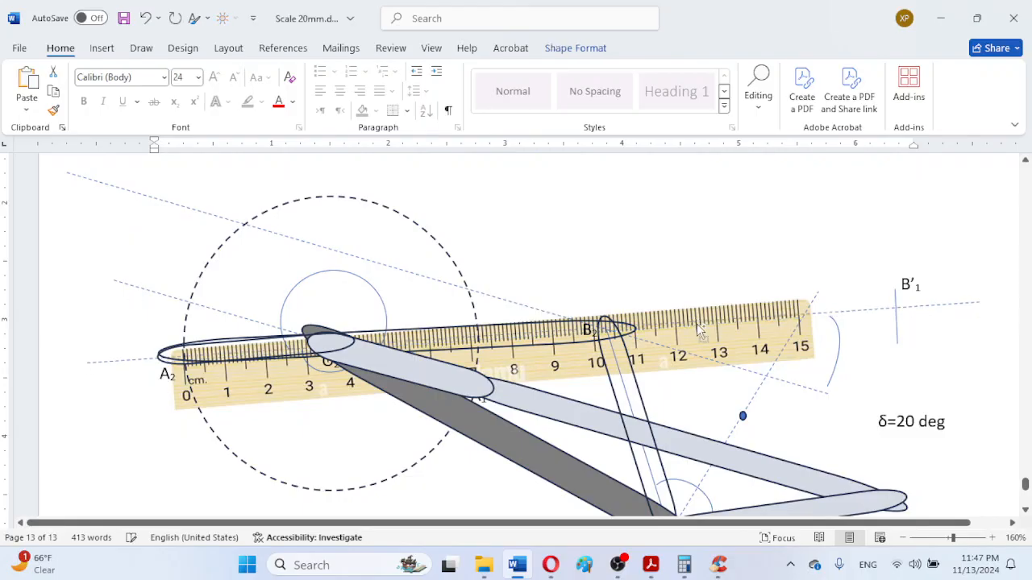
left_click(709, 352)
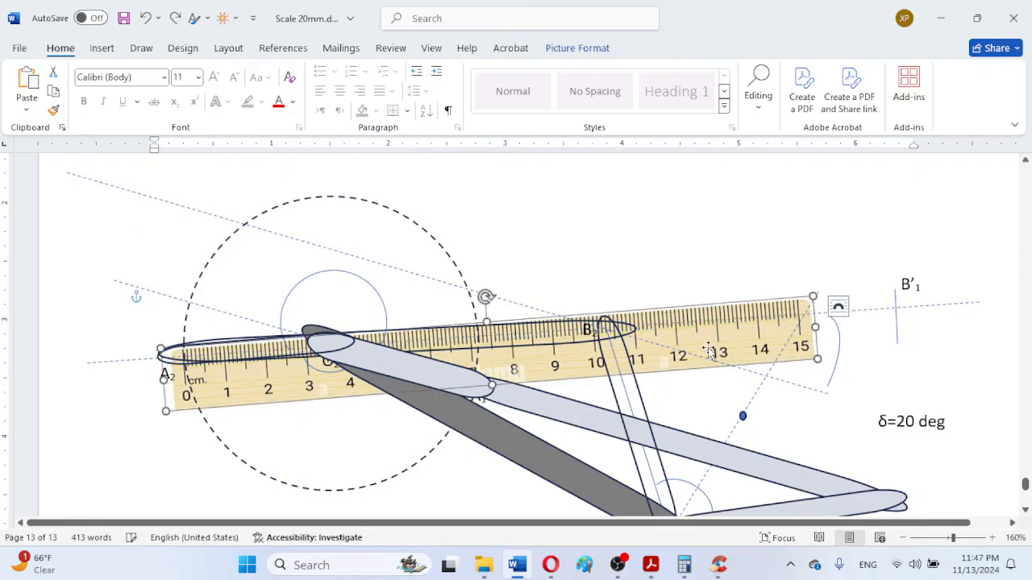
left_click_drag(708, 352, 709, 381)
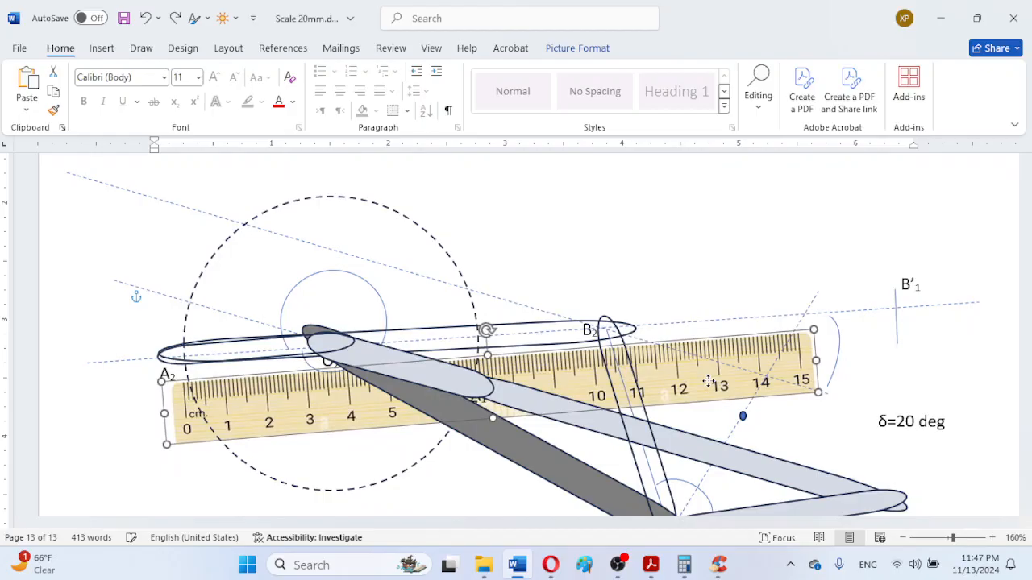
left_click_drag(708, 381, 709, 346)
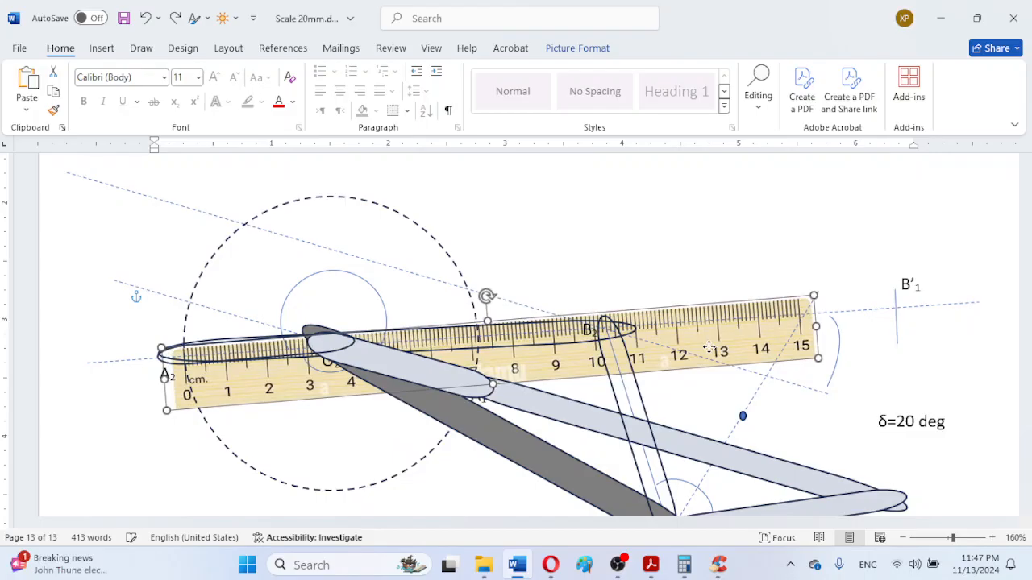
left_click_drag(708, 347, 709, 346)
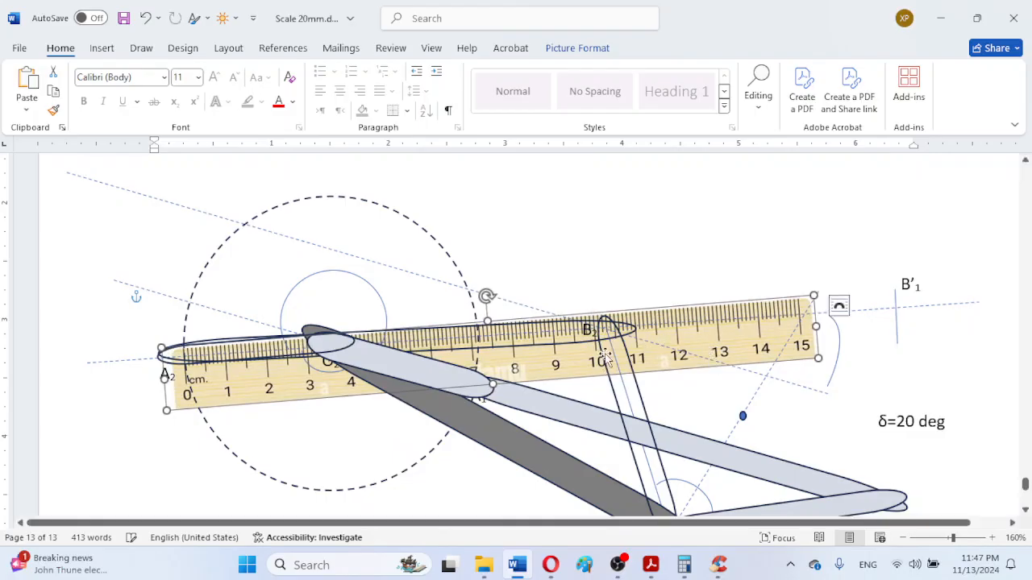
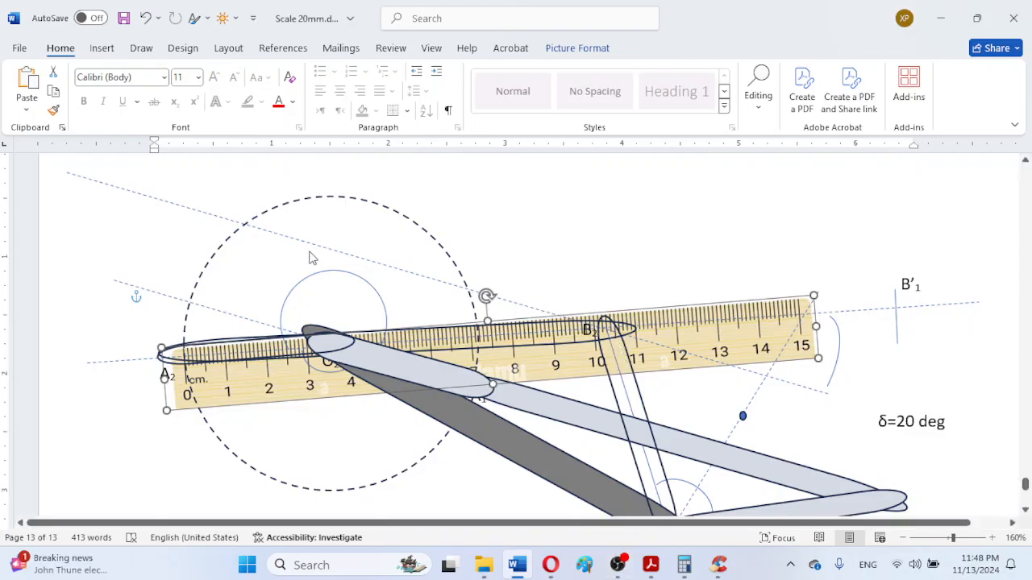
- Complete the link-length line beneath "δ=20 deg" to read "a=3.5 cm, b=10.3 cm"
scroll(316, 258, "up", 6)
scroll(313, 256, "up", 1)
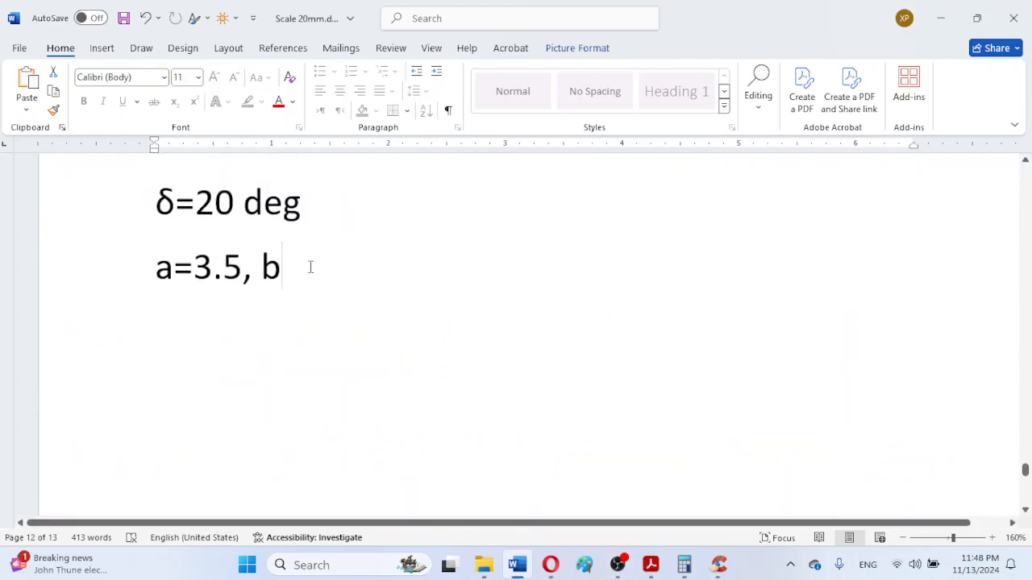
left_click(309, 267)
type("=10.3 cm")
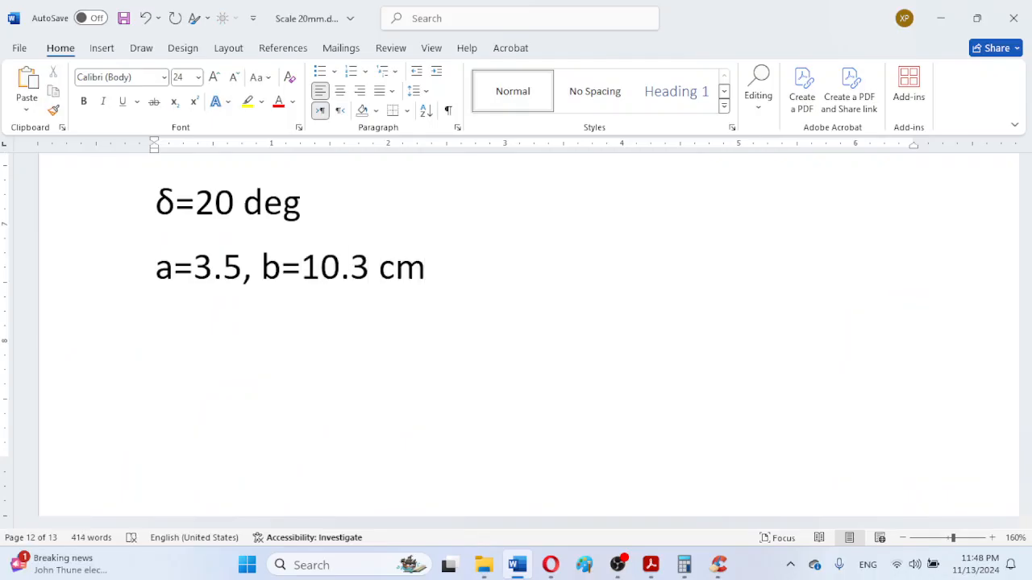
left_click(242, 266)
type("cm")
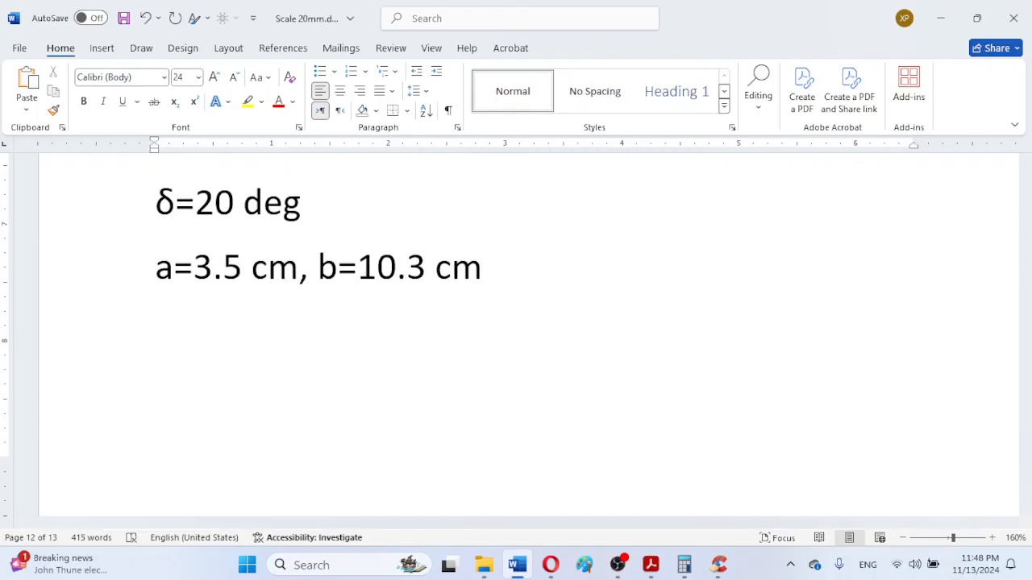
left_click(540, 269)
- Delete the filled O2-A1 crank bar and the dark gray O2-O4 ground bar, leaving their construction lines in place
scroll(540, 269, "down", 10)
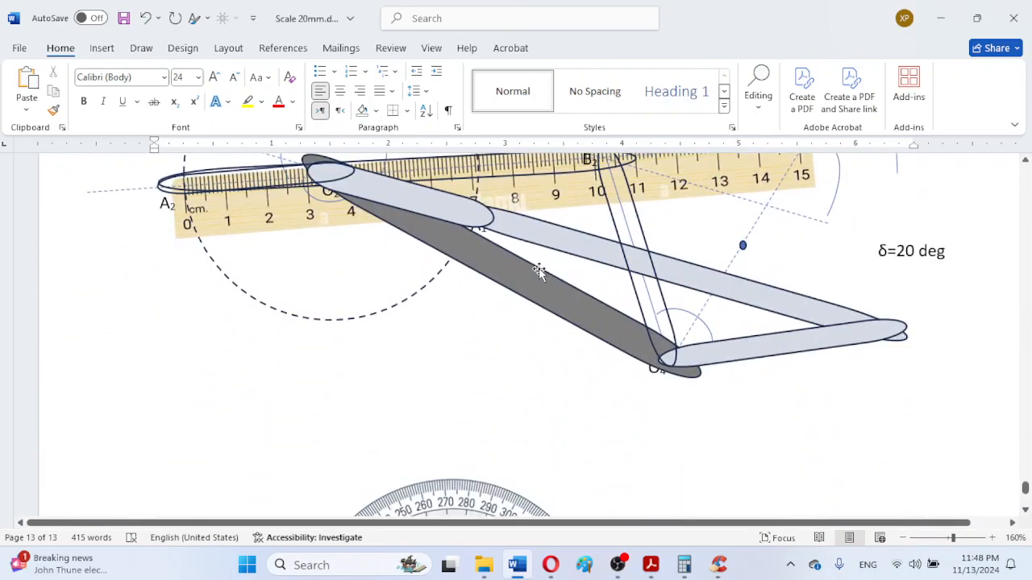
scroll(539, 268, "up", 1)
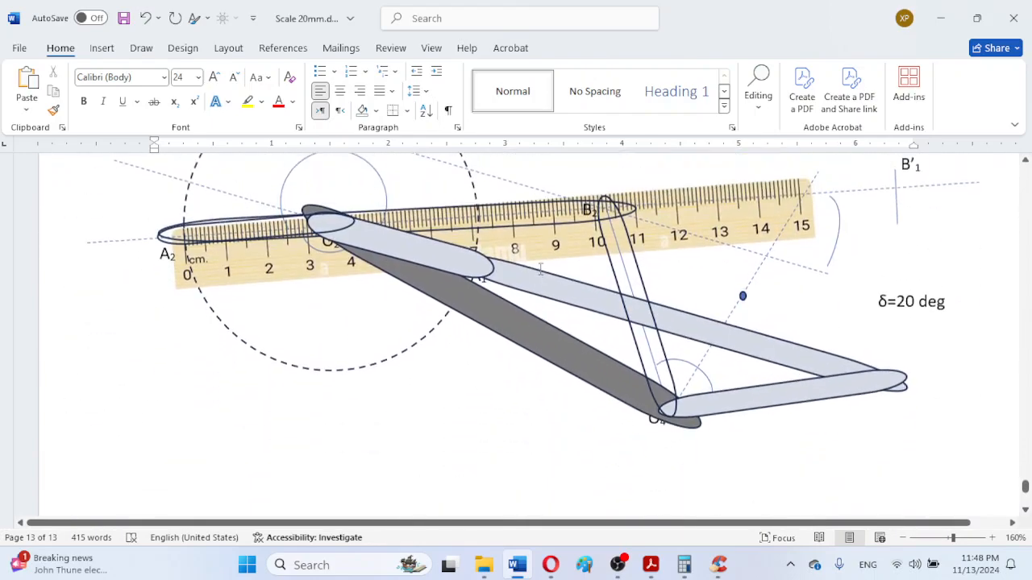
left_click(532, 361)
left_click_drag(532, 361, 480, 440)
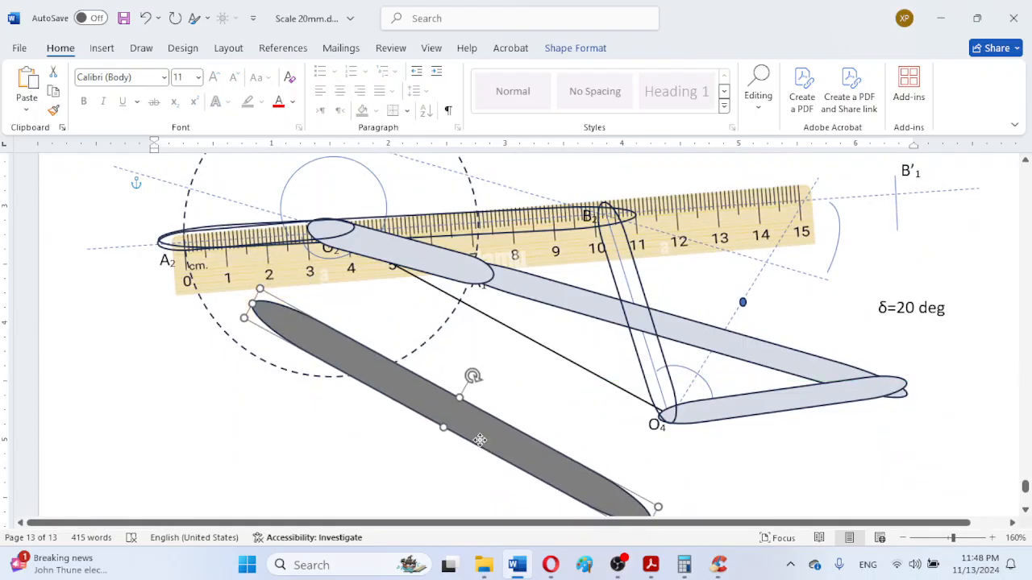
left_click(439, 267)
left_click_drag(439, 267, 521, 212)
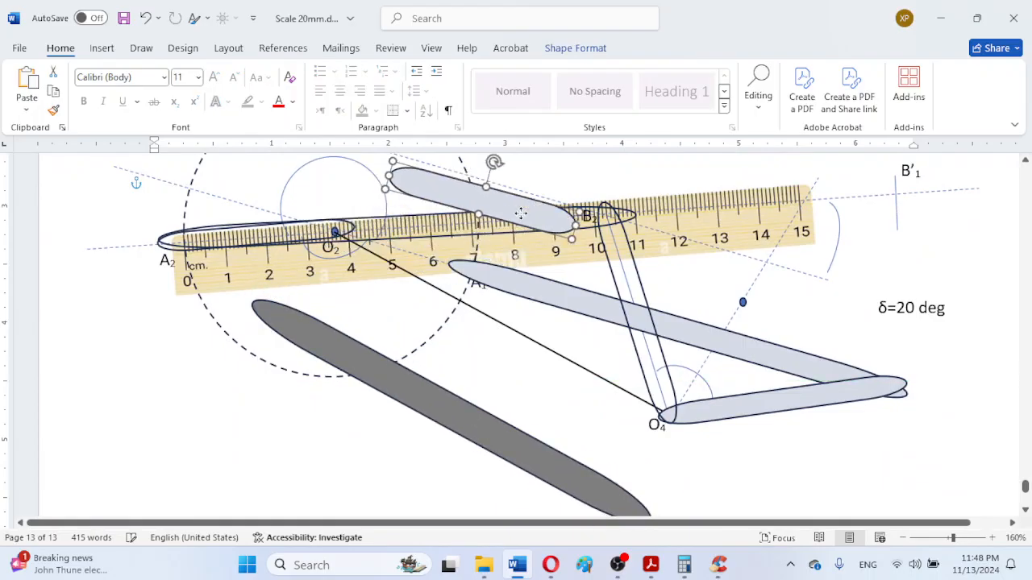
key("Delete")
left_click(433, 413)
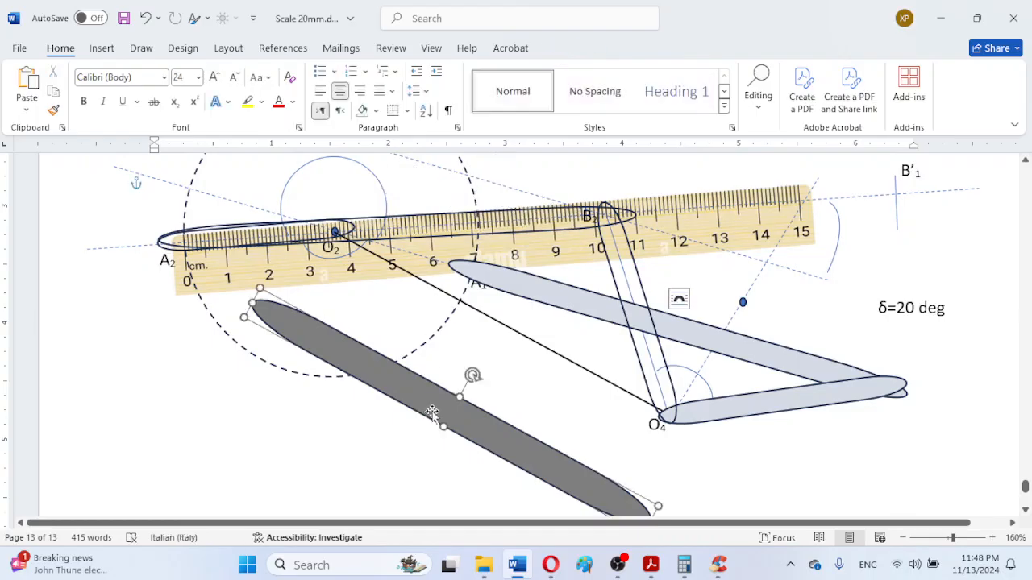
key("Delete")
- Delete the filled A1-B1 coupler bar and the filled O4-B1 rocker bar
left_click(580, 303)
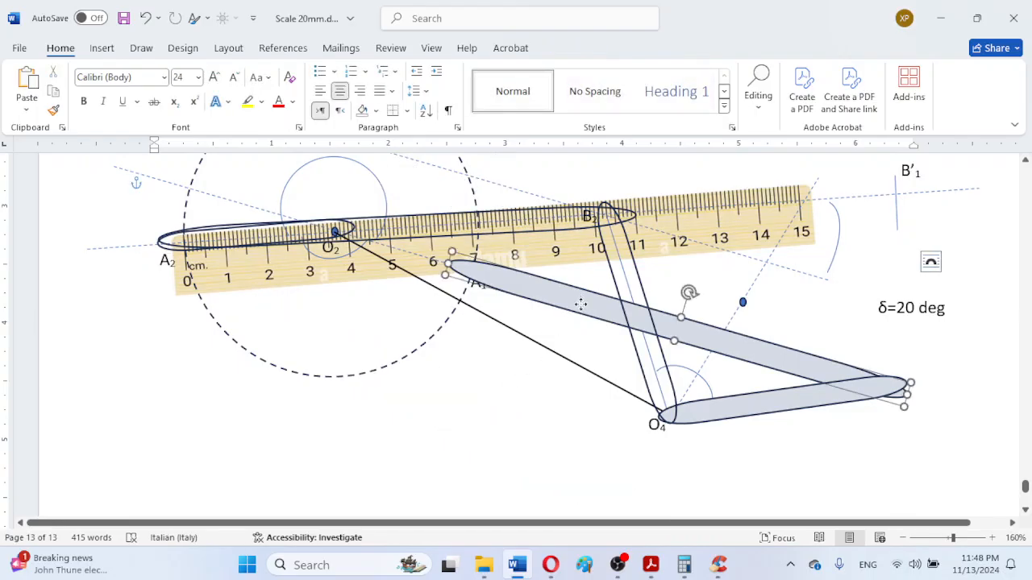
key("Delete")
left_click(651, 289)
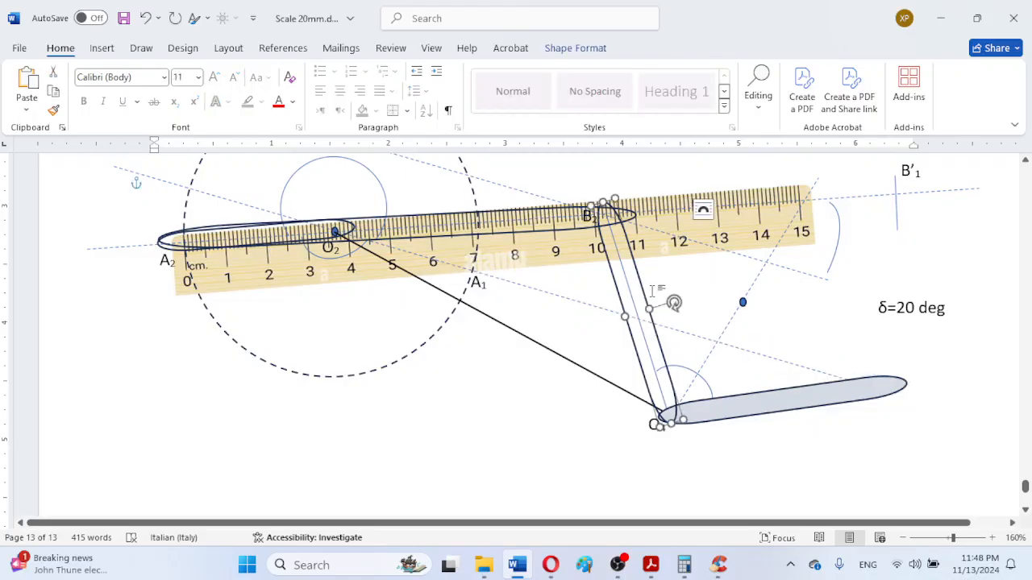
left_click(720, 424)
key("Delete")
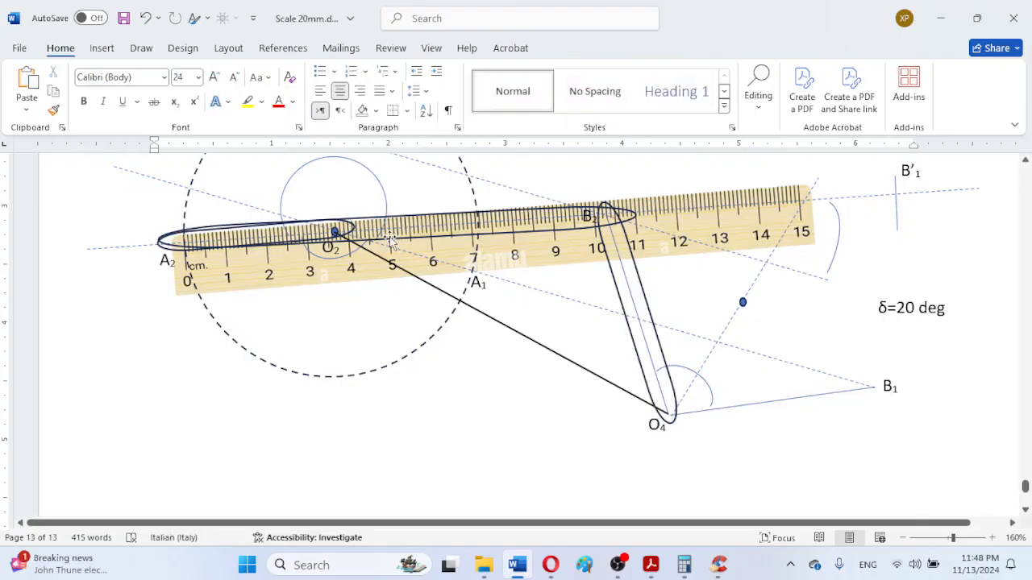
- Measure the O2-O4 ground link by laying the ruler along its line with the zero mark aligned to O2
left_click_drag(510, 256, 480, 345)
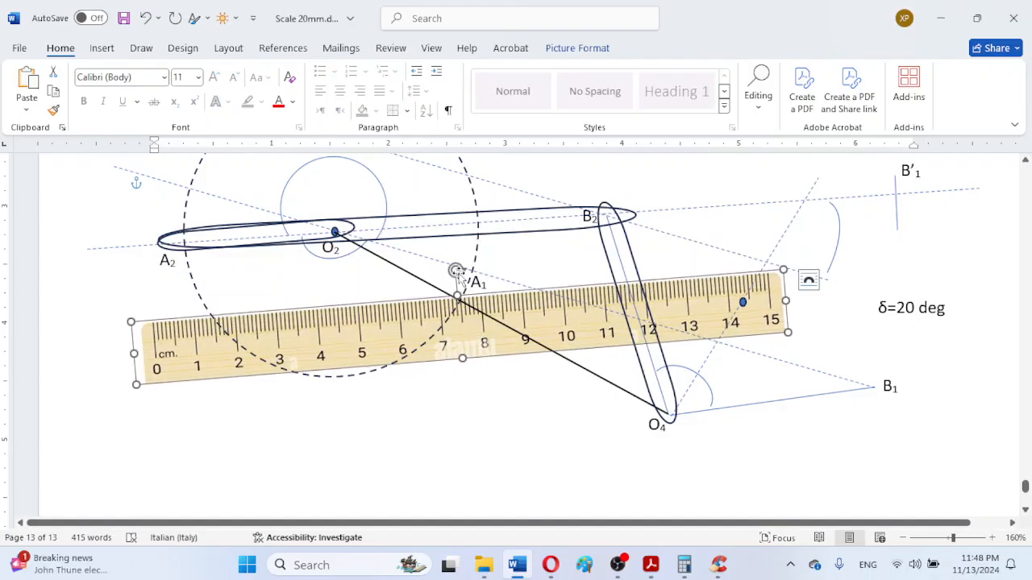
left_click_drag(456, 271, 489, 279)
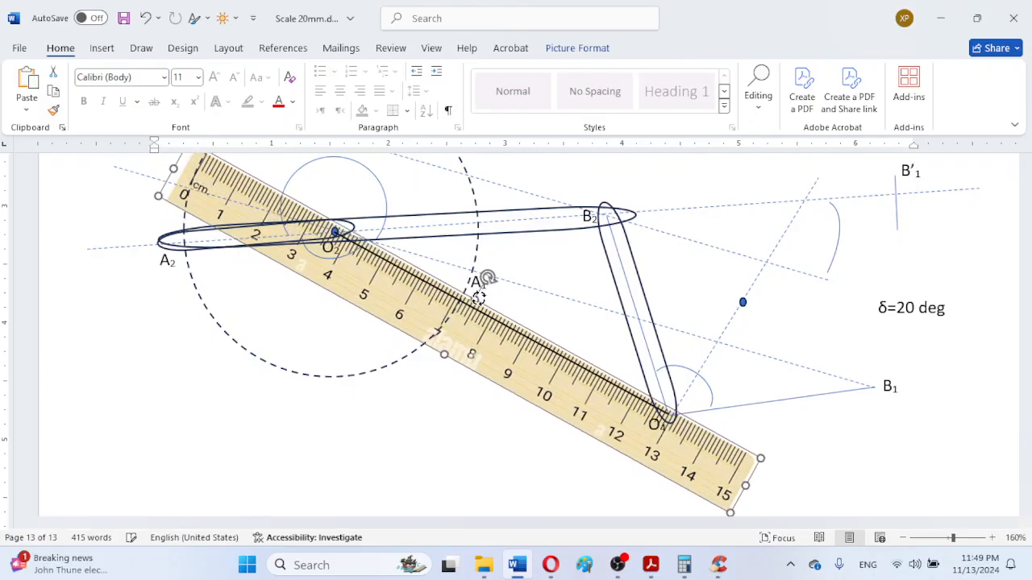
scroll(395, 258, "down", 2)
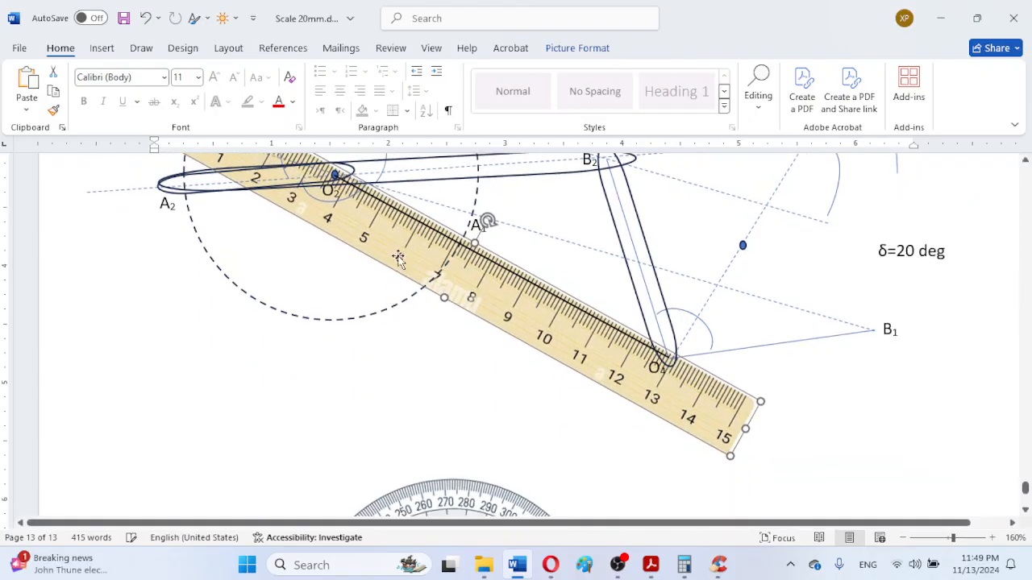
left_click_drag(398, 254, 529, 333)
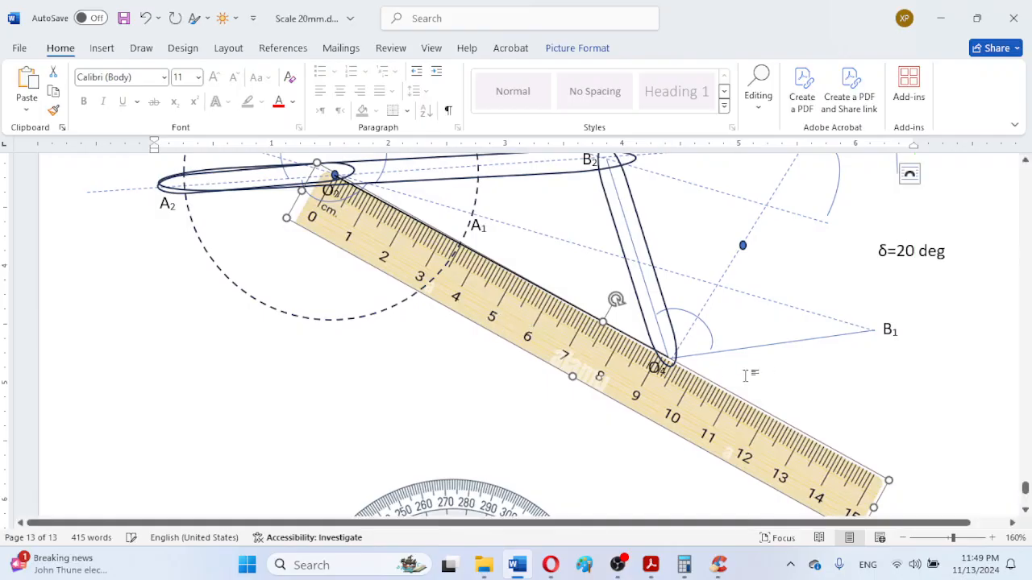
left_click_drag(674, 394, 709, 396)
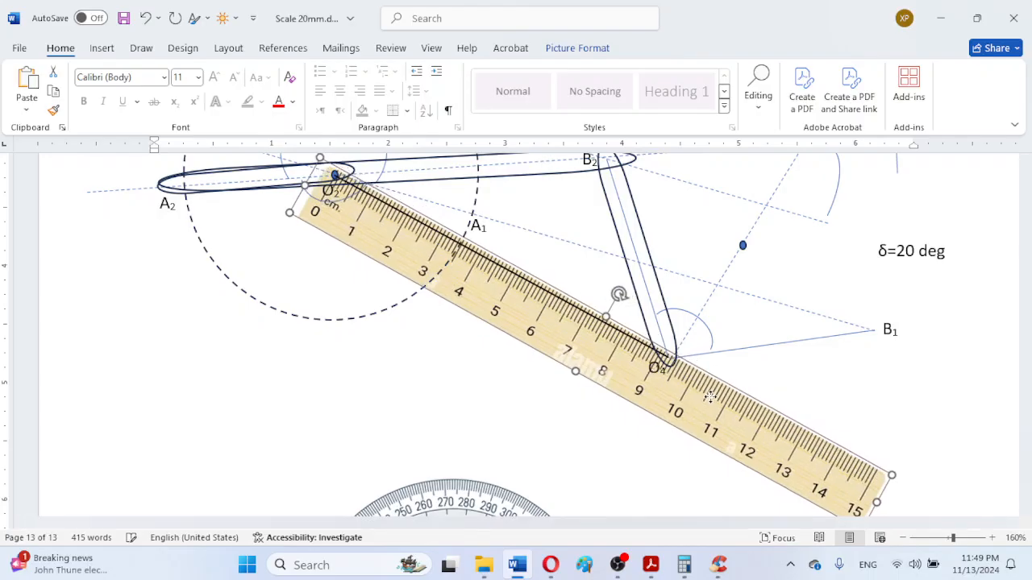
left_click_drag(710, 395, 709, 396)
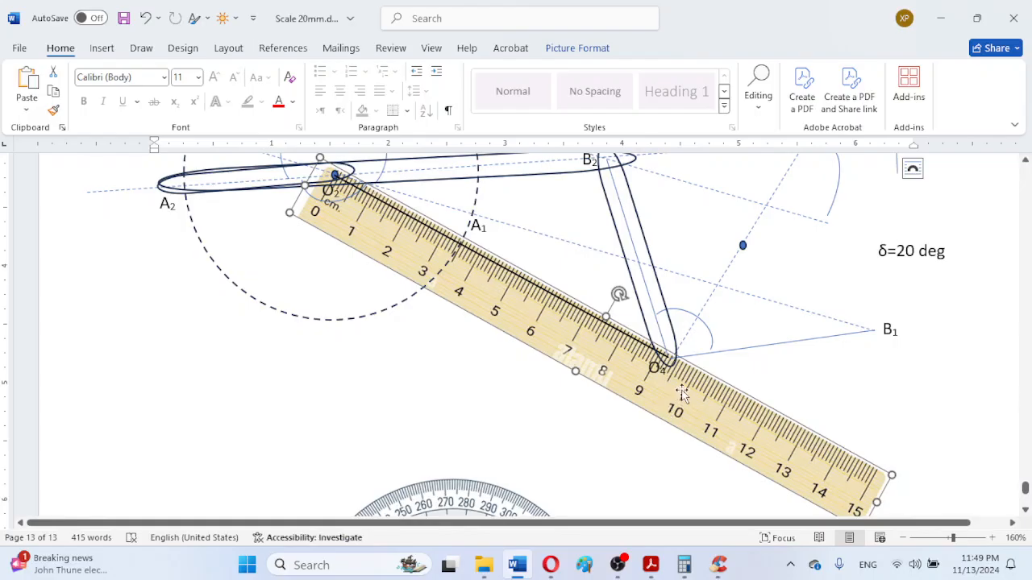
- Extend the link-length line under "δ=20 deg" with ", d=9.3 cm" and add an empty line below it
scroll(576, 348, "up", 5)
scroll(570, 337, "up", 5)
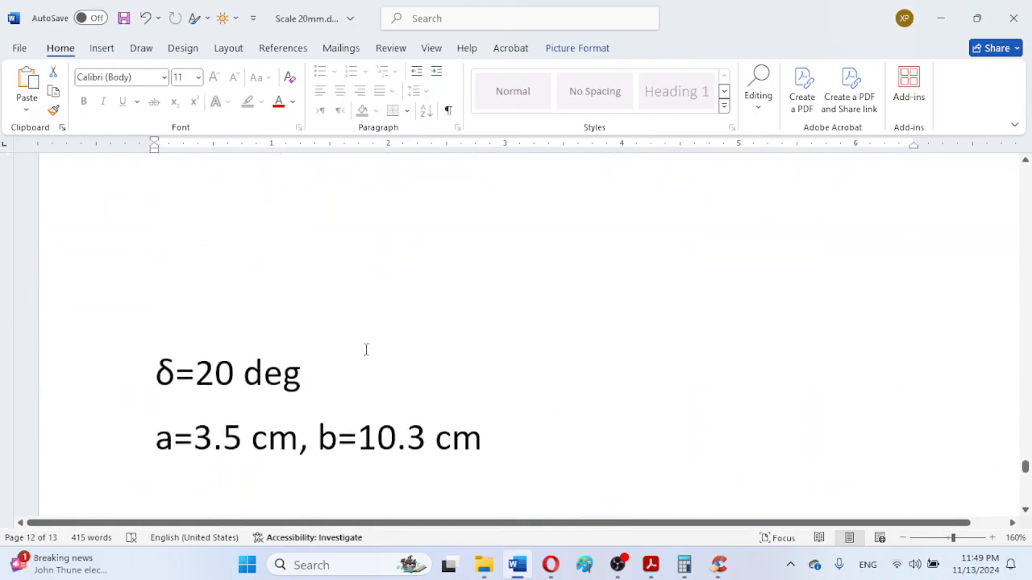
left_click(498, 446)
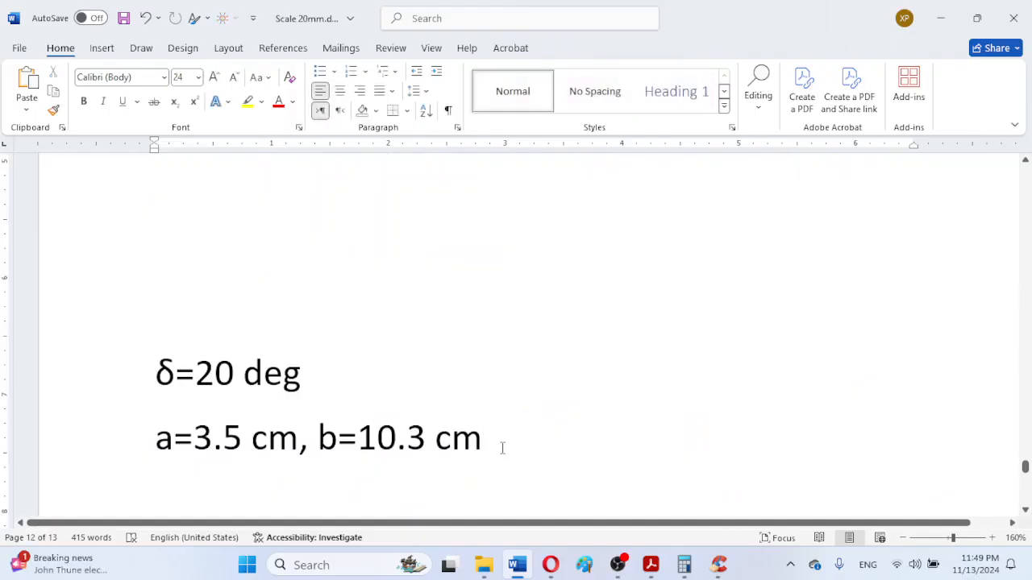
type(", d")
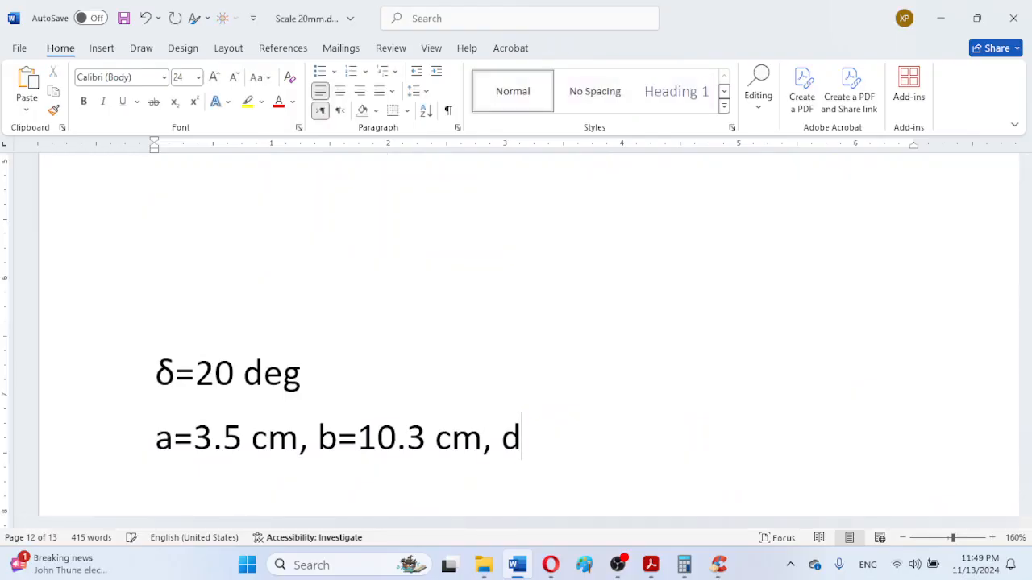
type("=9.3 cm")
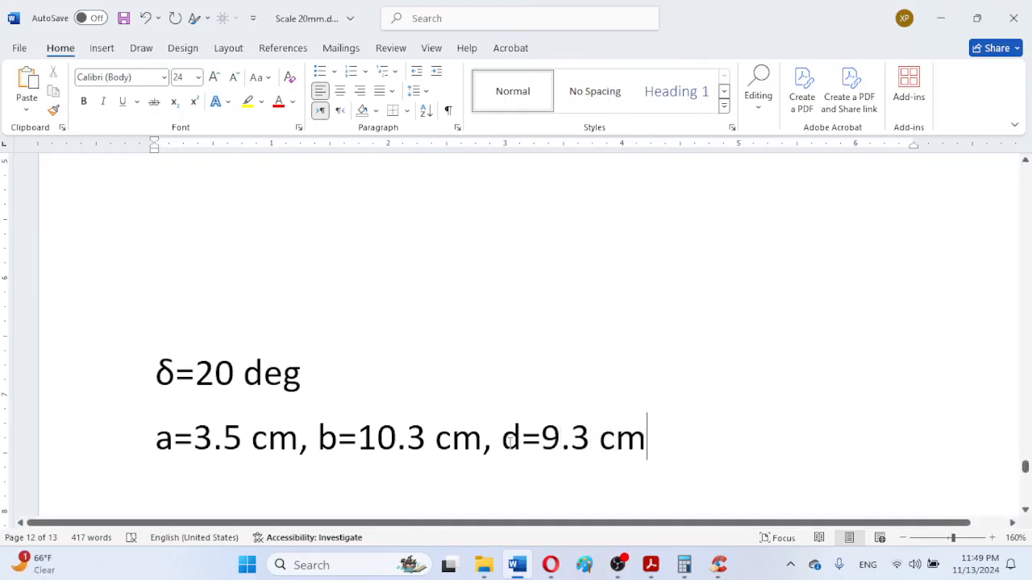
scroll(476, 466, "down", 3)
key("Return")
- Append ", c=5 cm" to the "δ=20 deg" line above the link lengths
scroll(483, 454, "down", 10)
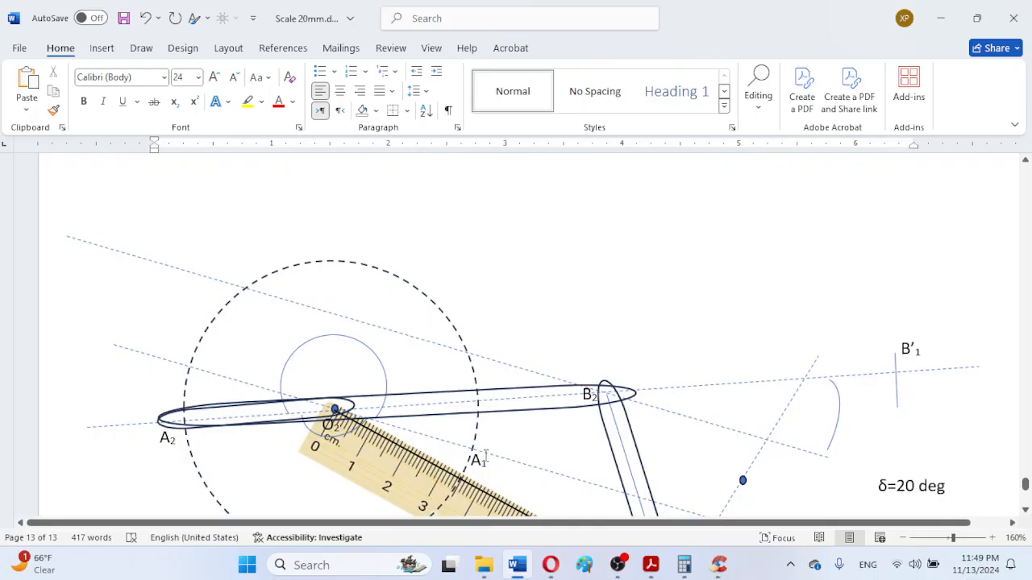
scroll(486, 456, "up", 13)
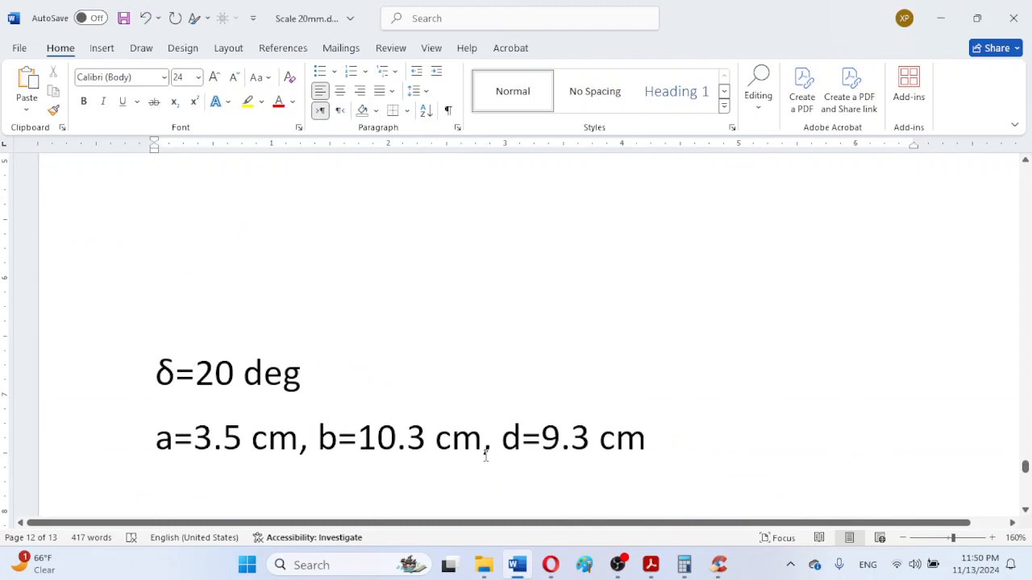
left_click(347, 365)
type(", c")
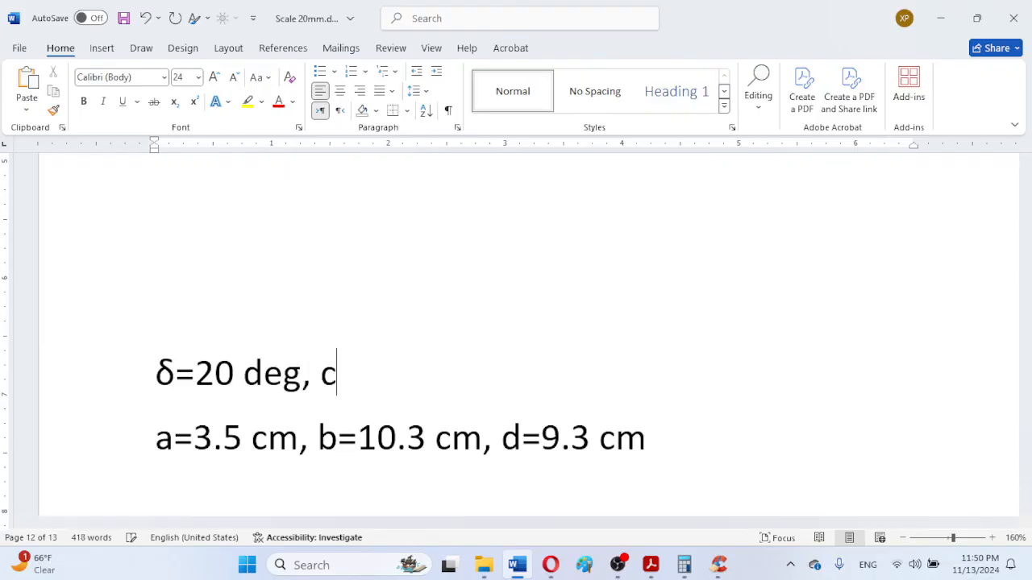
type("=5 cm")
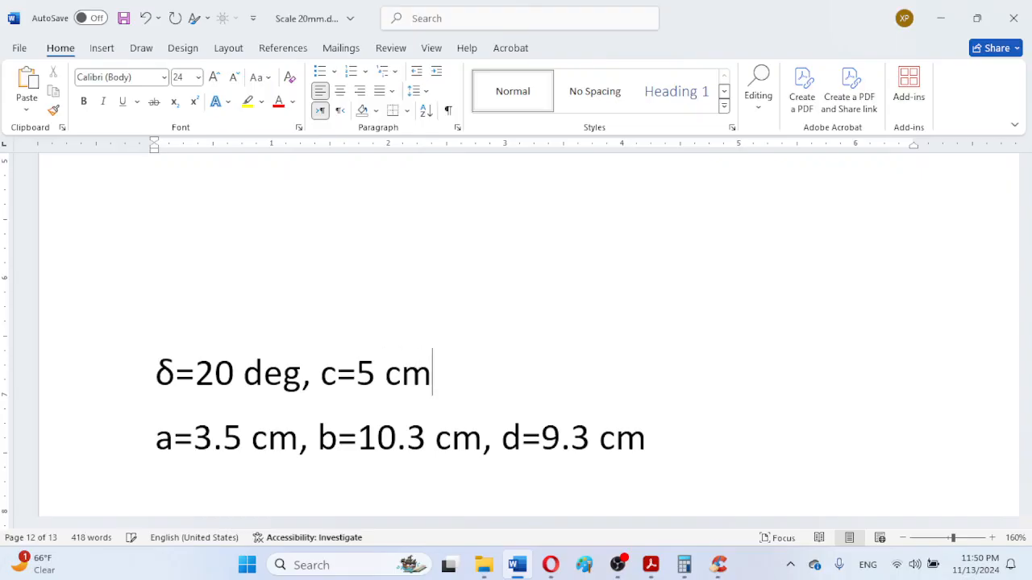
- Write the shortest-plus-longest link sum "3.5+10.3=13.8 cm" on the line beneath the link lengths
scroll(308, 298, "down", 2)
left_click(195, 330)
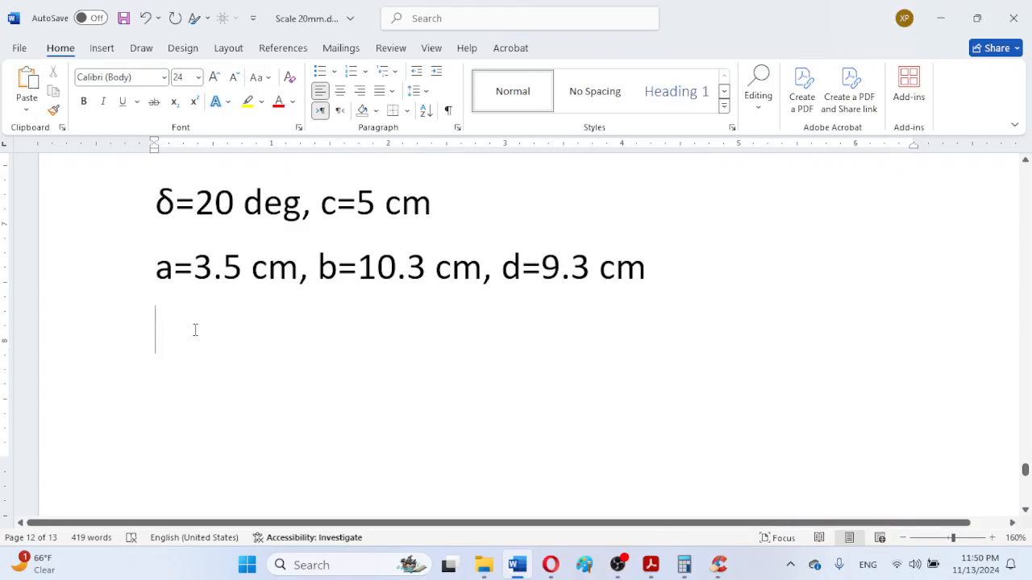
type("3.")
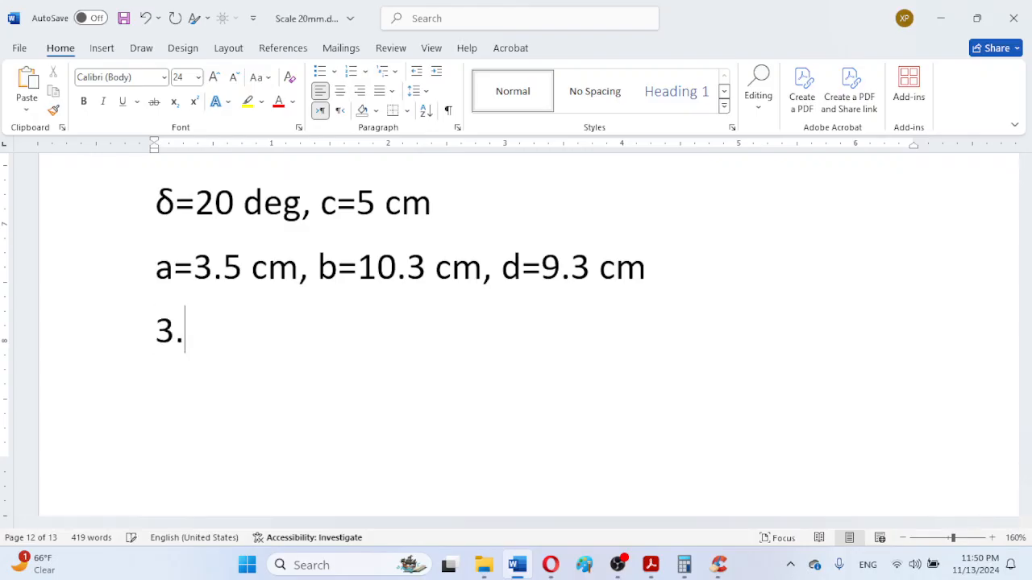
type("5+")
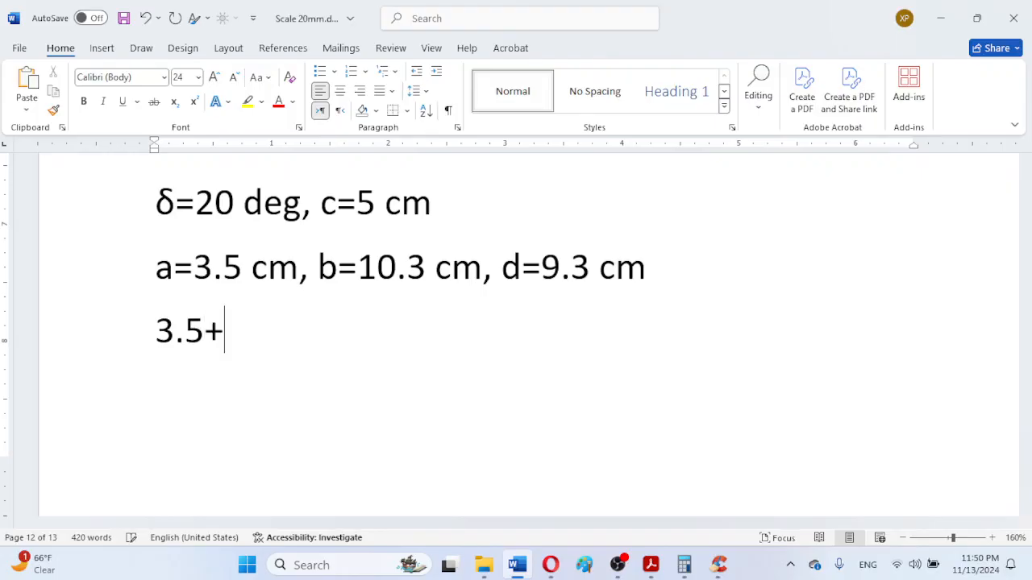
type("10.3=")
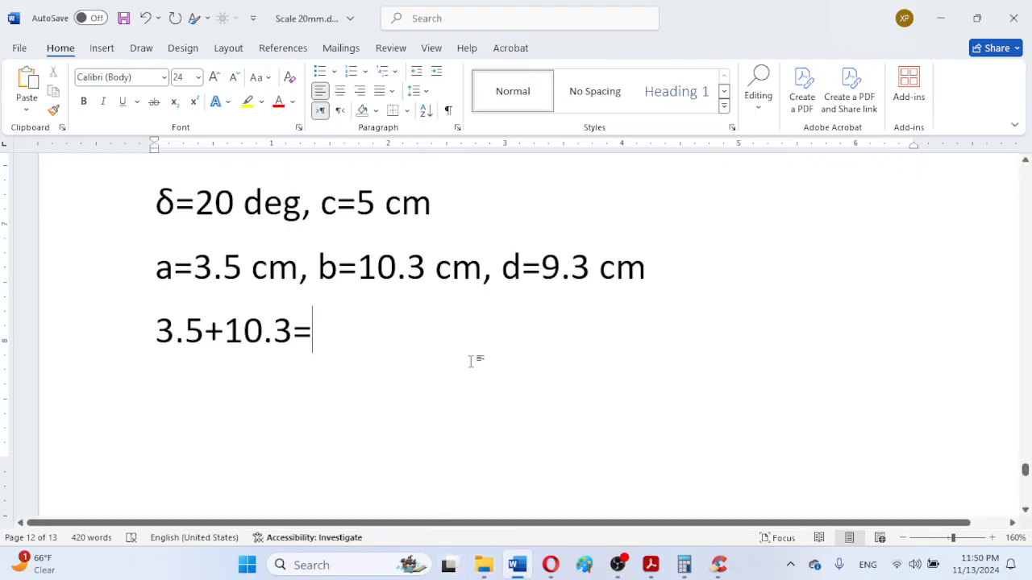
type("13.8")
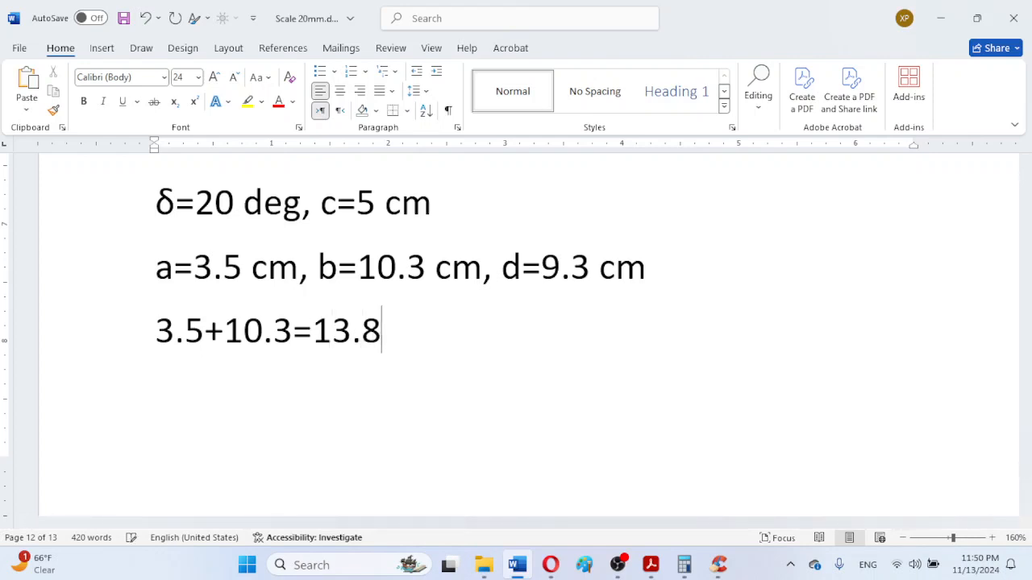
type(" cm")
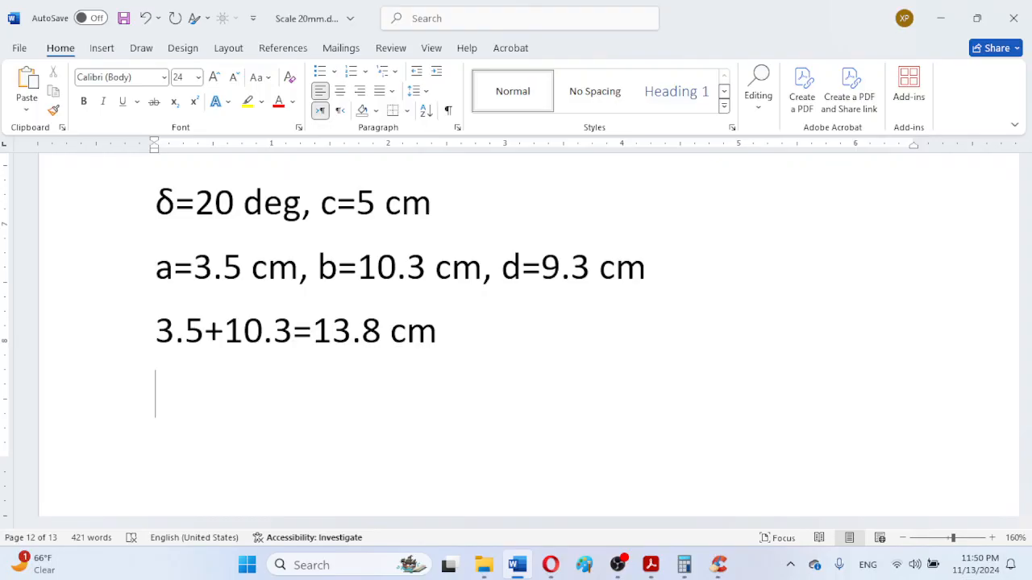
- Write the sum of the other two links, "5+9.3=14.3 cm", on the line below the first sum
type("5+")
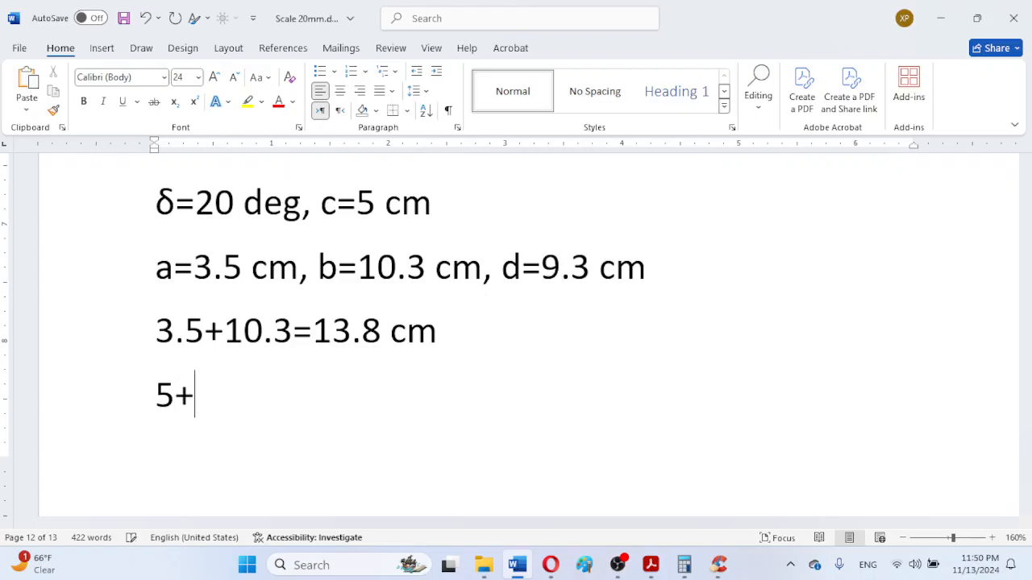
type("9.3=")
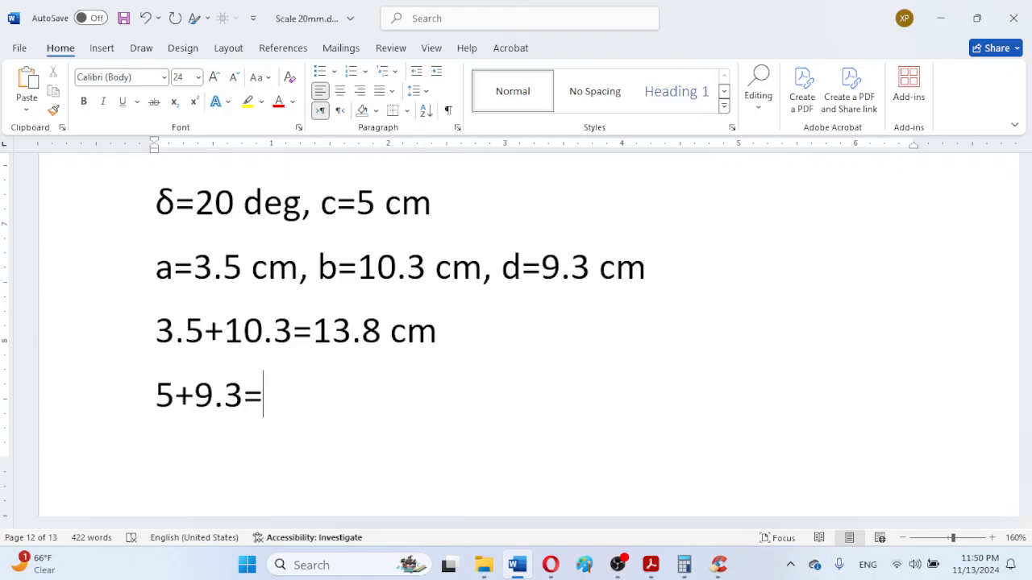
type("14")
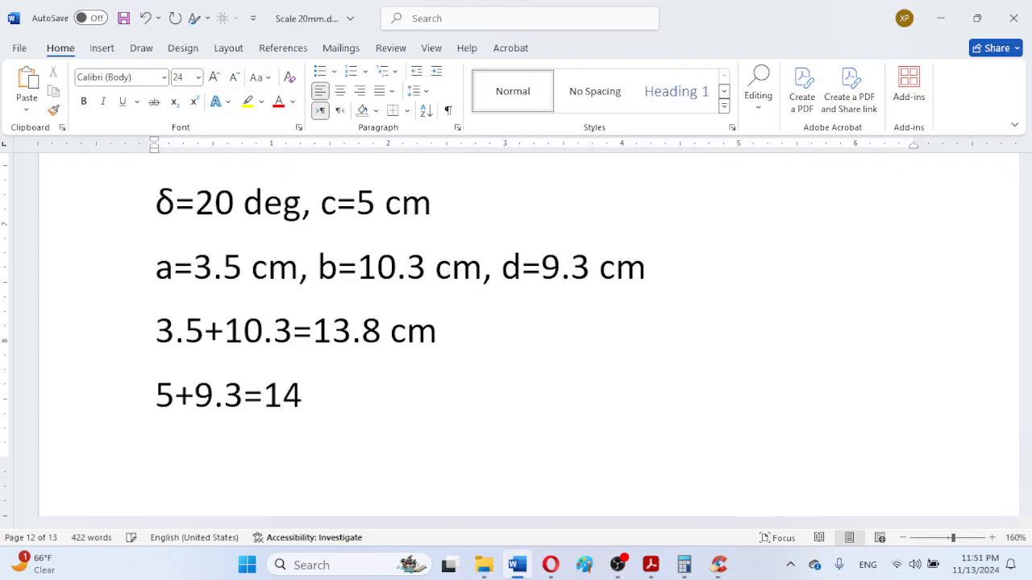
type(".3 cm")
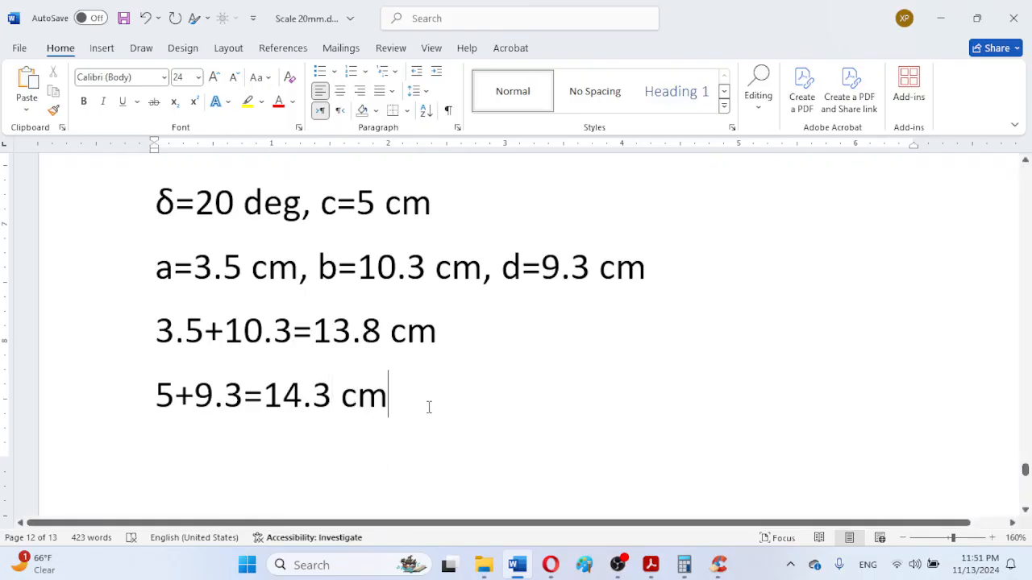
- Move the ruler off the O2-O4 line, down over the protractor below the linkage drawing
scroll(427, 408, "down", 1)
scroll(429, 407, "up", 3)
scroll(315, 406, "down", 2)
scroll(319, 409, "down", 5)
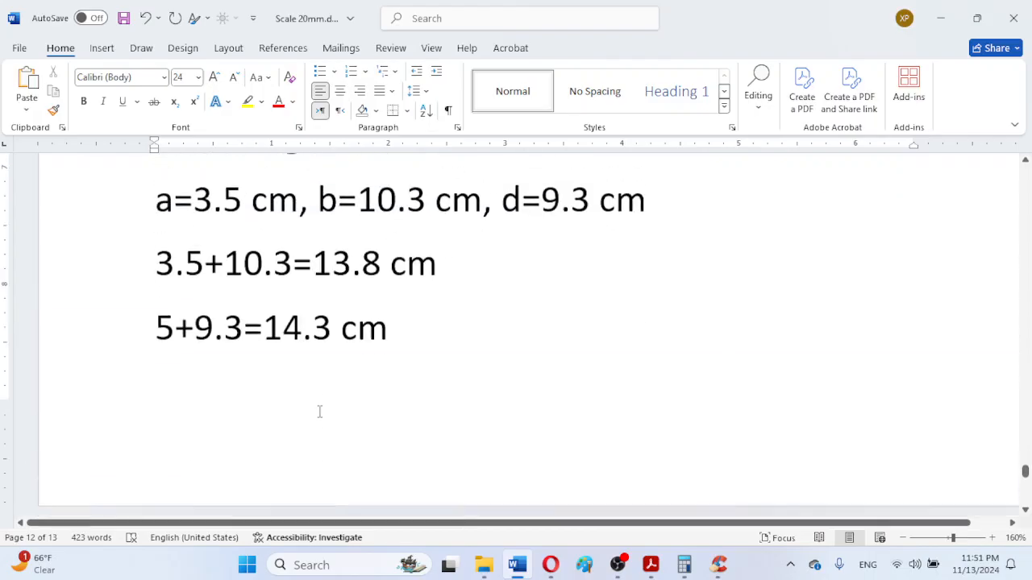
scroll(319, 411, "down", 5)
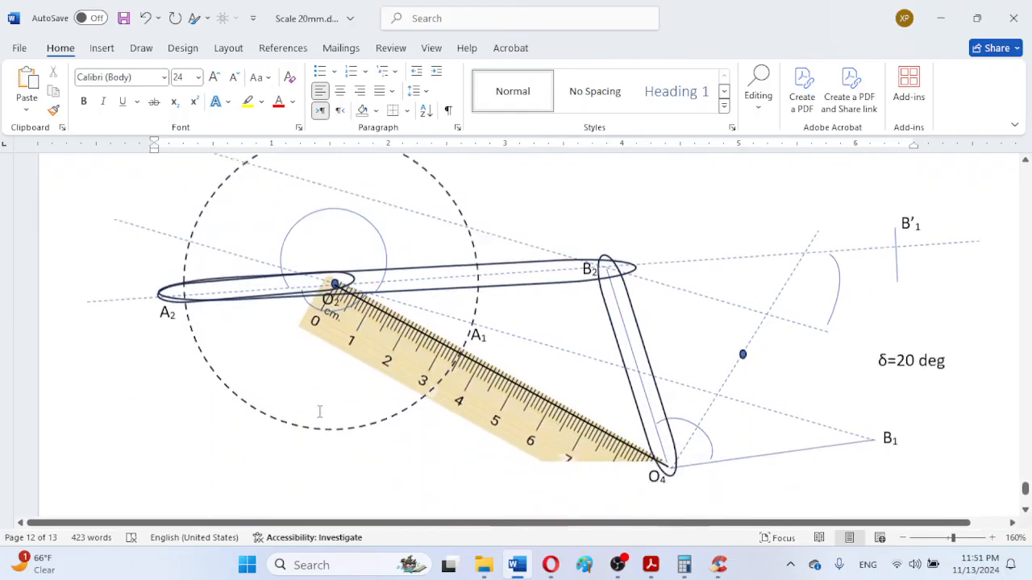
left_click(902, 538)
left_click(902, 539)
left_click(902, 538)
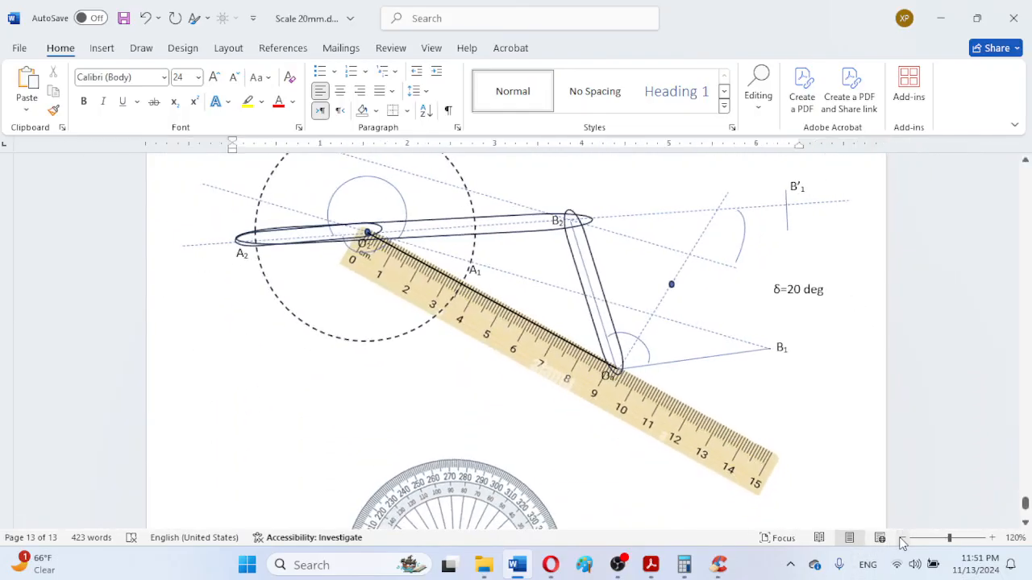
left_click(902, 538)
left_click(902, 538)
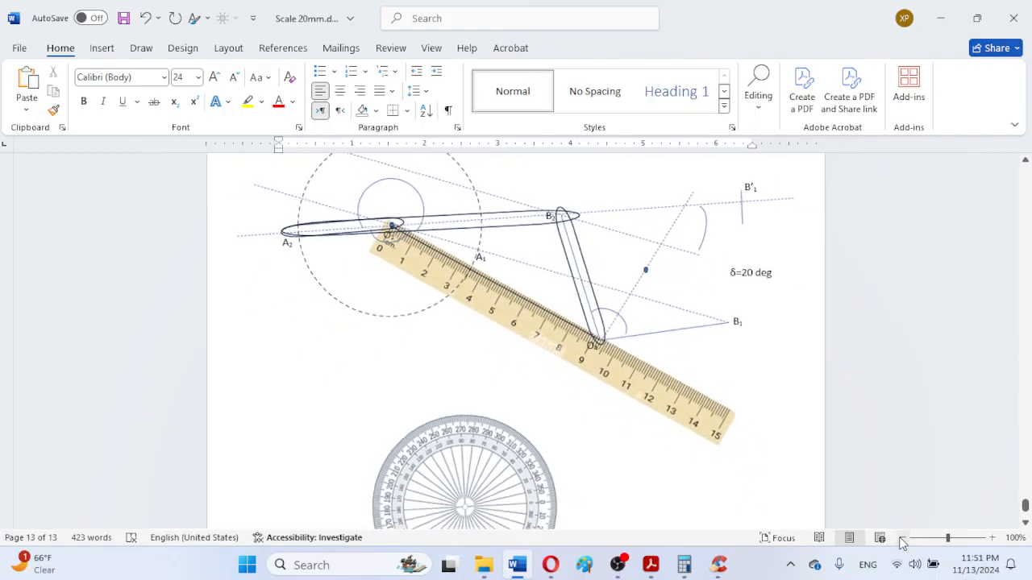
scroll(684, 493, "up", 1)
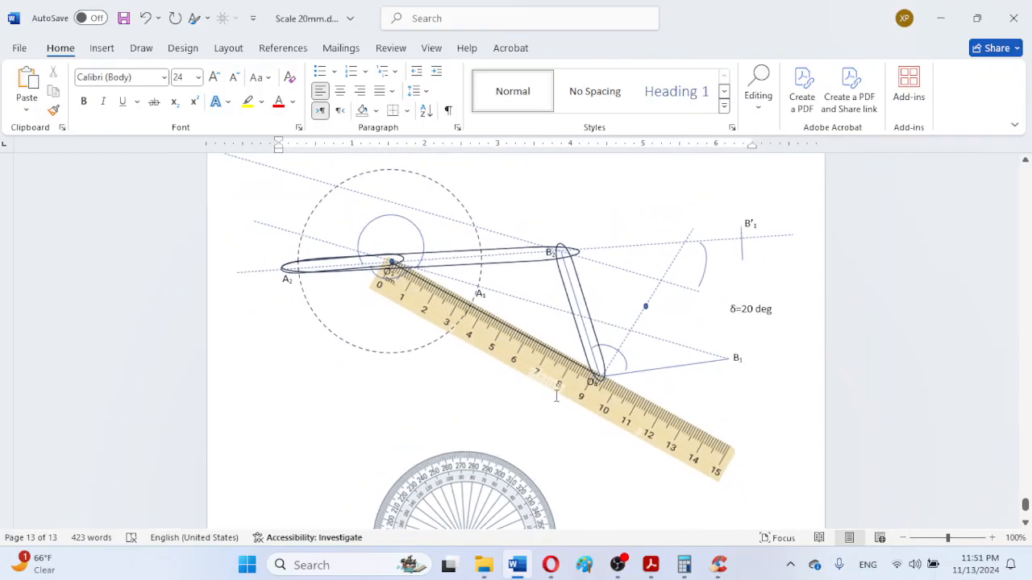
left_click_drag(519, 360, 516, 477)
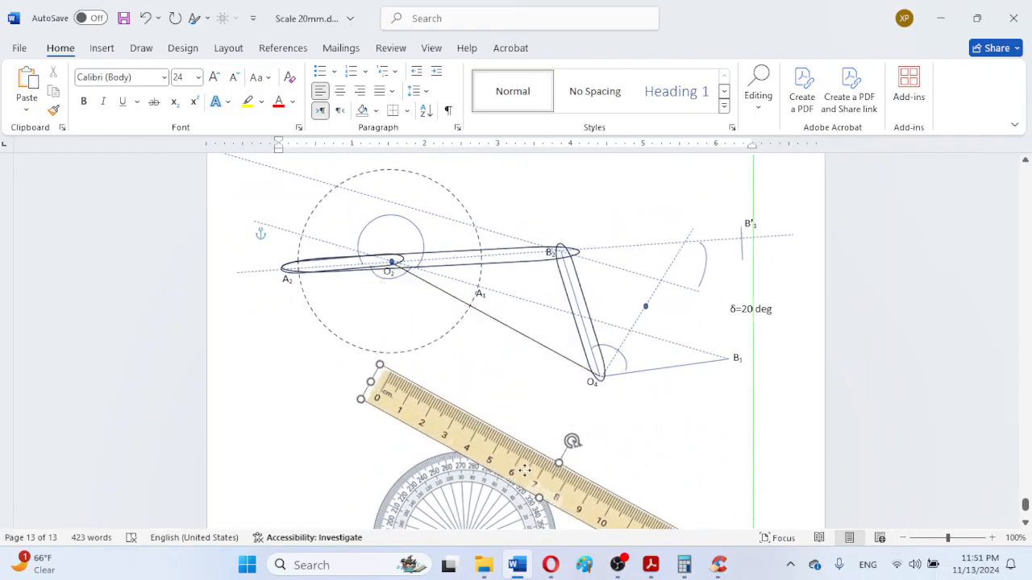
scroll(567, 452, "down", 4)
left_click_drag(468, 284, 438, 371)
- Move the outlined A2-B2 coupler, O2-A2 crank and O4-B2 rocker bars off the construction, down beside the ruler and protractor
scroll(439, 372, "up", 5)
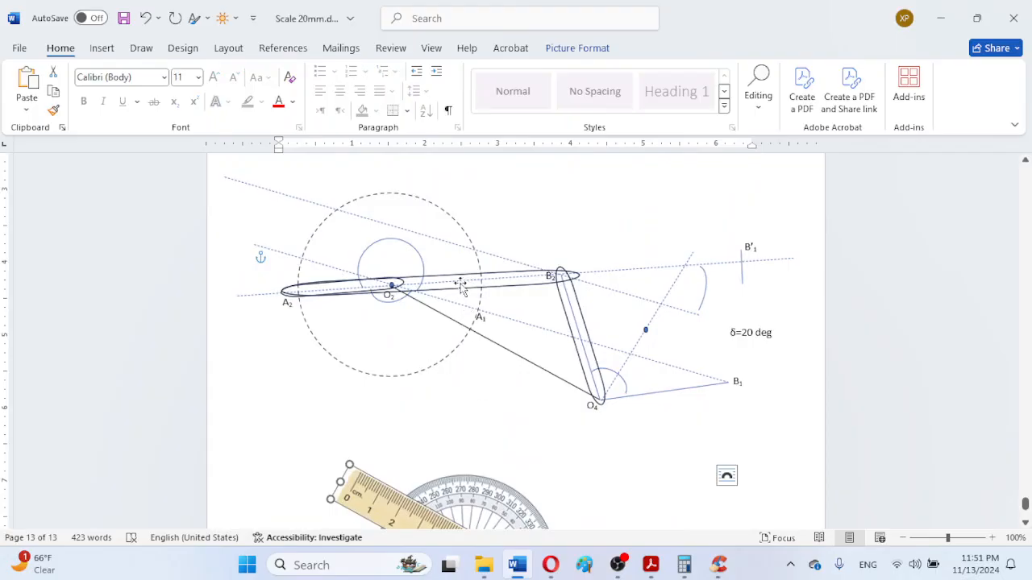
left_click_drag(462, 288, 488, 526)
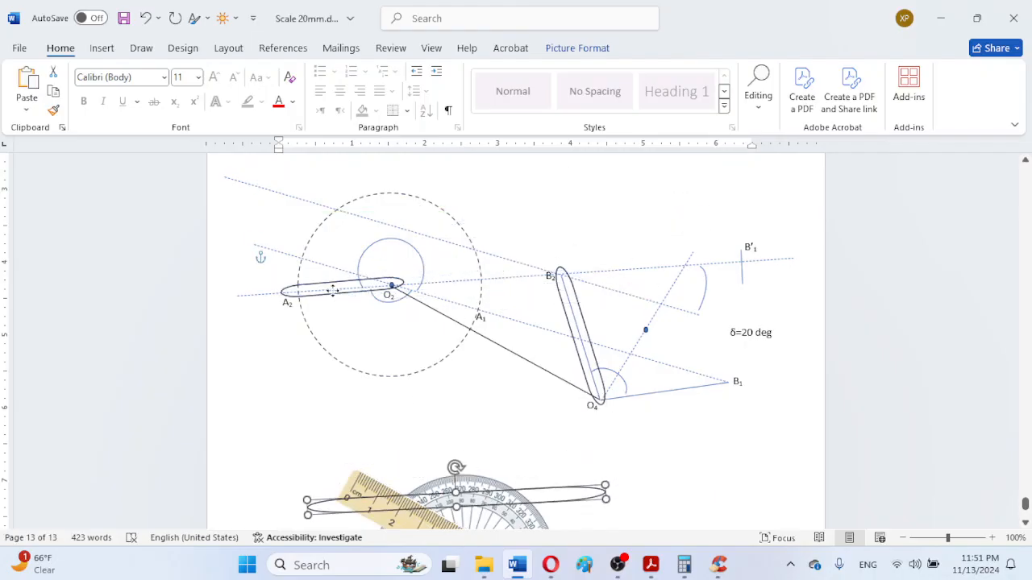
left_click_drag(332, 286, 400, 473)
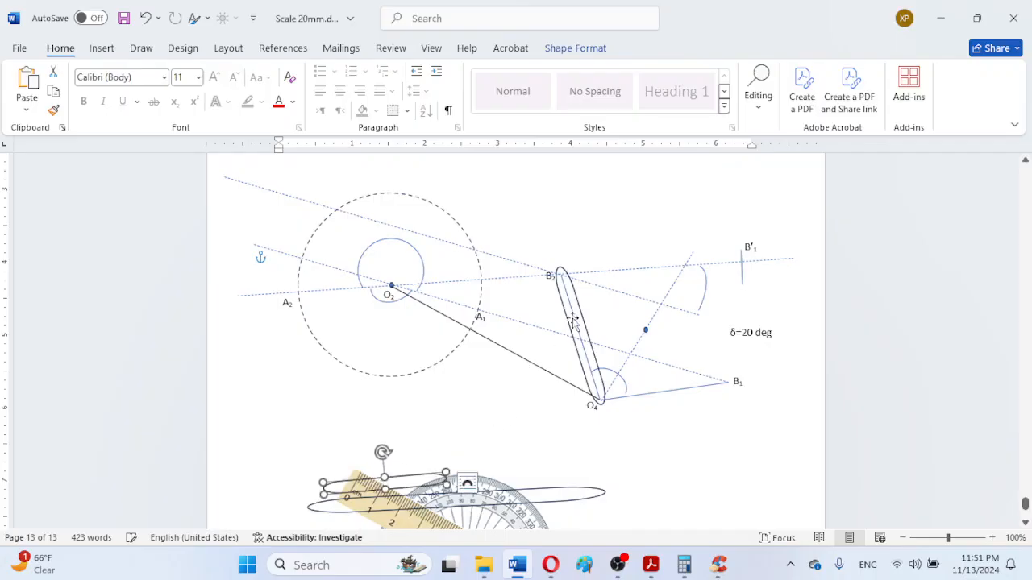
mouse_move(564, 331)
left_mouse_down()
mouse_move(516, 415)
mouse_move(424, 498)
left_mouse_up()
scroll(424, 498, "down", 3)
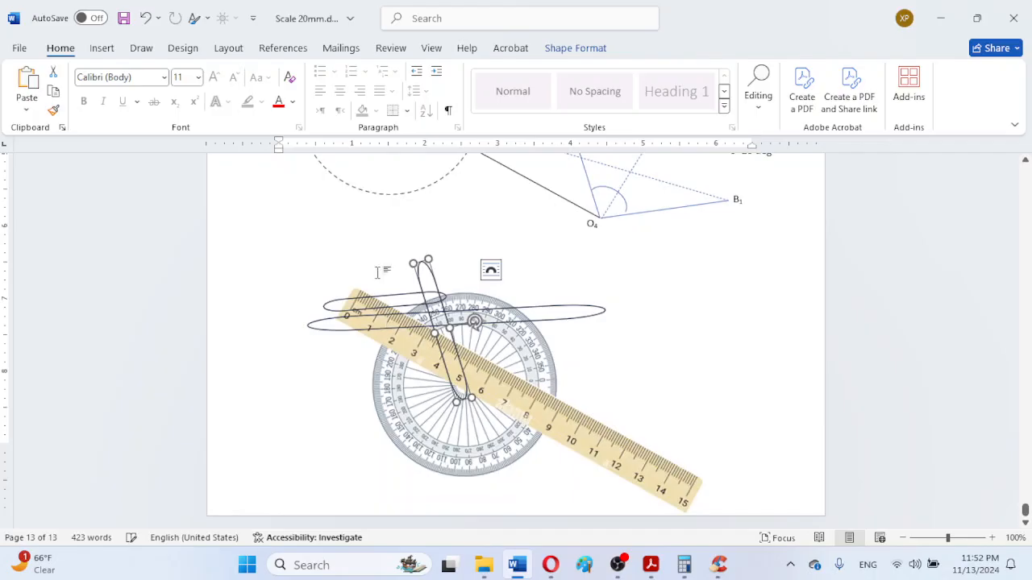
scroll(445, 420, "up", 4)
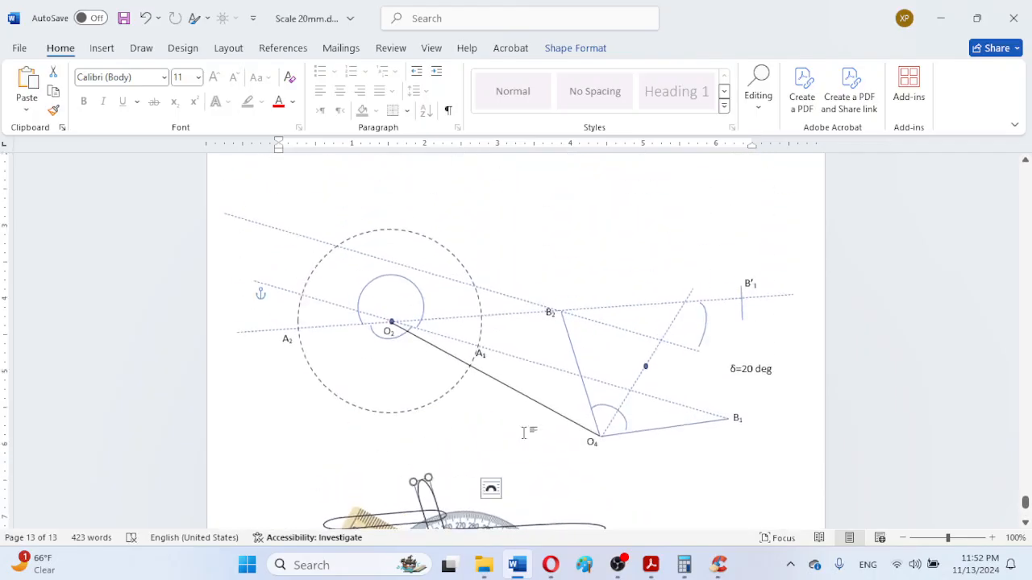
- Insert the Greek symbols β and α as text in the open area of the linkage drawing
left_click(996, 540)
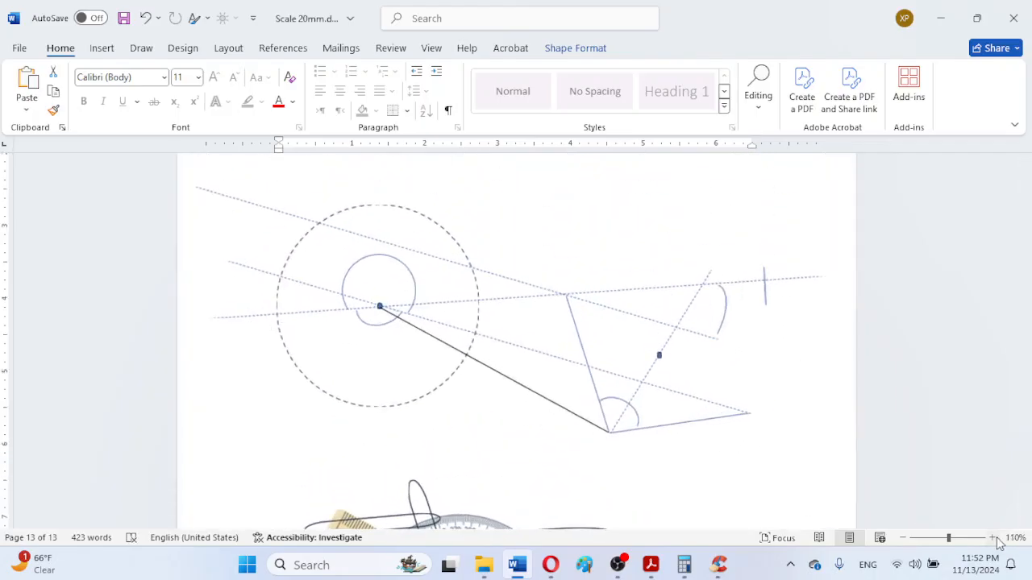
left_click(995, 539)
left_click(995, 539)
scroll(988, 525, "up", 1)
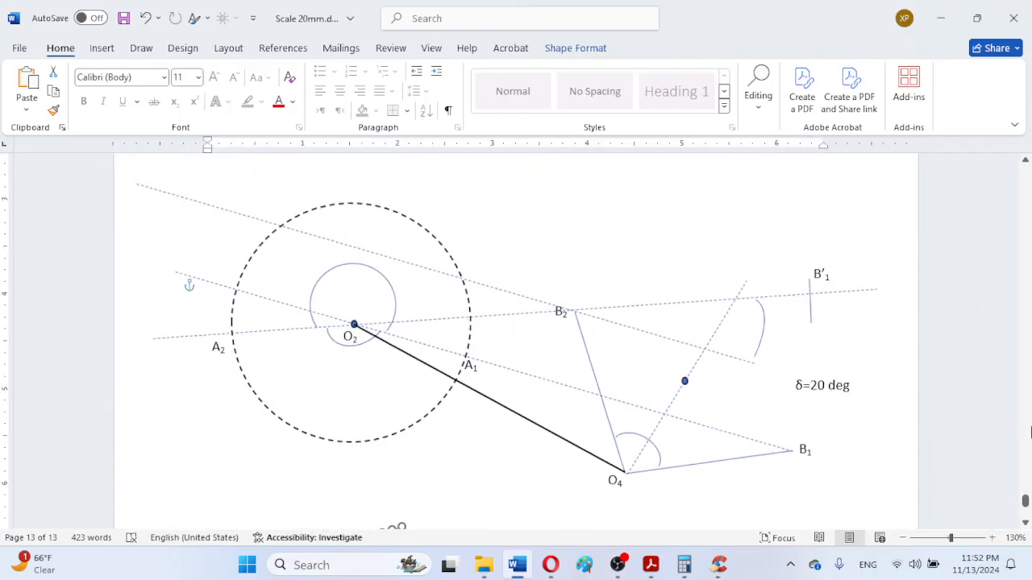
left_click(102, 49)
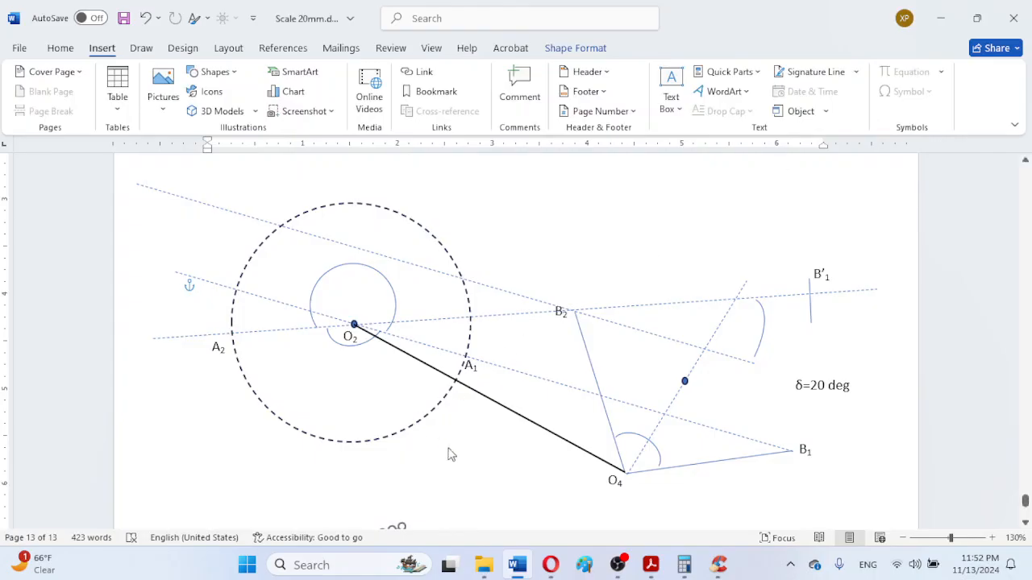
left_click(489, 475)
left_click(909, 92)
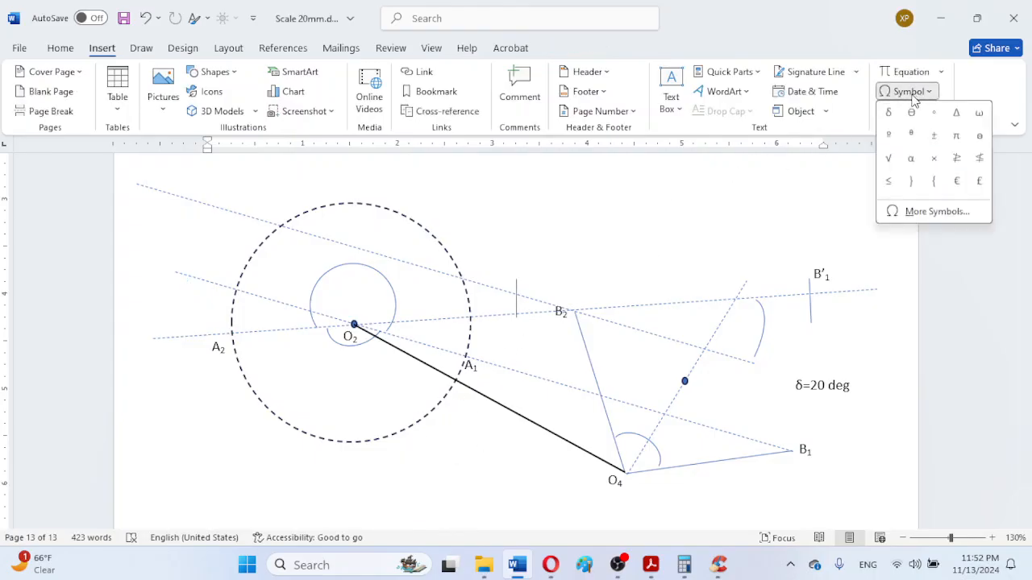
left_click(916, 213)
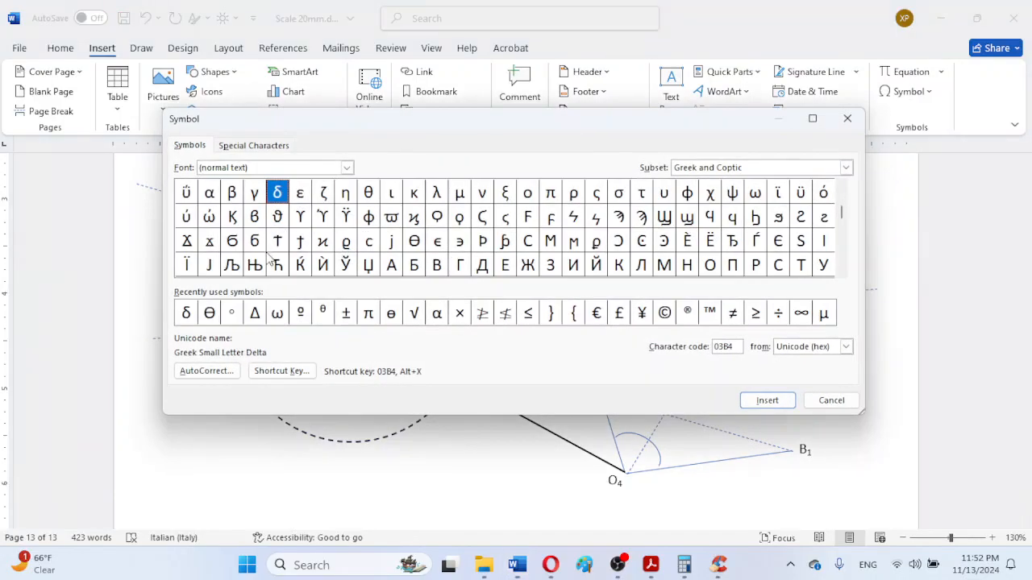
left_click(233, 191)
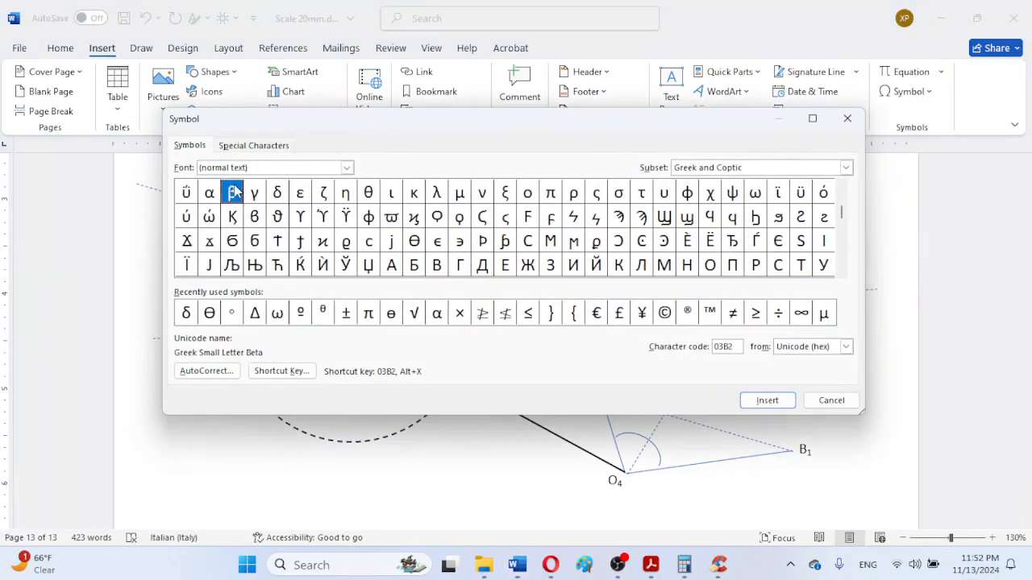
left_click(767, 399)
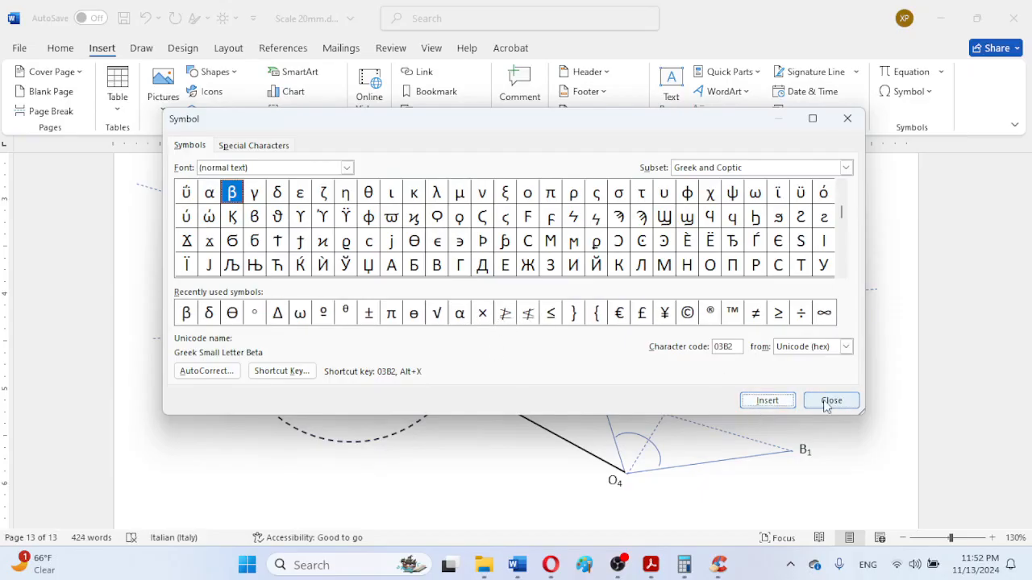
left_click(211, 194)
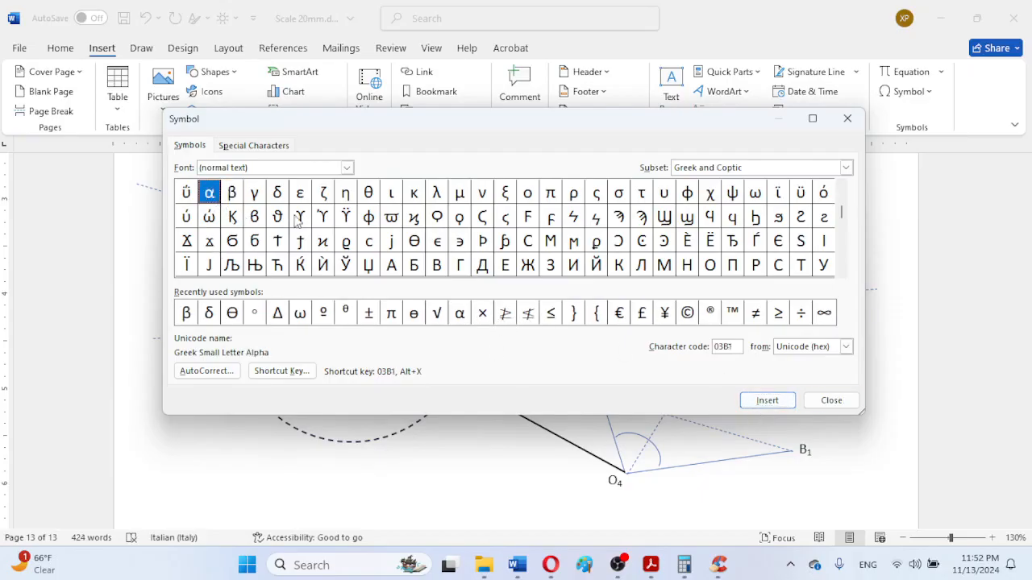
left_click(768, 401)
left_click(830, 401)
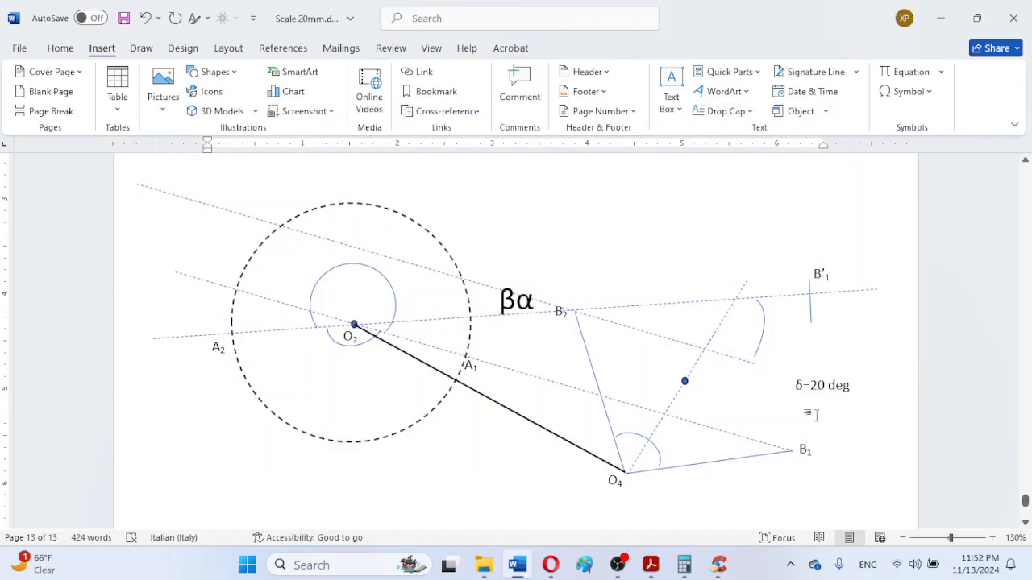
left_click(511, 287)
left_click(513, 295)
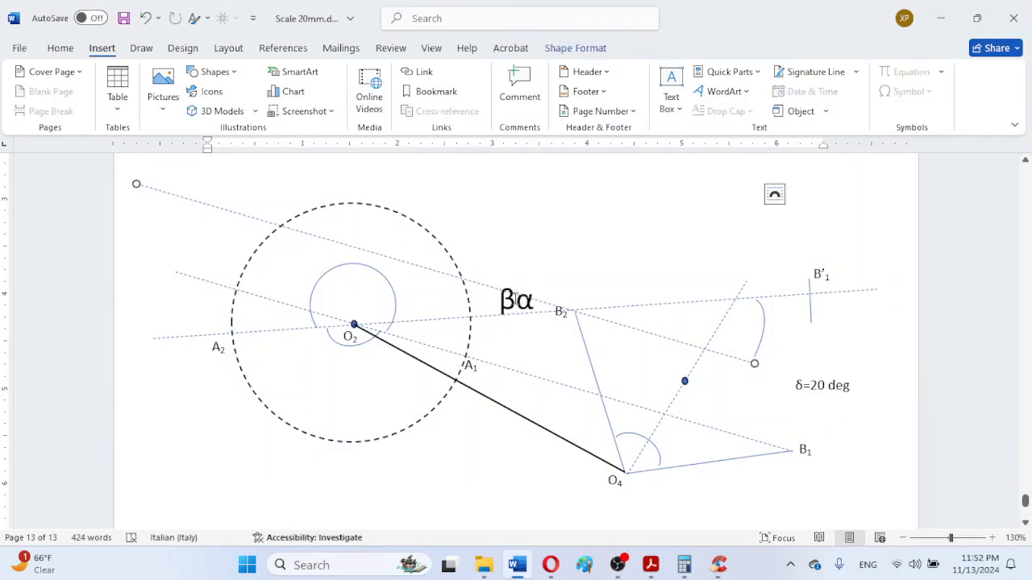
- Duplicate the B1 label and place the copy inside the upper angle arc above O2
left_click(806, 451)
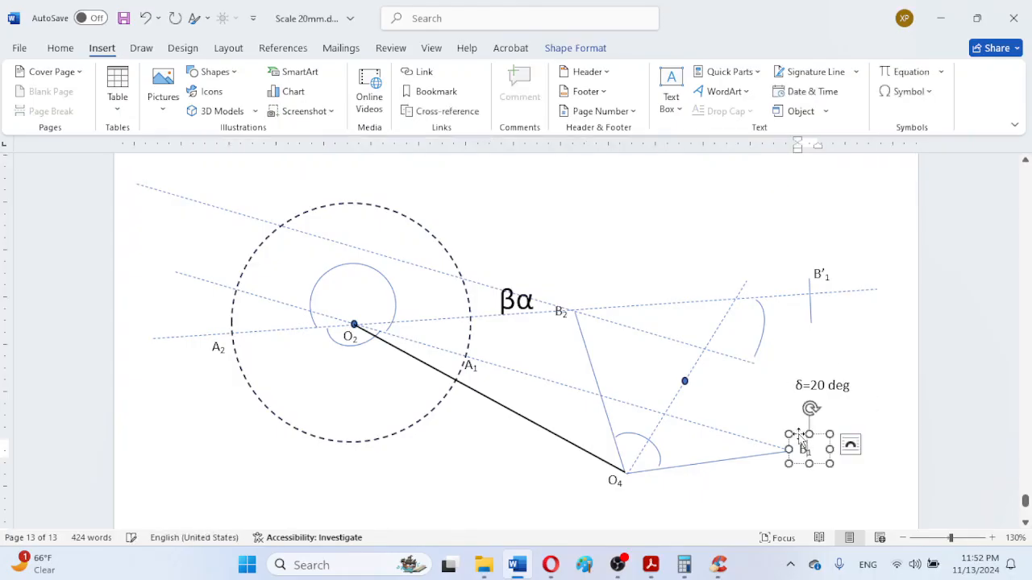
key("ctrl+c")
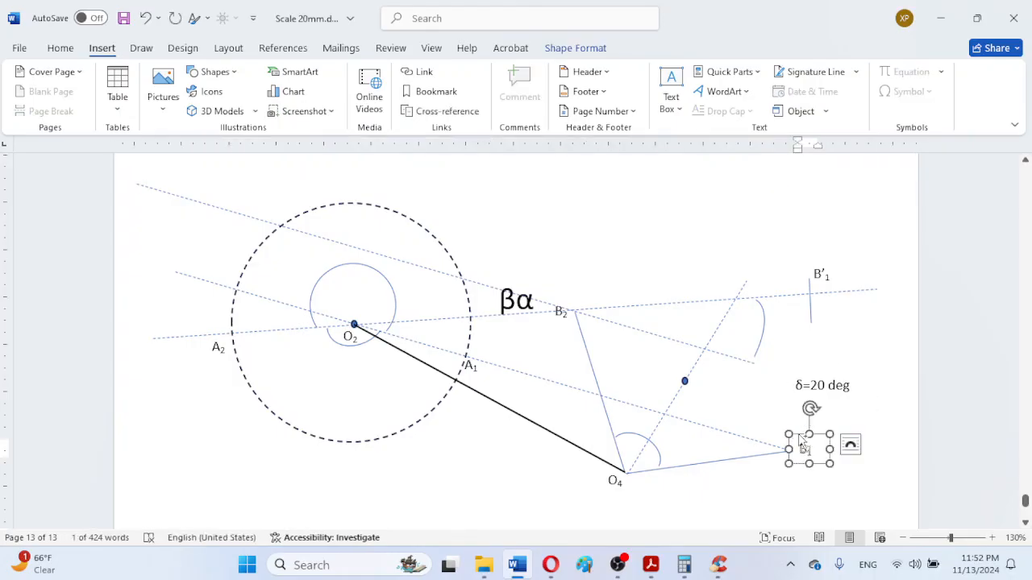
key("ctrl+v")
left_click_drag(820, 452, 355, 259)
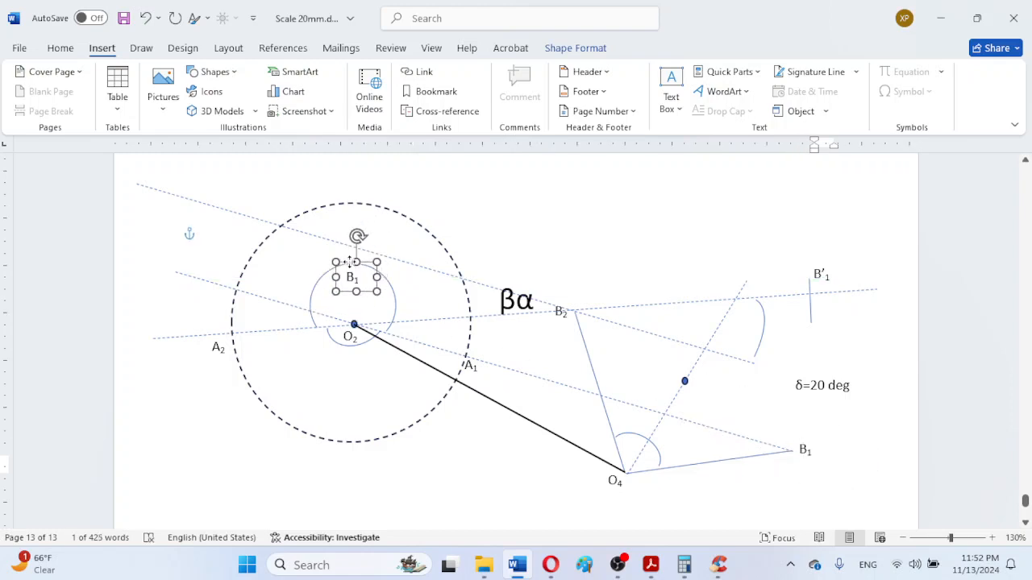
- Cut the β symbol out of the βα text near B2
left_click(507, 301)
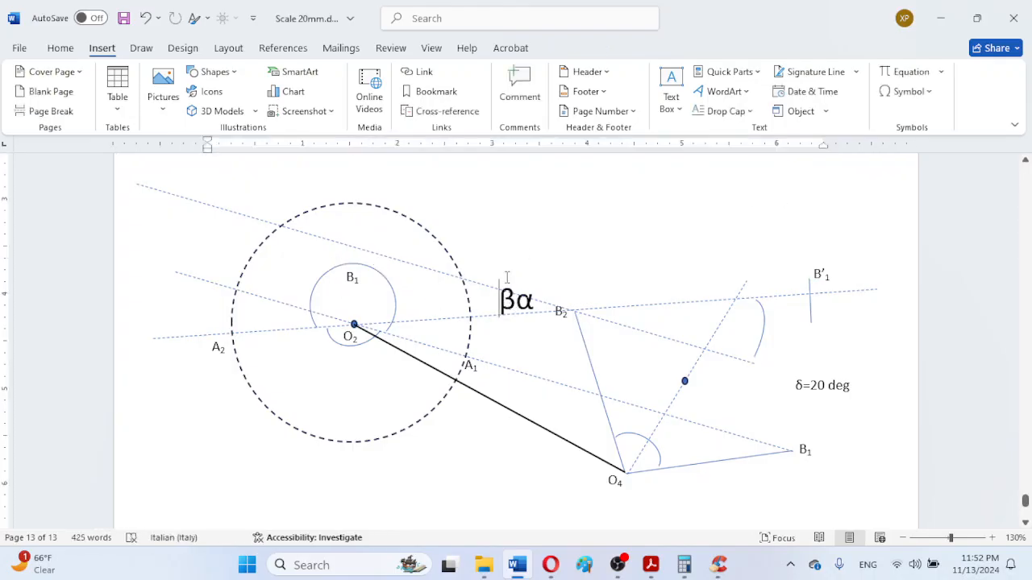
left_click(500, 296)
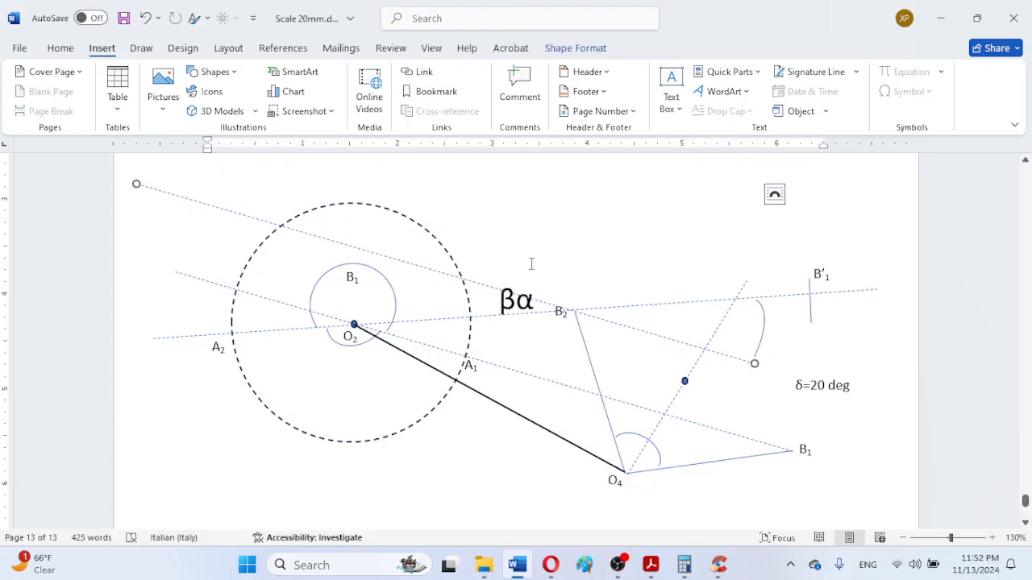
left_click(523, 271)
left_click_drag(500, 299, 513, 306)
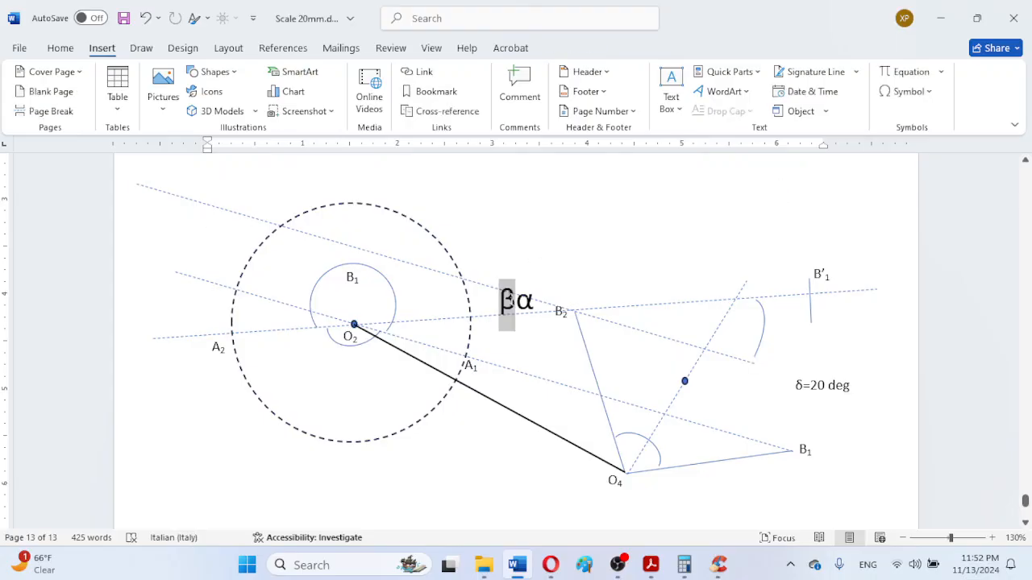
key("Delete")
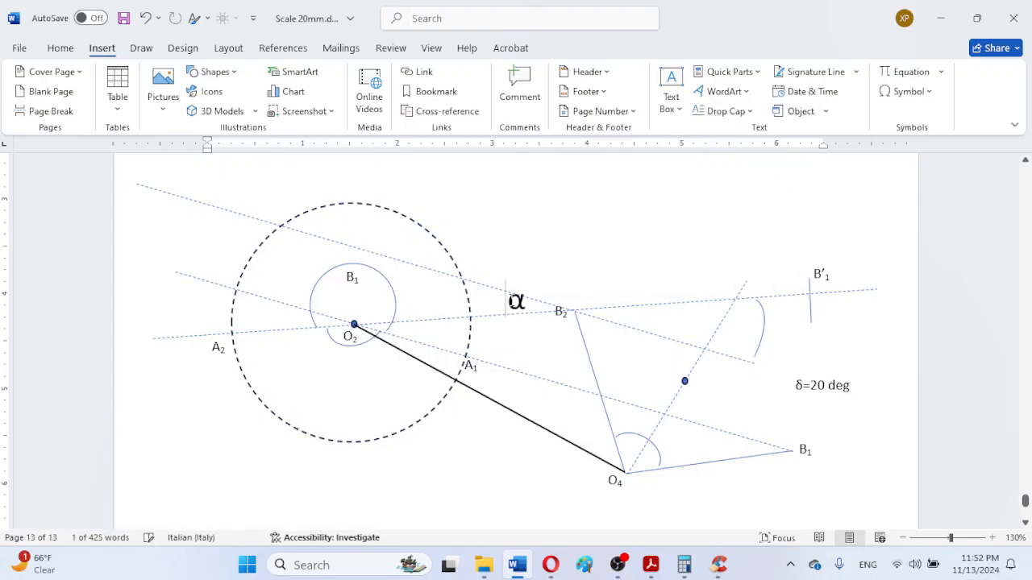
- Replace the text of the copied label above O2 with β and extend its text box downward to fit the symbol
left_click(354, 271)
double_click(352, 276)
left_click(364, 280)
double_click(346, 276)
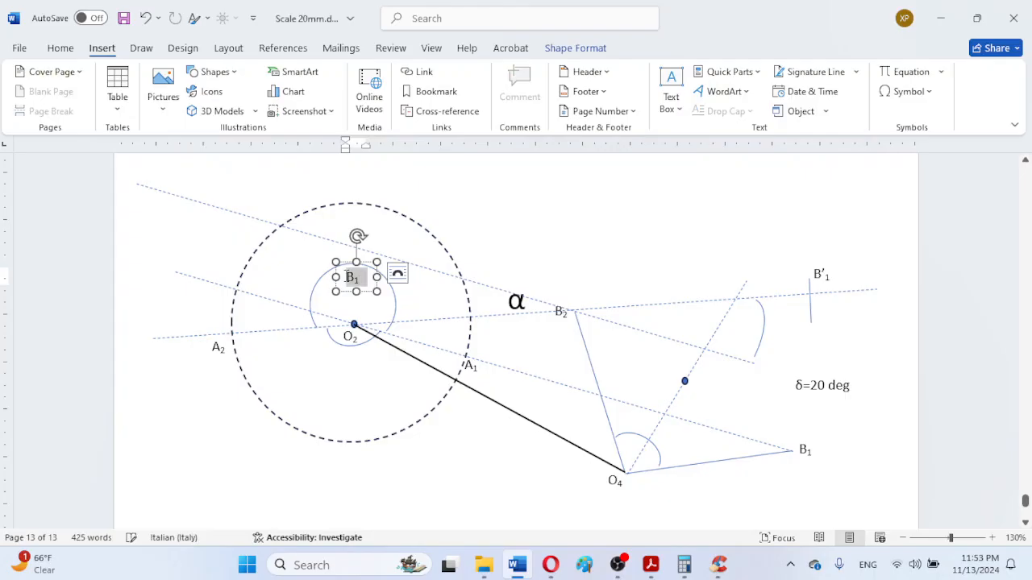
key("ctrl+v")
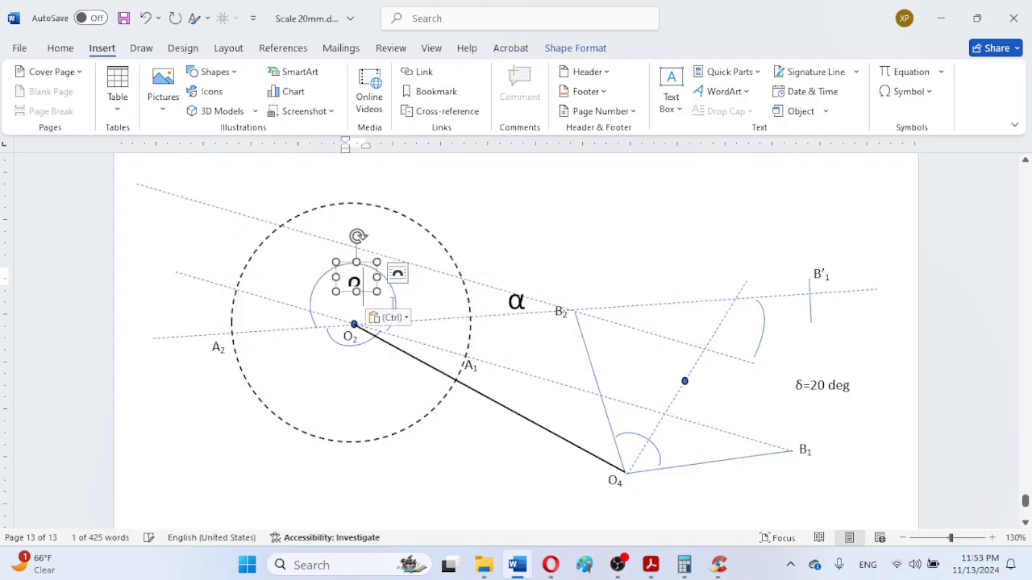
left_click(360, 294)
left_click_drag(357, 292, 363, 305)
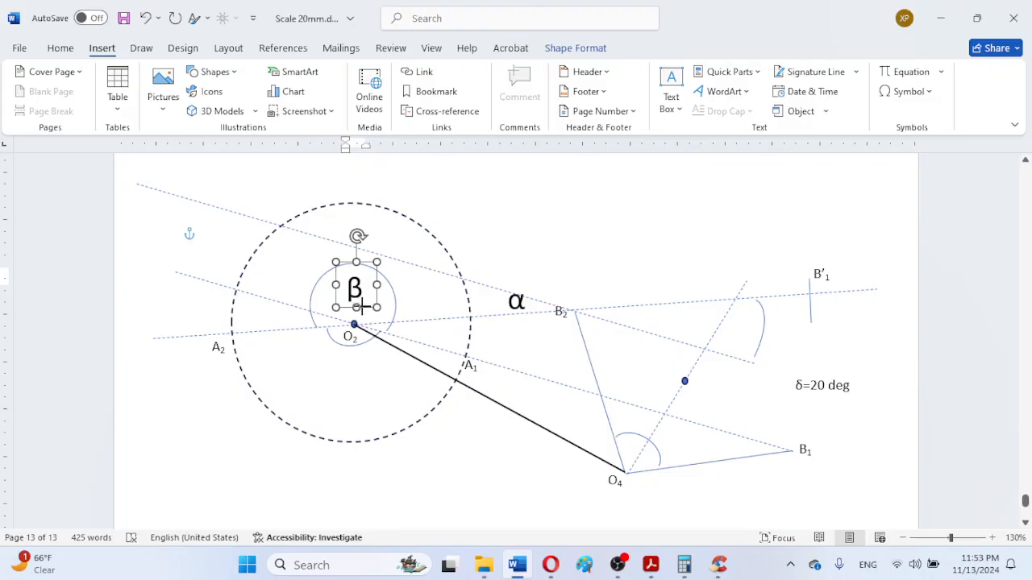
left_click(524, 224)
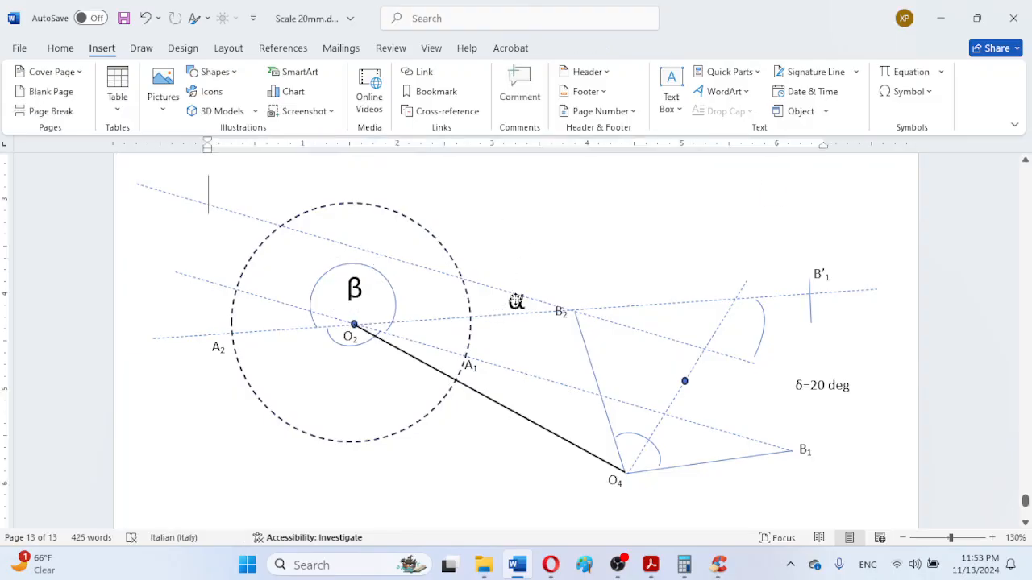
left_click(516, 302)
left_click(536, 252)
double_click(514, 301)
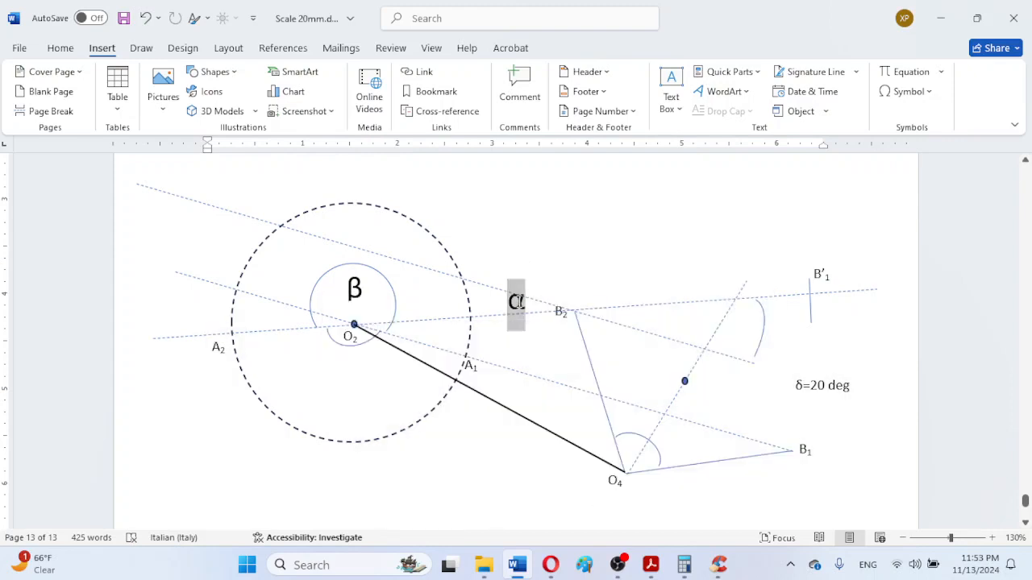
key("Delete")
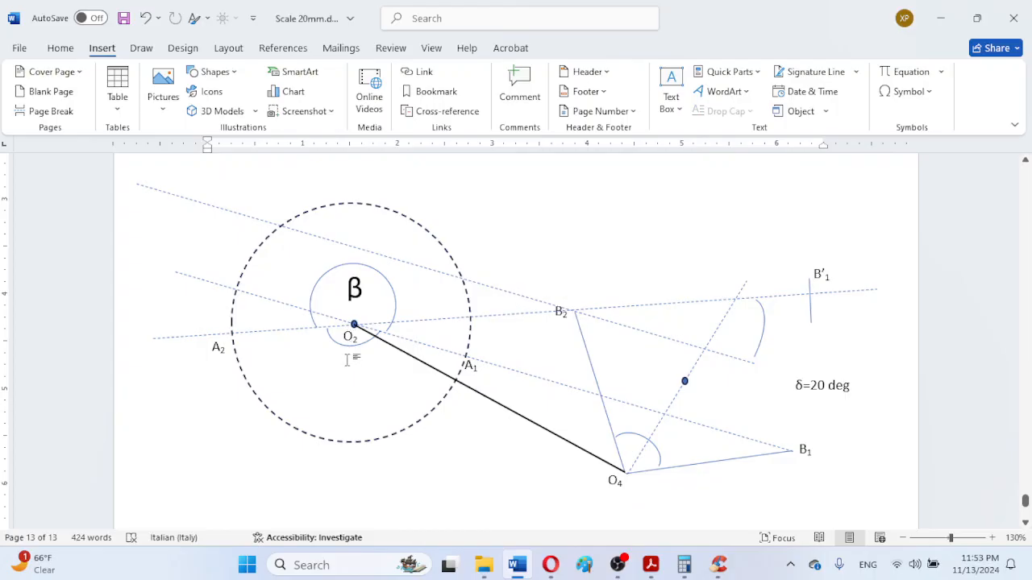
left_click(615, 484)
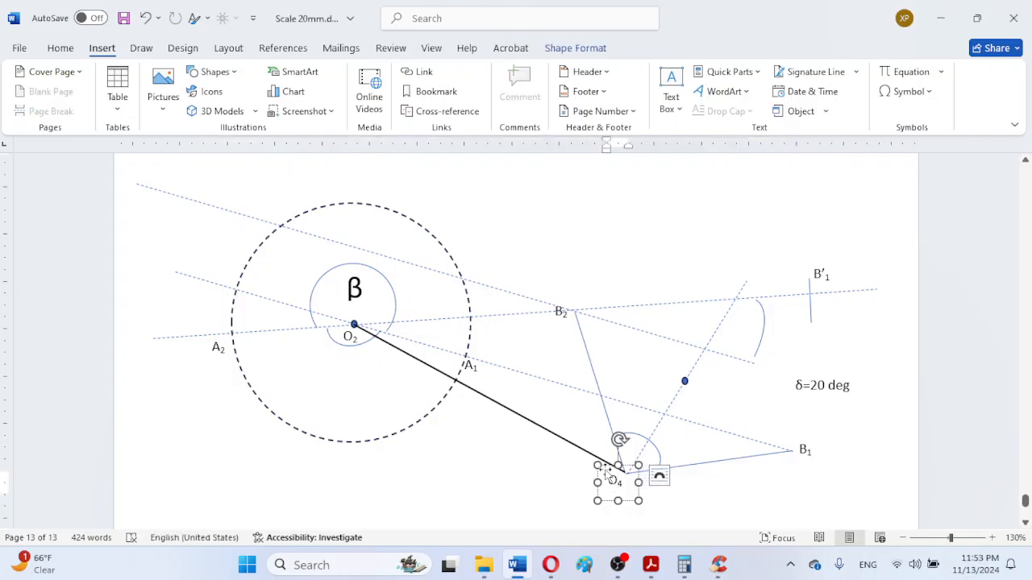
key("ctrl+z")
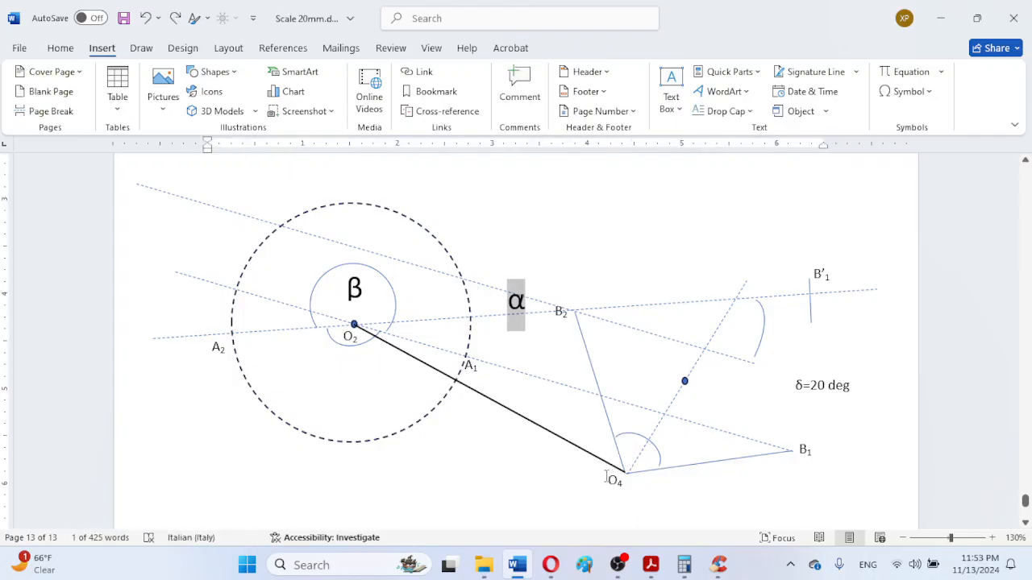
- Duplicate the O4 label and place the copy just below O2 at the lower angle arc
left_click(612, 477)
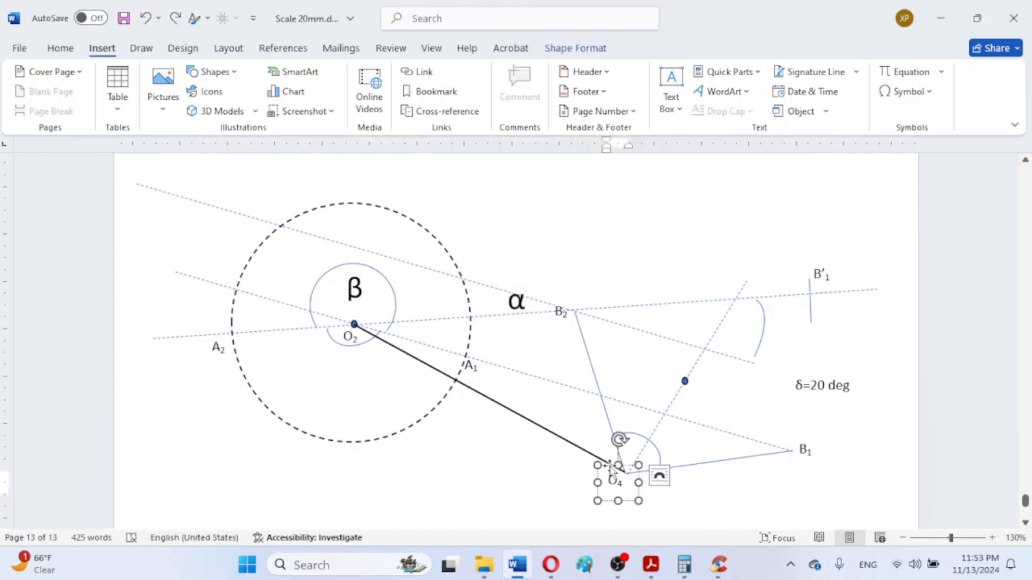
left_click(608, 465)
key("ctrl+c")
key("ctrl+v")
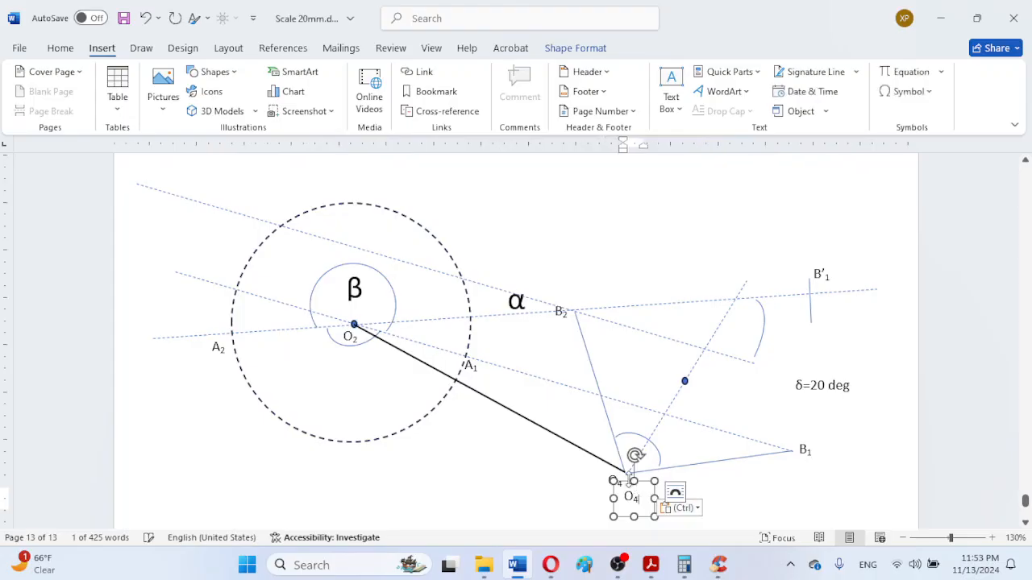
left_click_drag(629, 482, 350, 345)
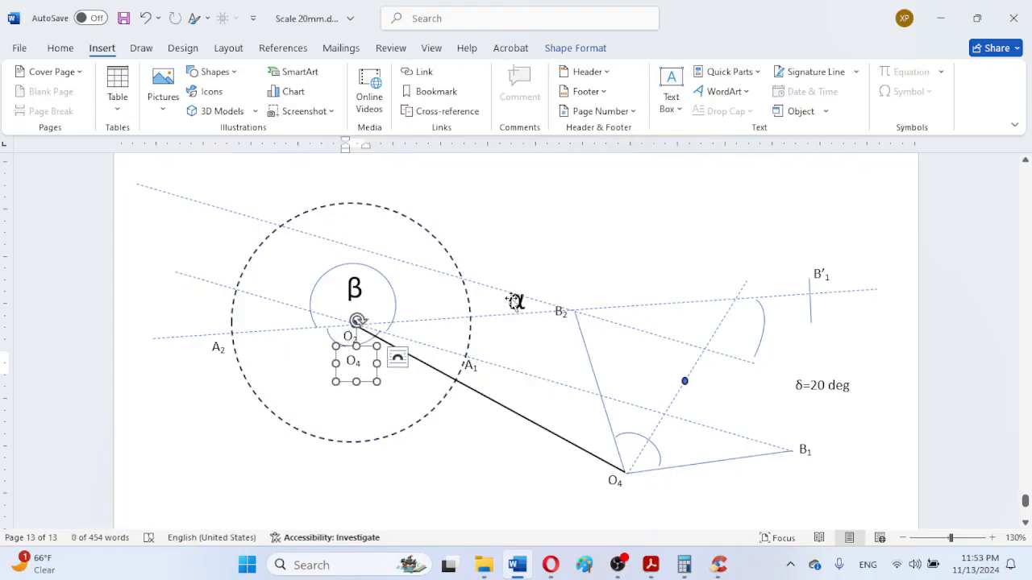
- Move the α symbol into the copied label below O2, extend its text box, and position it against the lower arc
double_click(514, 303)
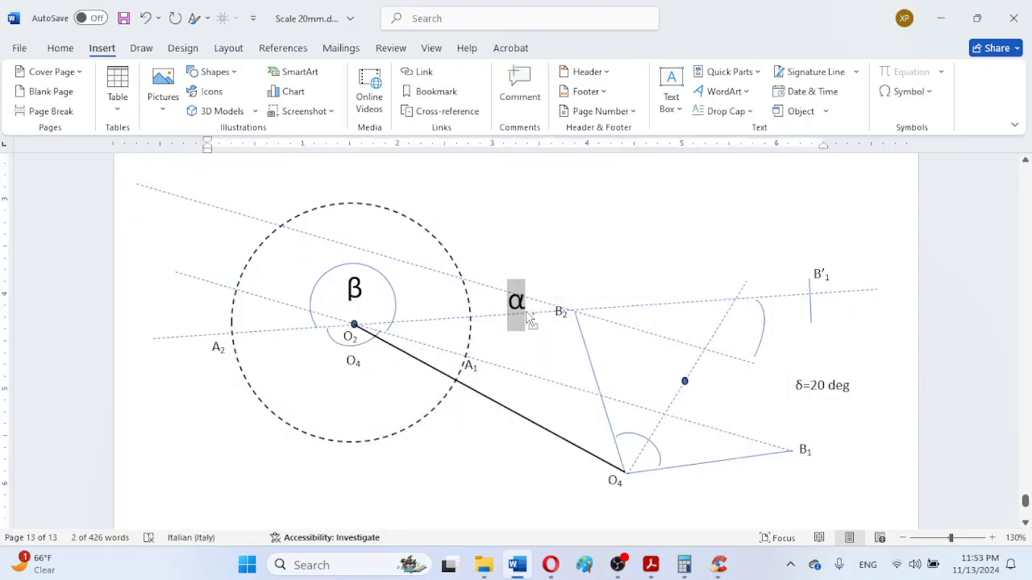
key("Delete")
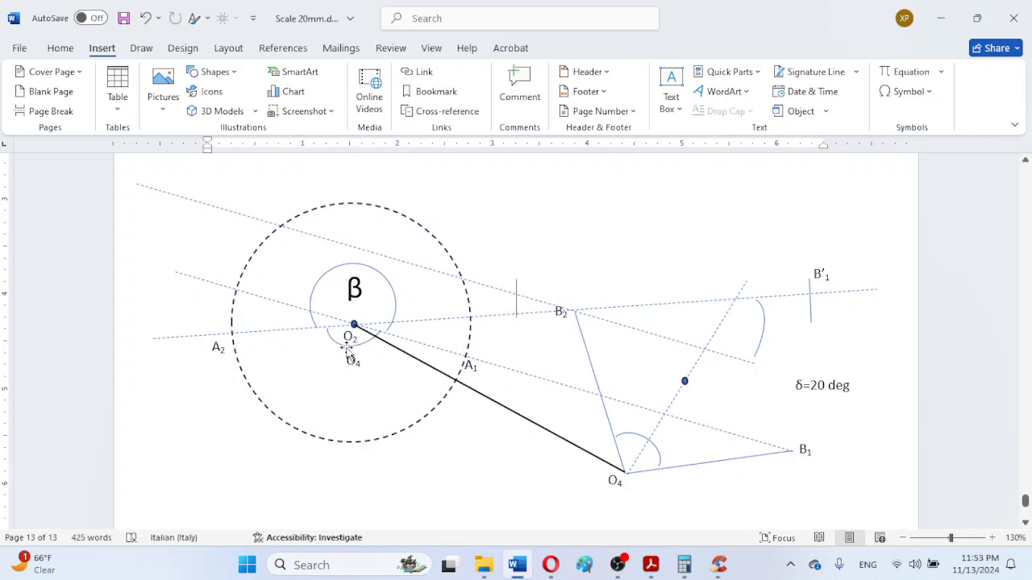
left_click(350, 359)
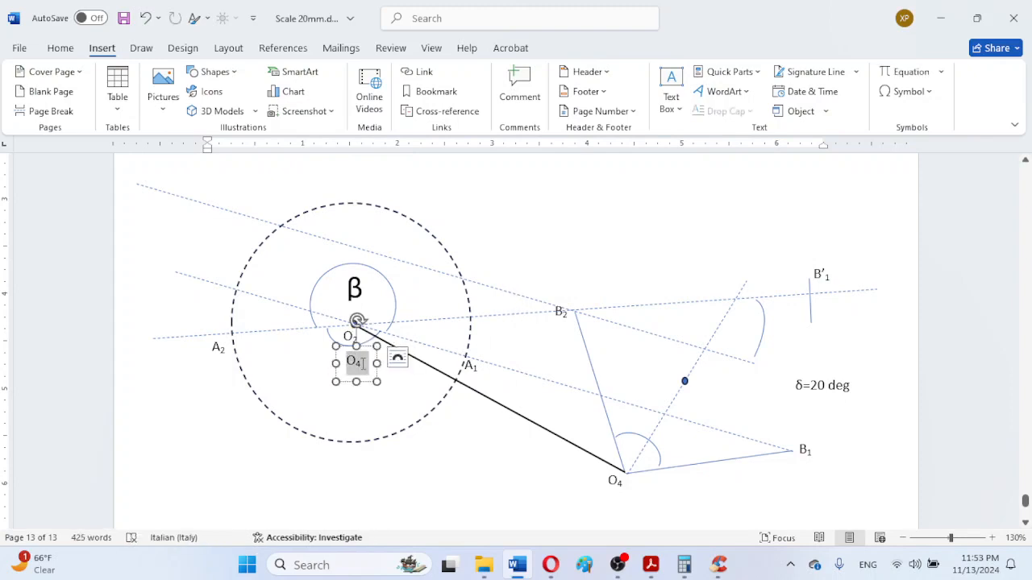
double_click(349, 360)
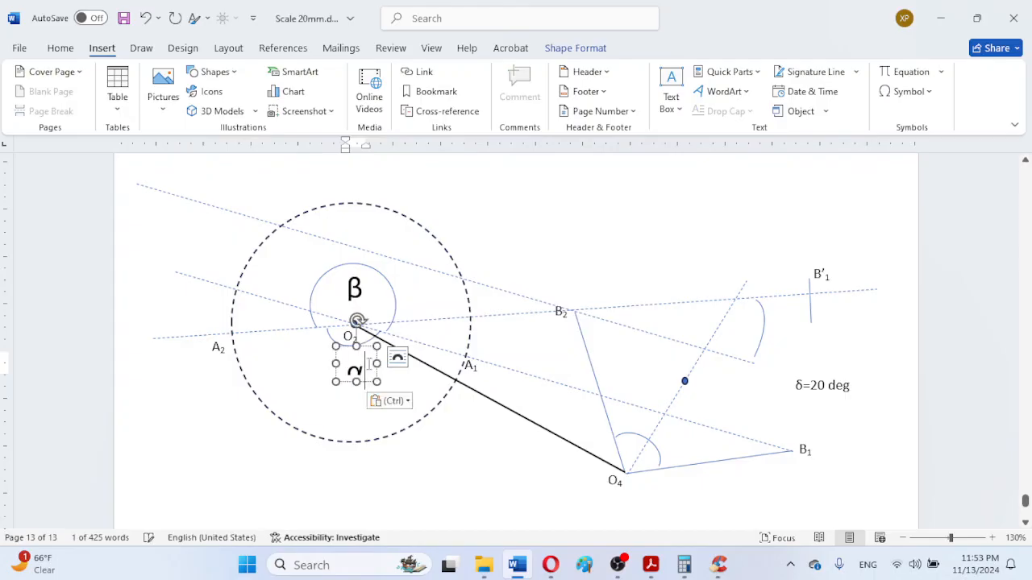
left_click_drag(356, 380, 333, 347)
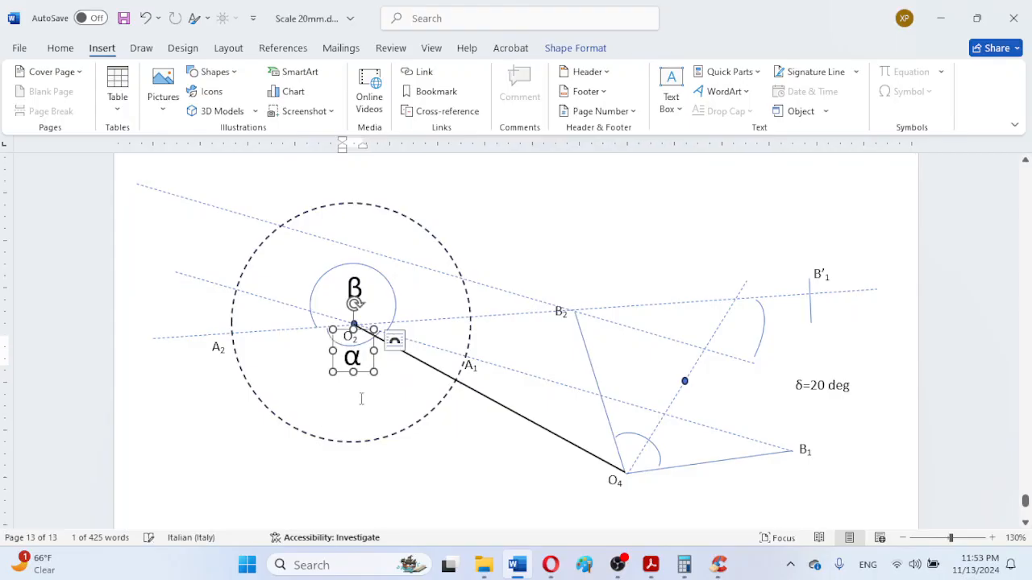
left_click(461, 329)
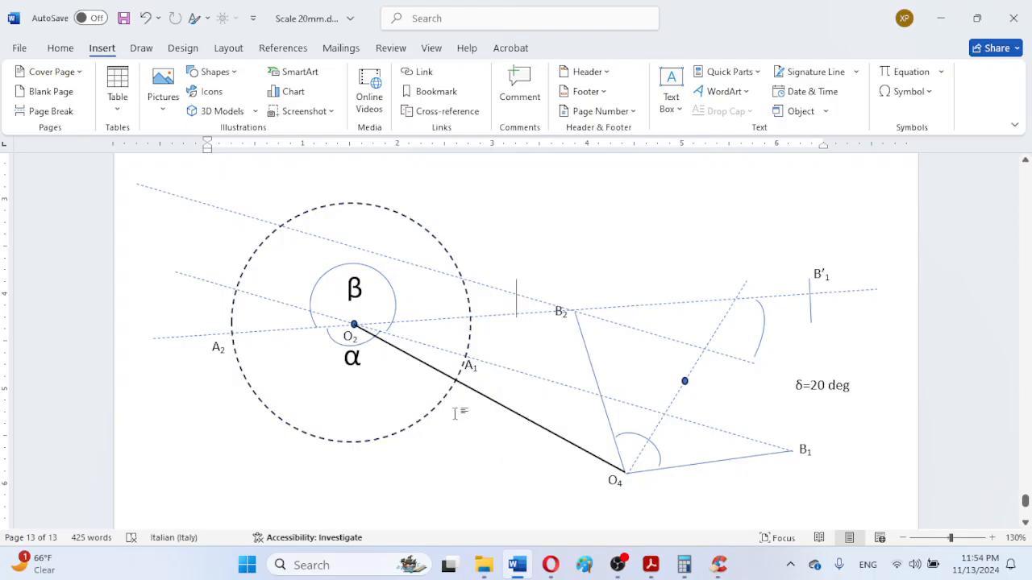
- Move the protractor picture over the crank circle and centre it on O2 to measure the α and β angles
scroll(455, 414, "down", 5)
left_click_drag(501, 423, 485, 316)
scroll(496, 419, "up", 5)
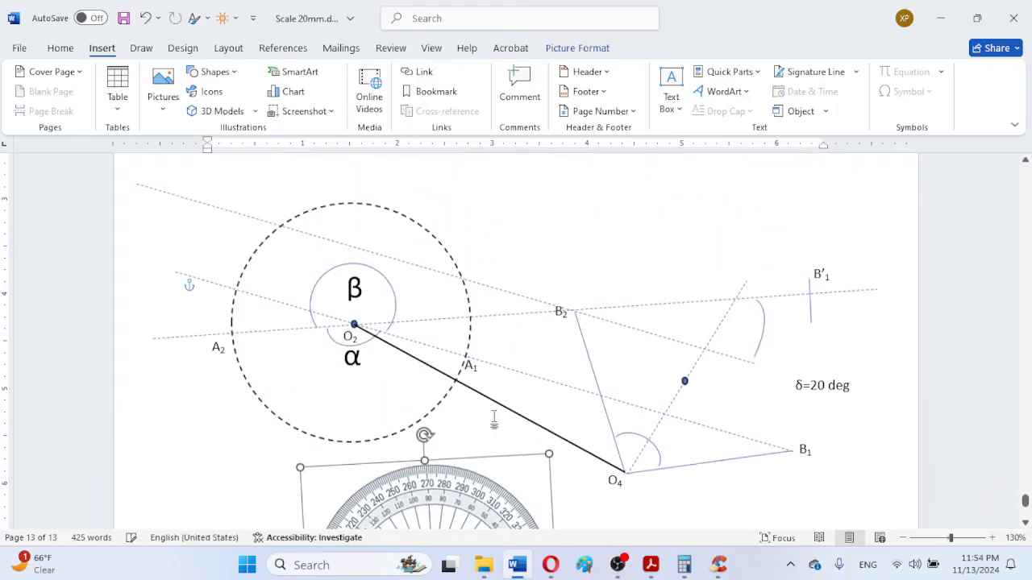
left_click_drag(466, 490, 396, 287)
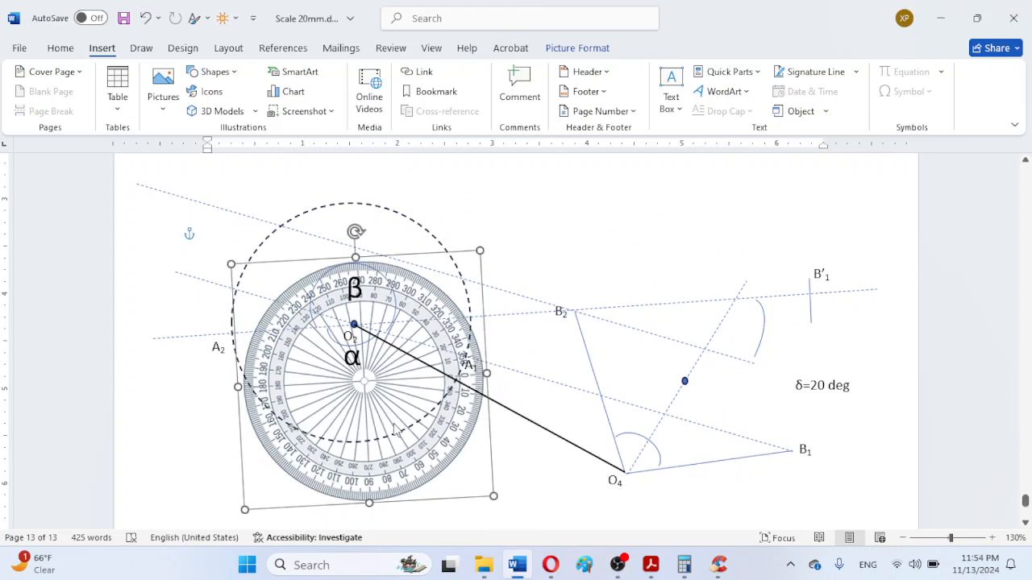
left_click_drag(410, 474, 396, 415)
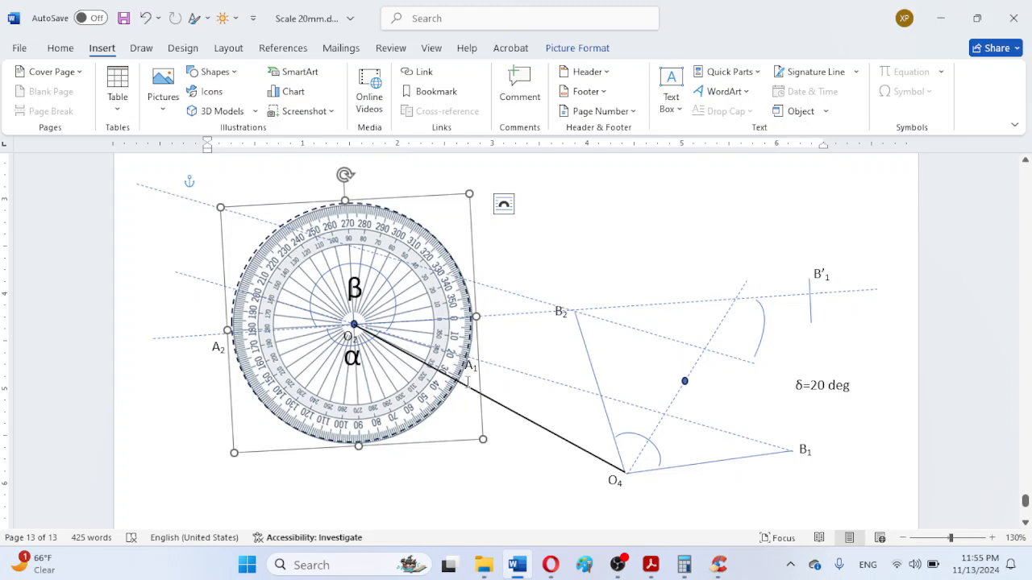
left_click(516, 460)
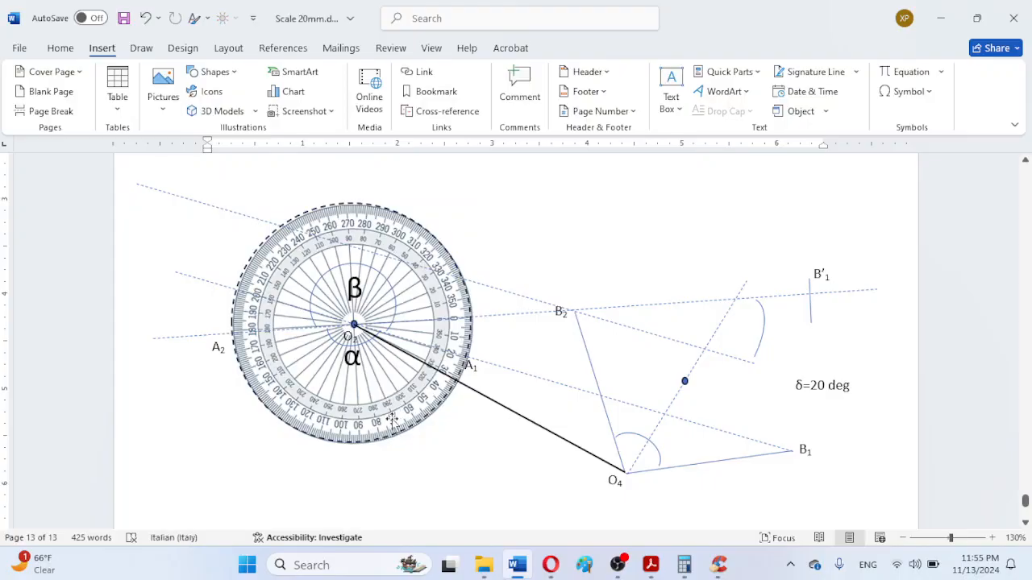
- Append ", TR" after "d=9.3 cm" in the link-length notes and format the R as a subscript
scroll(395, 423, "up", 3)
scroll(351, 332, "up", 10)
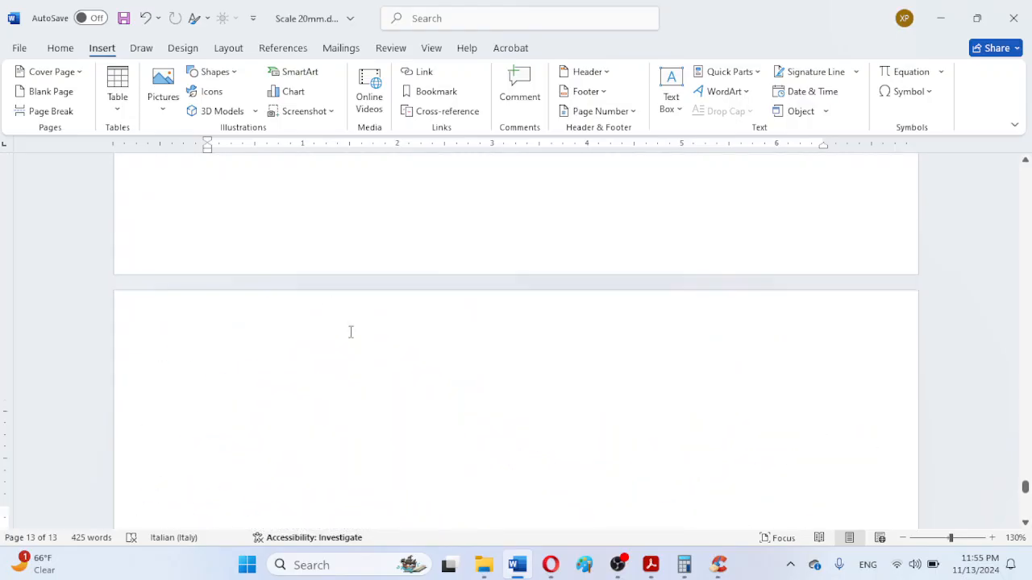
left_click(566, 349)
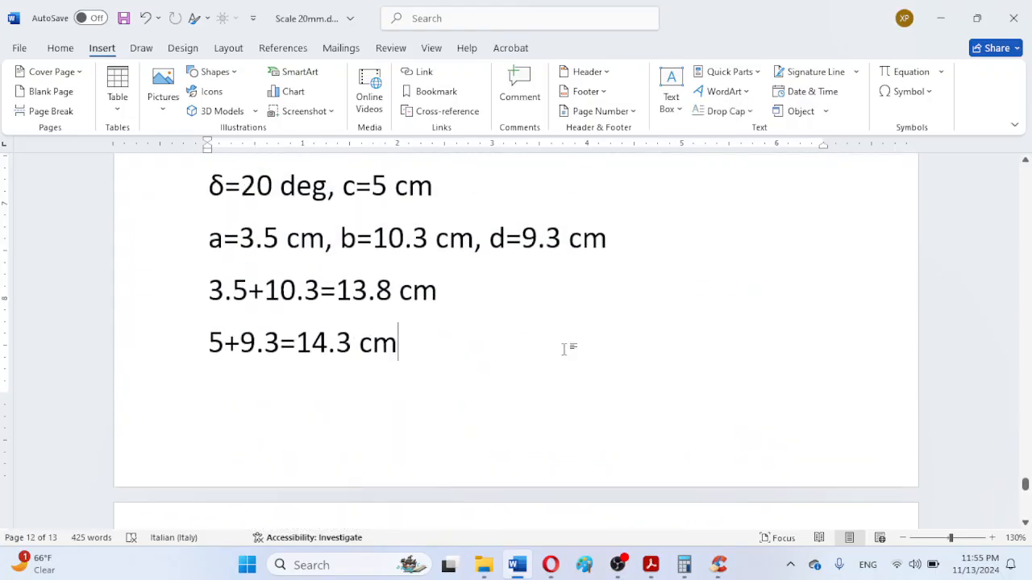
scroll(546, 325, "up", 6)
scroll(512, 387, "down", 5)
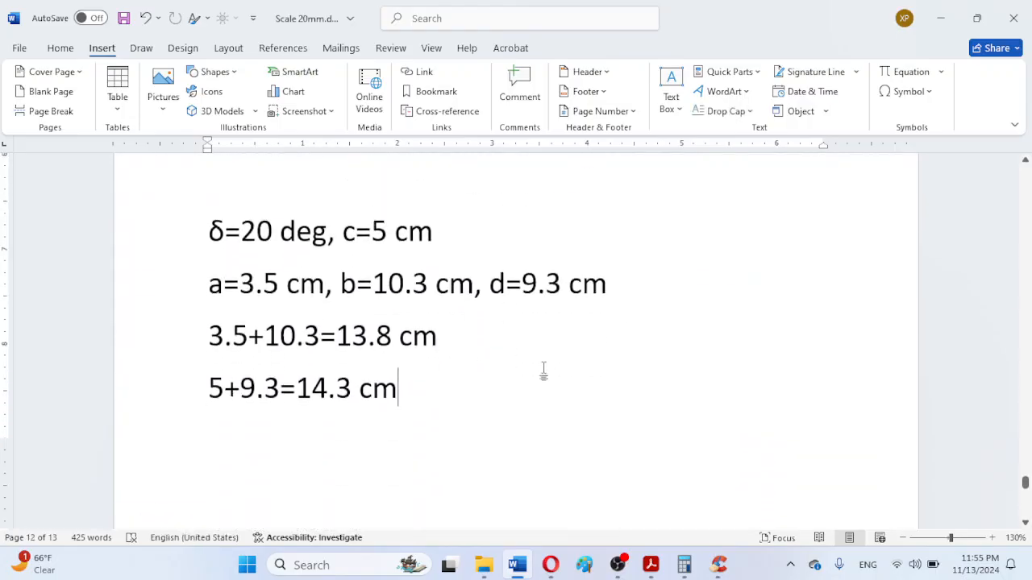
left_click(675, 293)
type(", ")
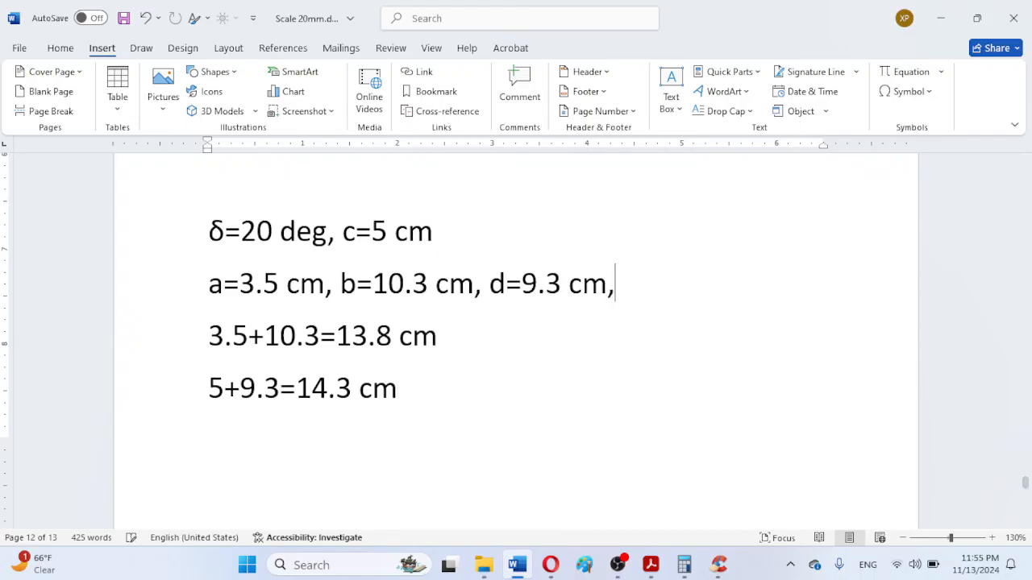
type("TR")
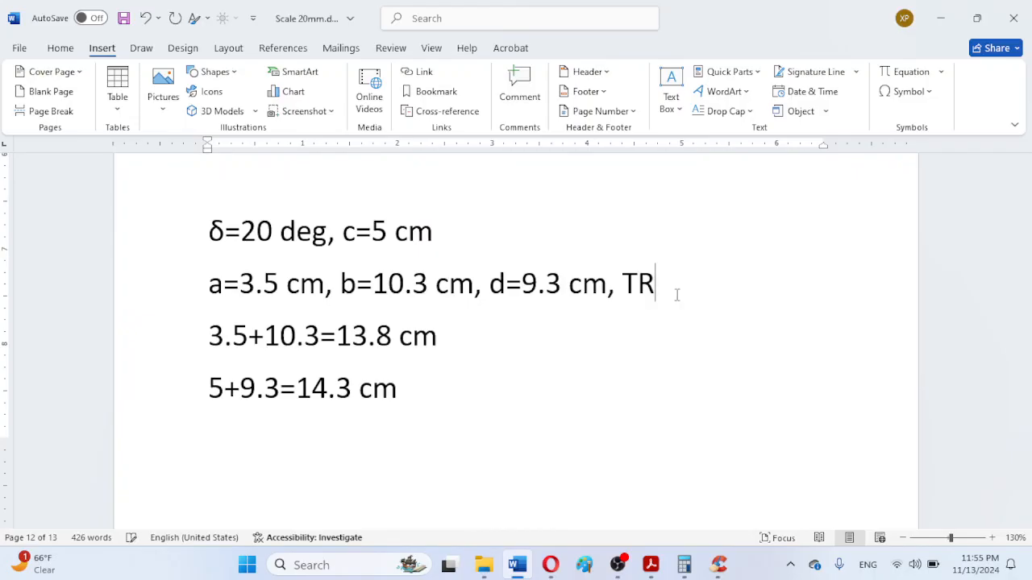
left_click_drag(637, 283, 656, 287)
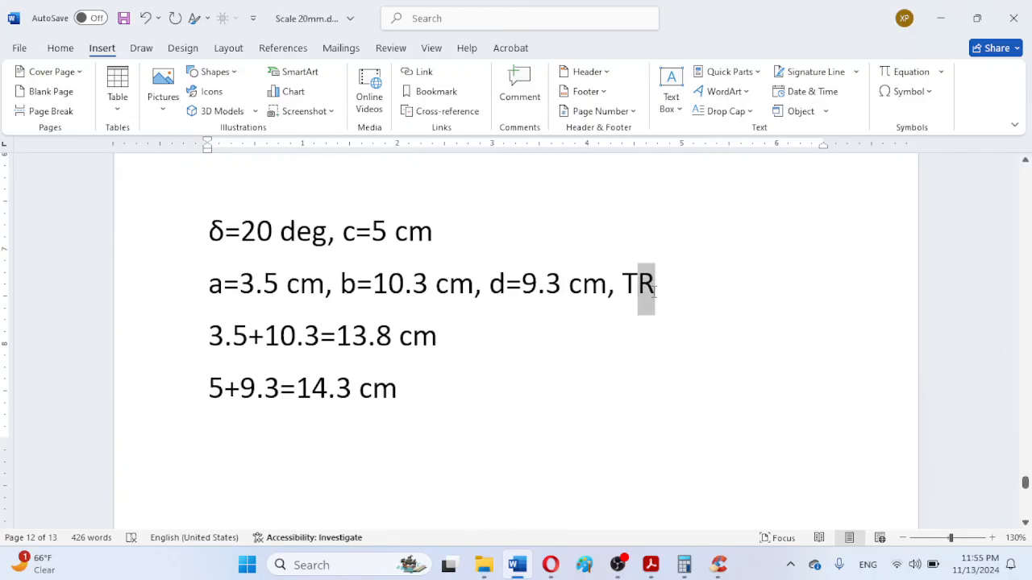
left_click(63, 50)
left_click(174, 102)
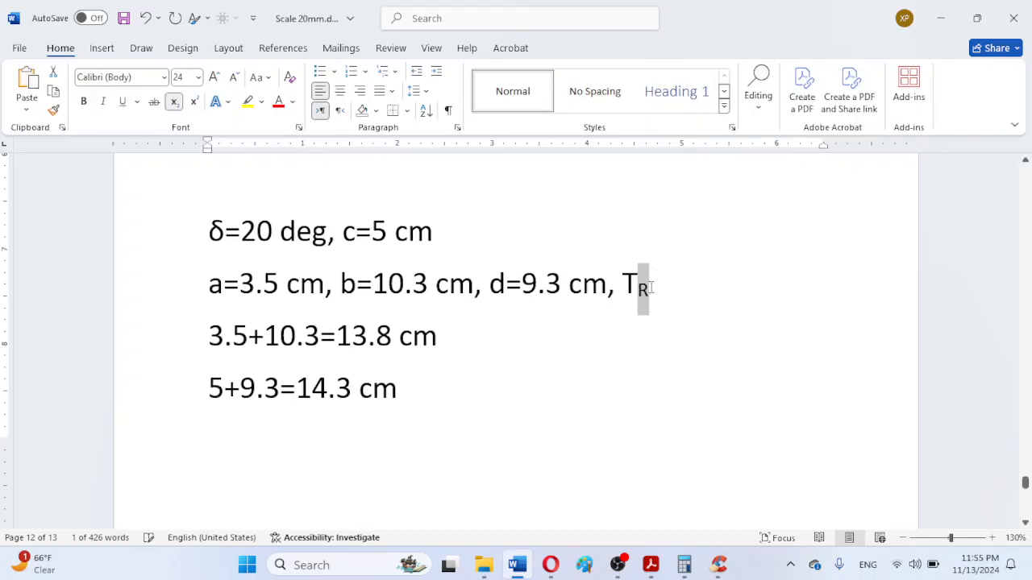
- Add an equals sign after the time-ratio symbol and remove its subscript formatting
left_click(675, 280)
type("=")
left_click_drag(659, 290, 648, 290)
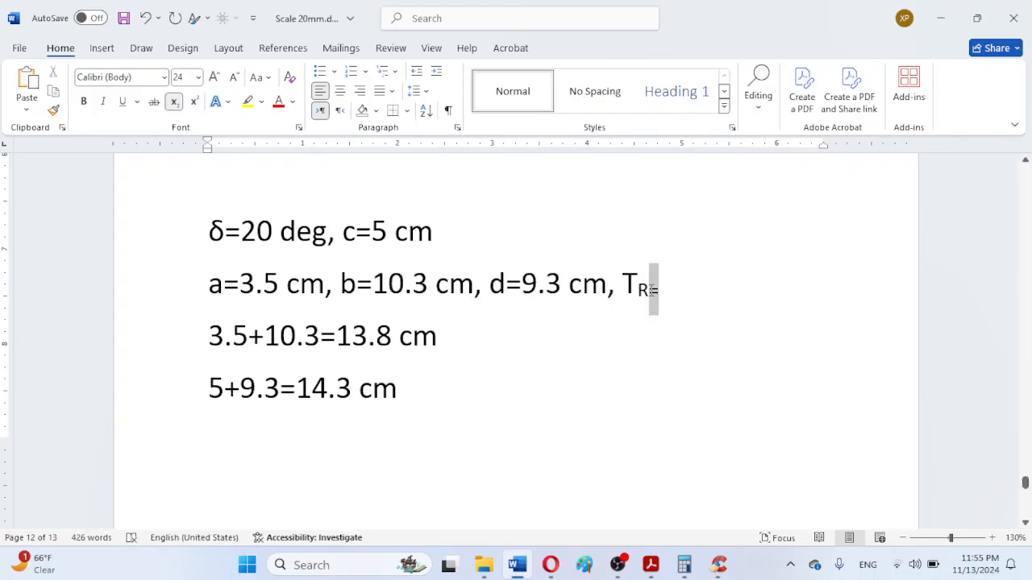
left_click(174, 103)
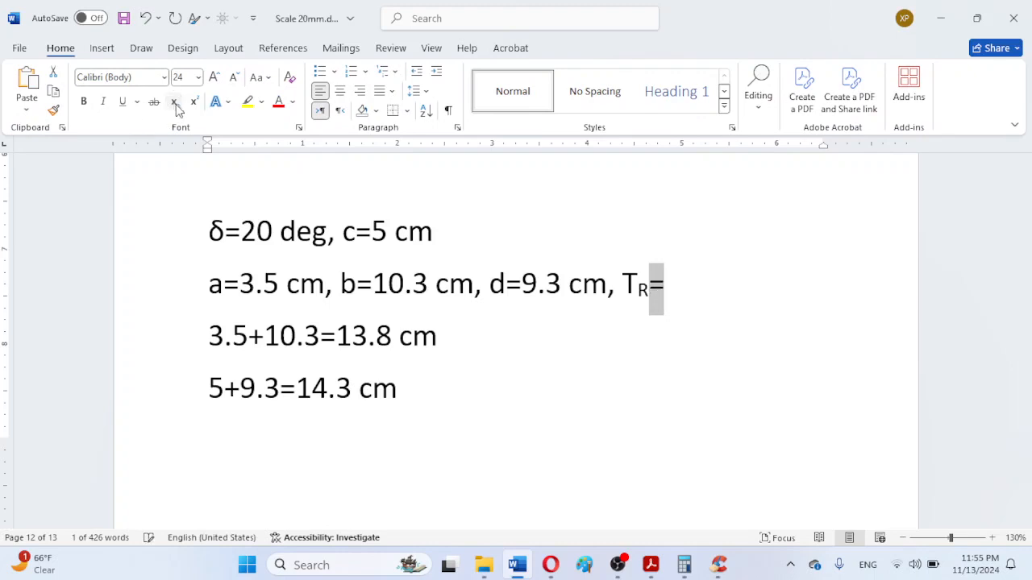
left_click(682, 285)
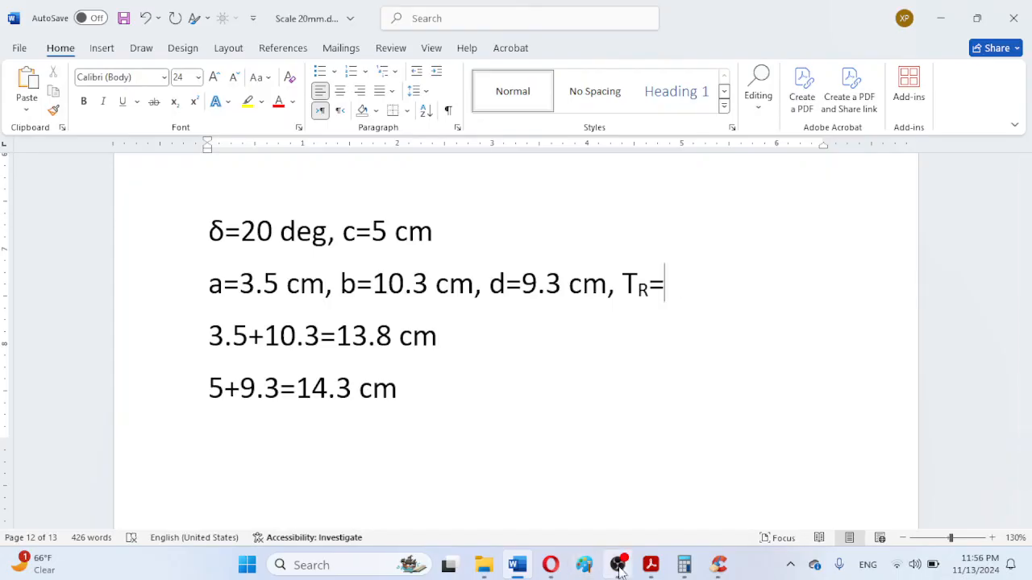
- Consult equation 3.1 and Figure 3-12 in the DOM 6th Ed PDF in Acrobat, and enter 200/160 as the time ratio in the Word notes
left_click(652, 567)
scroll(586, 361, "up", 10)
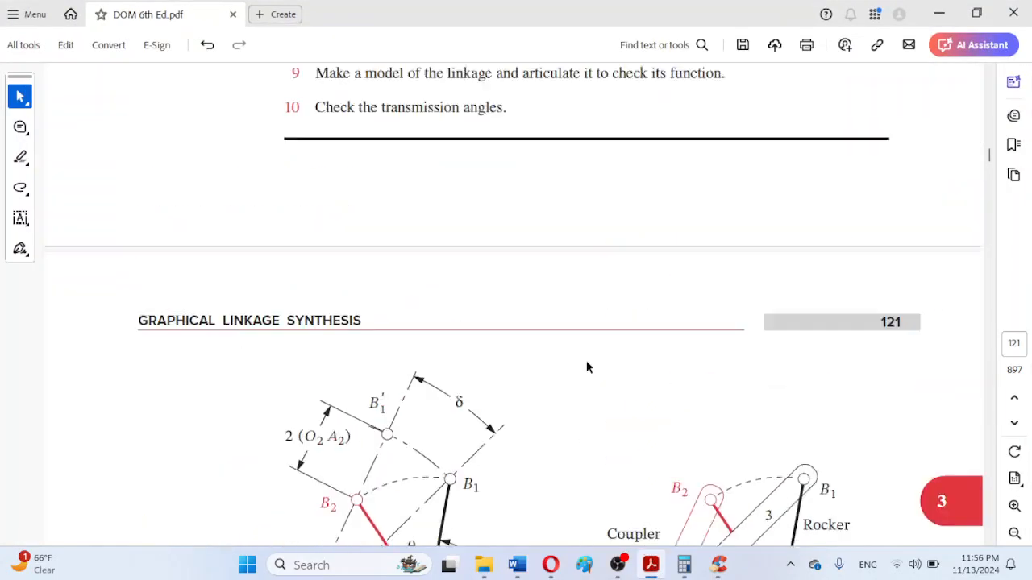
scroll(586, 364, "up", 10)
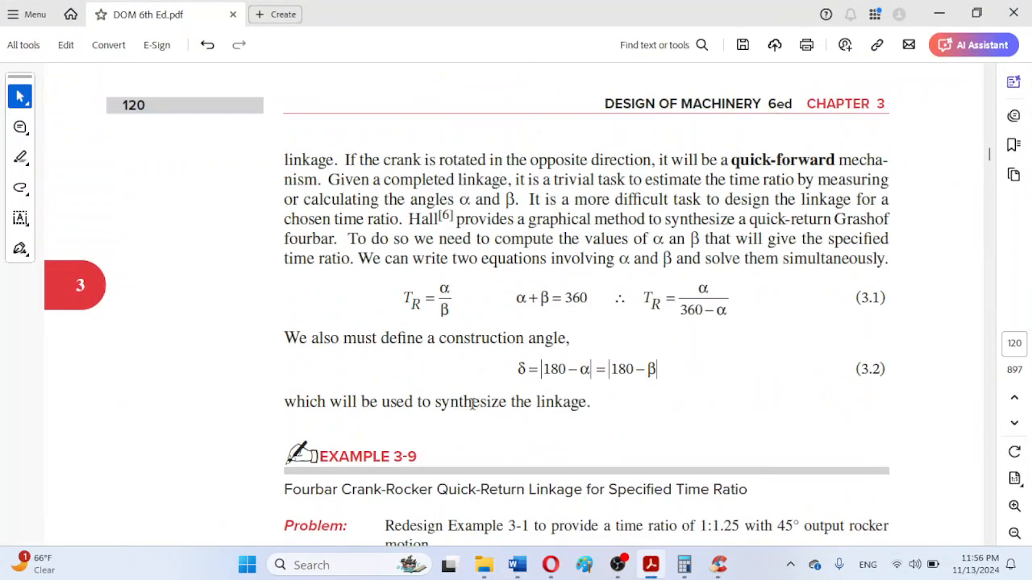
scroll(640, 409, "down", 20)
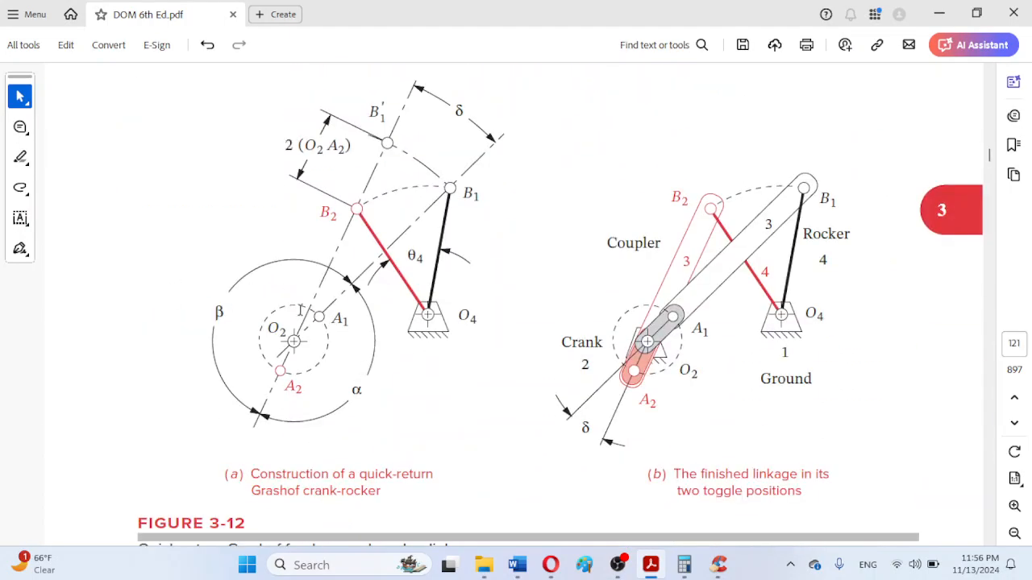
left_click(650, 565)
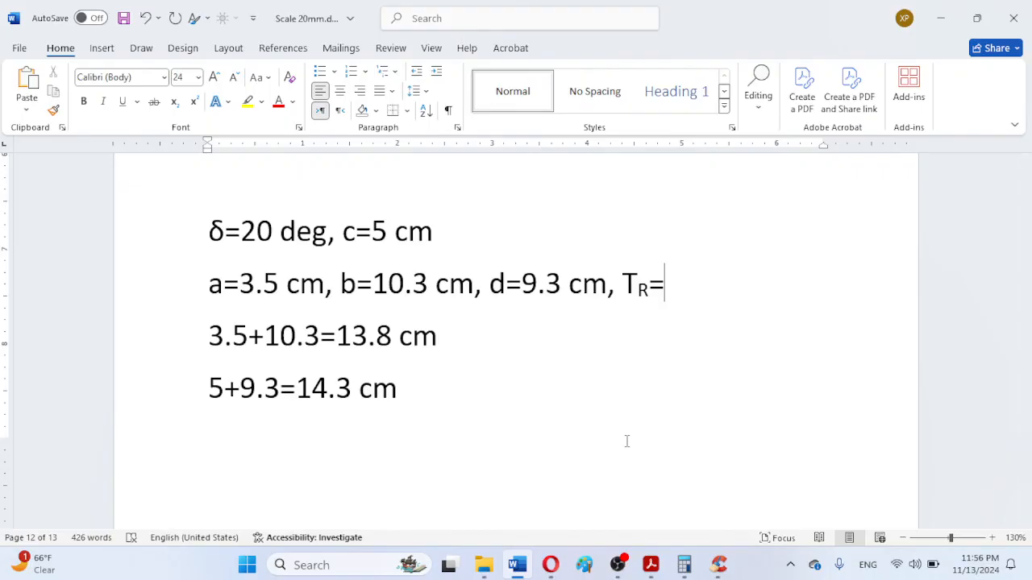
type("200")
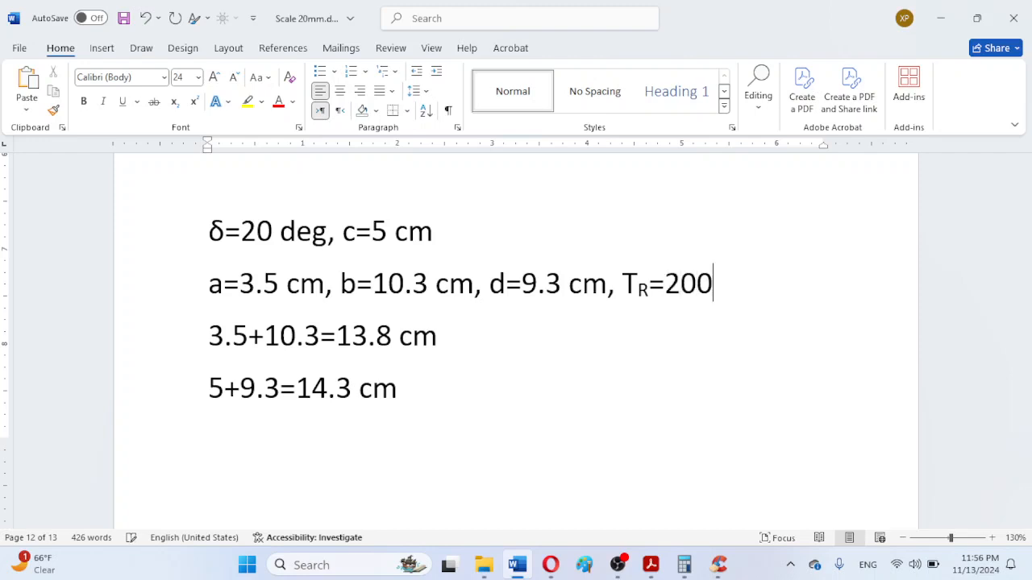
type("/160")
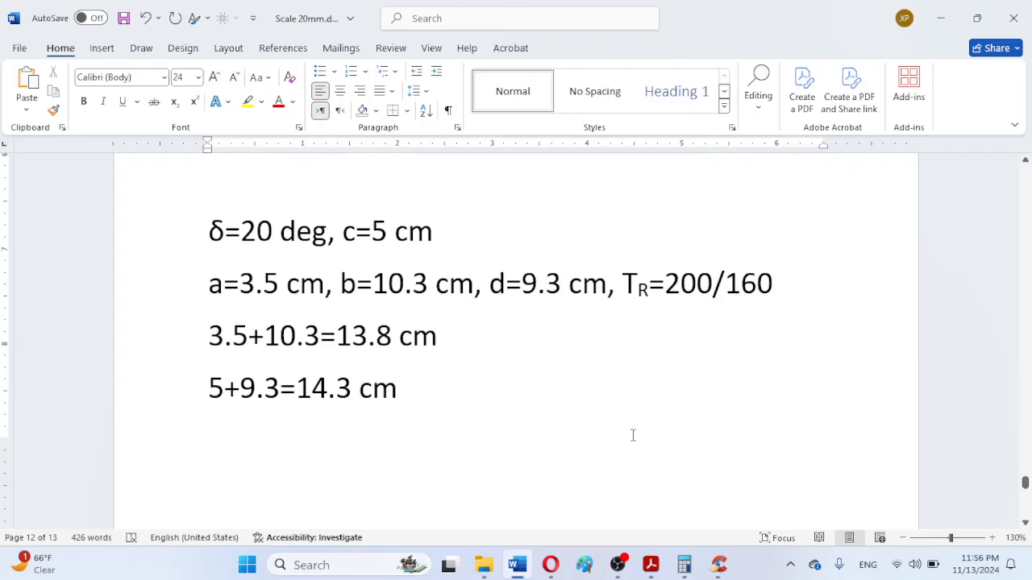
- Switch to the textbook PDF and examine the time-ratio limits below Figure 3-12 and the sixbar quick-return problem in Example 3-10
left_click(651, 568)
scroll(668, 313, "up", 10)
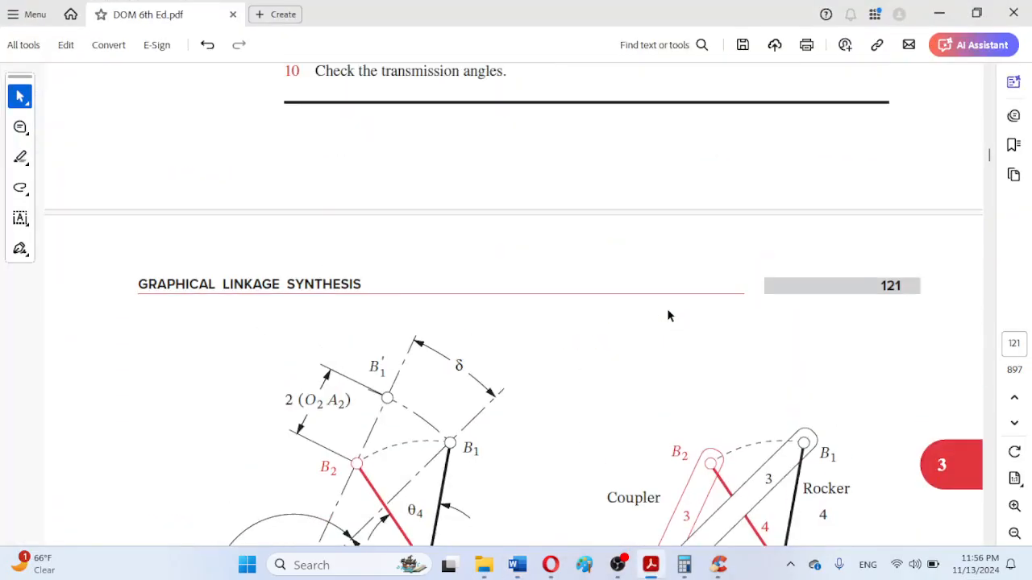
scroll(666, 311, "down", 15)
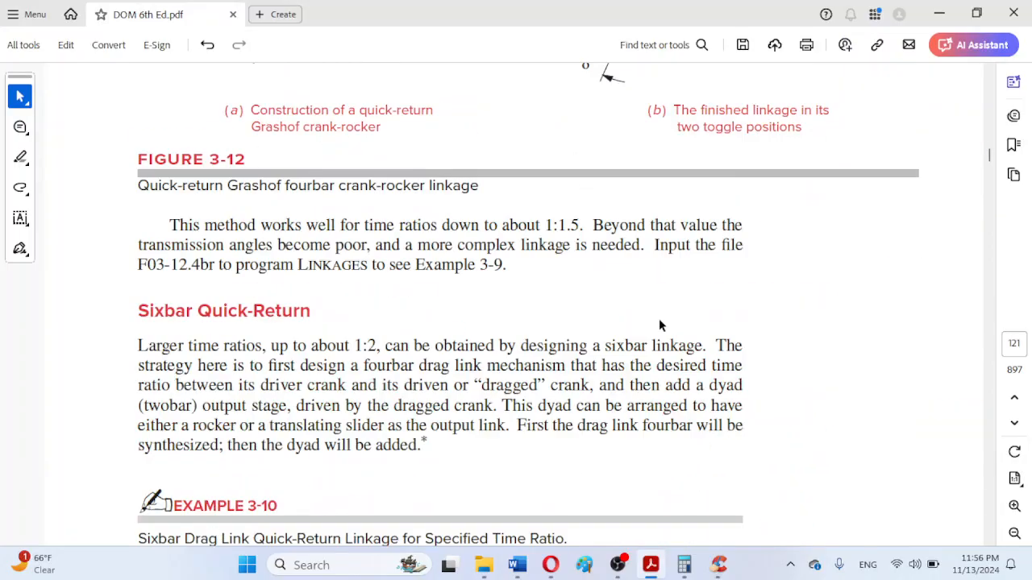
scroll(657, 322, "up", 3)
scroll(657, 322, "down", 1)
scroll(657, 322, "up", 1)
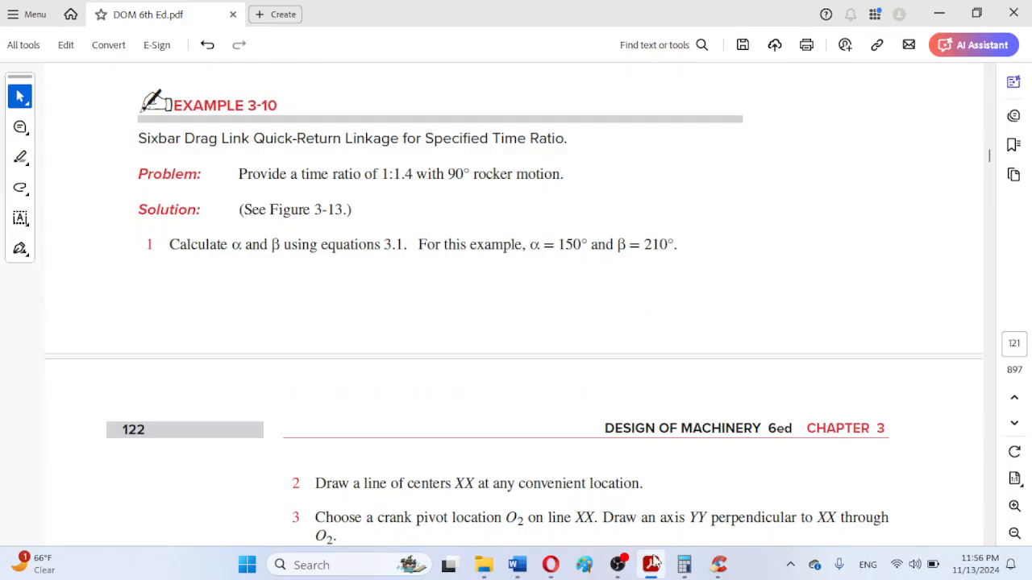
mouse_move(655, 569)
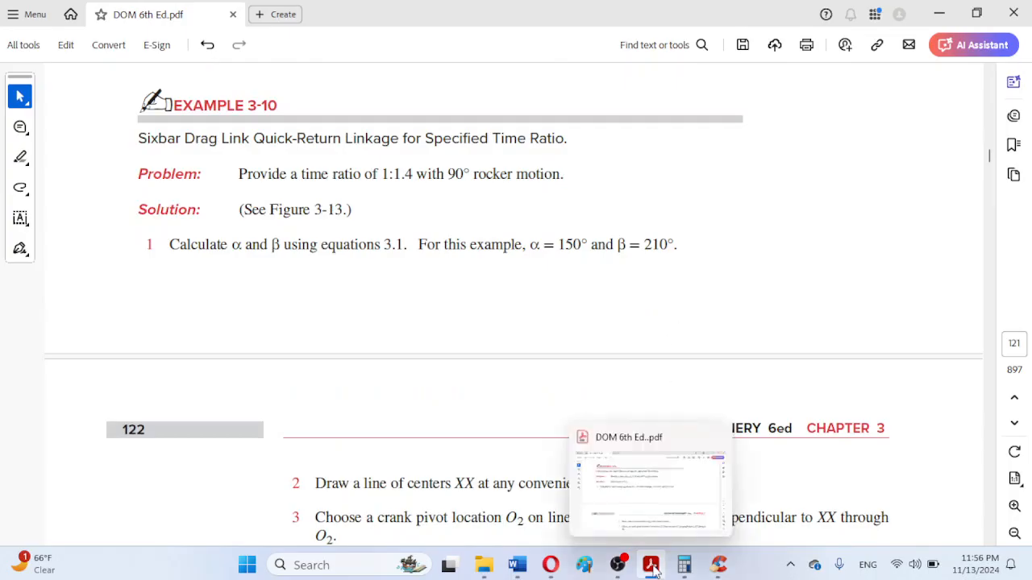